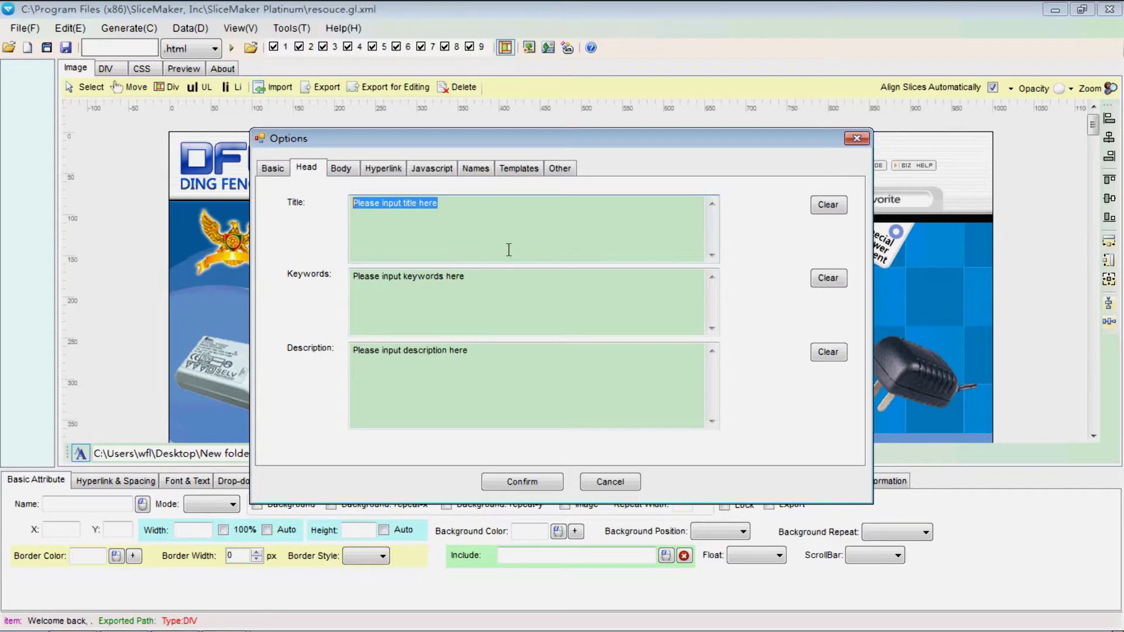
Review the Head, Body, Hyperlink and Javascript settings in the options and close them, leaving body and hyperlink style generation enabled.
{"action": "mouse_move", "coordinate": [517, 298]}
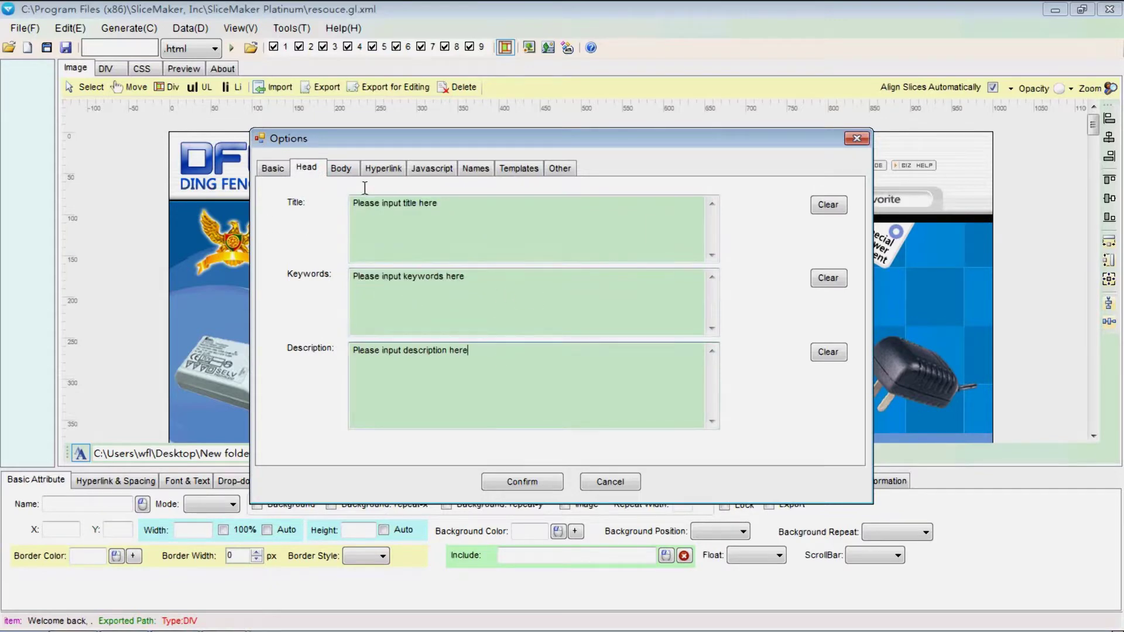
{"action": "left_click", "coordinate": [342, 168]}
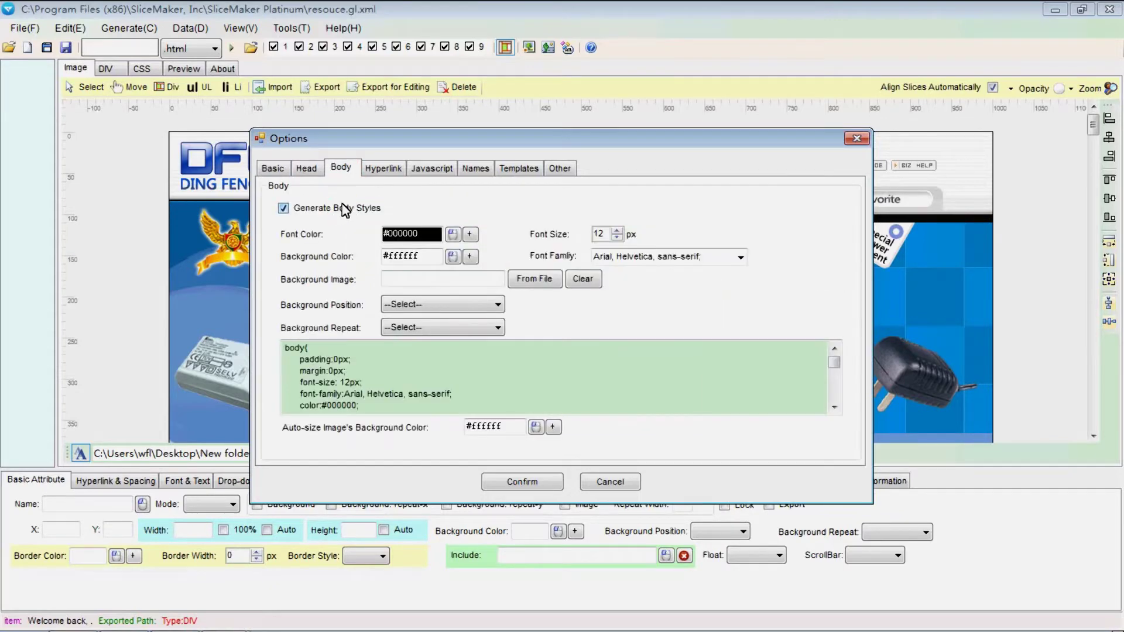
{"action": "left_click", "coordinate": [382, 169]}
{"action": "left_click", "coordinate": [341, 168]}
{"action": "left_click", "coordinate": [284, 208]}
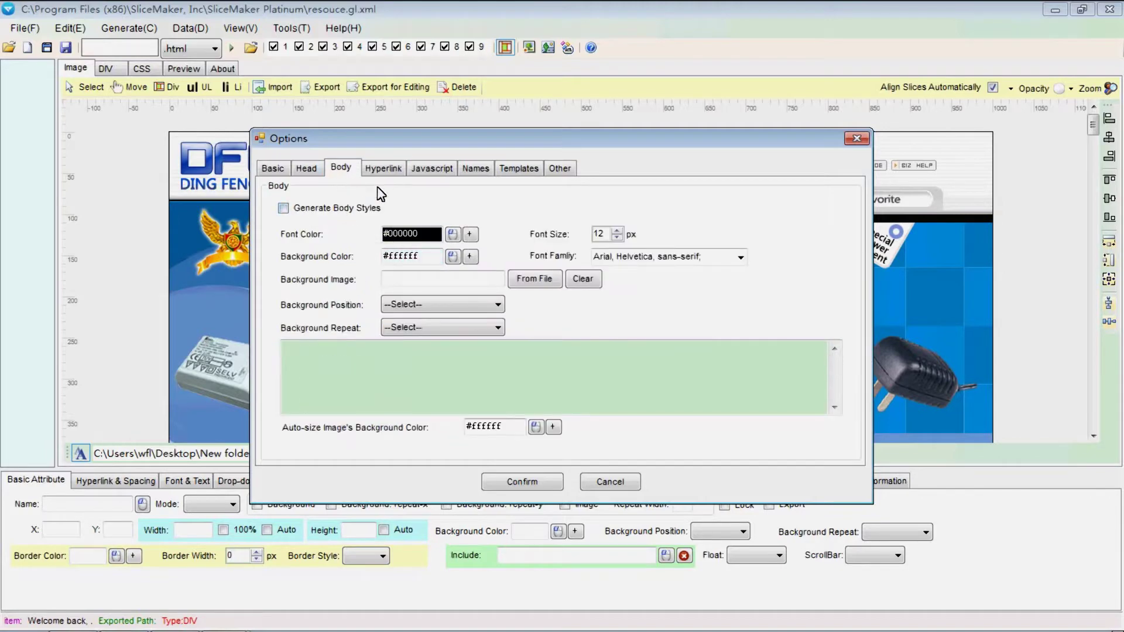
{"action": "left_click", "coordinate": [383, 169]}
{"action": "left_click", "coordinate": [341, 168]}
{"action": "left_click", "coordinate": [322, 208]}
{"action": "left_click", "coordinate": [385, 169]}
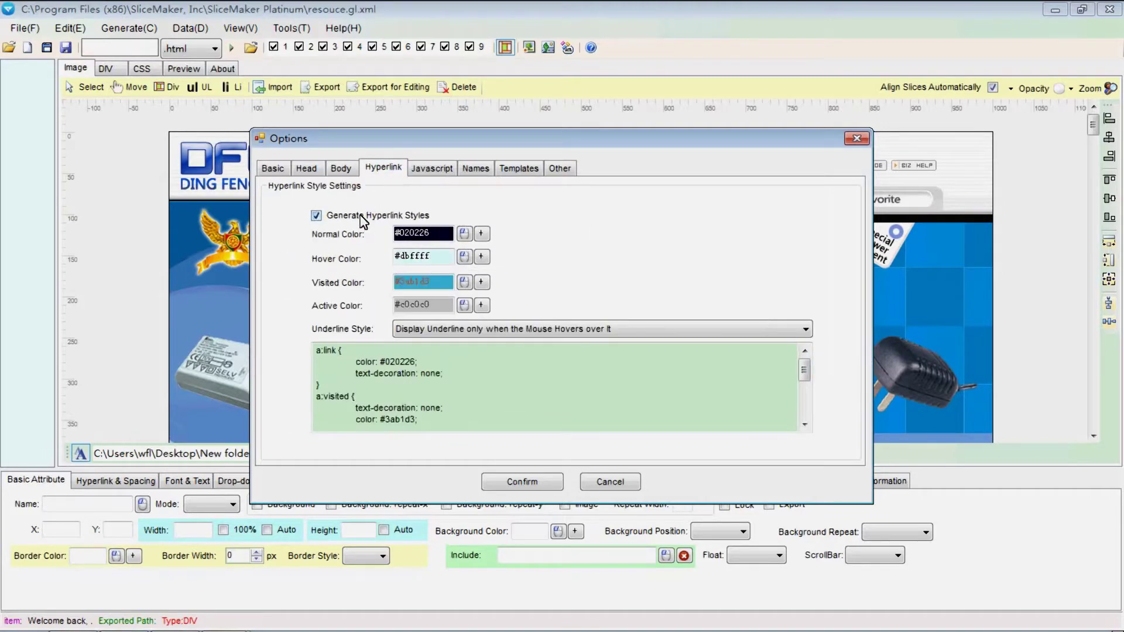
{"action": "left_click", "coordinate": [363, 216]}
{"action": "left_click", "coordinate": [362, 218]}
{"action": "left_click", "coordinate": [431, 170]}
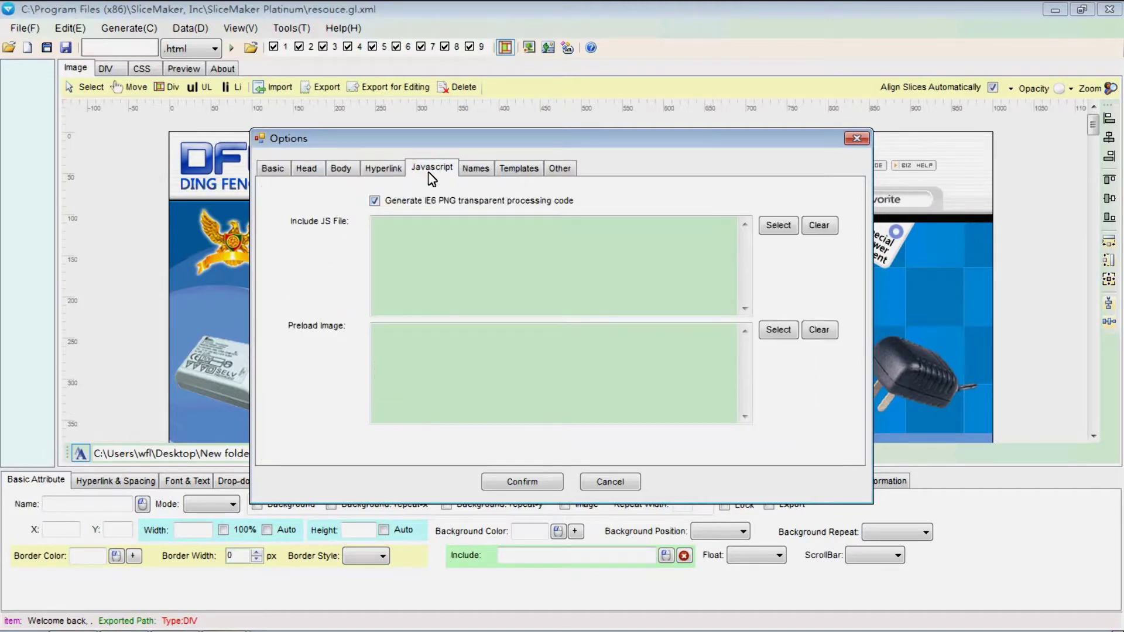
{"action": "left_click", "coordinate": [383, 168]}
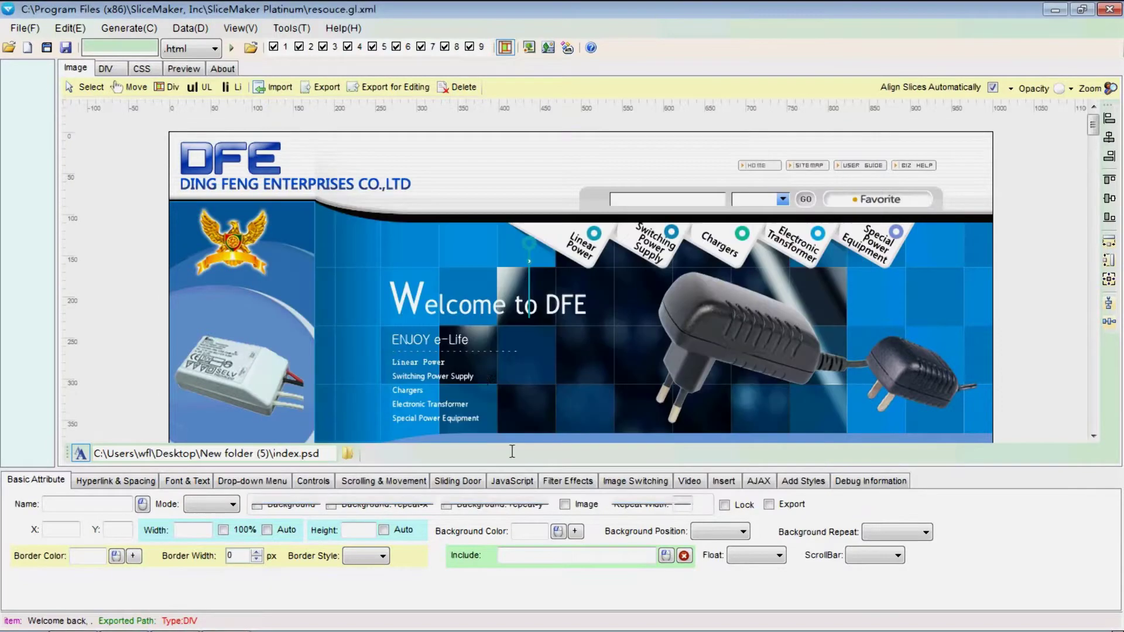
{"action": "left_click", "coordinate": [509, 477]}
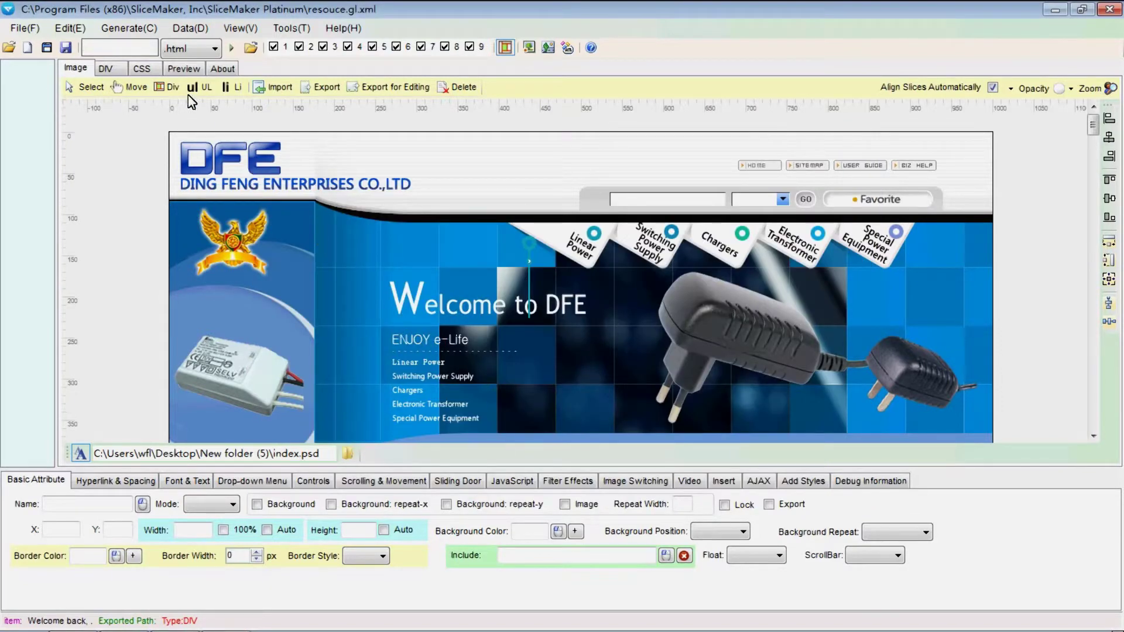
Name the HTML page index.
{"action": "left_click", "coordinate": [128, 47]}
{"action": "type", "text": "inde"}
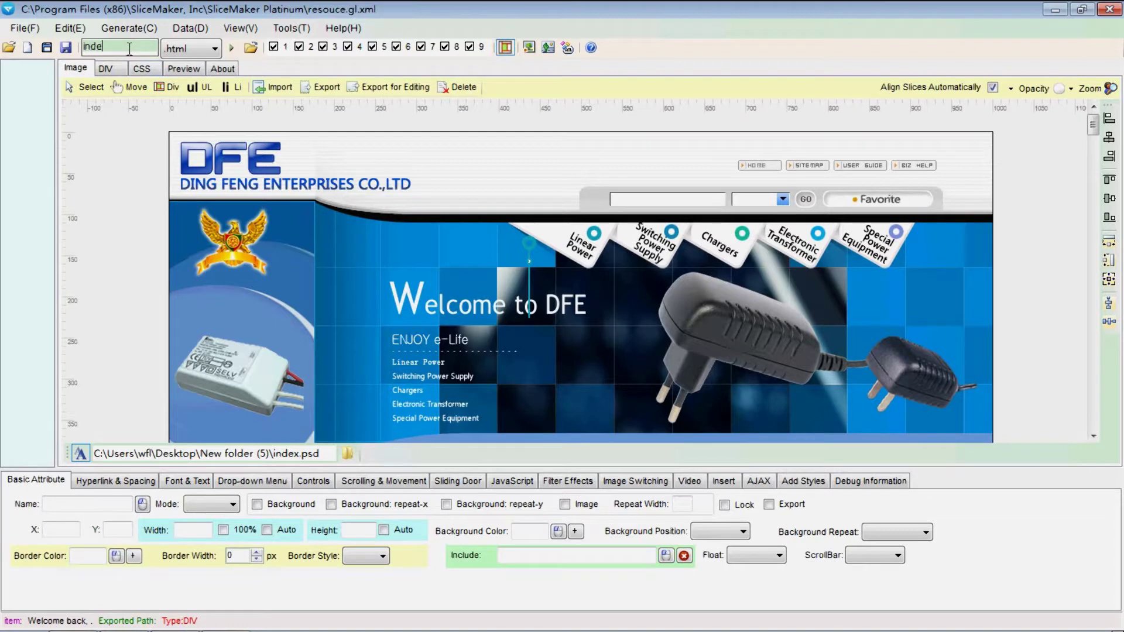
{"action": "type", "text": "x"}
{"action": "key", "text": "Return"}
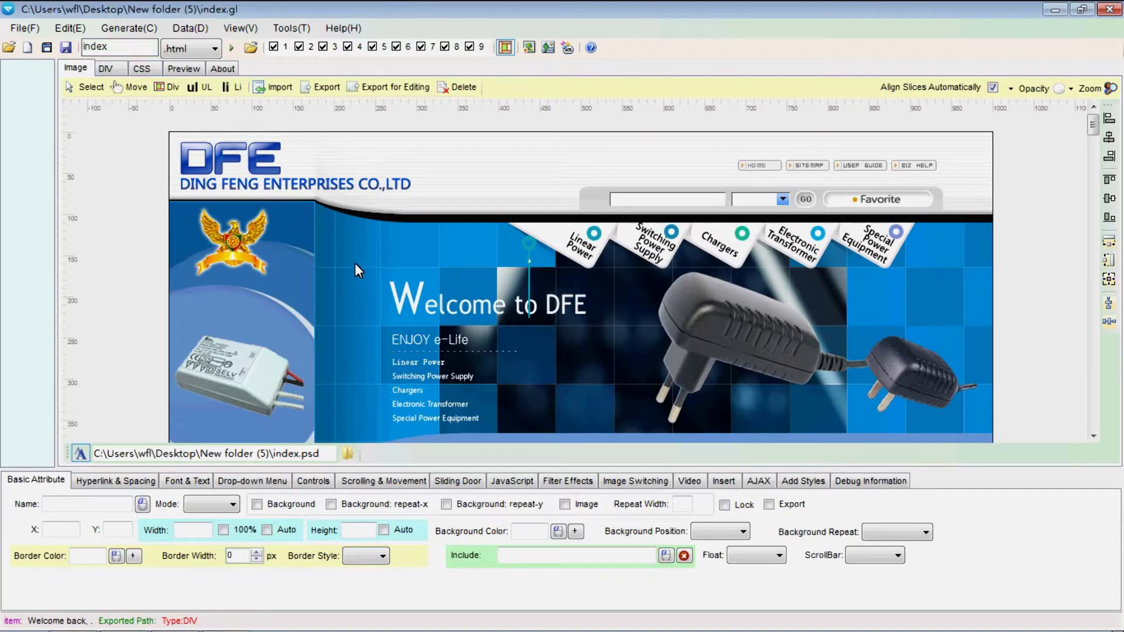
Draw three stacked 1000 px wide divs over the header (about 98 px high), the banner (about 284 px high) and the navigation bar.
{"action": "left_click", "coordinate": [166, 87]}
{"action": "left_click_drag", "start_coordinate": [169, 130], "coordinate": [1001, 213]}
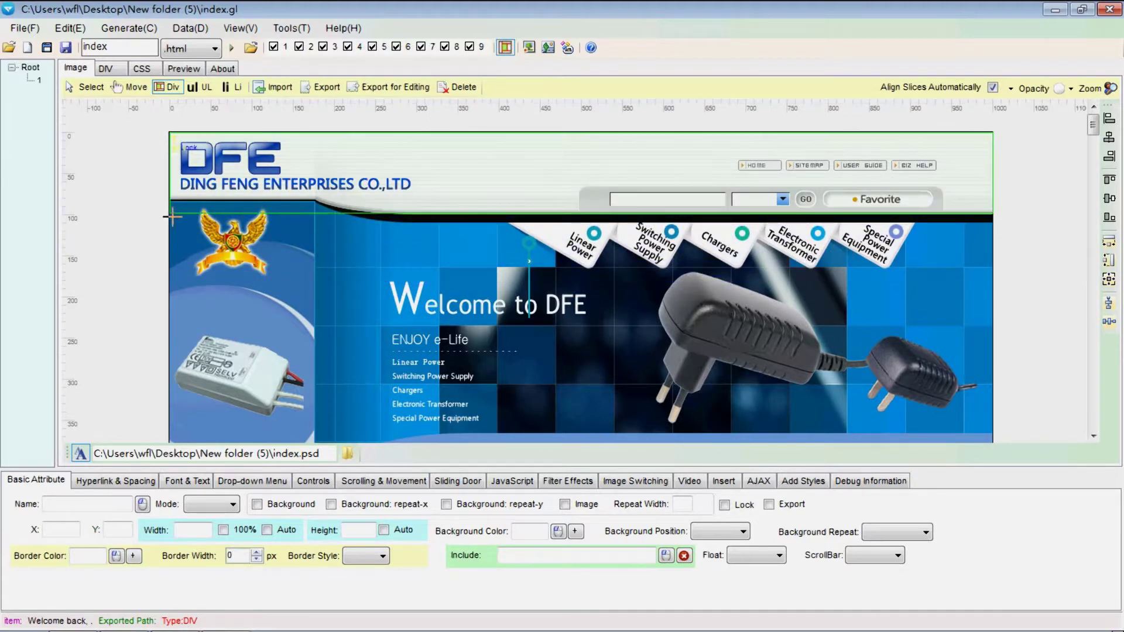
{"action": "left_click_drag", "start_coordinate": [171, 214], "coordinate": [1116, 151]}
{"action": "left_click_drag", "start_coordinate": [170, 150], "coordinate": [1017, 186]}
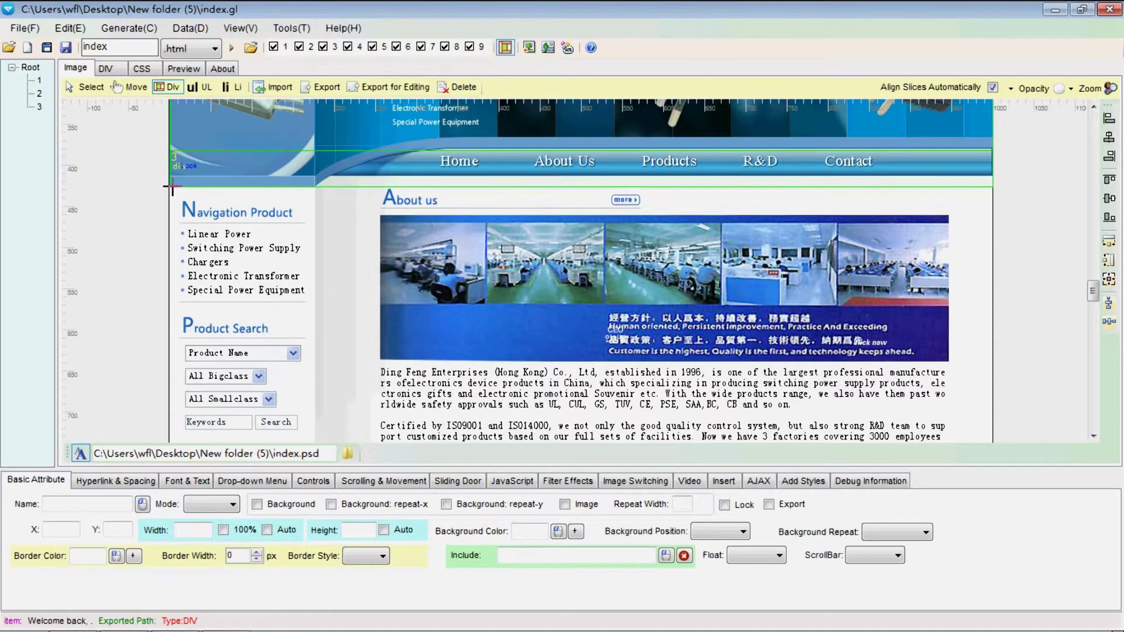
Draw a 1000 px wide div over the content below the navigation bar and extend it to the page's lower edge, 596 px high.
{"action": "scroll", "coordinate": [897, 529], "scroll_direction": "down", "scroll_amount": 5}
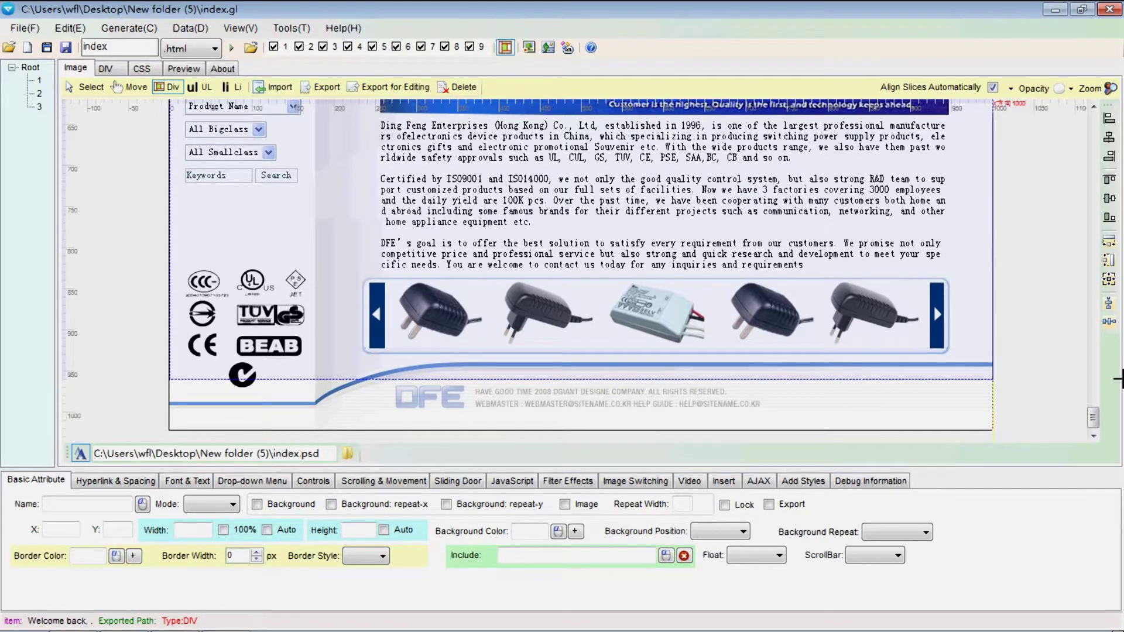
{"action": "left_click", "coordinate": [1118, 379]}
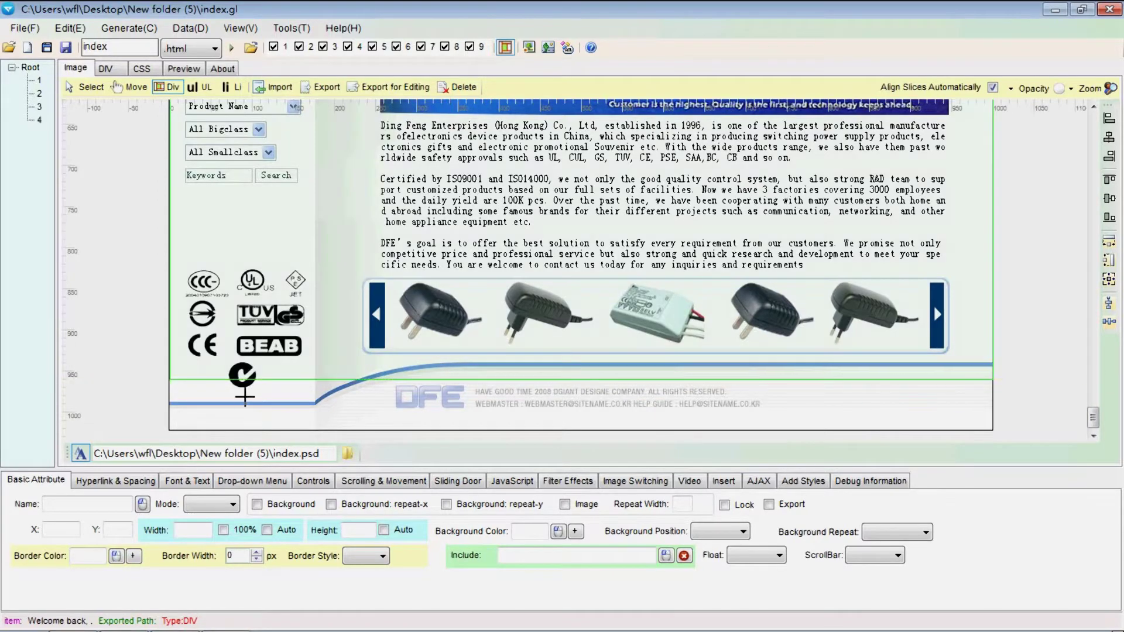
{"action": "left_click", "coordinate": [85, 86]}
{"action": "left_click", "coordinate": [382, 379]}
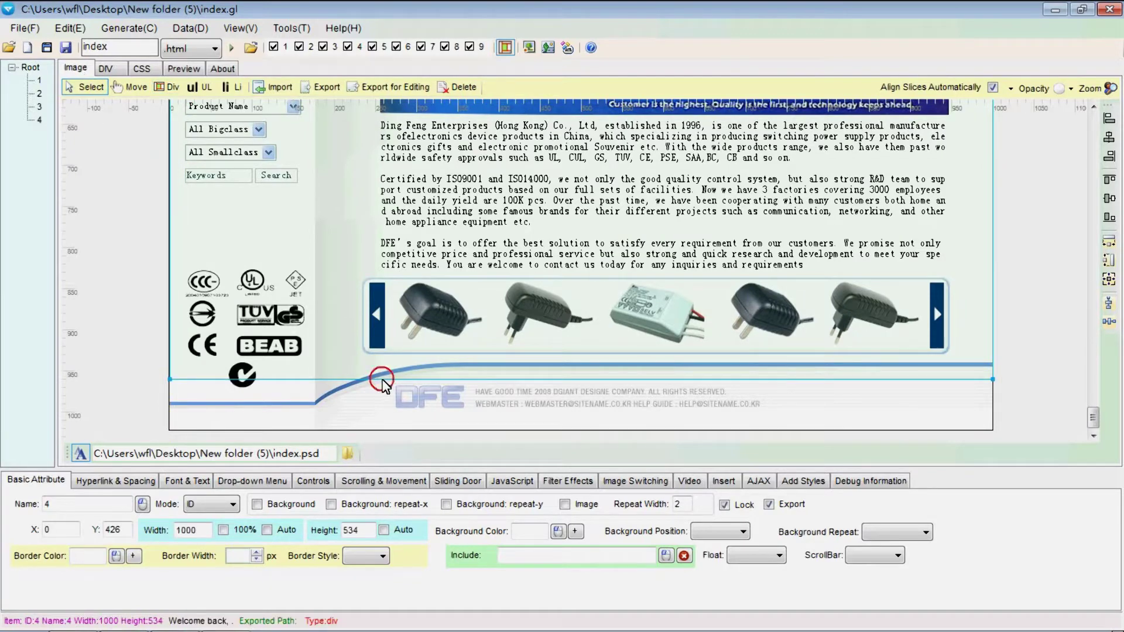
{"action": "left_click_drag", "start_coordinate": [407, 424], "coordinate": [407, 430]}
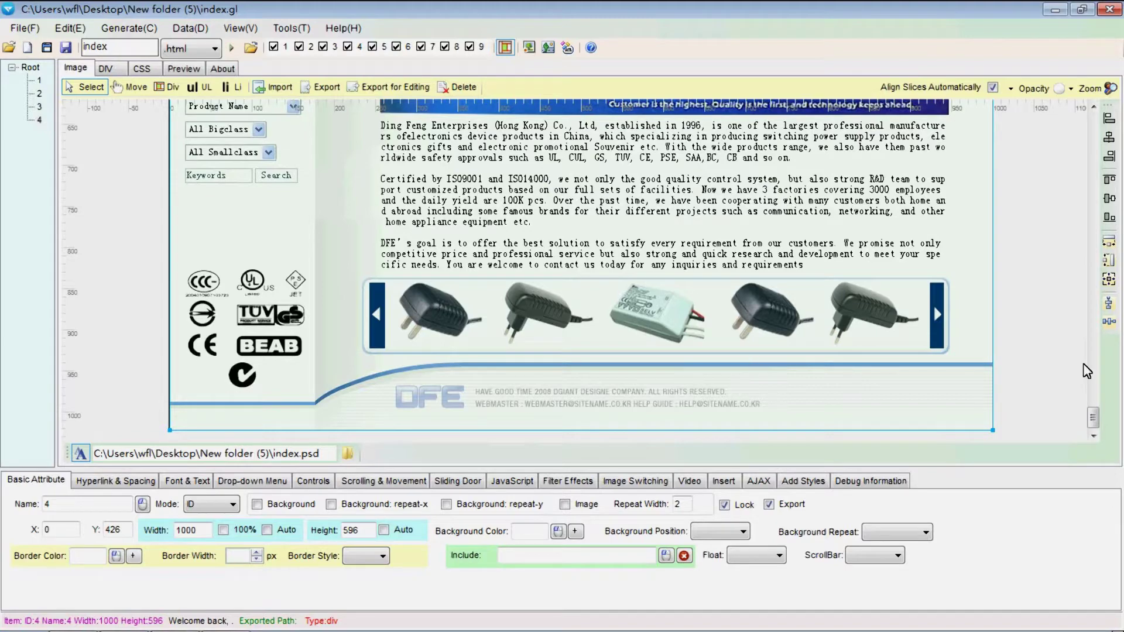
Set the header div to be output as a background.
{"action": "left_click_drag", "start_coordinate": [1093, 417], "coordinate": [1058, 190]}
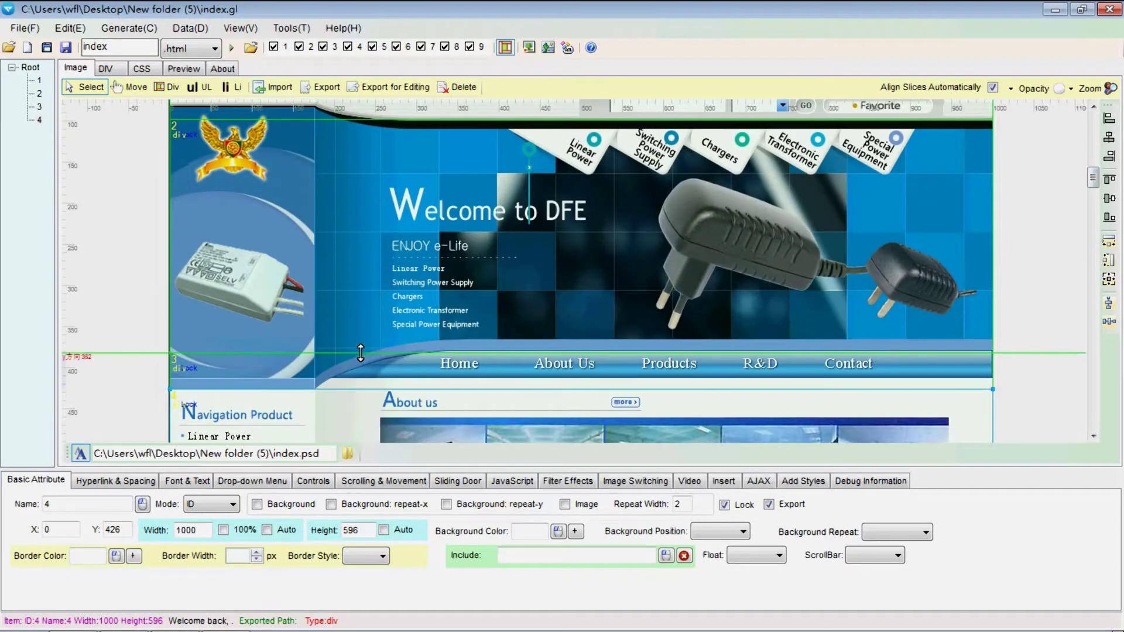
{"action": "left_click_drag", "start_coordinate": [361, 353], "coordinate": [361, 353]}
{"action": "left_click", "coordinate": [377, 291]}
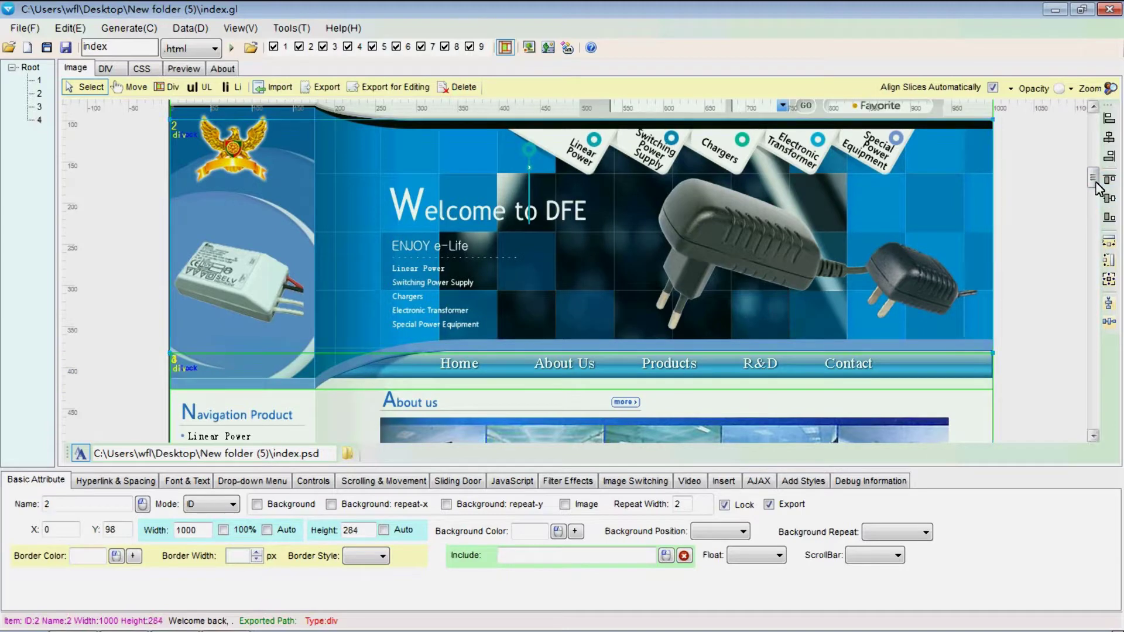
{"action": "left_click_drag", "start_coordinate": [1092, 178], "coordinate": [1074, 121]}
{"action": "left_click", "coordinate": [309, 184]}
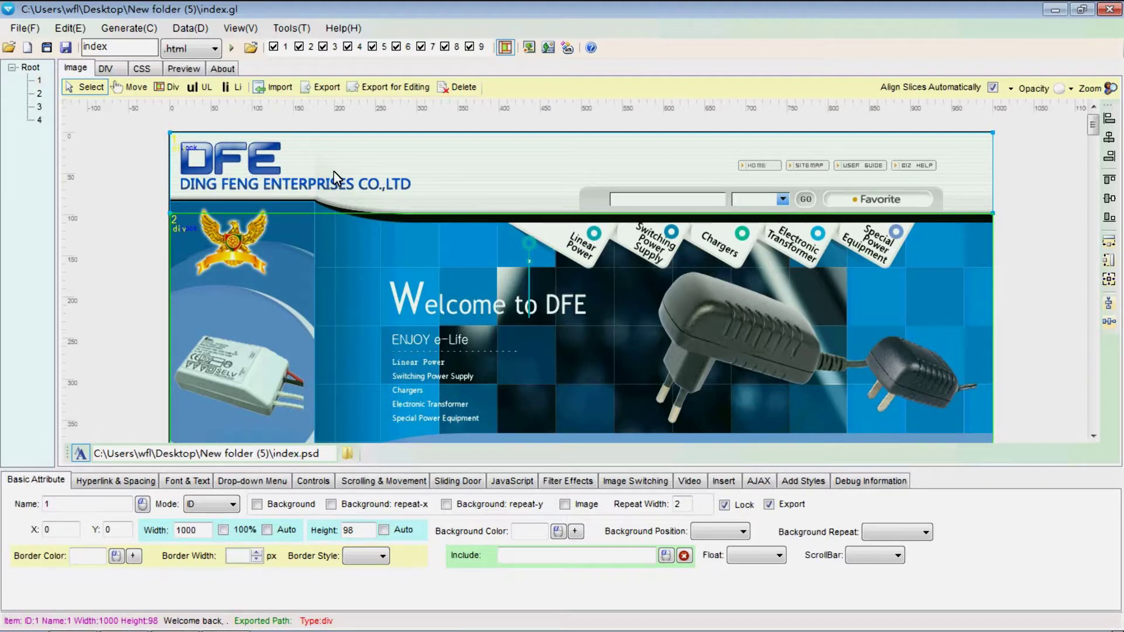
{"action": "right_click", "coordinate": [334, 173]}
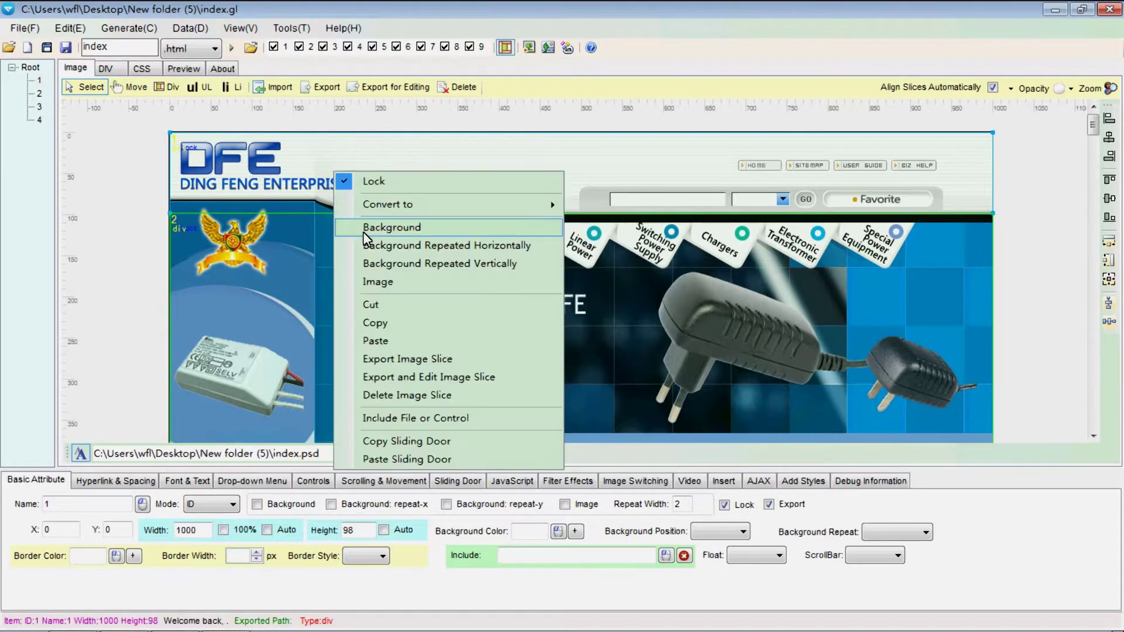
{"action": "left_click", "coordinate": [363, 231]}
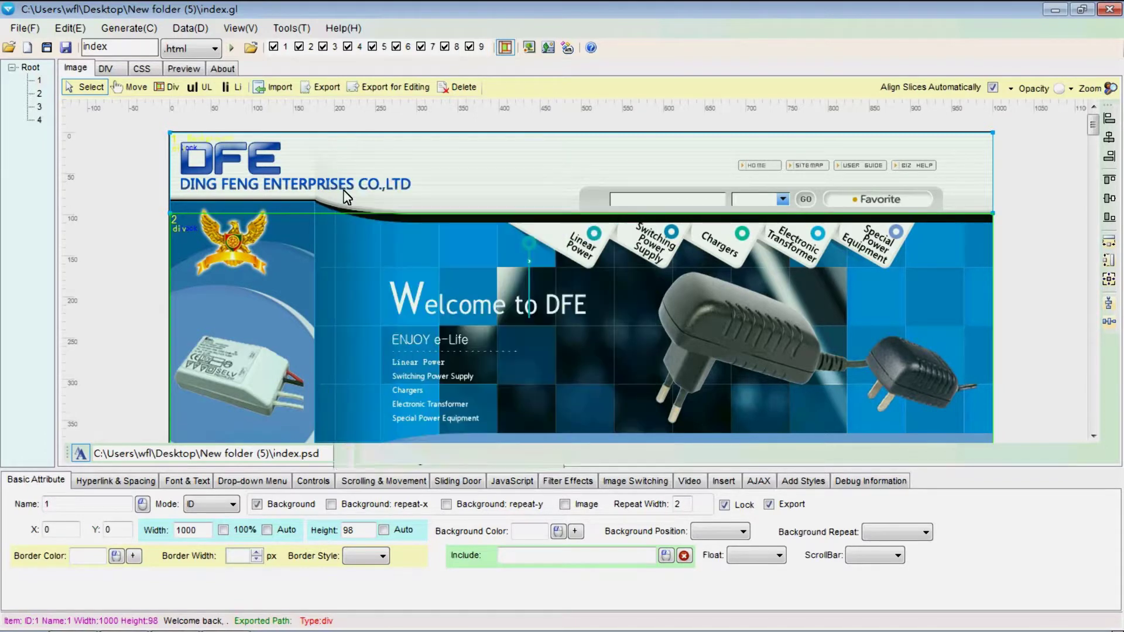
Draw a div about 284 × 70 px around the DFE logo in the header and convert it to an A element.
{"action": "left_click", "coordinate": [173, 89]}
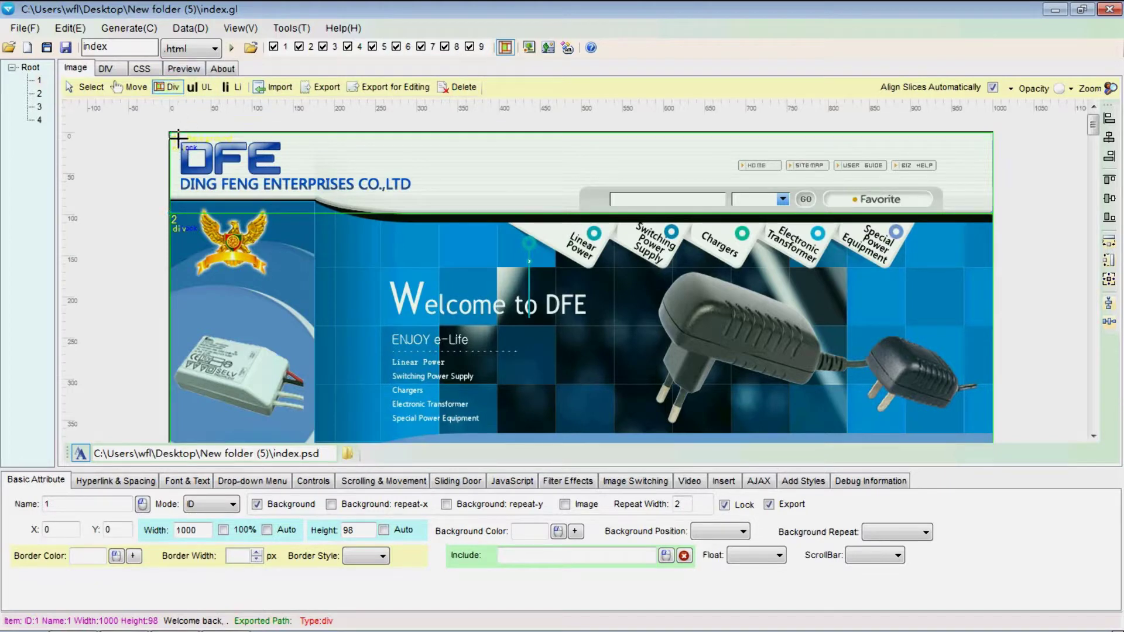
{"action": "left_click_drag", "start_coordinate": [178, 139], "coordinate": [412, 197]}
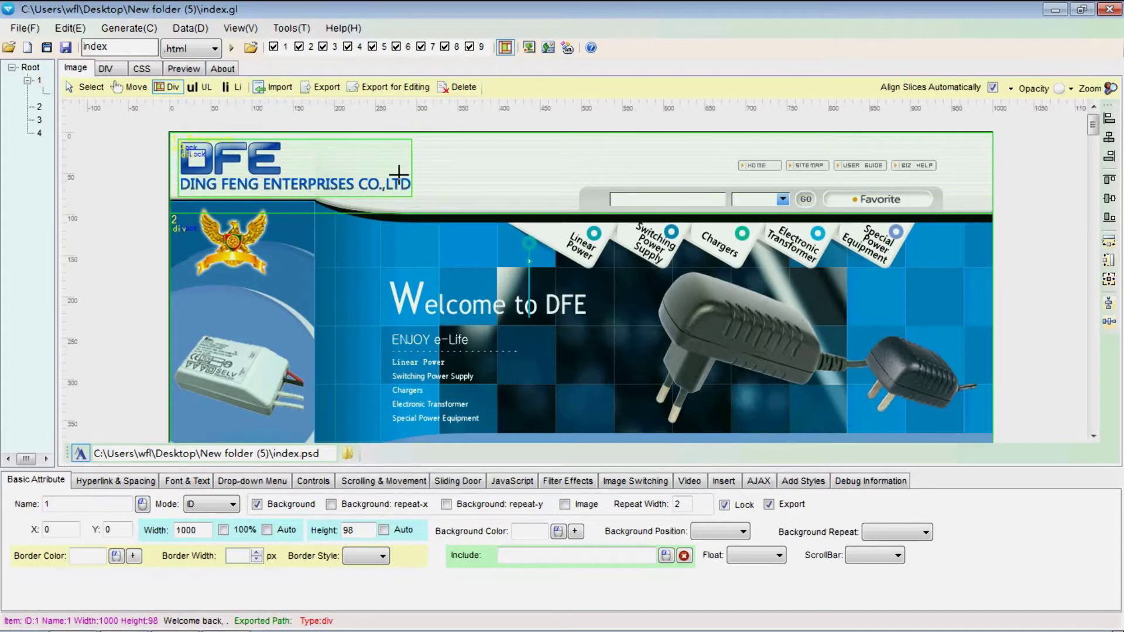
{"action": "left_click", "coordinate": [83, 87]}
{"action": "left_click", "coordinate": [232, 160]}
{"action": "right_click", "coordinate": [231, 159]}
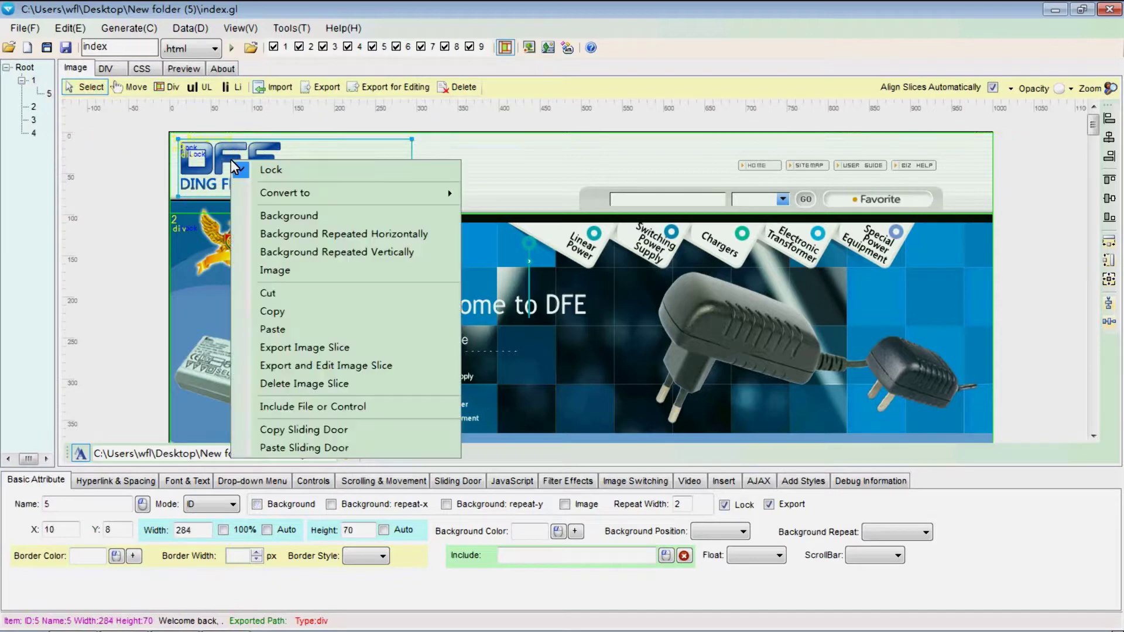
{"action": "left_click", "coordinate": [205, 159]}
{"action": "right_click", "coordinate": [248, 157]}
{"action": "mouse_move", "coordinate": [316, 193]}
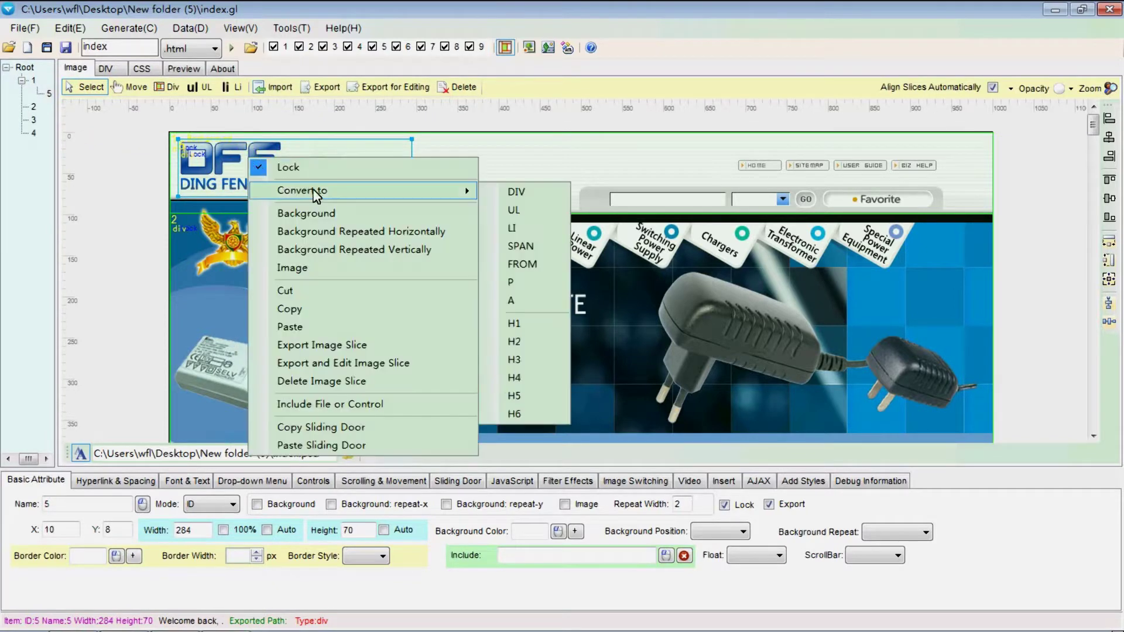
{"action": "left_click", "coordinate": [514, 299]}
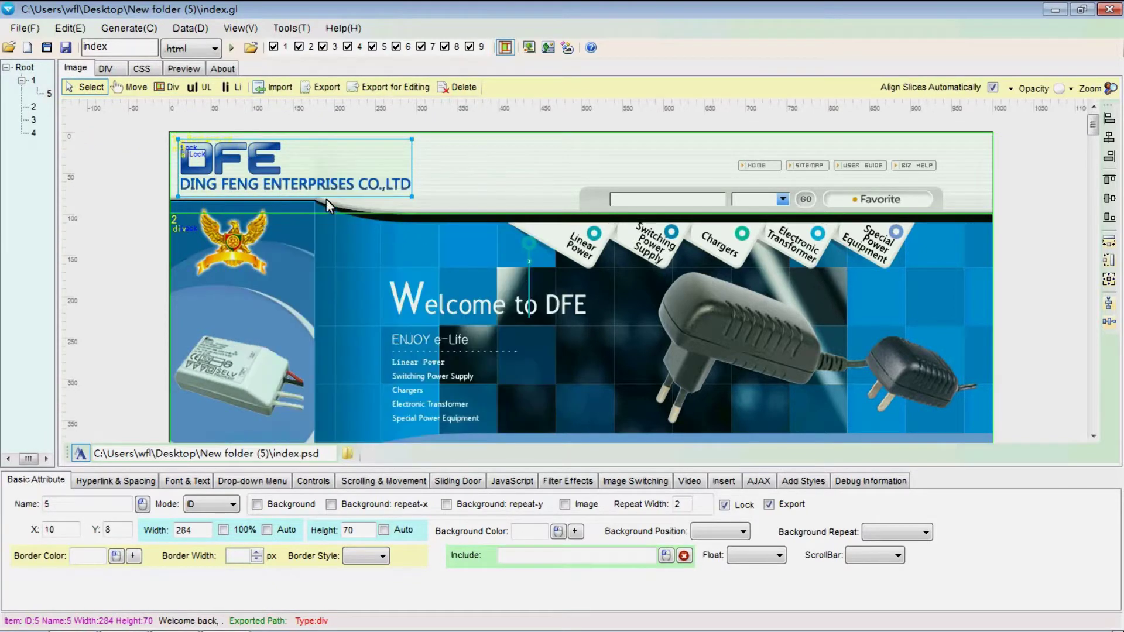
Set the logo slice's hyperlink URL to #.
{"action": "left_click", "coordinate": [116, 481]}
{"action": "left_click", "coordinate": [87, 521]}
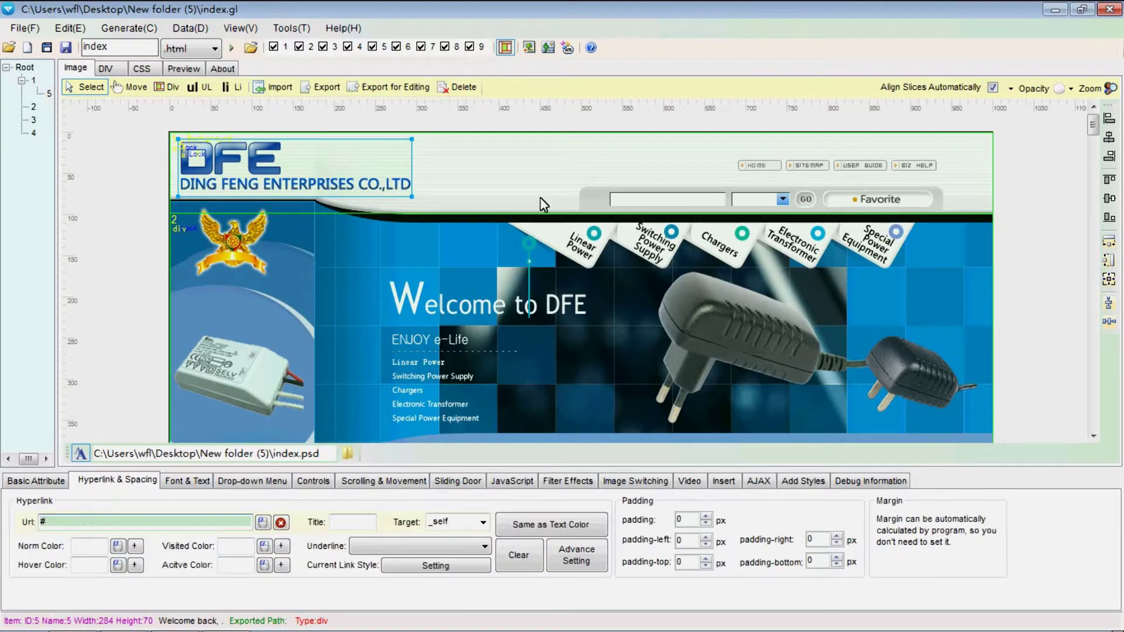
{"action": "left_click", "coordinate": [559, 170]}
Draw a container div around the header's links and search area, with inner divs for the small link row (about 247 × 20 px) and search bar.
{"action": "left_click", "coordinate": [168, 86]}
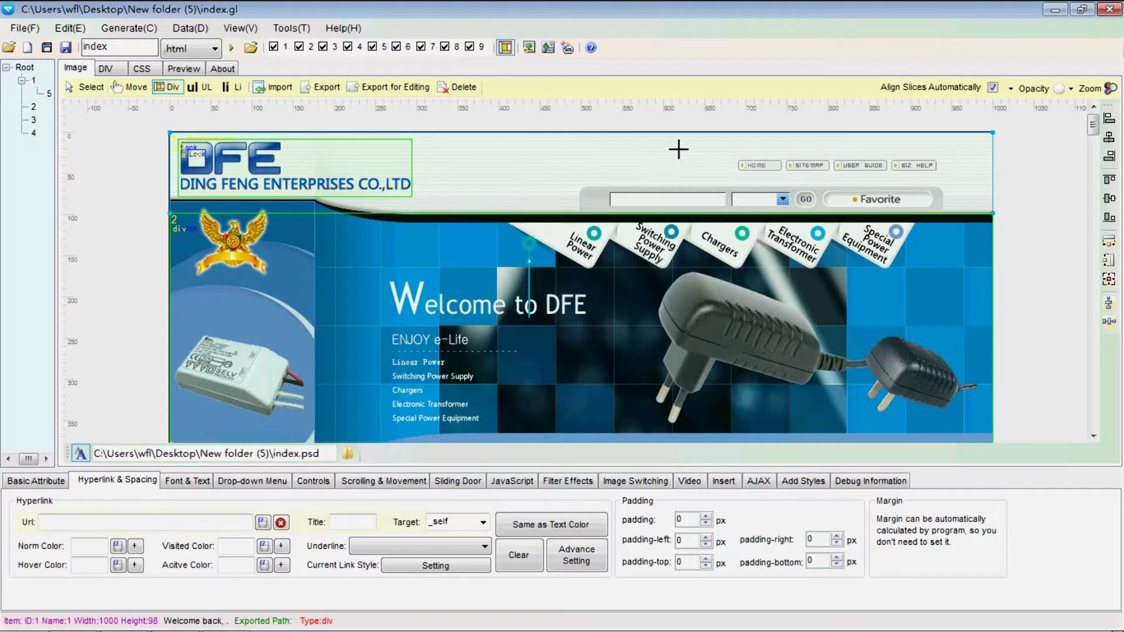
{"action": "left_click_drag", "start_coordinate": [576, 137], "coordinate": [970, 211]}
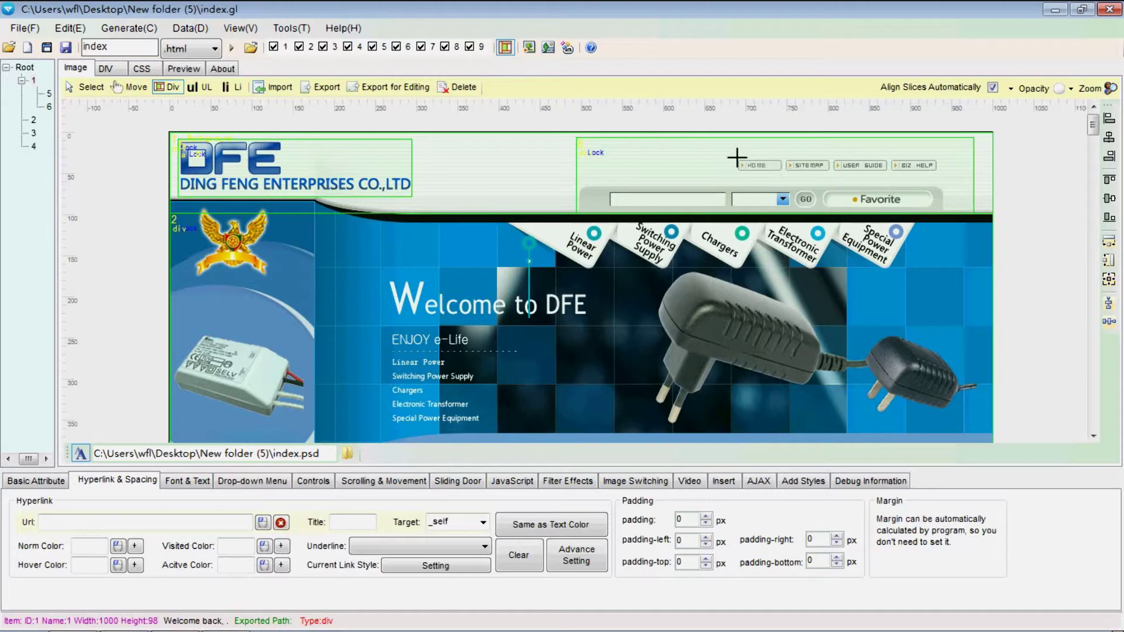
{"action": "left_click_drag", "start_coordinate": [736, 156], "coordinate": [940, 173]}
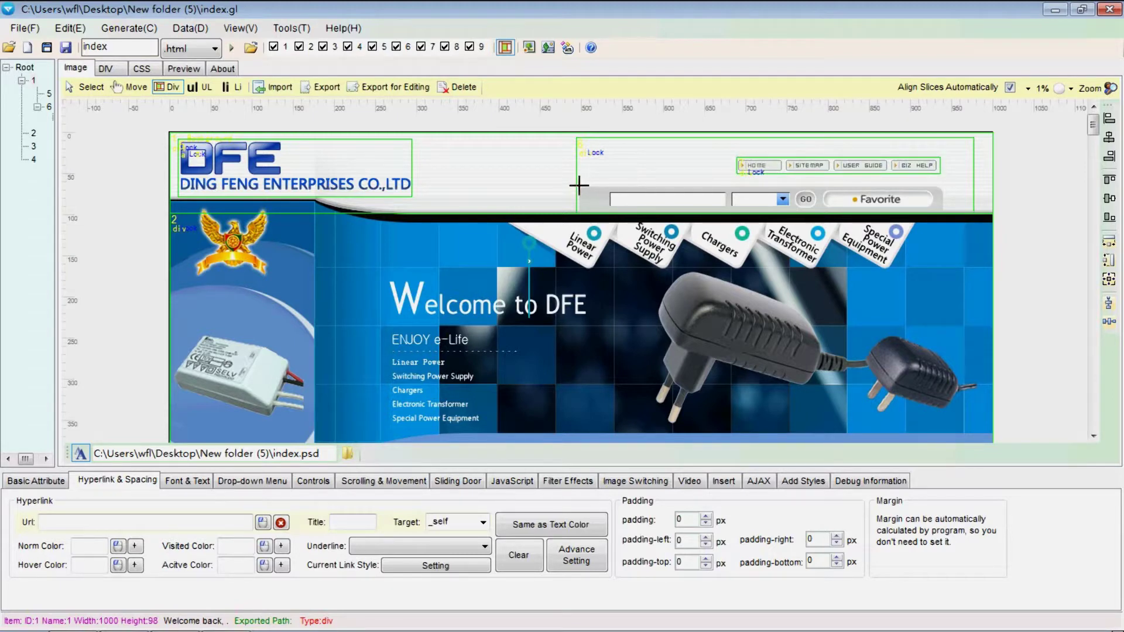
{"action": "left_click_drag", "start_coordinate": [578, 185], "coordinate": [945, 212]}
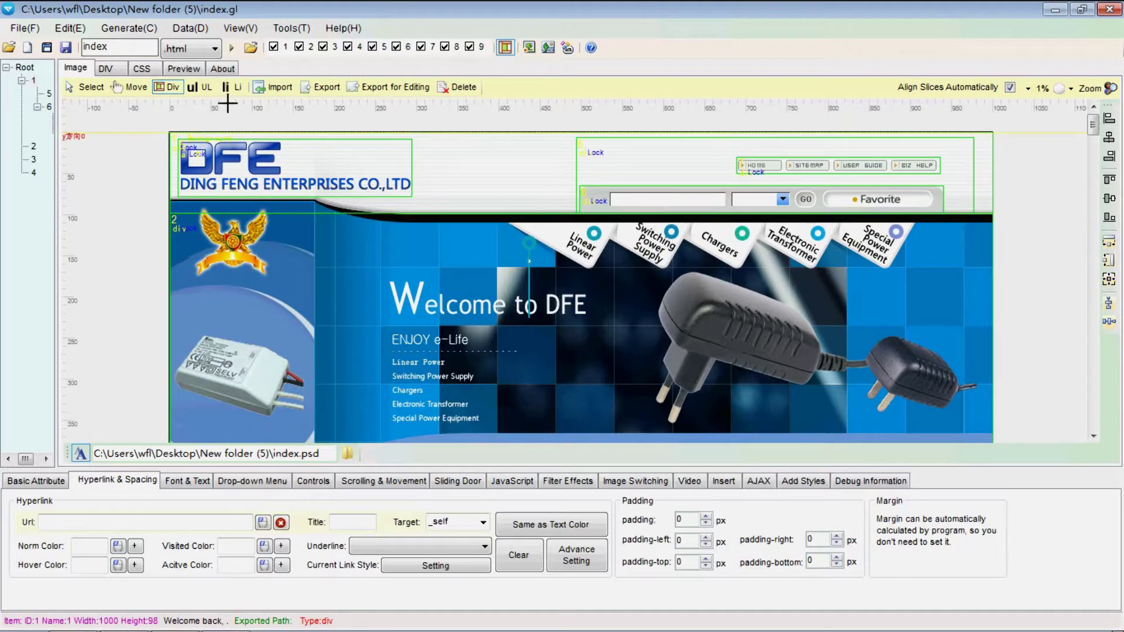
Draw separate divs over the HOME, SITEMAP, USER GUIDE and BIZ HELP buttons inside the header's link row div.
{"action": "left_click", "coordinate": [85, 87]}
{"action": "left_click", "coordinate": [762, 170]}
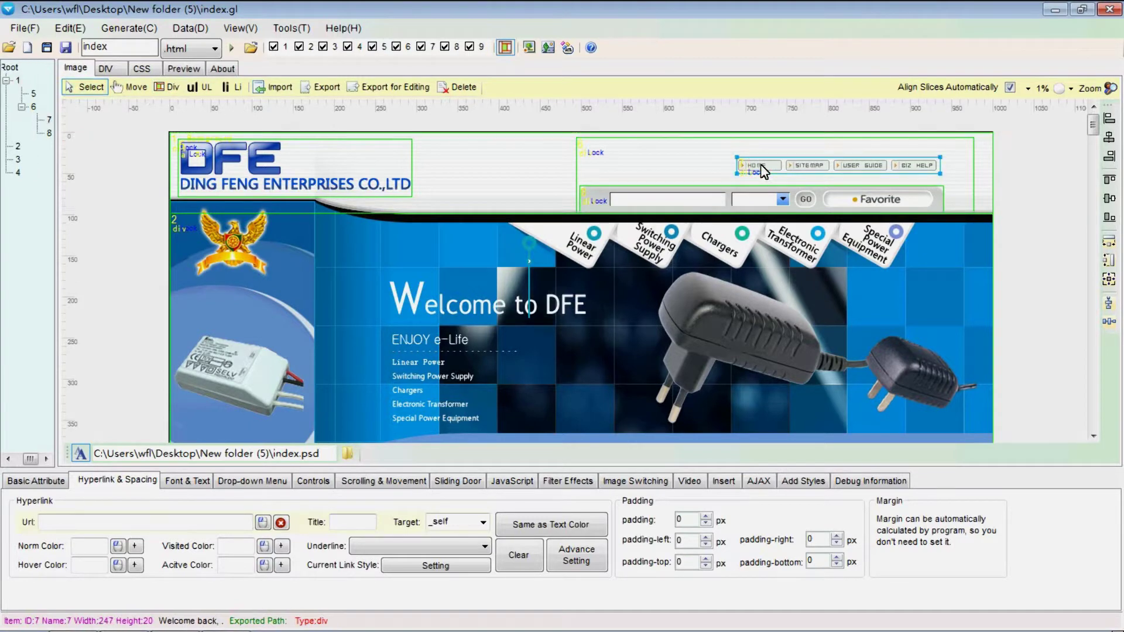
{"action": "left_click", "coordinate": [168, 87]}
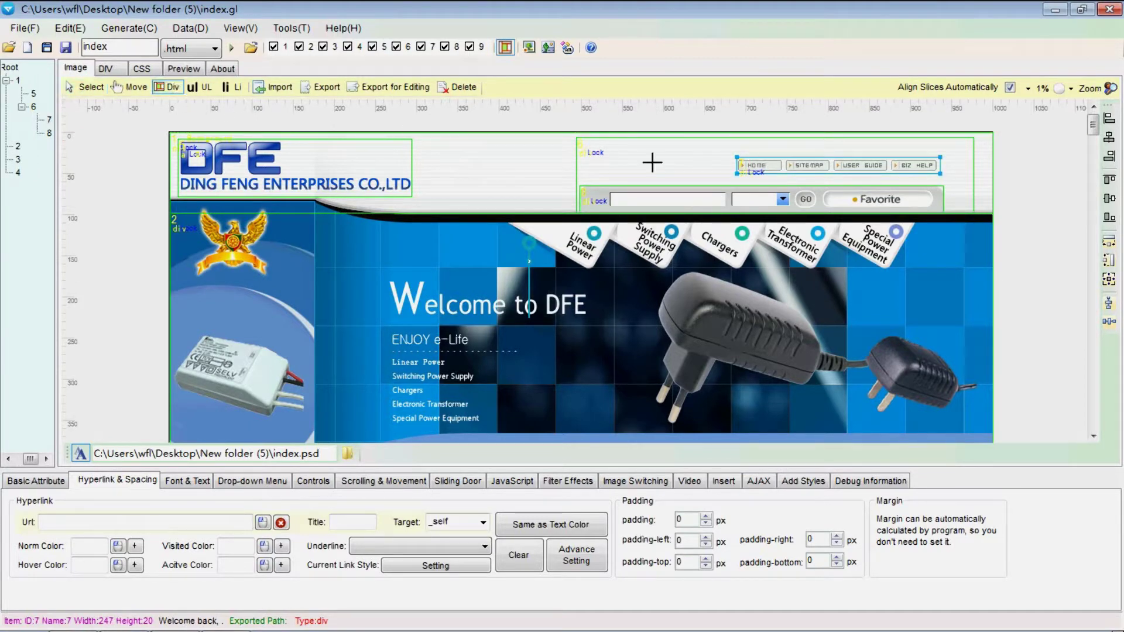
{"action": "left_click_drag", "start_coordinate": [737, 158], "coordinate": [887, 172]}
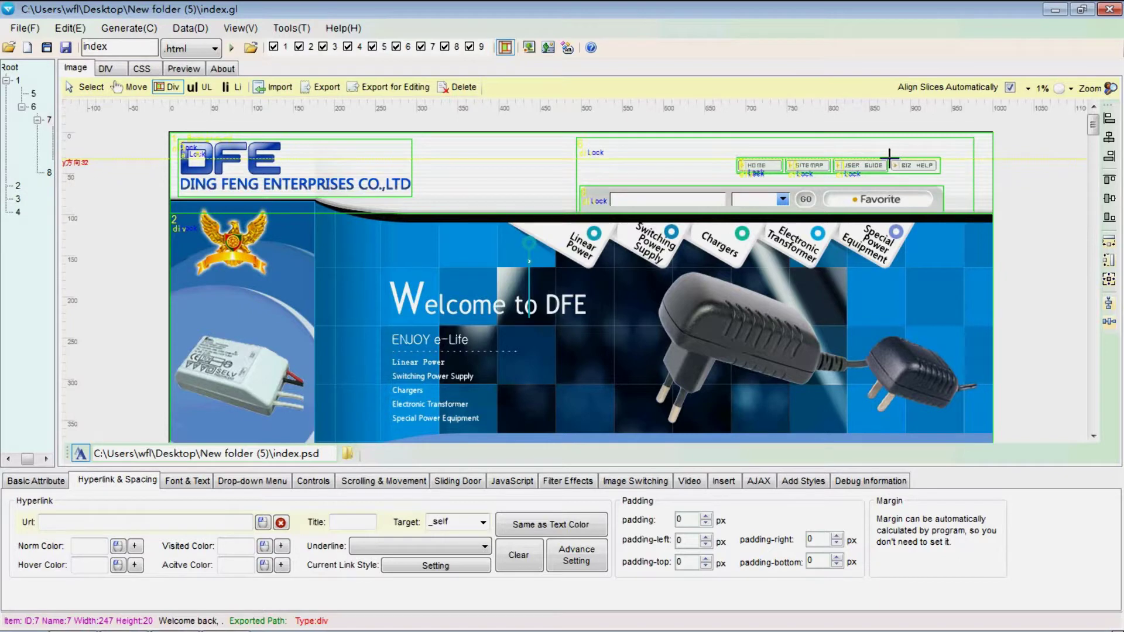
{"action": "left_click_drag", "start_coordinate": [889, 158], "coordinate": [938, 171]}
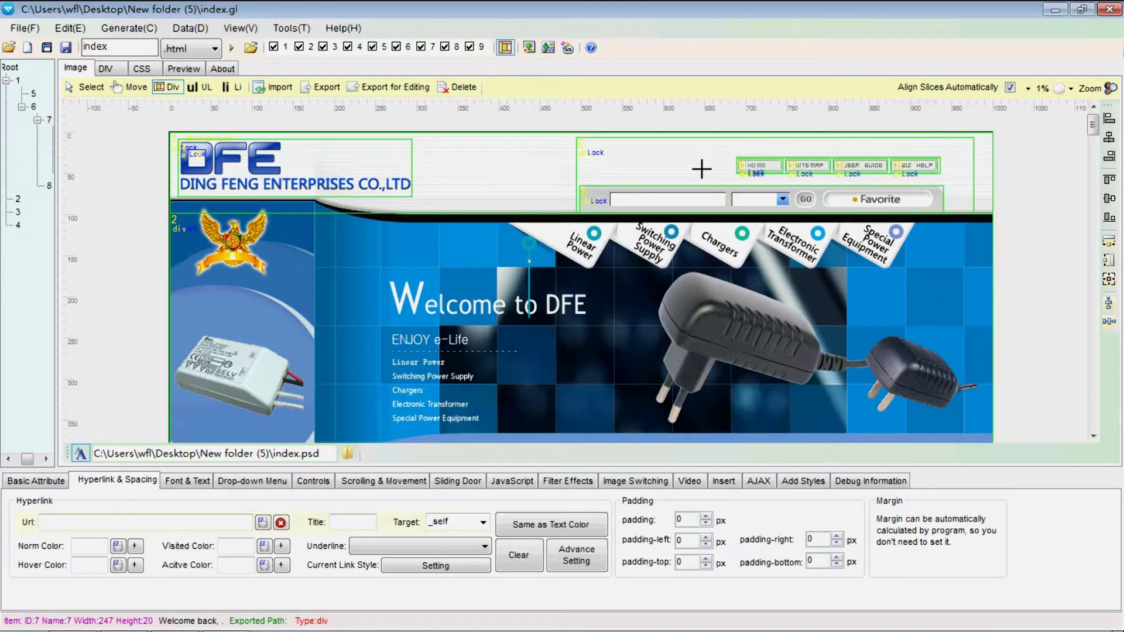
Slice the search bar into text field, dropdown, GO and Favorite divs, assigning TextBox, ComboBox and ImageButton controls to the first three.
{"action": "mouse_move", "coordinate": [612, 193]}
{"action": "left_mouse_down"}
{"action": "mouse_move", "coordinate": [820, 212]}
{"action": "mouse_move", "coordinate": [823, 190]}
{"action": "mouse_move", "coordinate": [931, 211]}
{"action": "left_mouse_up"}
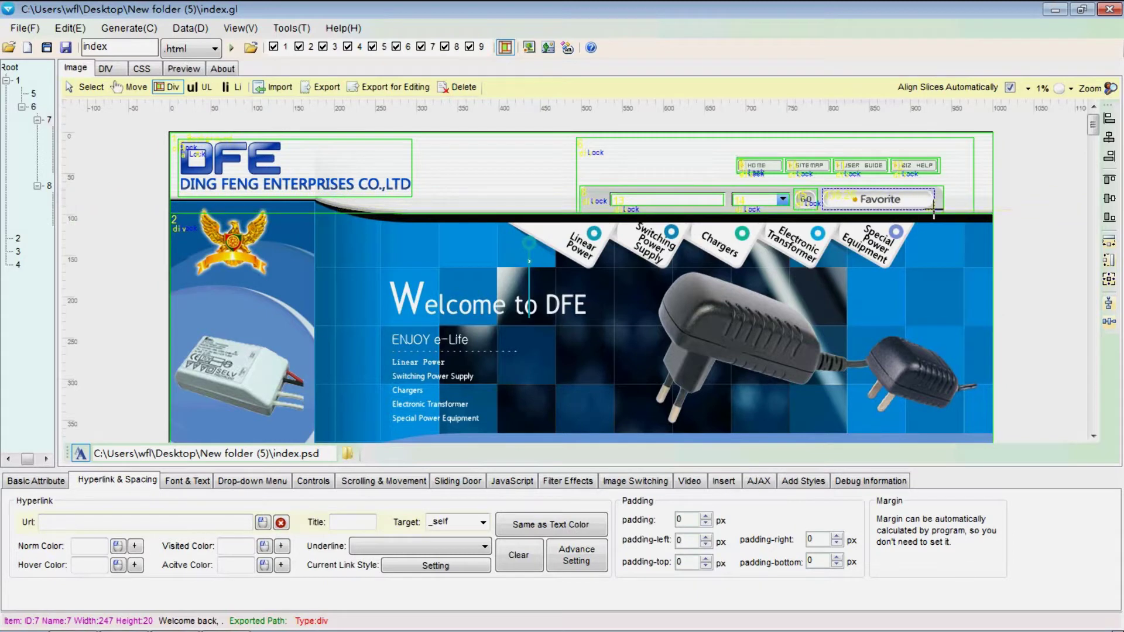
{"action": "left_click", "coordinate": [88, 88]}
{"action": "left_click", "coordinate": [642, 201]}
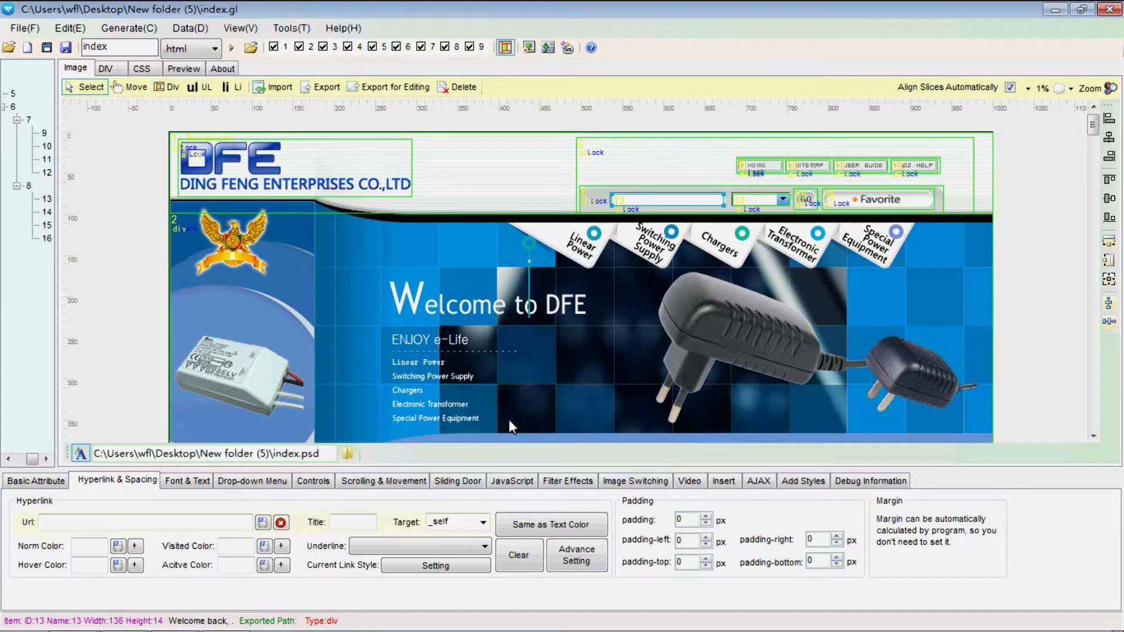
{"action": "left_click", "coordinate": [313, 480]}
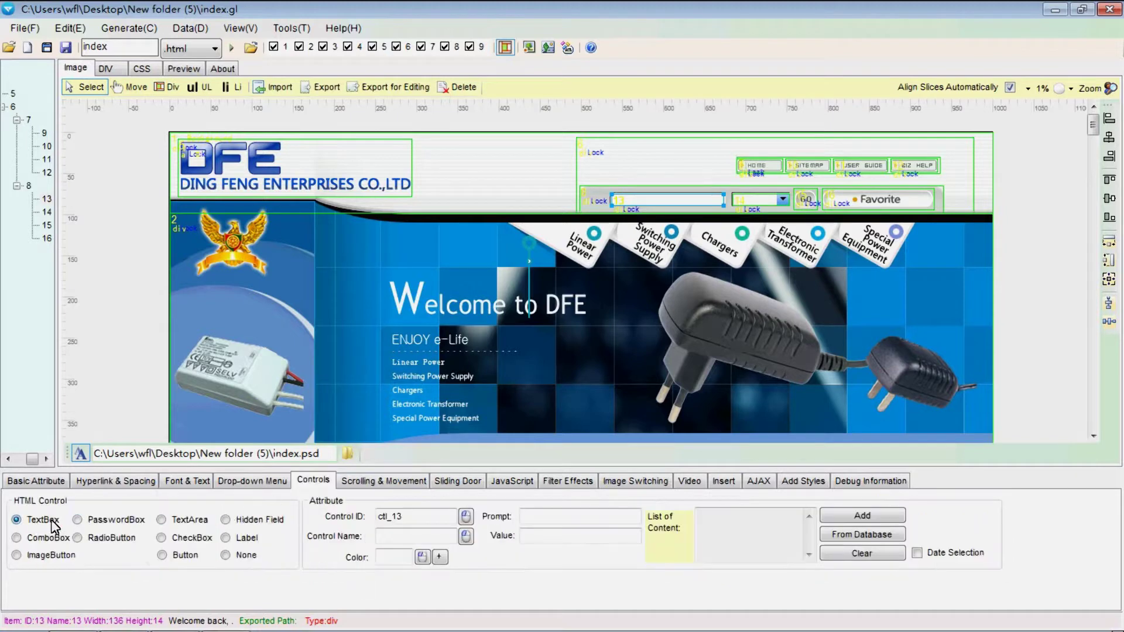
{"action": "left_click", "coordinate": [771, 207]}
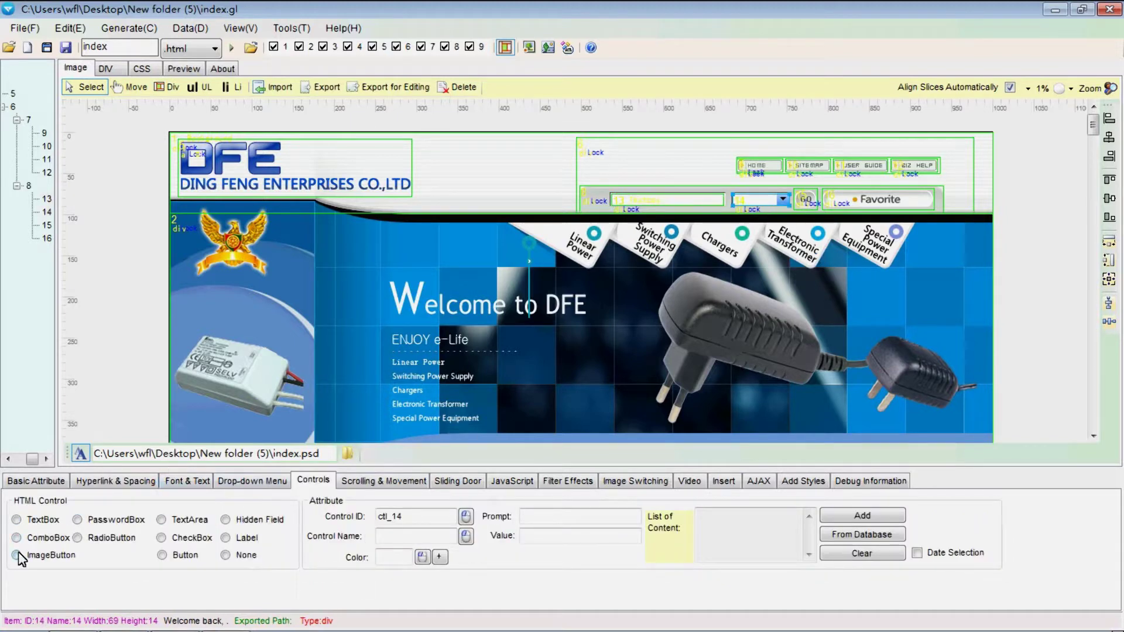
{"action": "left_click", "coordinate": [808, 199]}
{"action": "left_click", "coordinate": [76, 559]}
Set the Favorite slice in the search bar as an Image.
{"action": "left_click", "coordinate": [864, 201]}
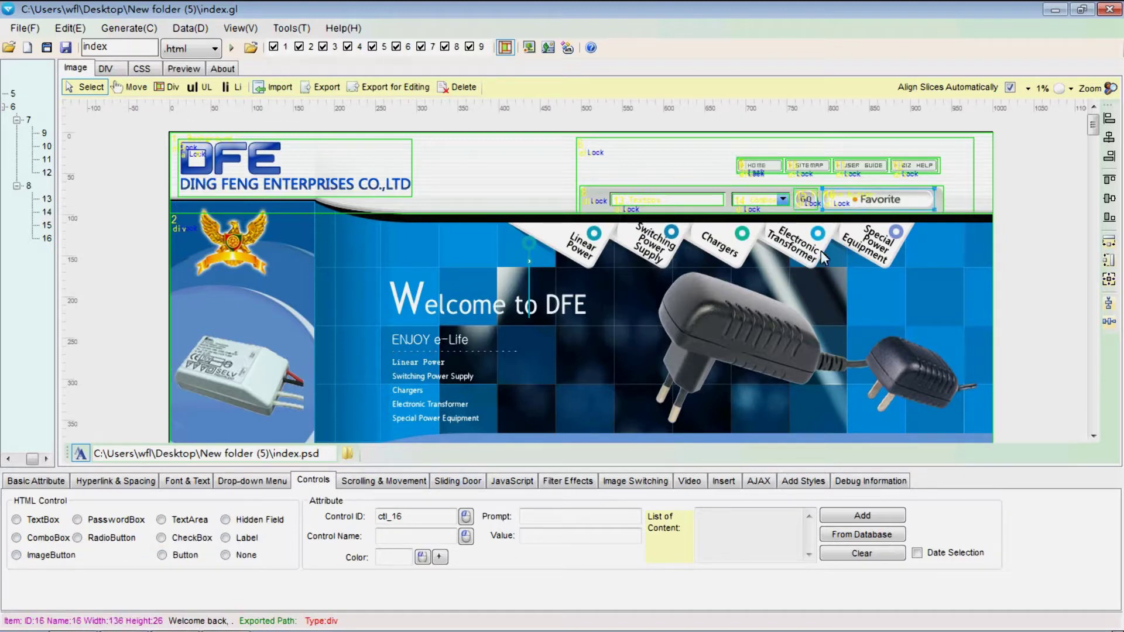
{"action": "right_click", "coordinate": [874, 205]}
{"action": "left_click", "coordinate": [884, 311]}
Adjust the heights of the search bar's control slices, making the combo box slice about 16 px high.
{"action": "left_click", "coordinate": [768, 199]}
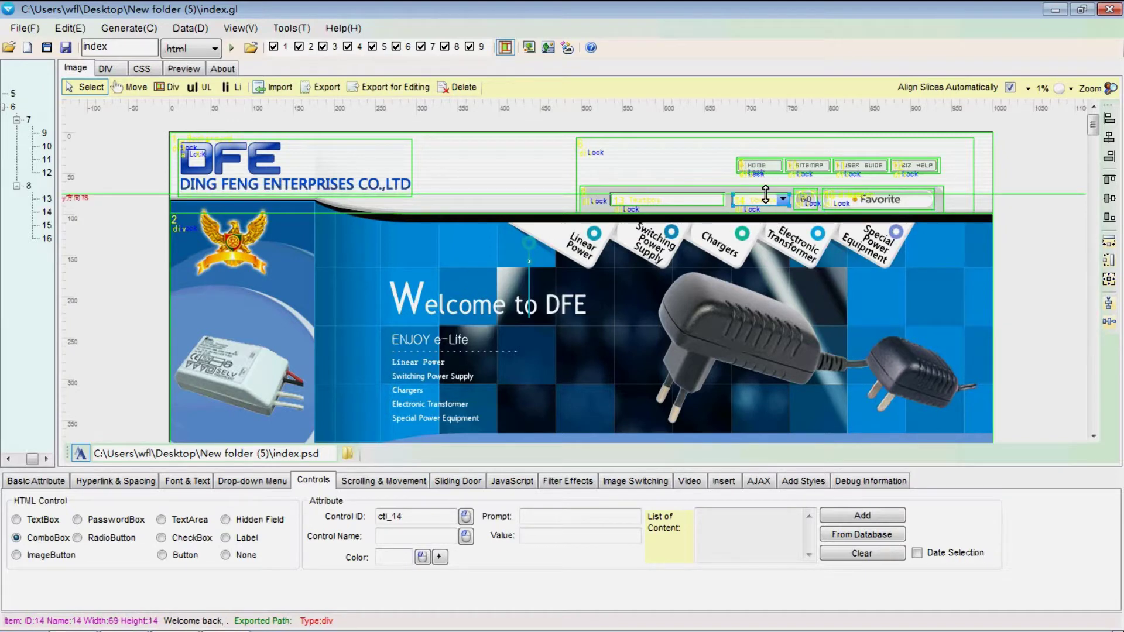
{"action": "left_click", "coordinate": [702, 197]}
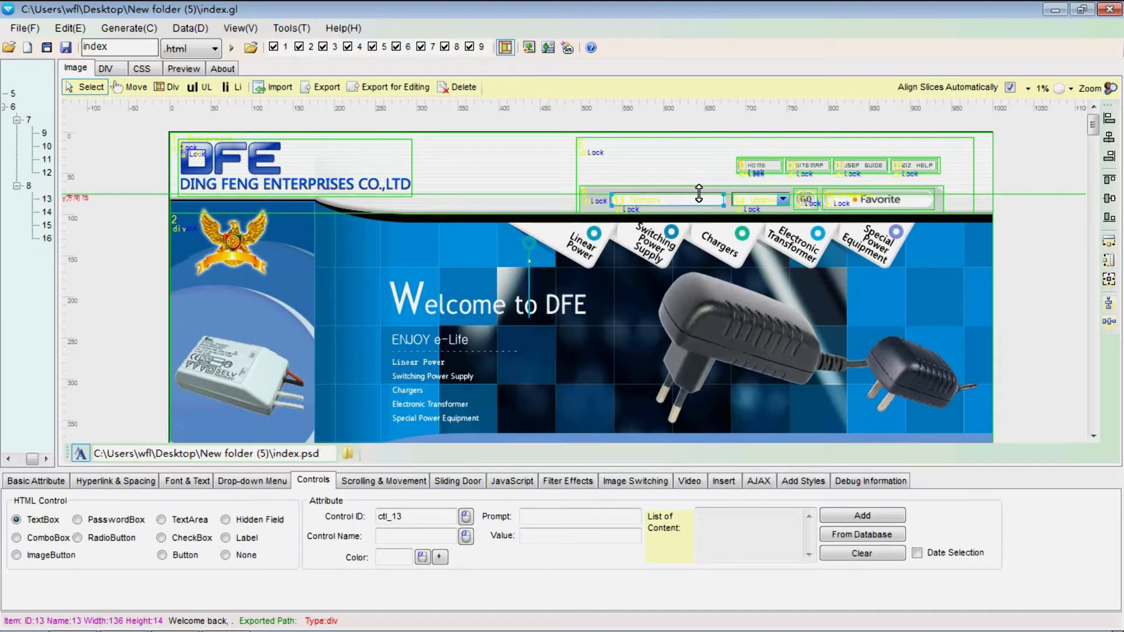
{"action": "left_click", "coordinate": [755, 199]}
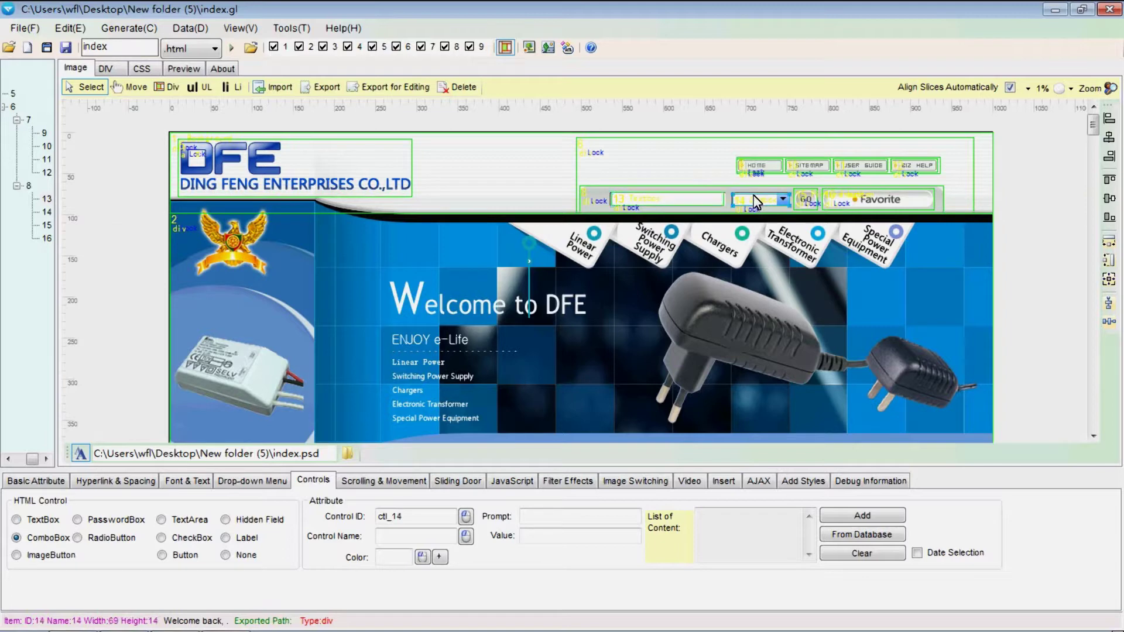
{"action": "left_click", "coordinate": [799, 198]}
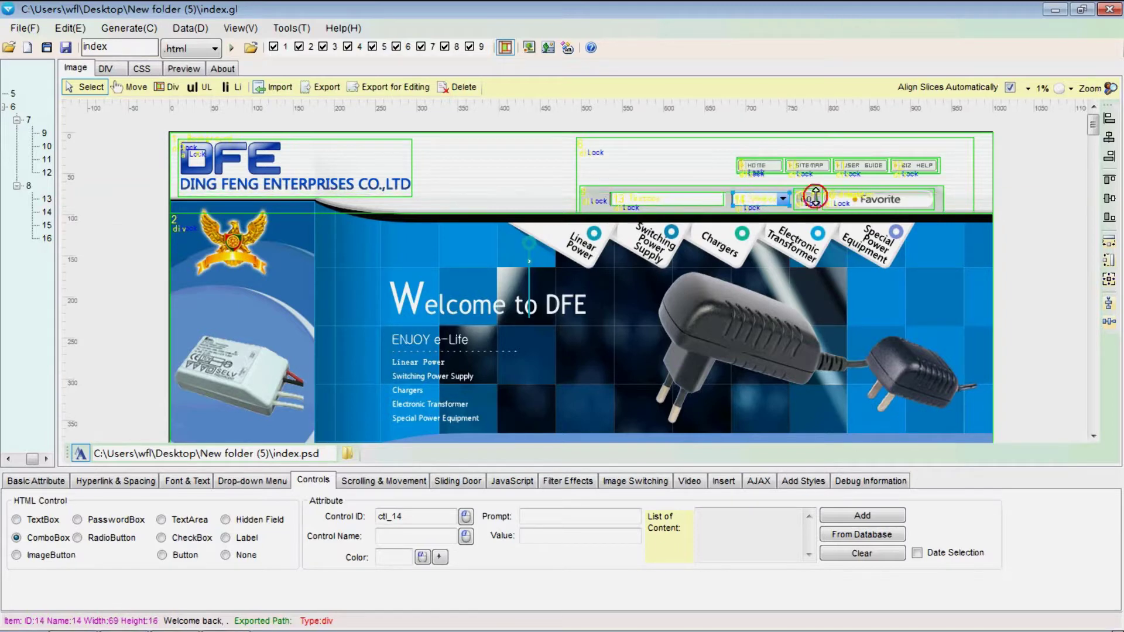
{"action": "left_click", "coordinate": [746, 198]}
{"action": "left_click", "coordinate": [634, 199]}
Convert the HOME, SITEMAP, USER GUIDE and BIZ HELP slices to A elements and open their hyperlink URL for editing.
{"action": "left_click", "coordinate": [767, 168]}
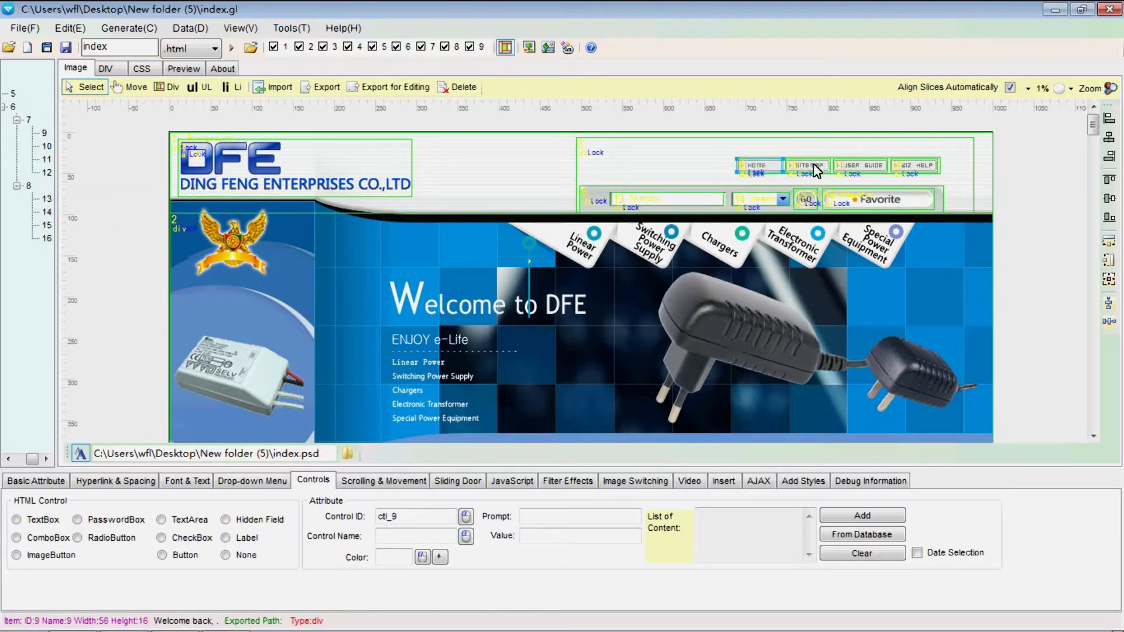
{"action": "left_click", "coordinate": [912, 169], "text": "shift"}
{"action": "right_click", "coordinate": [913, 168]}
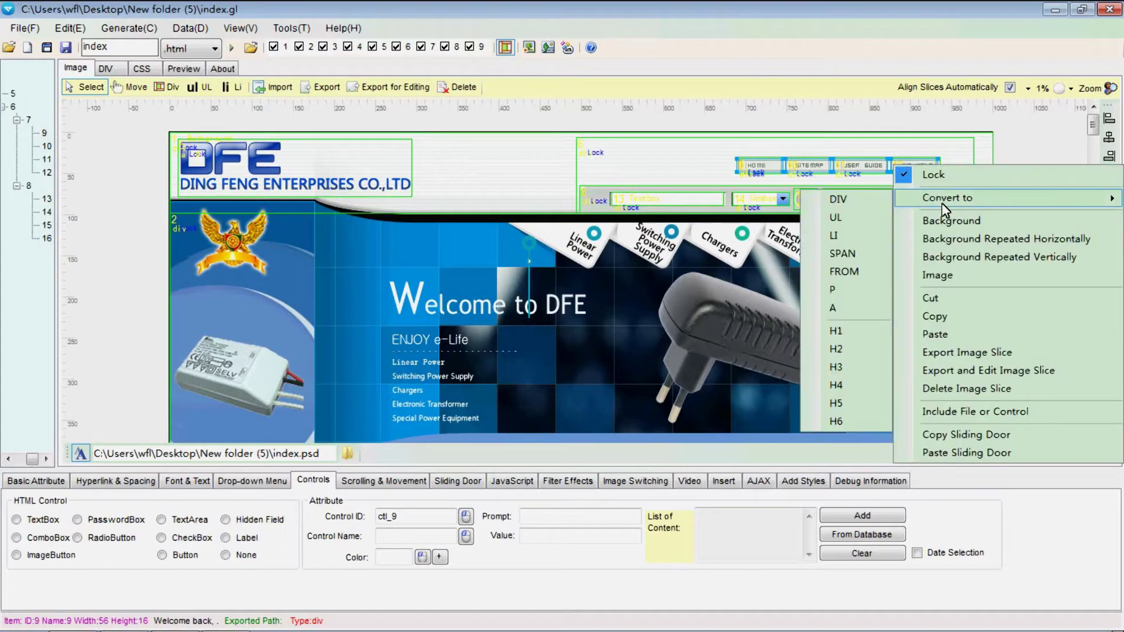
{"action": "left_click", "coordinate": [834, 281]}
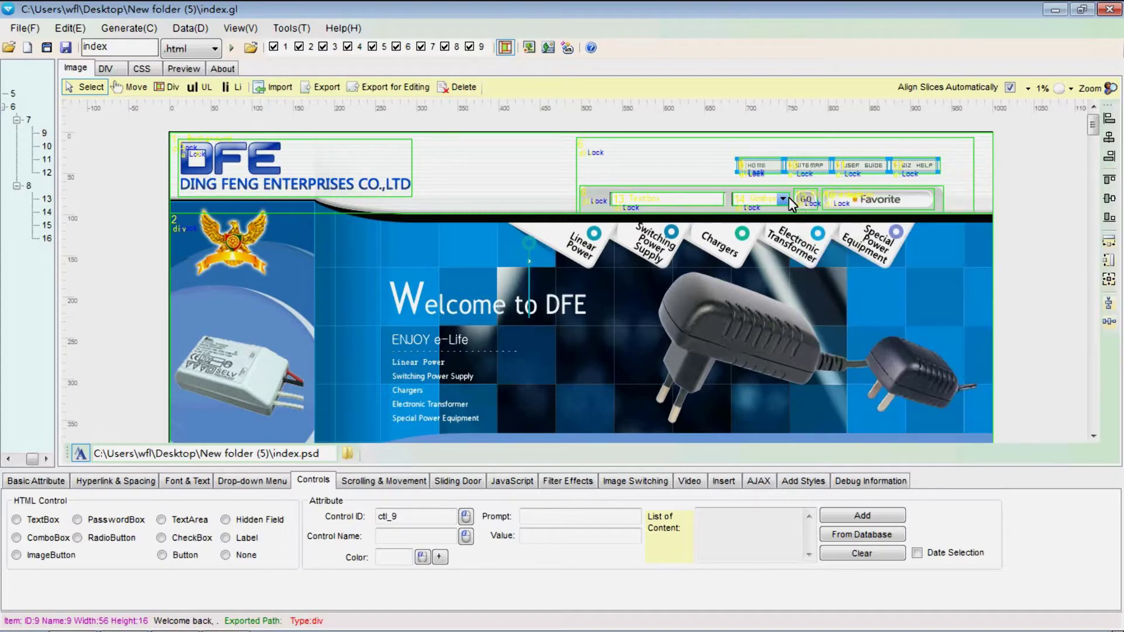
{"action": "left_click", "coordinate": [116, 481]}
{"action": "left_click", "coordinate": [71, 522]}
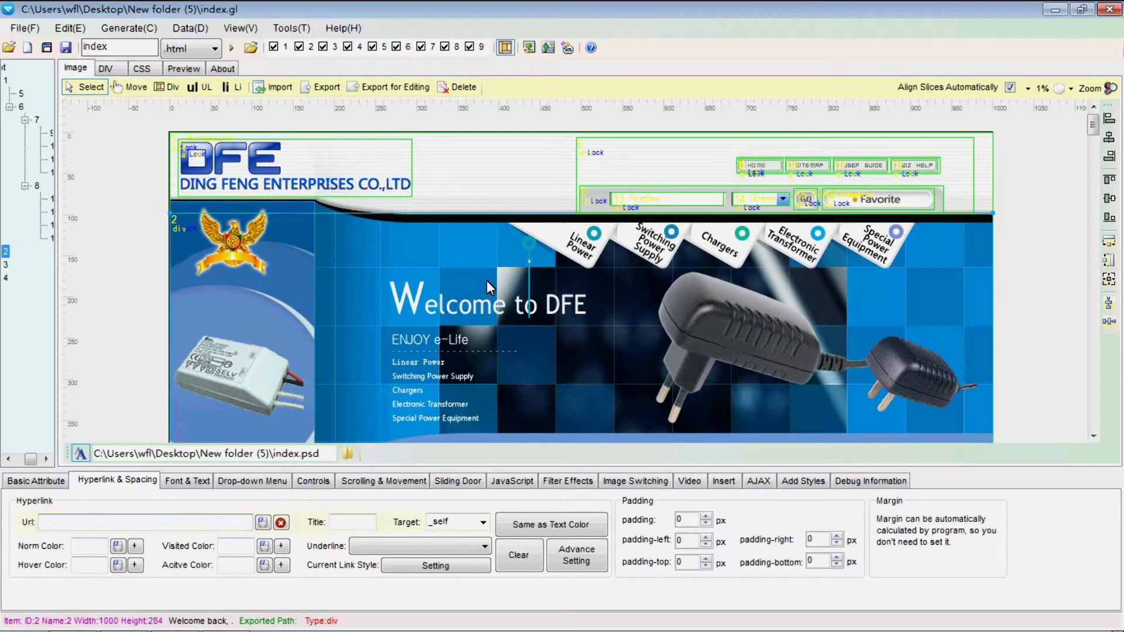
Set the large welcome banner slice below the header as a Background.
{"action": "right_click", "coordinate": [340, 287]}
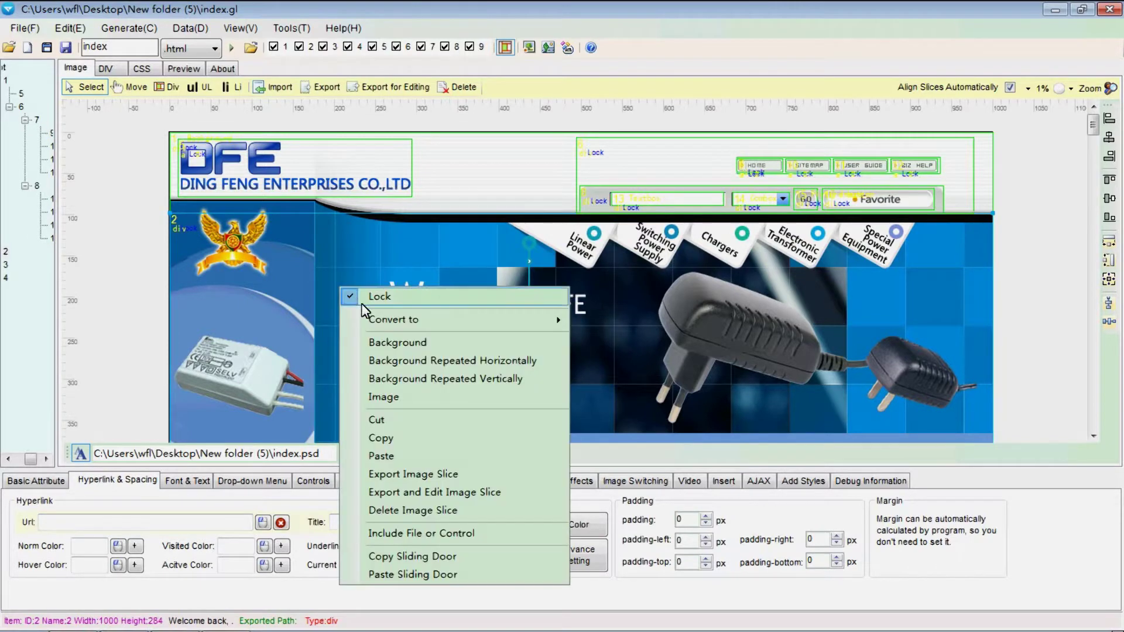
{"action": "left_click", "coordinate": [386, 342]}
Divide the navigation bar into divs about 316, 677 and 7 px wide, with Background on the outer two and Background Repeated Horizontally on the middle.
{"action": "left_click_drag", "start_coordinate": [1093, 126], "coordinate": [1092, 212]}
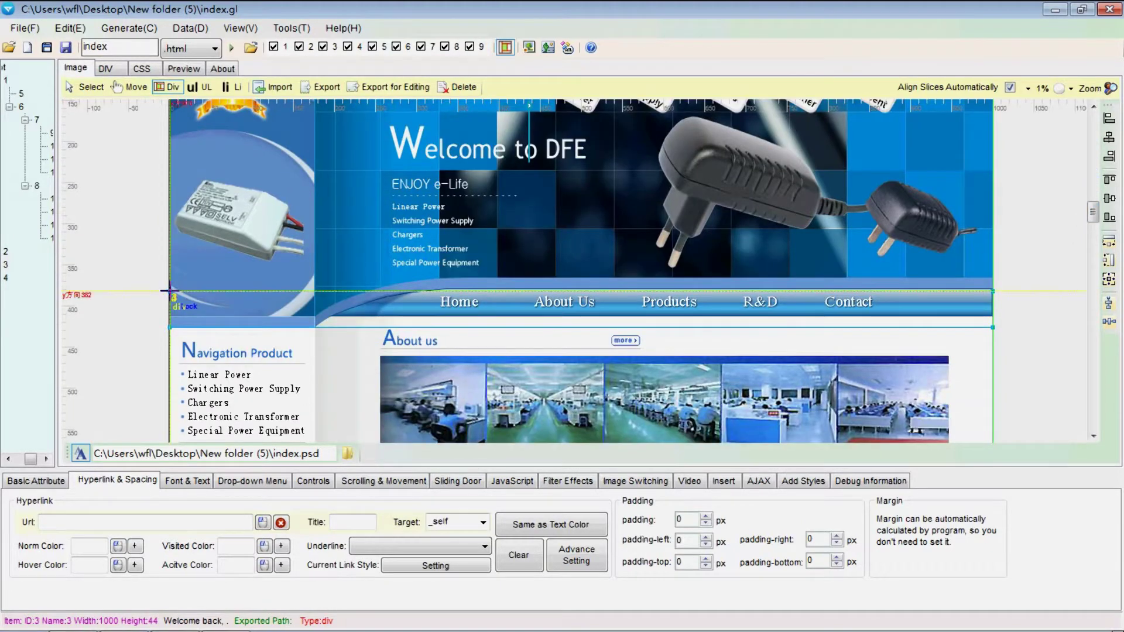
{"action": "left_click_drag", "start_coordinate": [171, 291], "coordinate": [990, 326]}
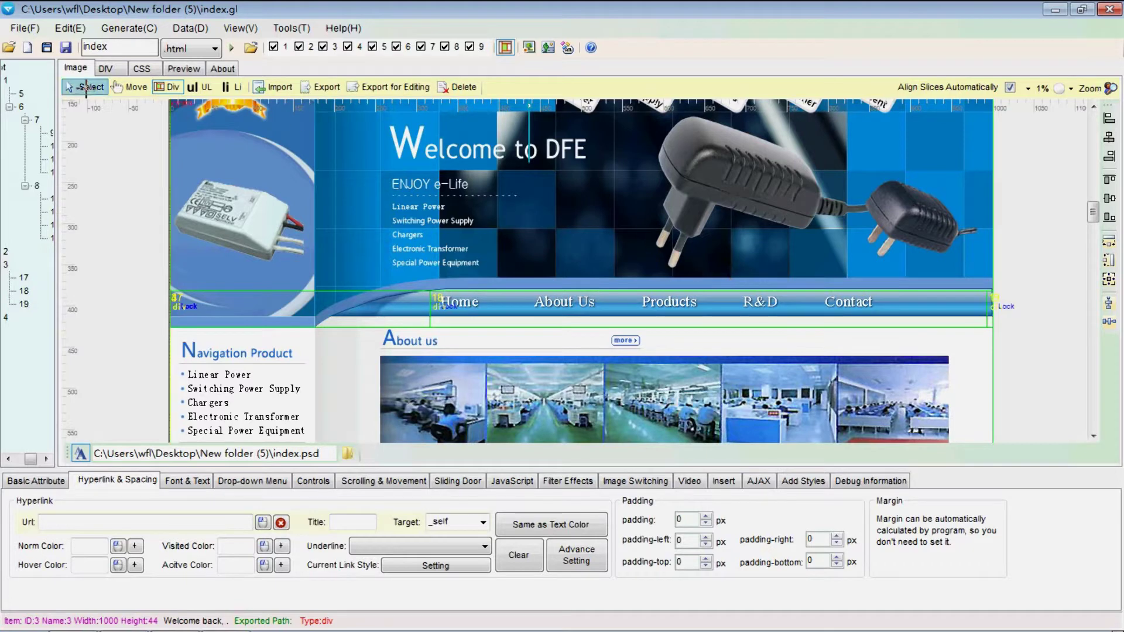
{"action": "left_click", "coordinate": [85, 87]}
{"action": "left_click", "coordinate": [342, 308]}
{"action": "left_click", "coordinate": [399, 368]}
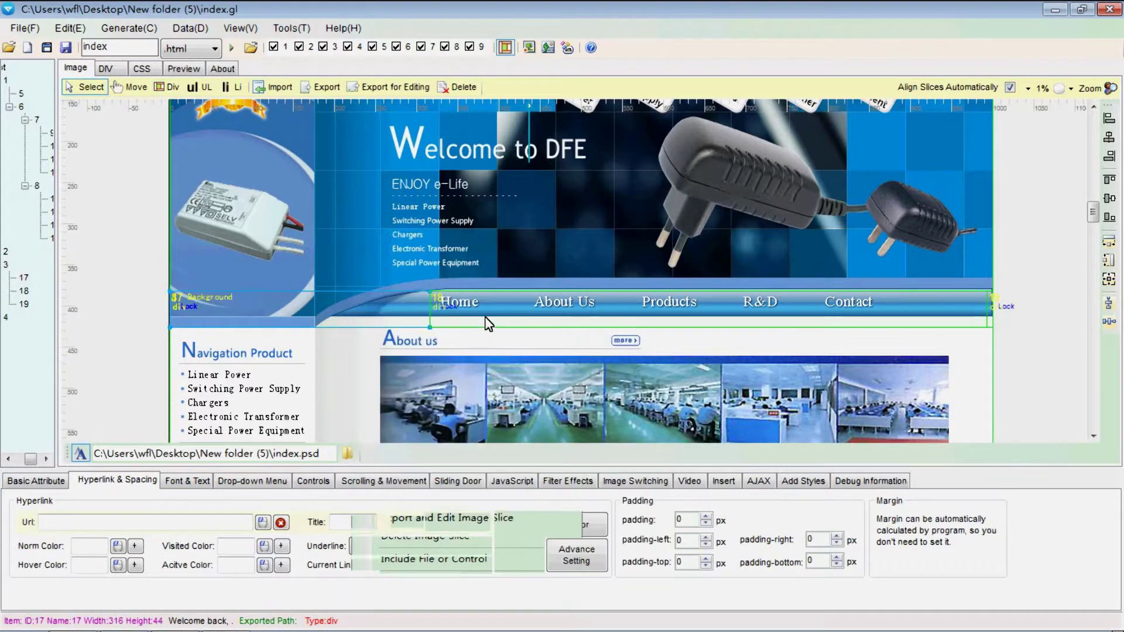
{"action": "left_click", "coordinate": [492, 314]}
{"action": "right_click", "coordinate": [491, 313]}
{"action": "left_click", "coordinate": [549, 384]}
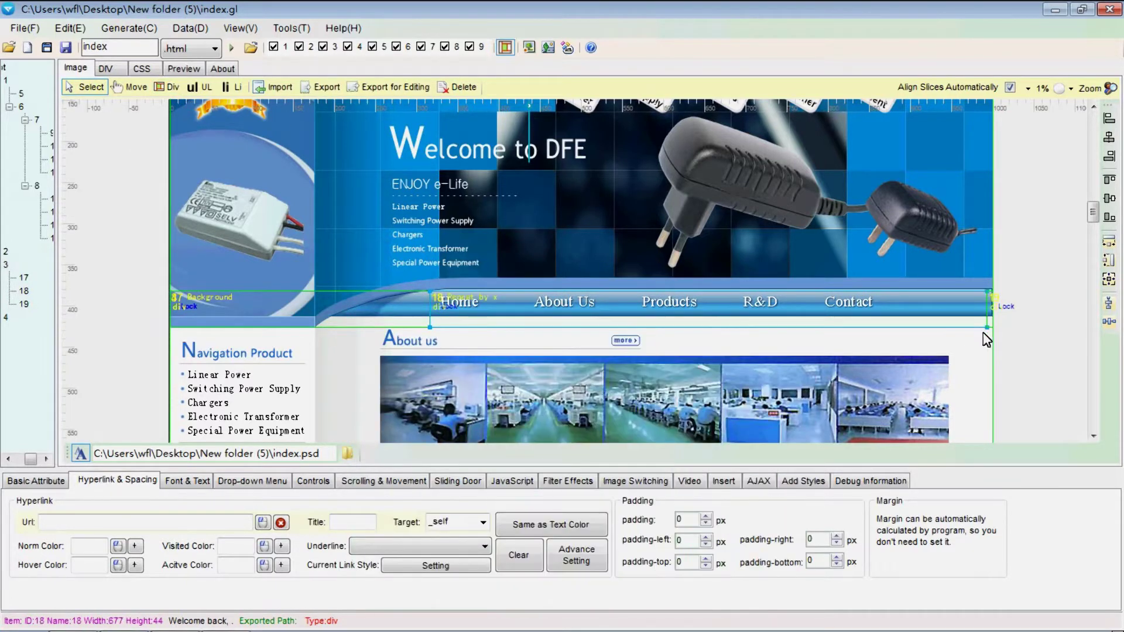
{"action": "right_click", "coordinate": [993, 315]}
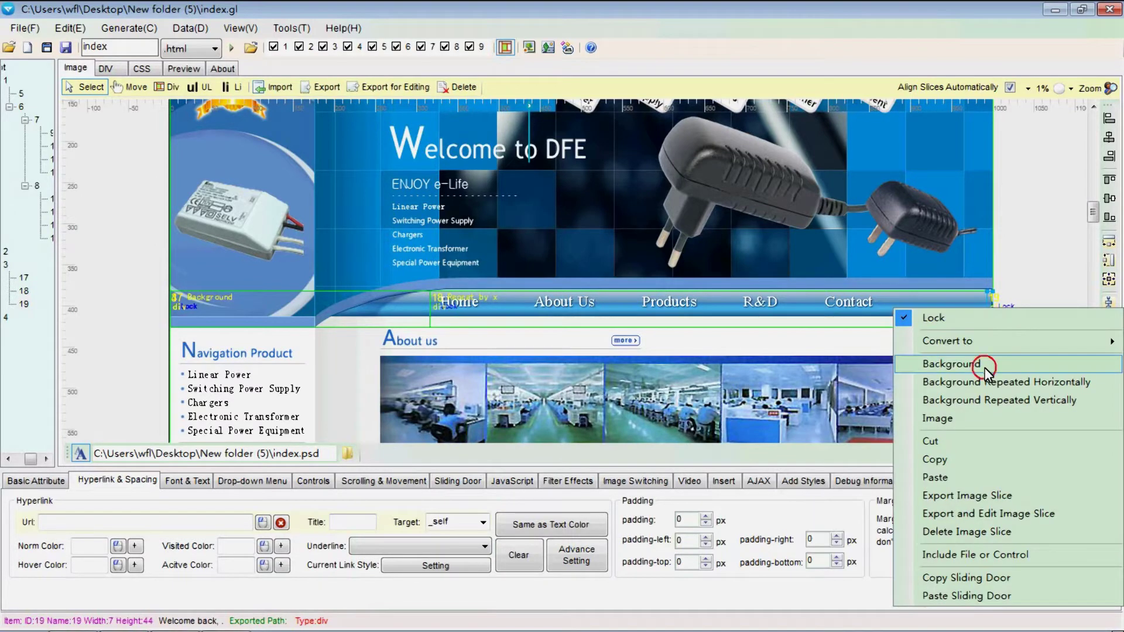
{"action": "left_click", "coordinate": [920, 364]}
Generate the index page, exporting images, CSS, HTML and JavaScript files to New folder (5).
{"action": "left_click_drag", "start_coordinate": [1094, 219], "coordinate": [1096, 227]}
{"action": "scroll", "coordinate": [929, 288], "scroll_direction": "down", "scroll_amount": 2}
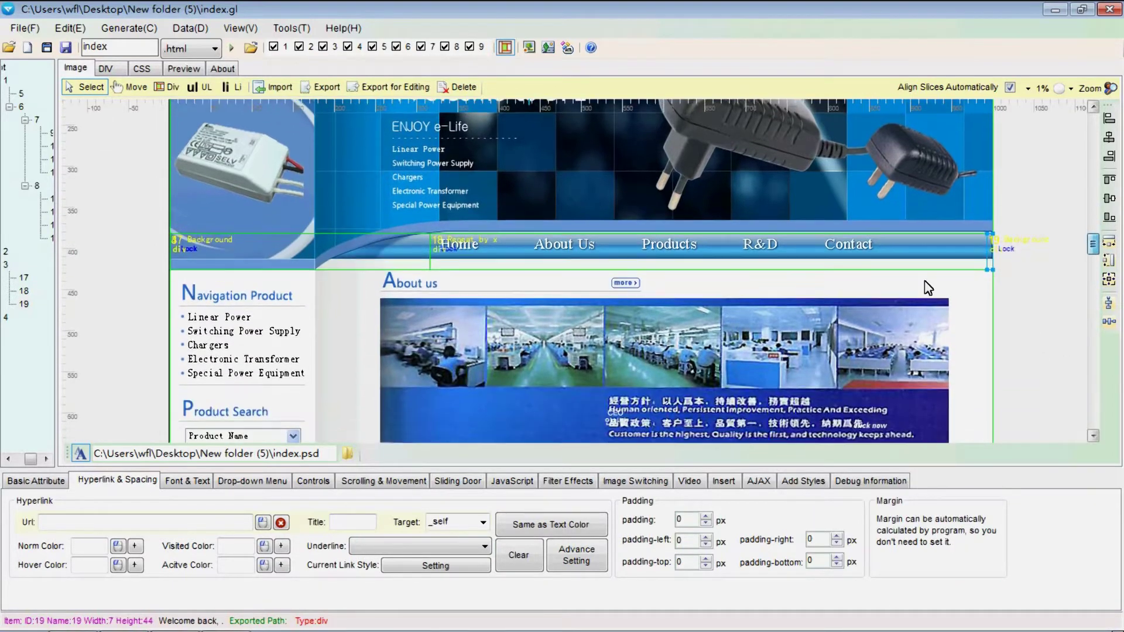
{"action": "left_click", "coordinate": [467, 246]}
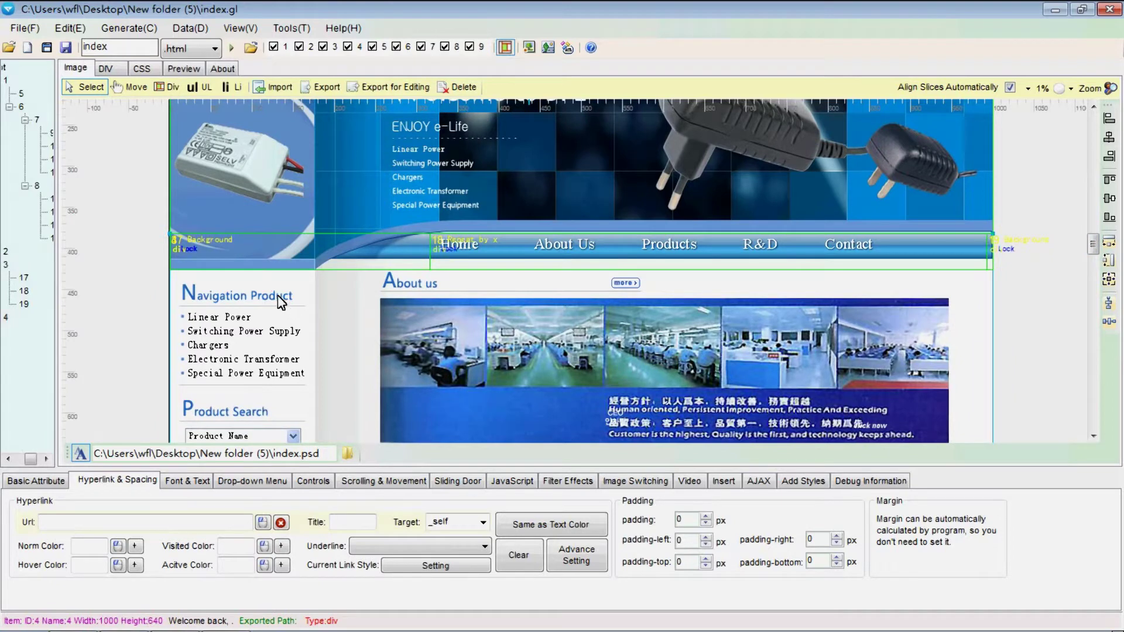
{"action": "left_click", "coordinate": [231, 48]}
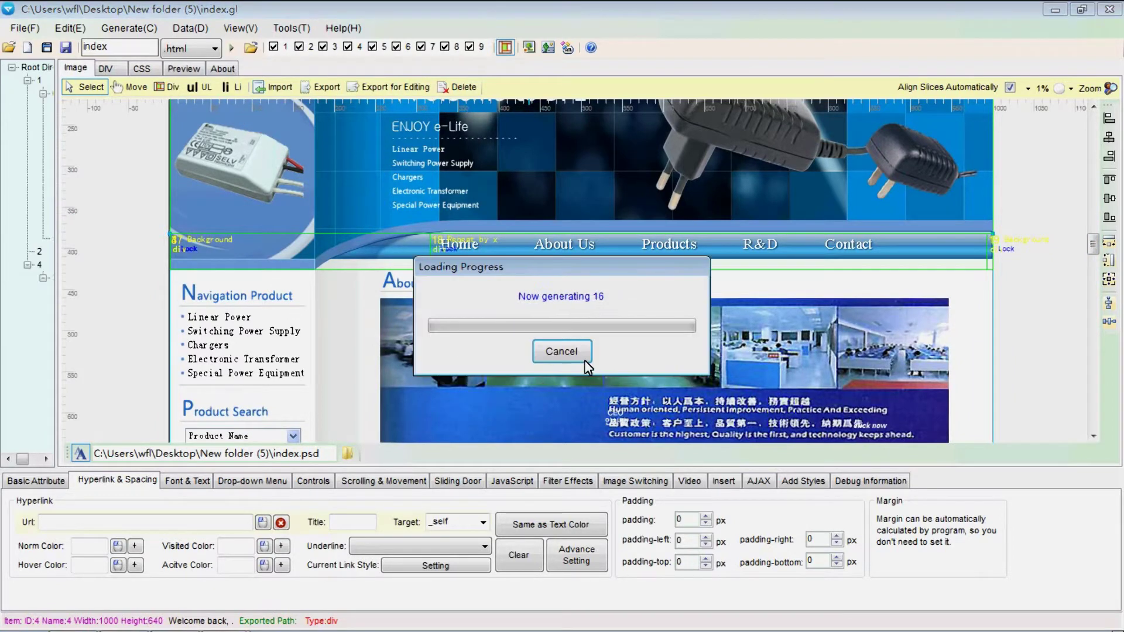
{"action": "left_click", "coordinate": [627, 391]}
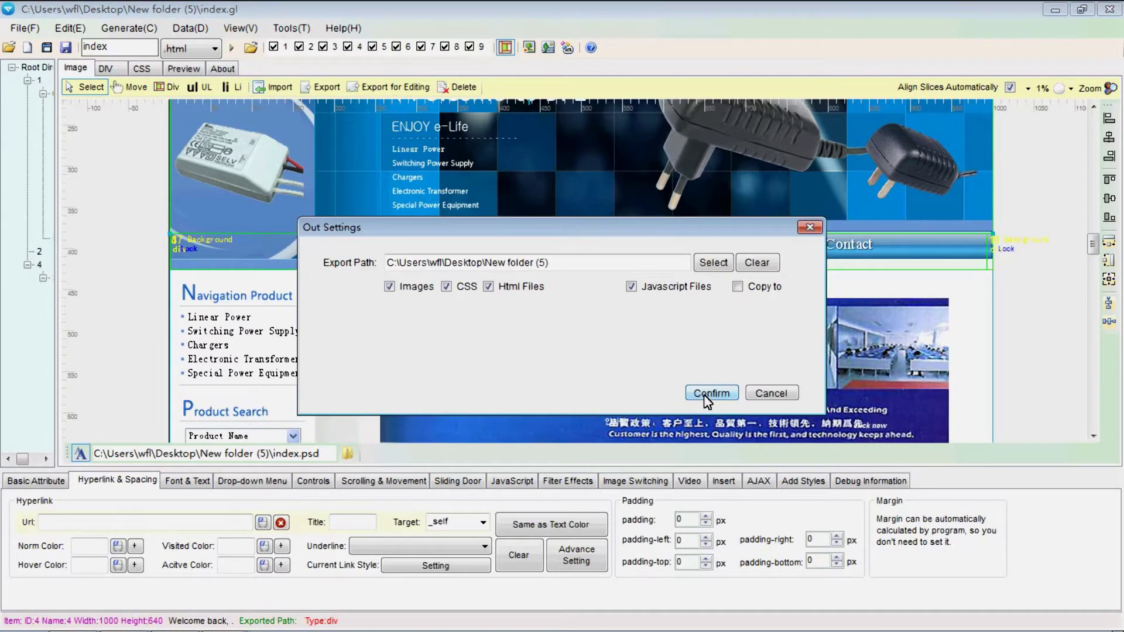
{"action": "left_click", "coordinate": [710, 394]}
{"action": "left_click", "coordinate": [642, 364]}
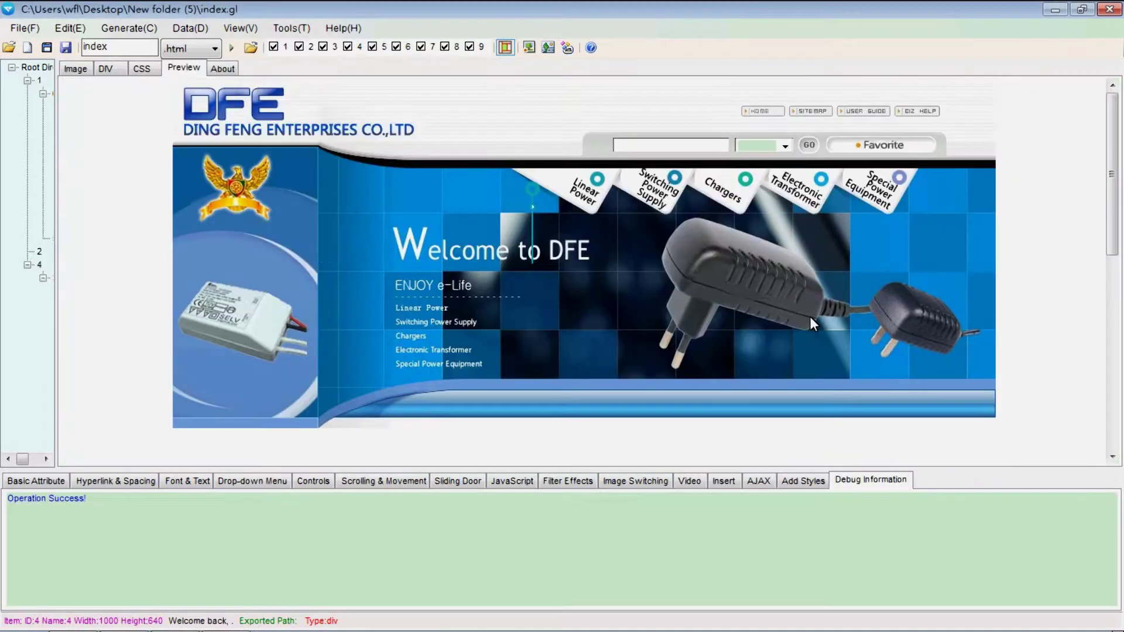
Check the generated page preview, trying the header's dropdown list and GO button.
{"action": "mouse_move", "coordinate": [1108, 191]}
{"action": "left_mouse_down"}
{"action": "mouse_move", "coordinate": [1096, 269]}
{"action": "mouse_move", "coordinate": [1097, 183]}
{"action": "left_mouse_up"}
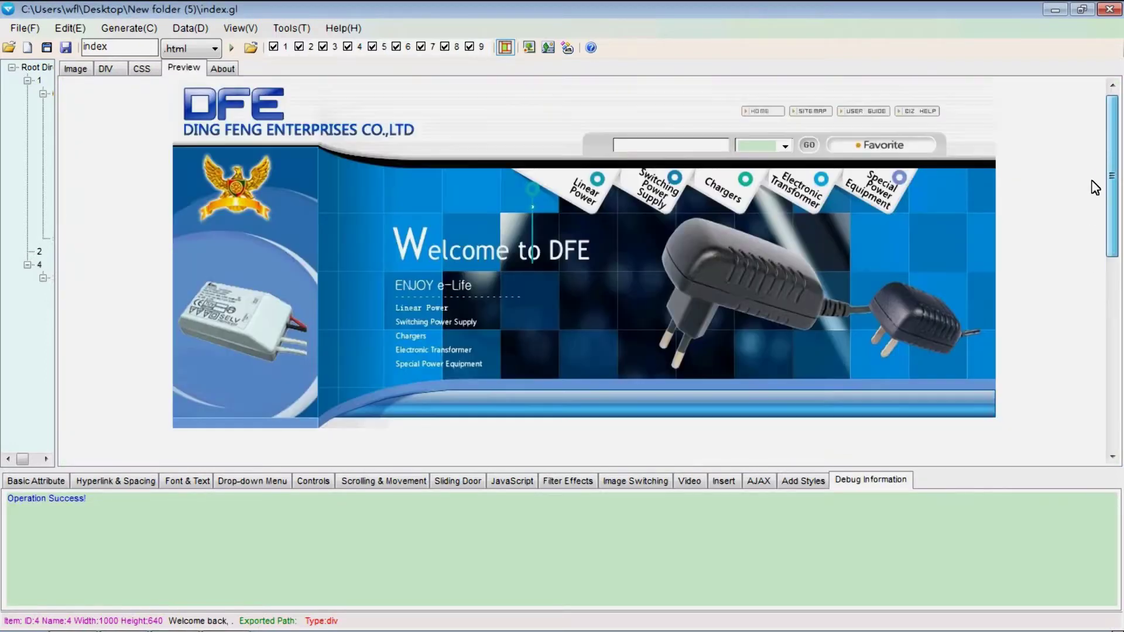
{"action": "left_click", "coordinate": [785, 146]}
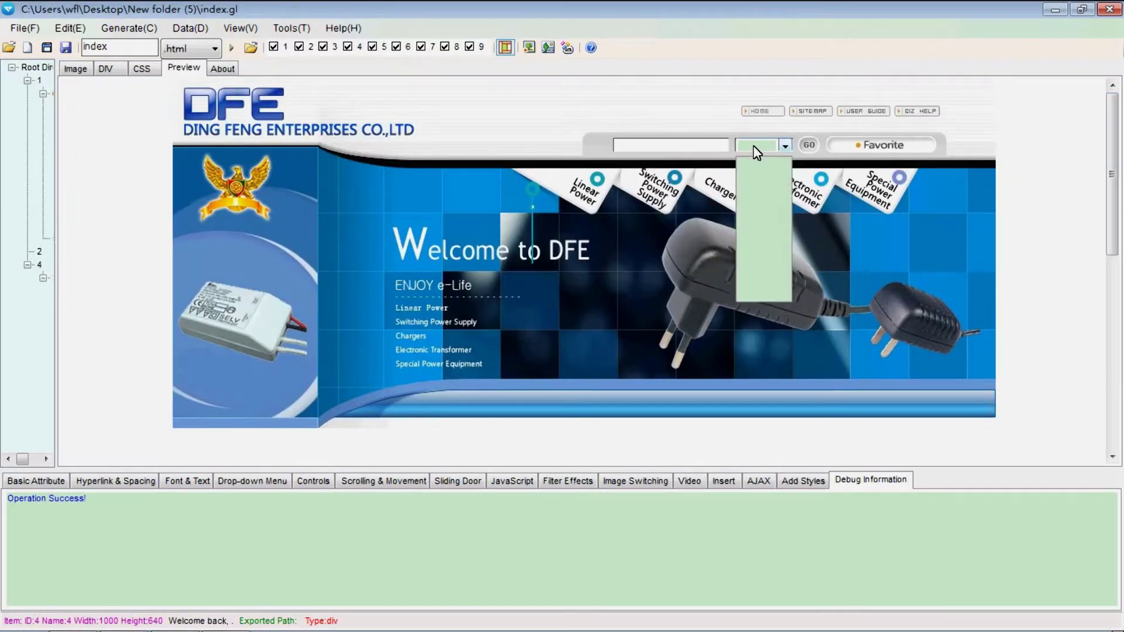
{"action": "left_click", "coordinate": [761, 146]}
{"action": "left_click", "coordinate": [760, 147]}
{"action": "left_click", "coordinate": [808, 149]}
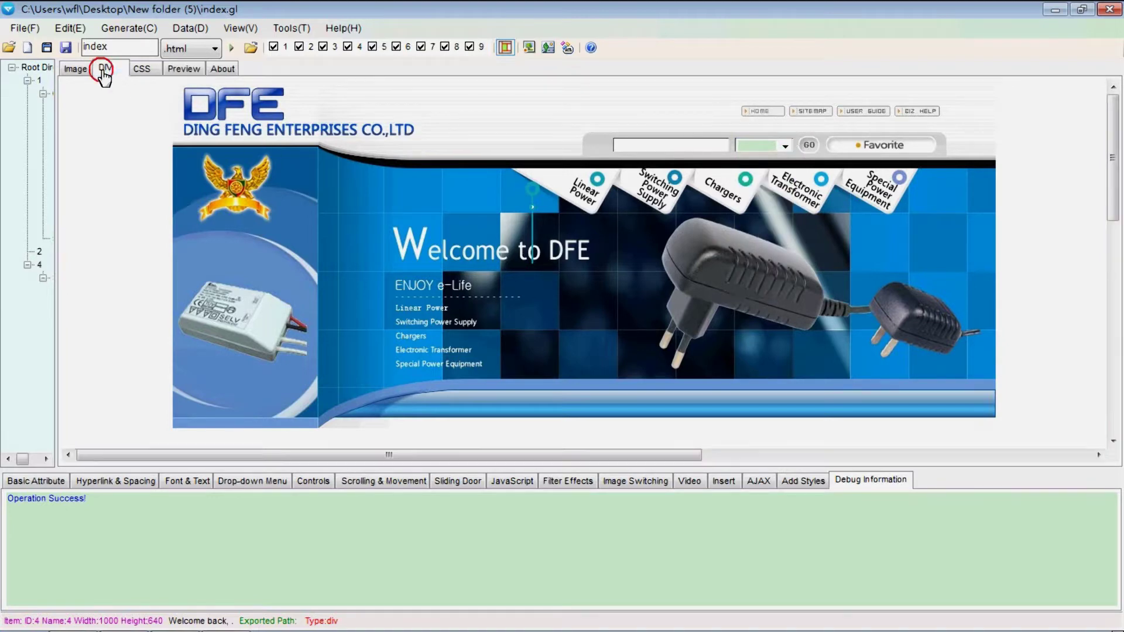
Divide the content area below the navigation bar into a left column div about 177 × 596 px and a right div filling the rest.
{"action": "left_click", "coordinate": [82, 73]}
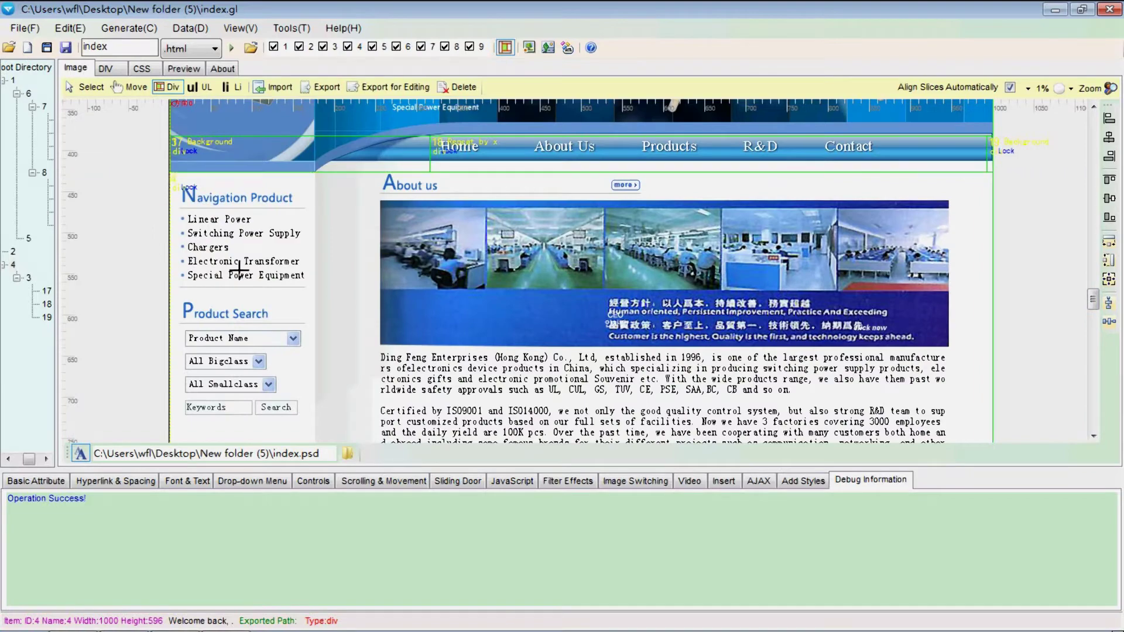
{"action": "scroll", "coordinate": [304, 434], "scroll_direction": "down", "scroll_amount": 5}
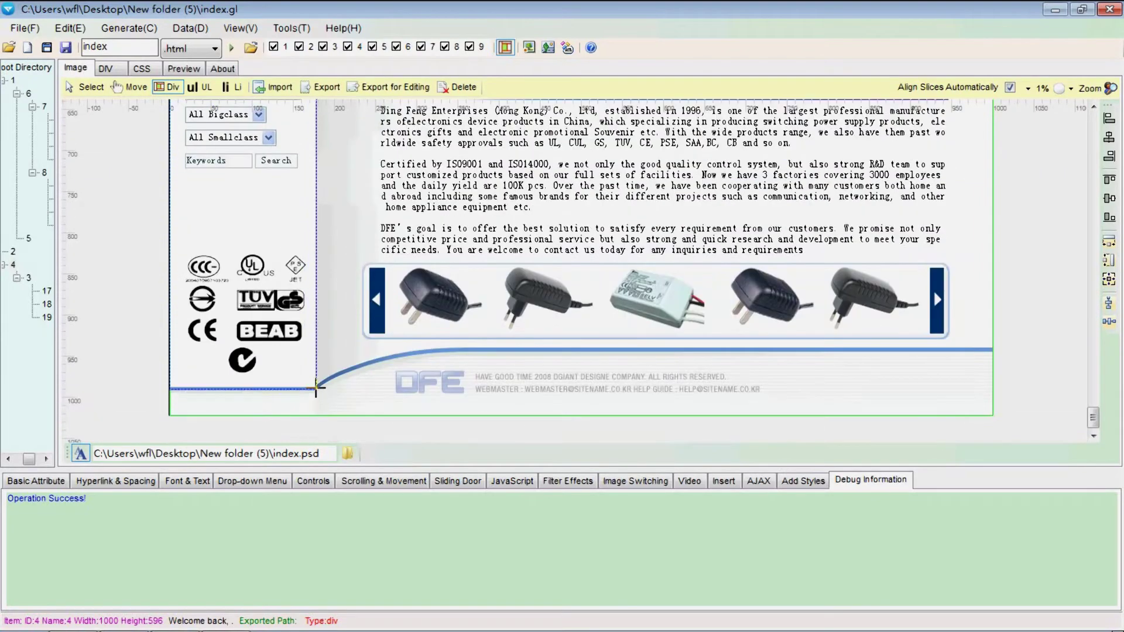
{"action": "left_click_drag", "start_coordinate": [314, 389], "coordinate": [314, 415]}
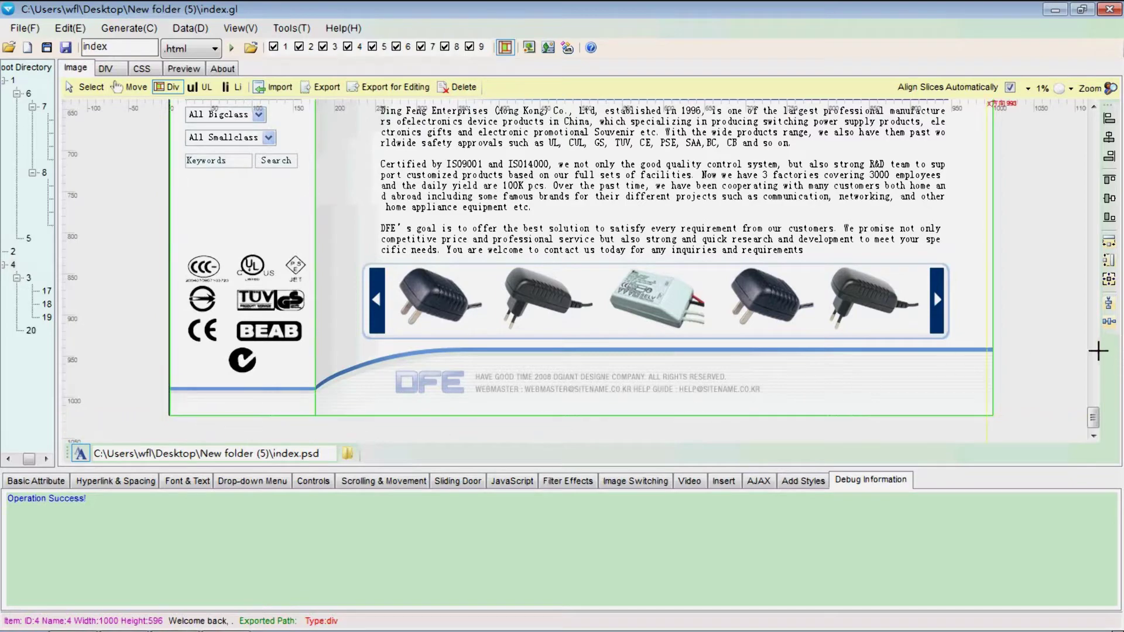
{"action": "left_click_drag", "start_coordinate": [1092, 417], "coordinate": [1077, 234]}
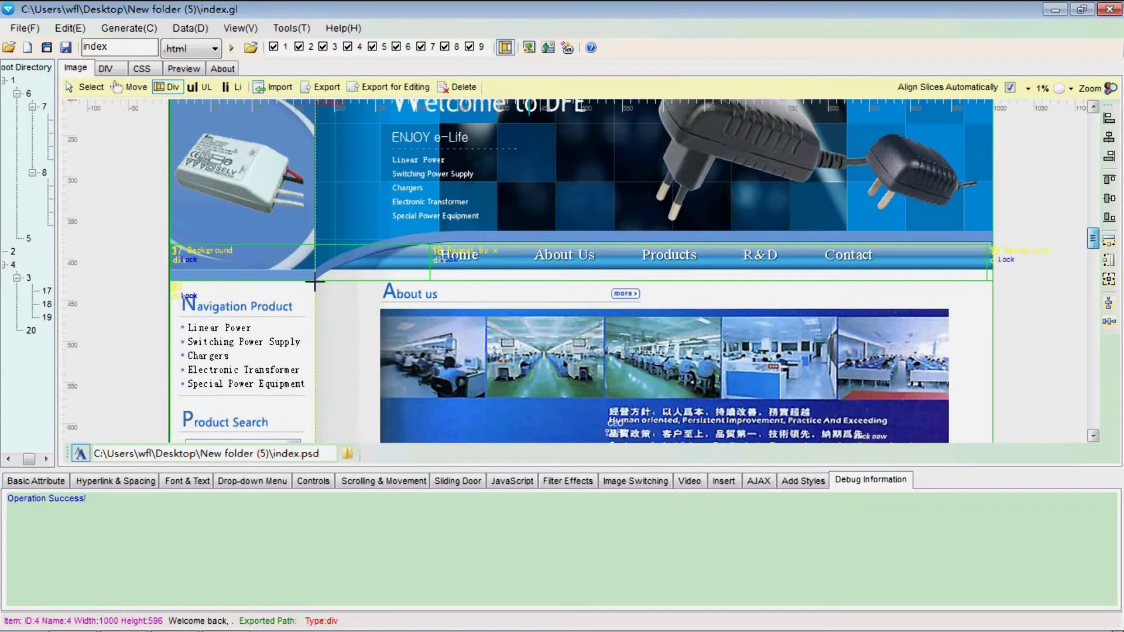
{"action": "left_click_drag", "start_coordinate": [316, 280], "coordinate": [996, 425]}
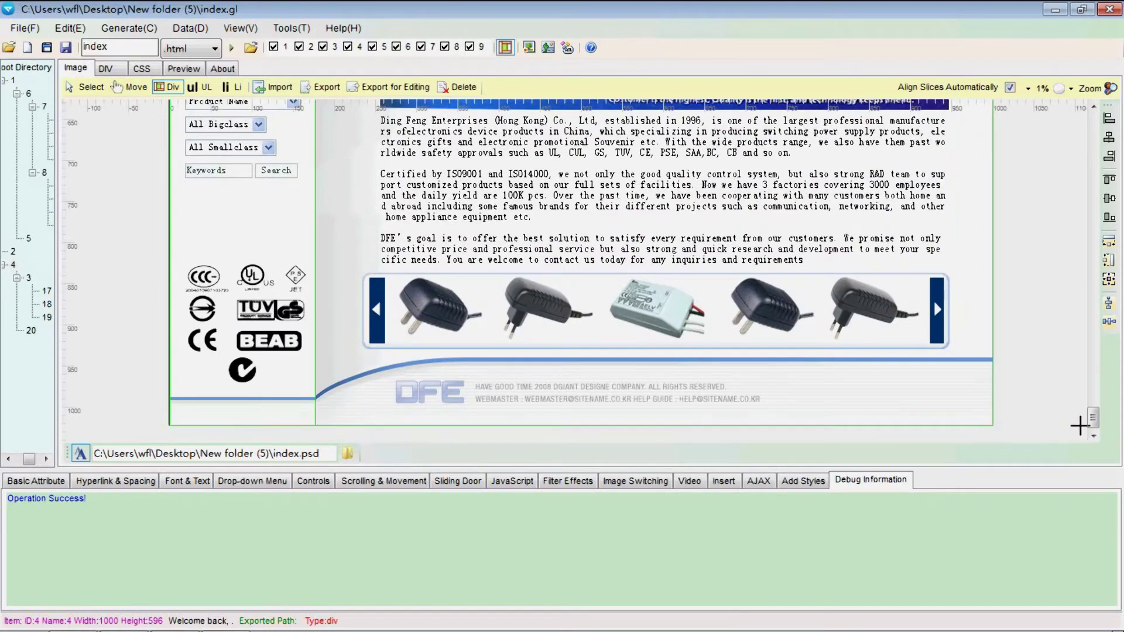
Set the background color of the left column div to #ffffff, sampling the white from the design.
{"action": "left_click_drag", "start_coordinate": [1092, 416], "coordinate": [1084, 275]}
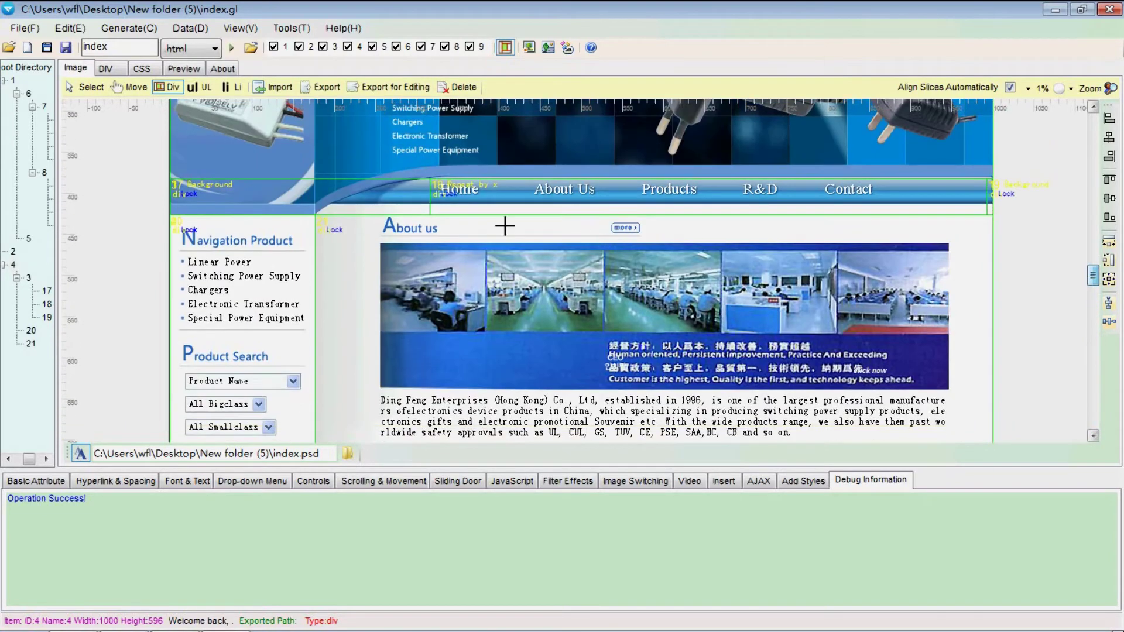
{"action": "left_click", "coordinate": [81, 87]}
{"action": "left_click", "coordinate": [343, 261]}
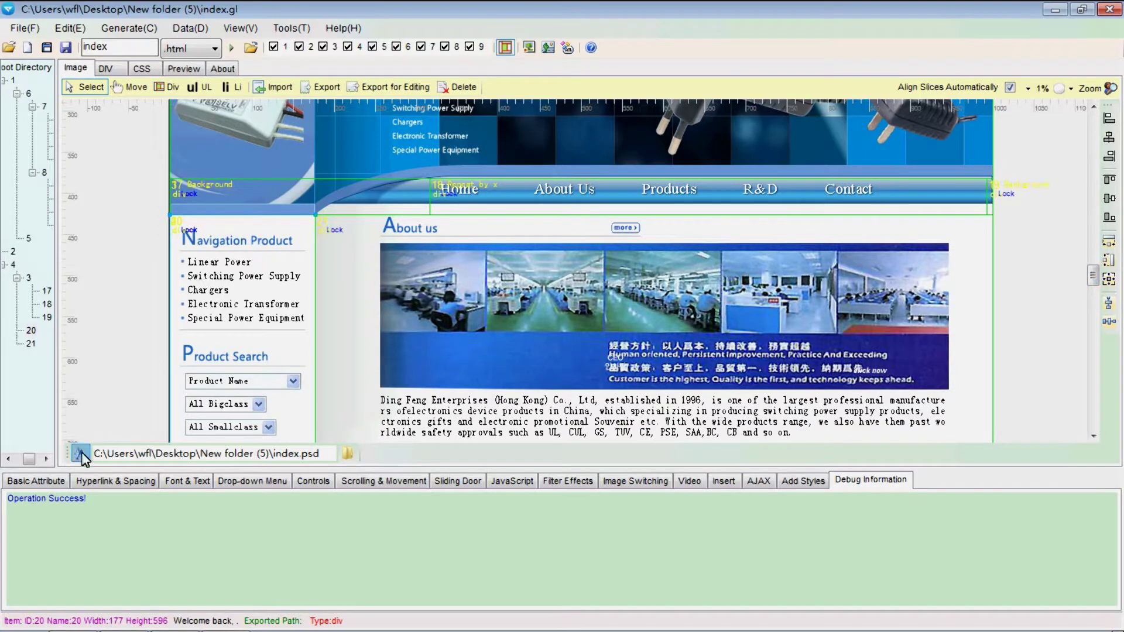
{"action": "left_click", "coordinate": [35, 481]}
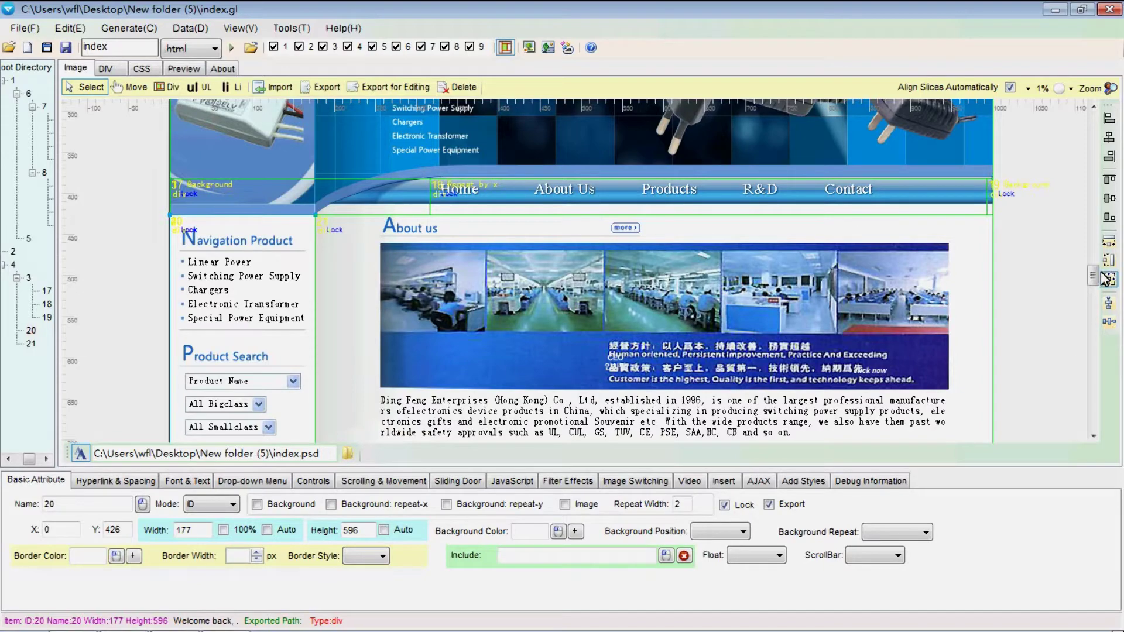
{"action": "scroll", "coordinate": [1050, 436], "scroll_direction": "down", "scroll_amount": 5}
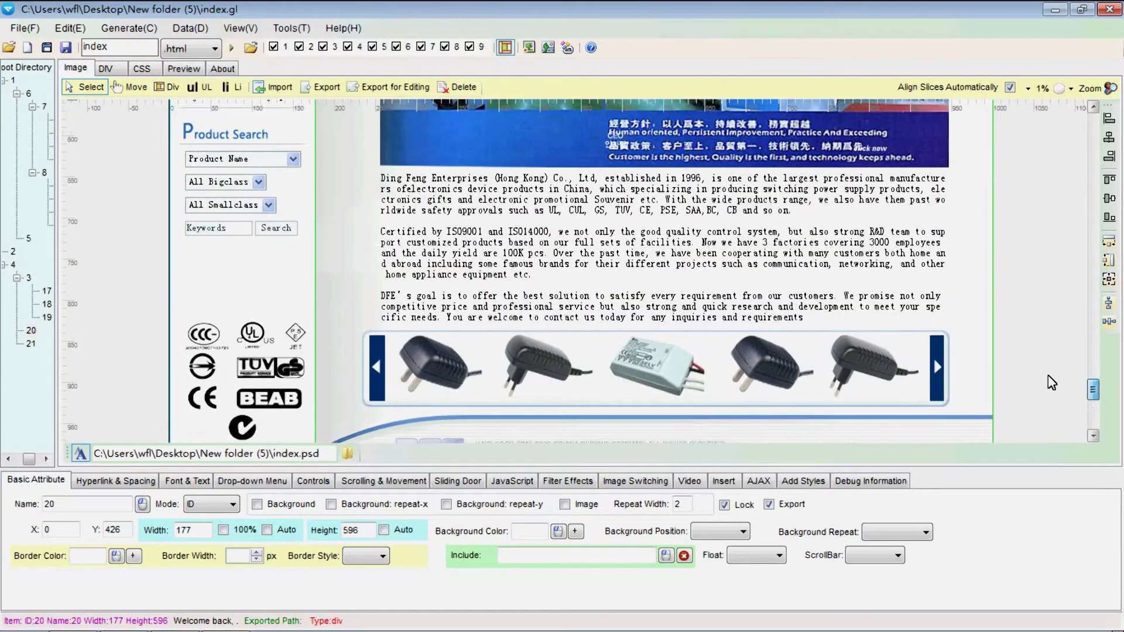
{"action": "scroll", "coordinate": [1052, 383], "scroll_direction": "up", "scroll_amount": 4}
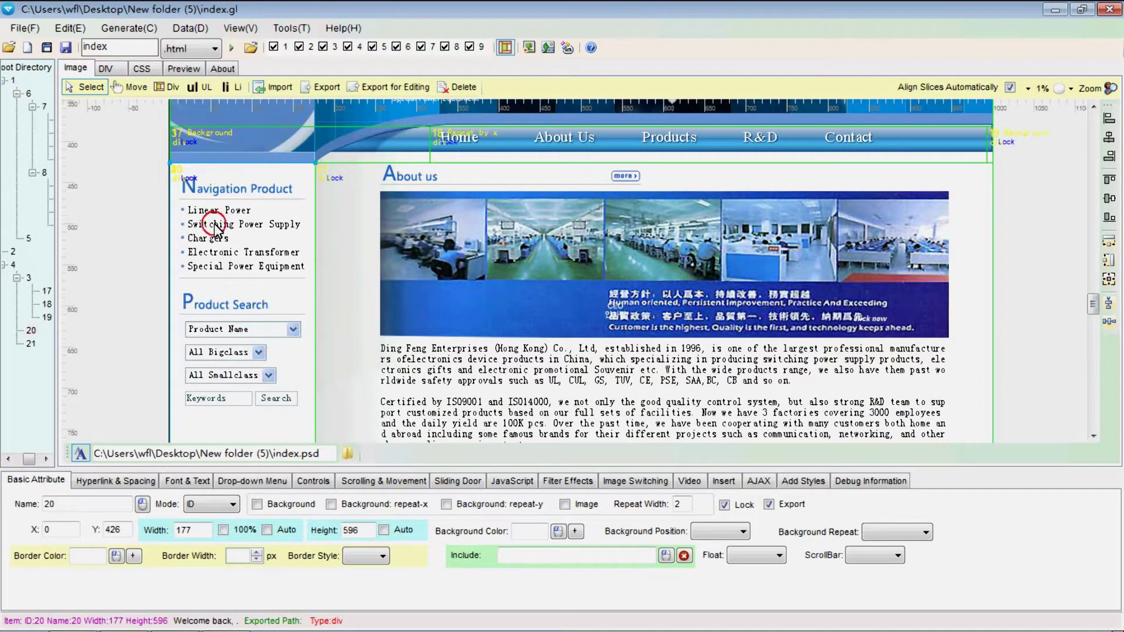
{"action": "left_click", "coordinate": [562, 531]}
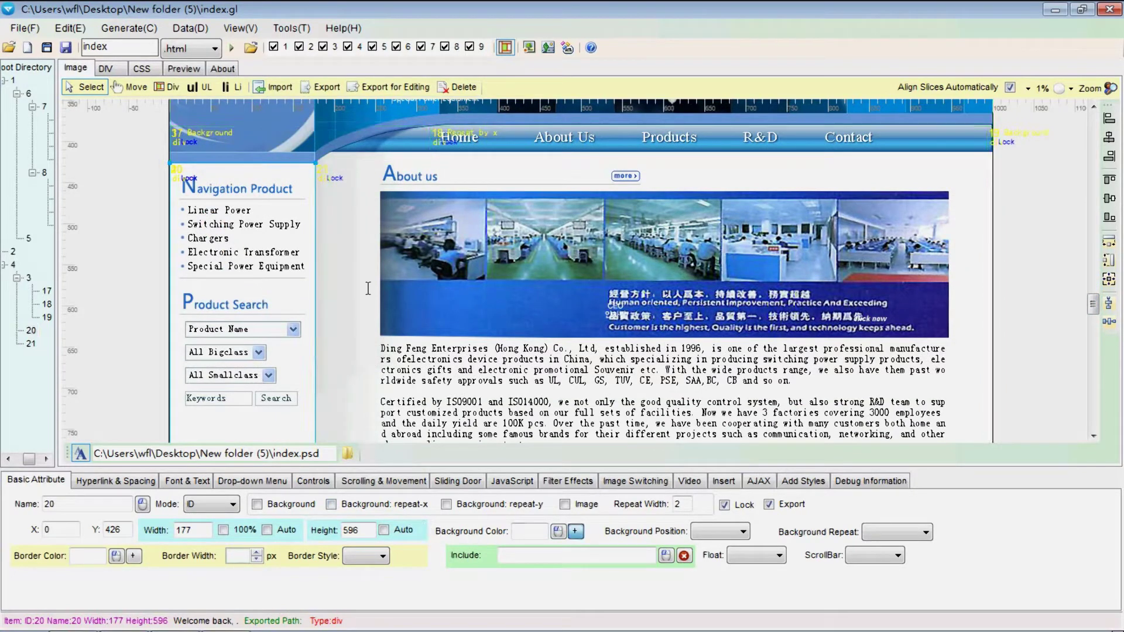
{"action": "left_click", "coordinate": [303, 238]}
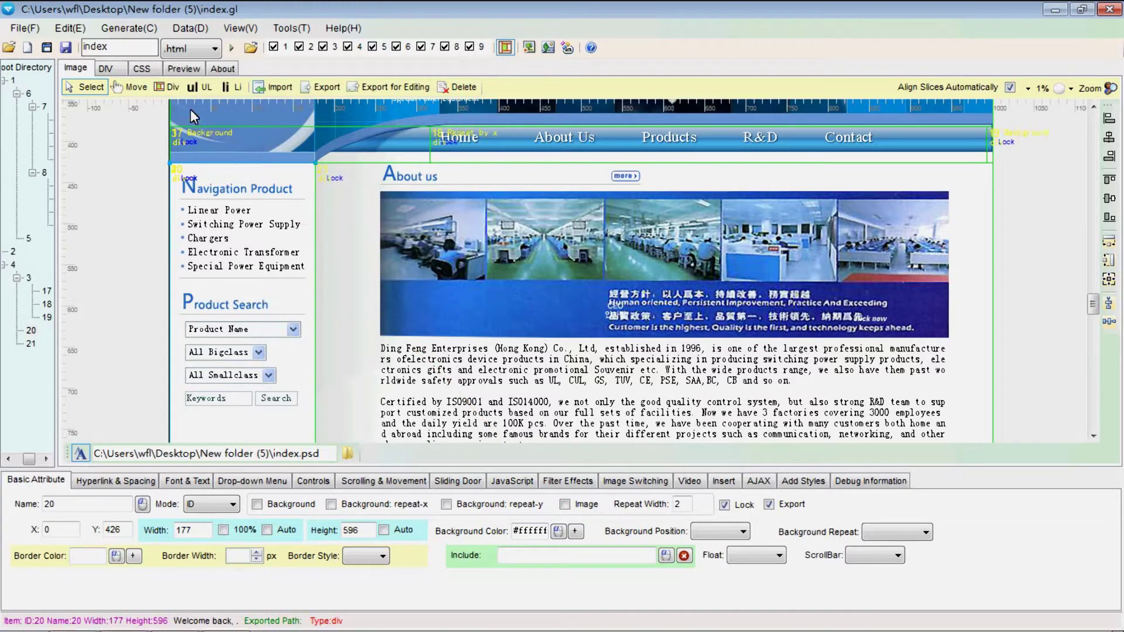
Draw divs about 154 px wide in the left column for the Navigation Product heading, link list, divider line, Product Search heading and search form.
{"action": "left_click", "coordinate": [167, 87]}
{"action": "mouse_move", "coordinate": [178, 172]}
{"action": "left_mouse_down"}
{"action": "mouse_move", "coordinate": [252, 267]}
{"action": "mouse_move", "coordinate": [303, 287]}
{"action": "mouse_move", "coordinate": [304, 199]}
{"action": "left_mouse_up"}
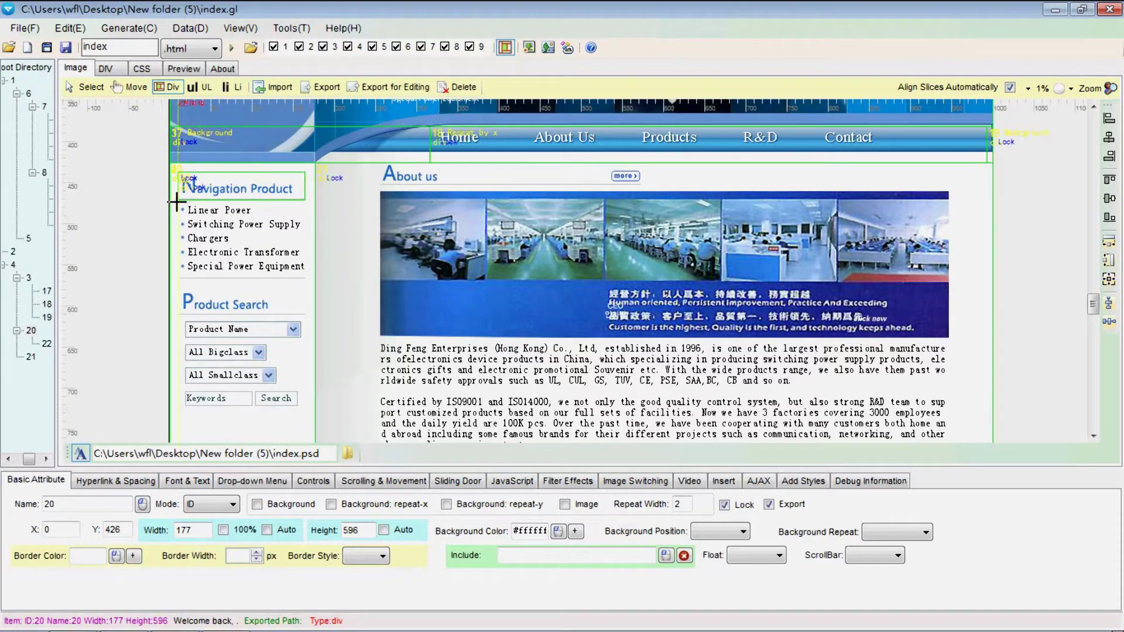
{"action": "mouse_move", "coordinate": [176, 202]}
{"action": "left_mouse_down"}
{"action": "mouse_move", "coordinate": [251, 258]}
{"action": "mouse_move", "coordinate": [305, 274]}
{"action": "left_mouse_up"}
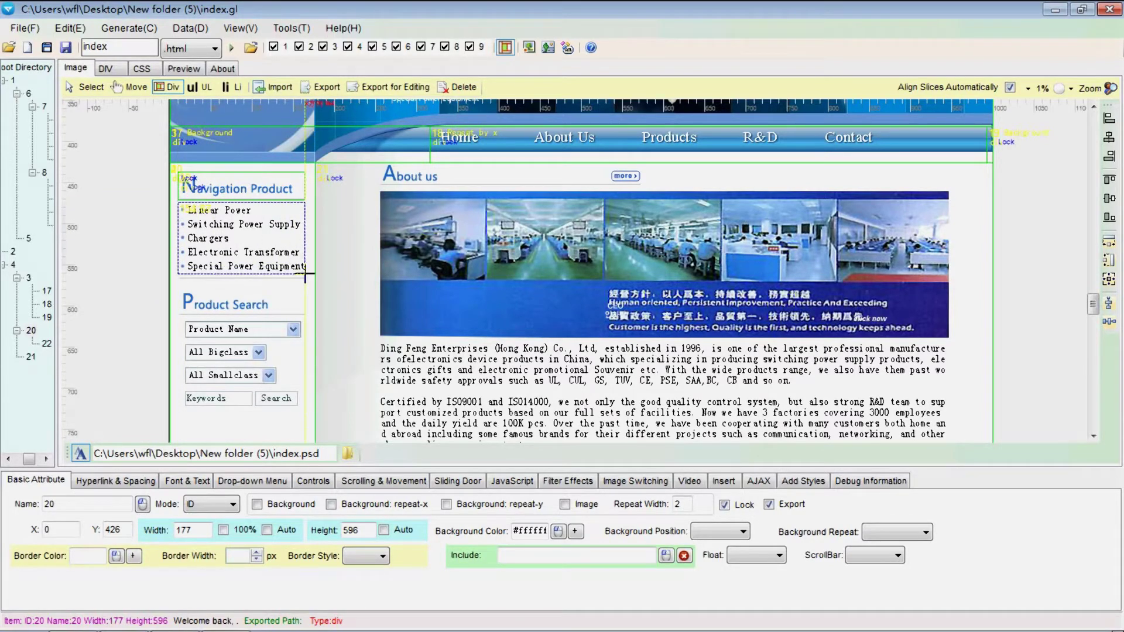
{"action": "left_click", "coordinate": [257, 279]}
{"action": "left_click_drag", "start_coordinate": [177, 274], "coordinate": [305, 281]}
{"action": "left_click", "coordinate": [274, 285]}
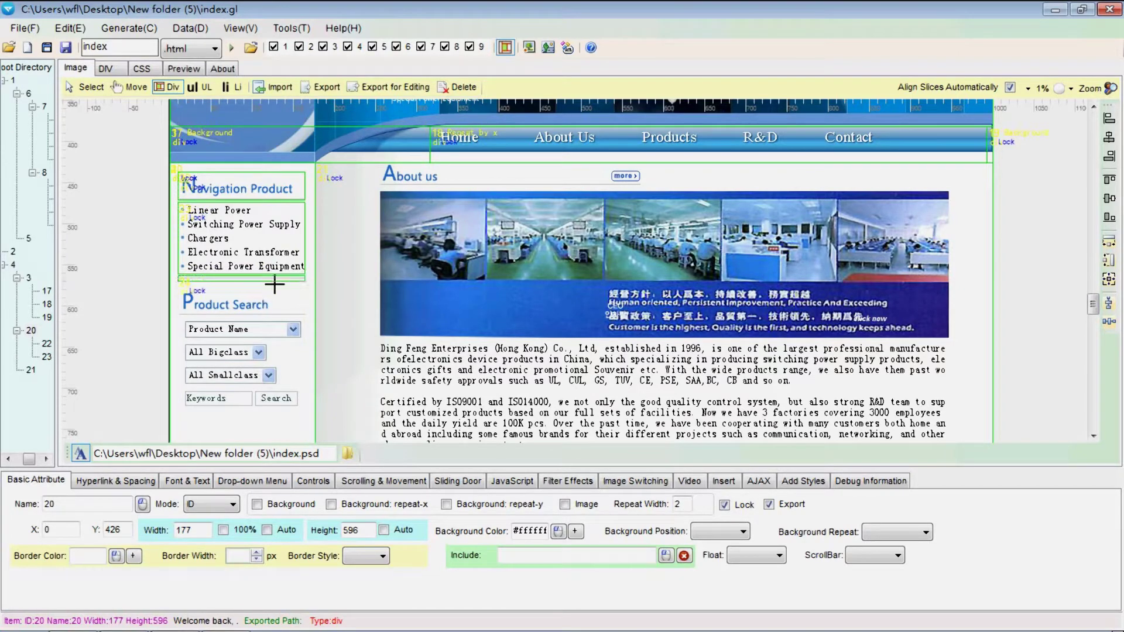
{"action": "left_click_drag", "start_coordinate": [178, 290], "coordinate": [305, 316]}
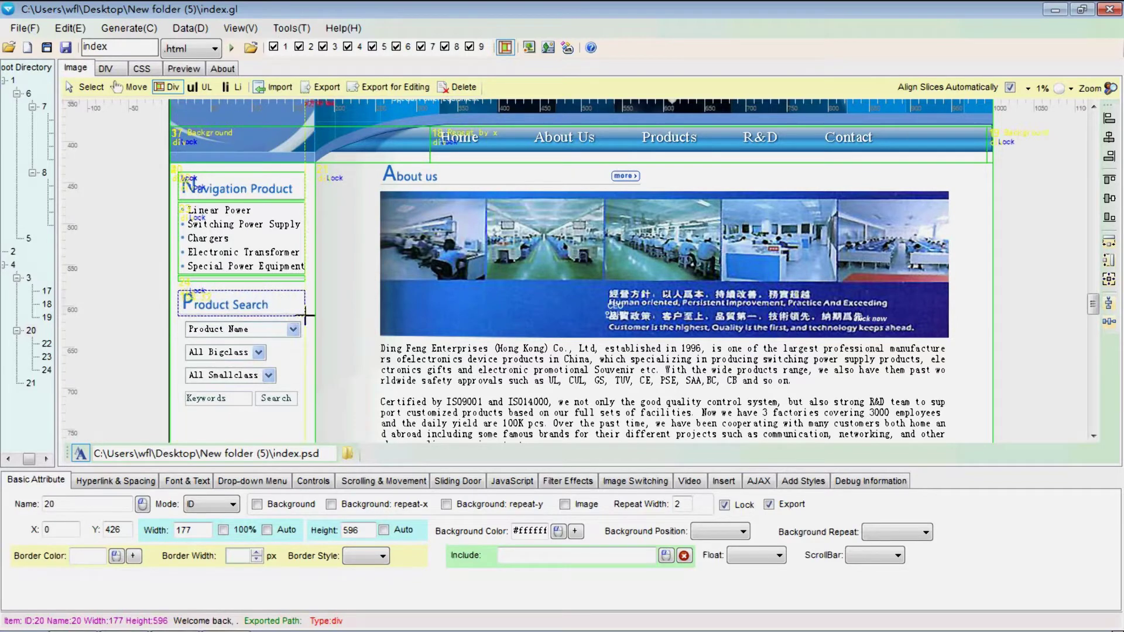
{"action": "left_click_drag", "start_coordinate": [177, 319], "coordinate": [303, 416]}
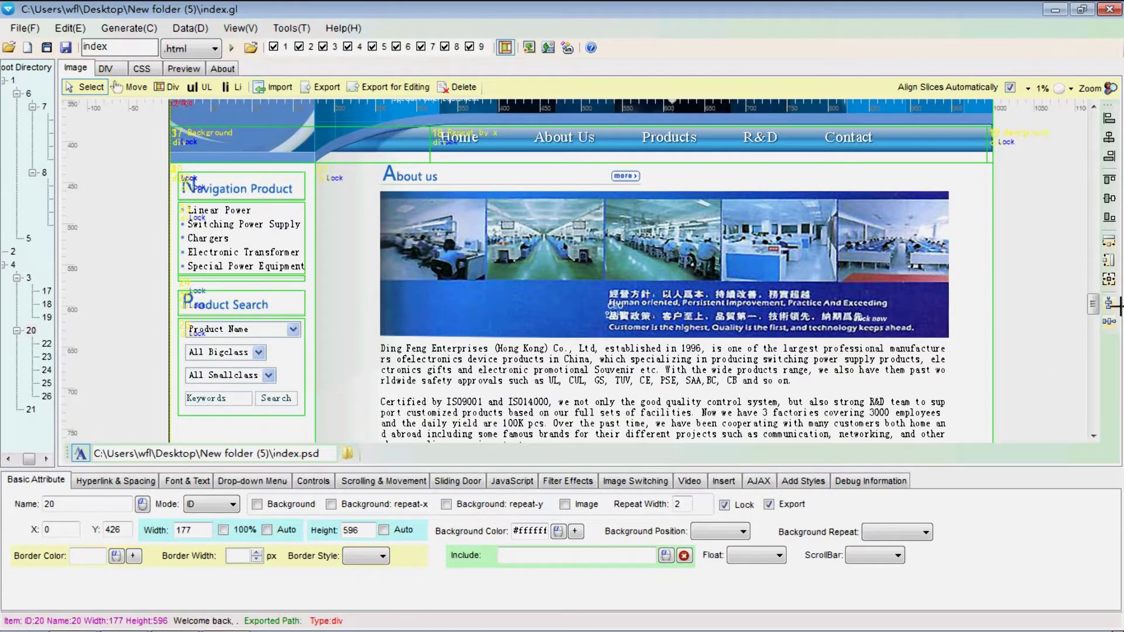
Draw a div about 156 × 148 px around the certification logos and one about 177 × 35 px over the left column's bottom strip.
{"action": "left_click_drag", "start_coordinate": [1090, 304], "coordinate": [1079, 433]}
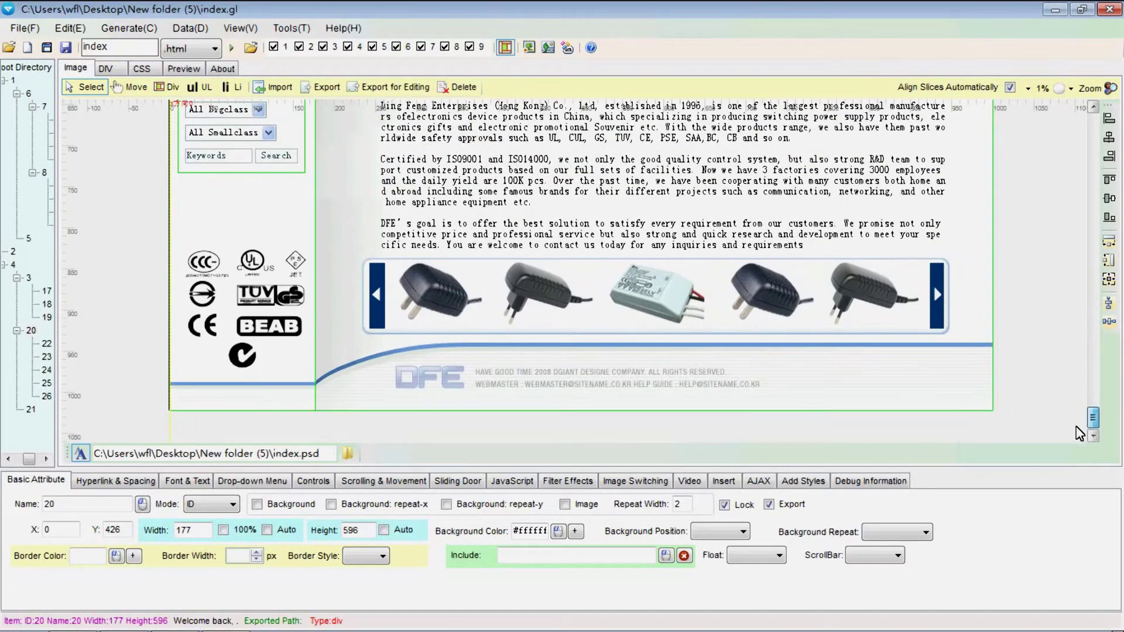
{"action": "left_click", "coordinate": [168, 86]}
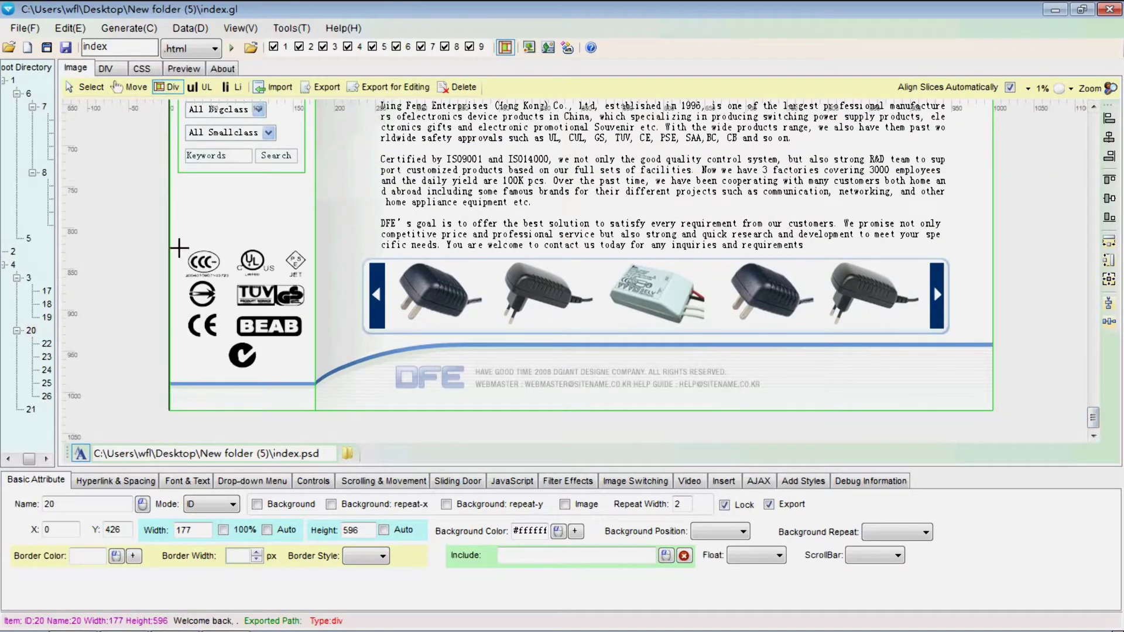
{"action": "left_click_drag", "start_coordinate": [178, 249], "coordinate": [305, 371]}
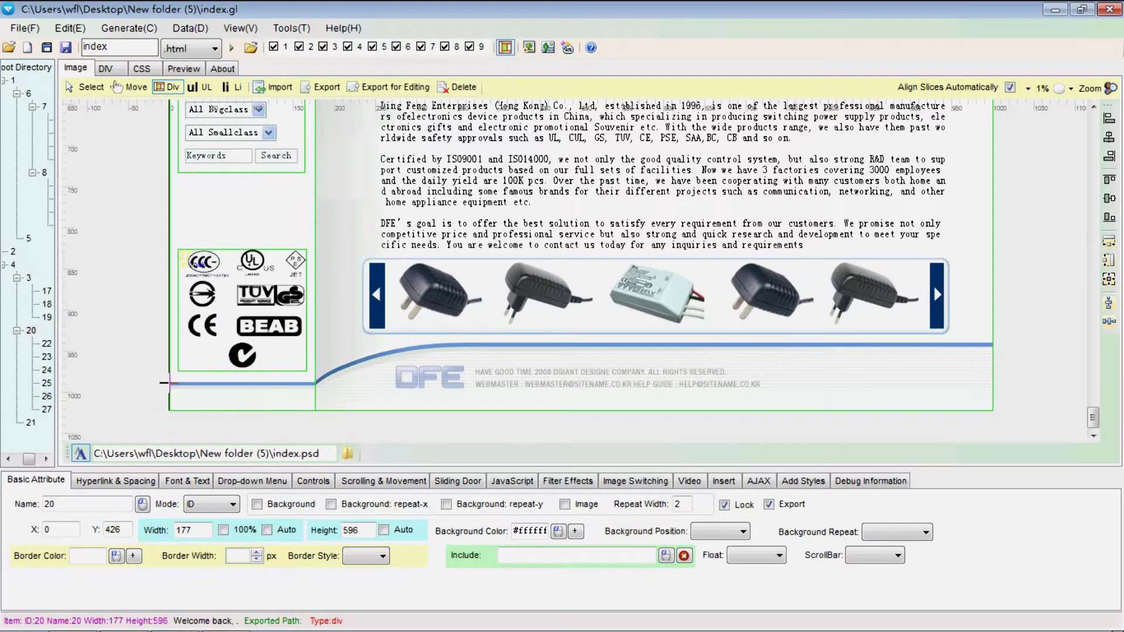
{"action": "left_click_drag", "start_coordinate": [170, 383], "coordinate": [313, 408]}
Set the bottom strip div and the certification logos div as Background.
{"action": "left_click", "coordinate": [88, 87]}
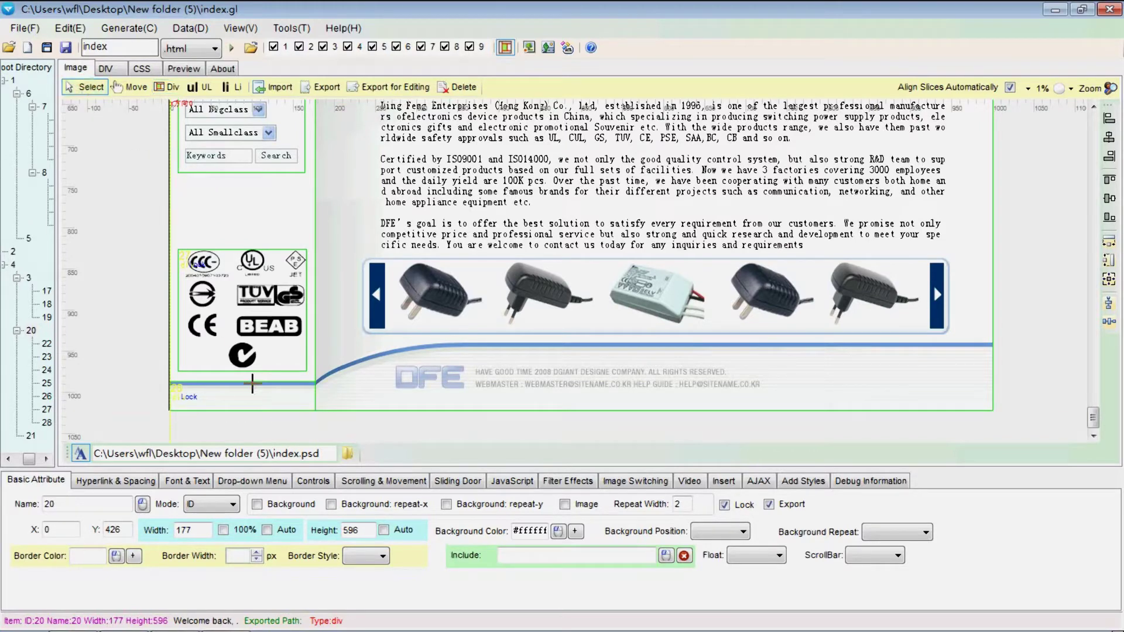
{"action": "left_click", "coordinate": [249, 394]}
{"action": "right_click", "coordinate": [249, 395]}
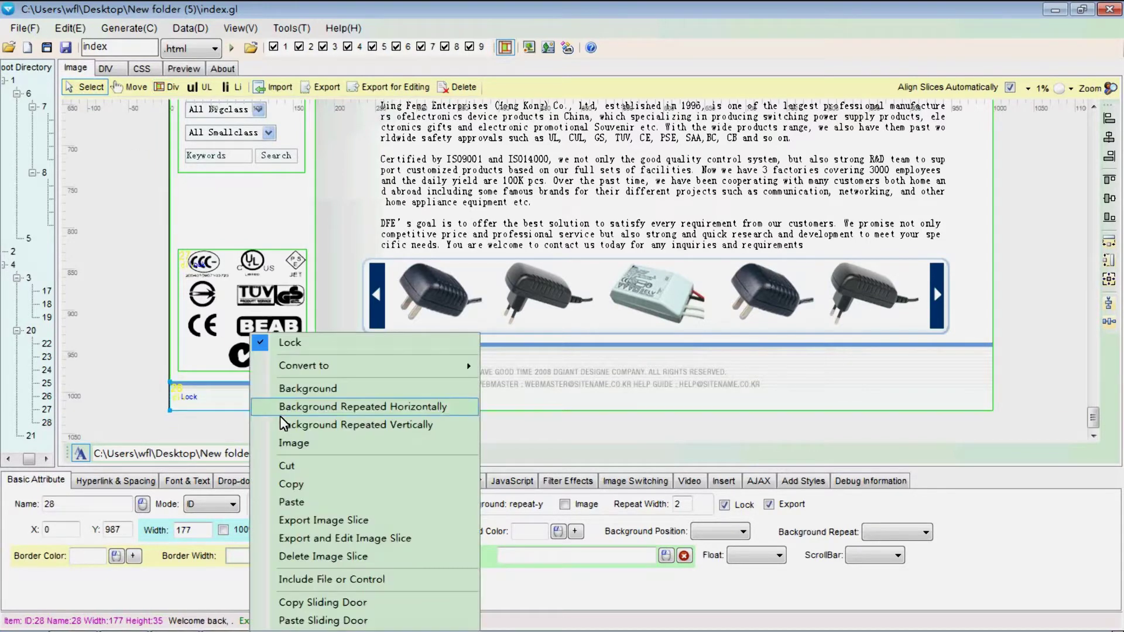
{"action": "left_click", "coordinate": [307, 389]}
{"action": "right_click", "coordinate": [250, 305]}
{"action": "left_click", "coordinate": [288, 361]}
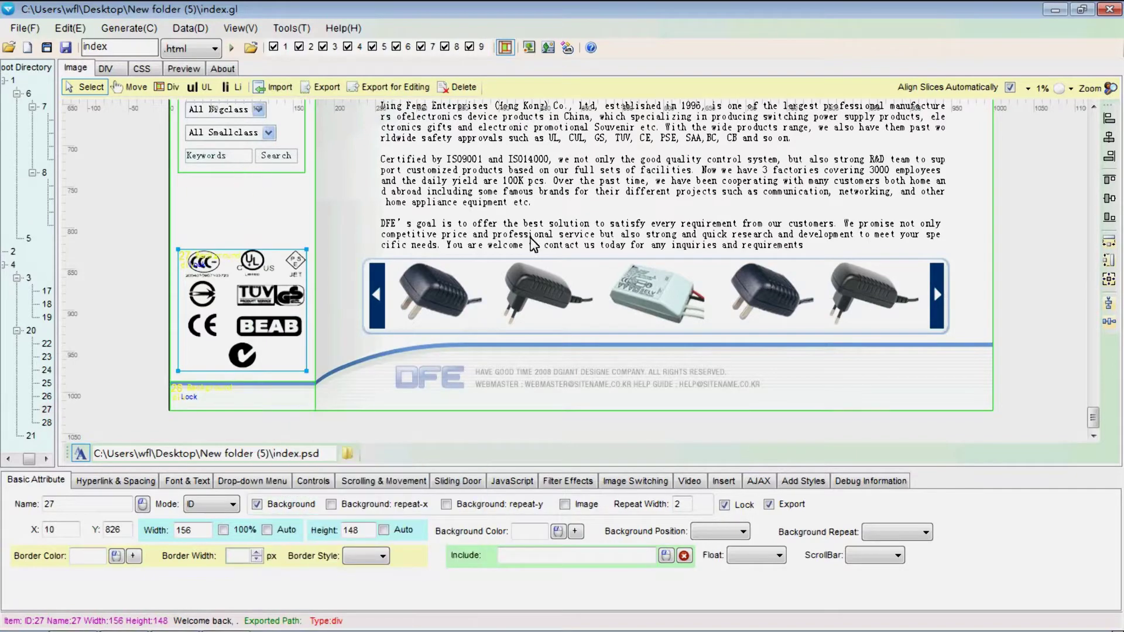
Set the Navigation Product heading div as Image.
{"action": "left_click_drag", "start_coordinate": [1092, 417], "coordinate": [1092, 259]}
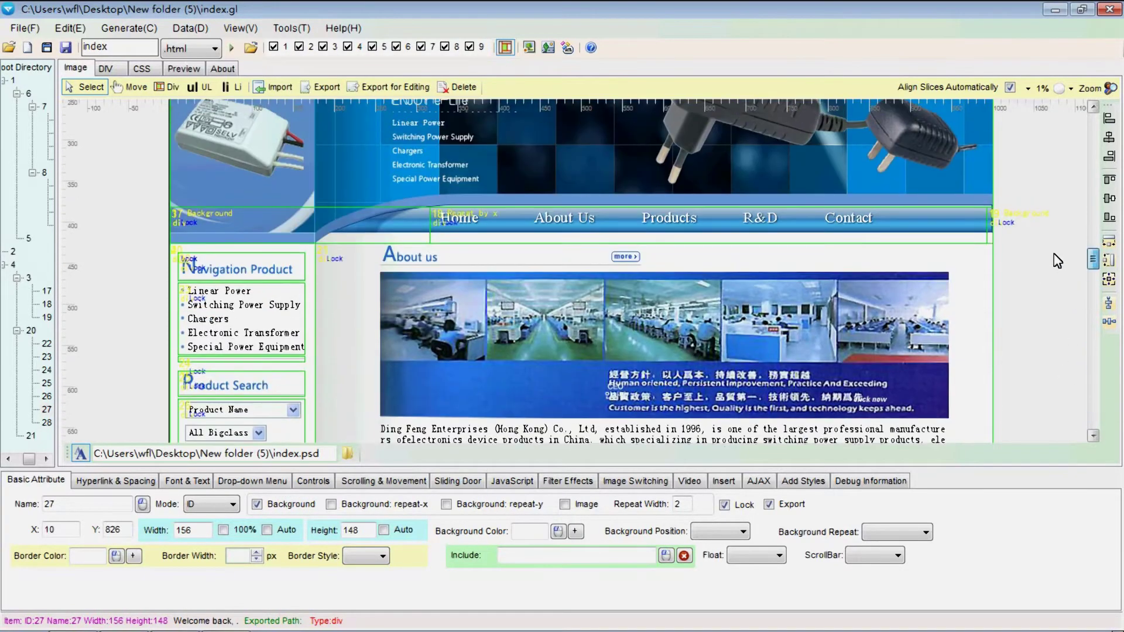
{"action": "left_click", "coordinate": [201, 268]}
{"action": "right_click", "coordinate": [198, 263]}
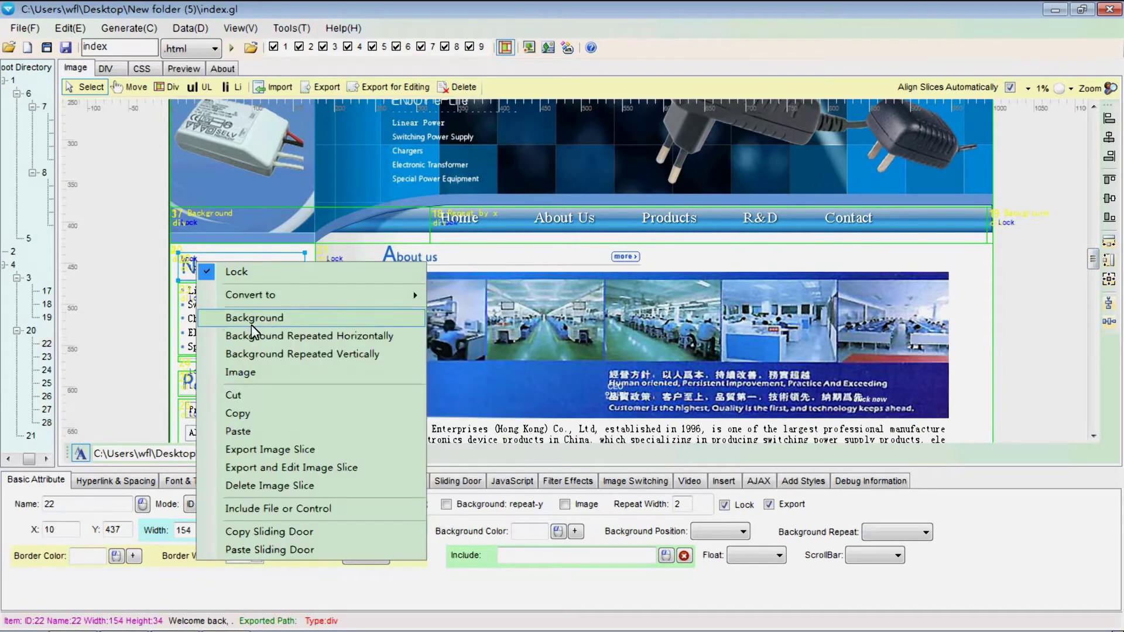
{"action": "left_click", "coordinate": [240, 369]}
Draw a row div about 154 × 19 px over Linear Power, with nested divs for its bullet and its text.
{"action": "left_click", "coordinate": [232, 334]}
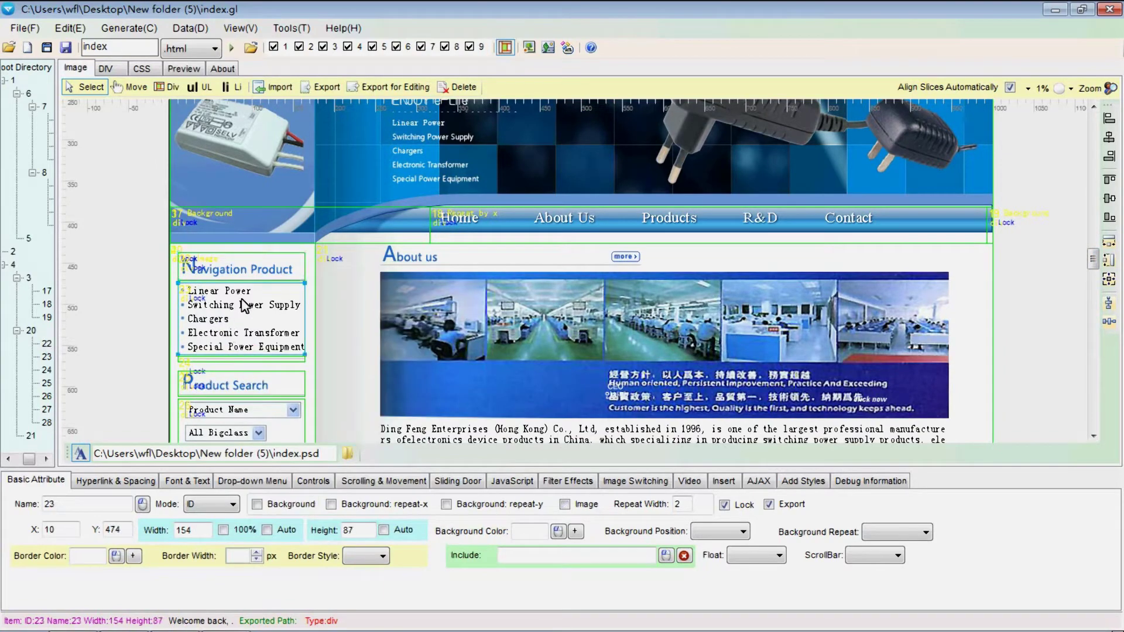
{"action": "left_click", "coordinate": [168, 86]}
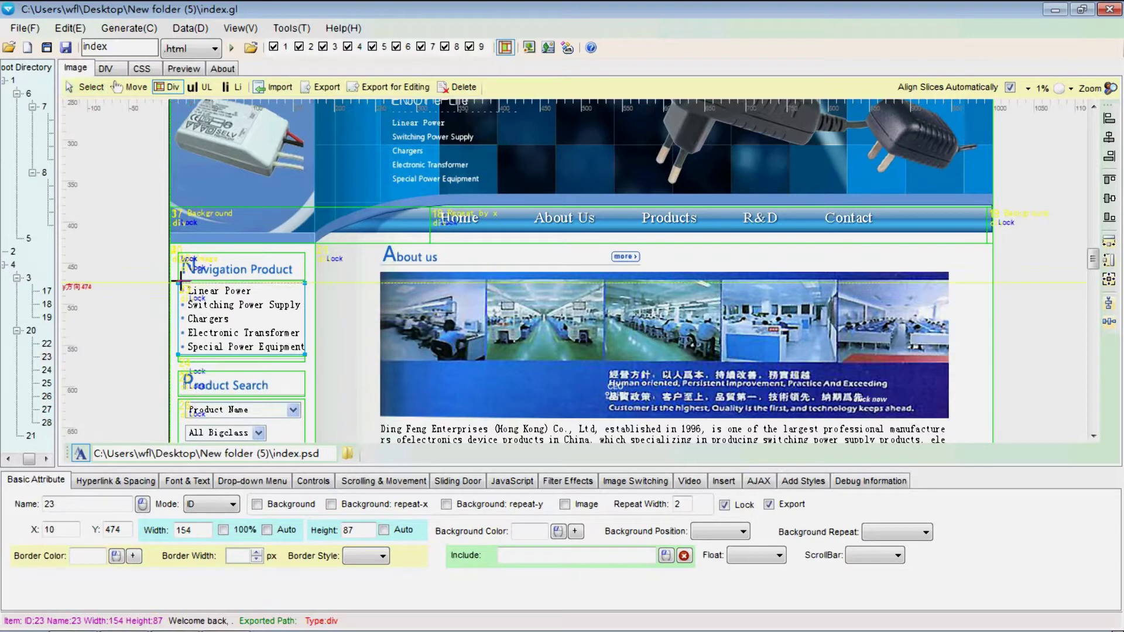
{"action": "left_click_drag", "start_coordinate": [177, 283], "coordinate": [303, 297]}
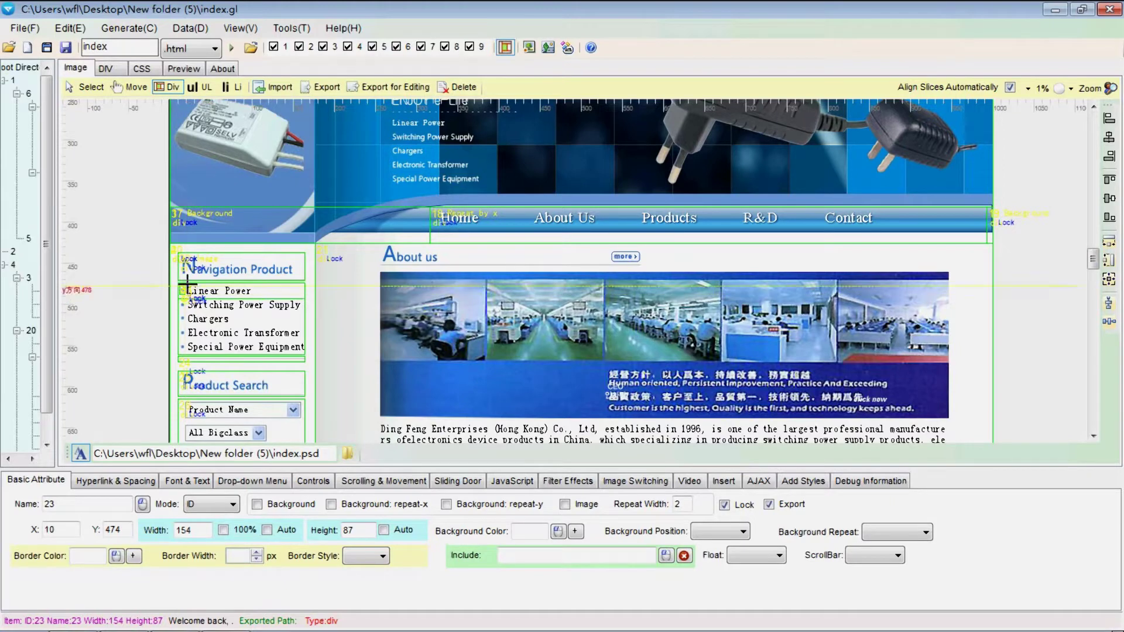
{"action": "left_click_drag", "start_coordinate": [186, 284], "coordinate": [305, 299]}
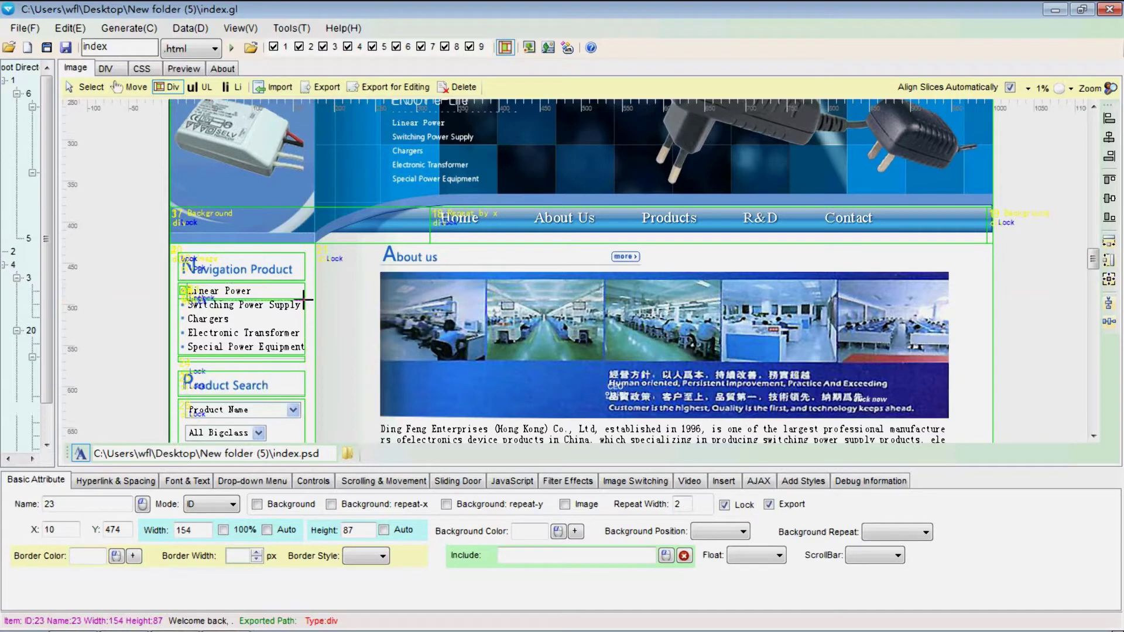
Adjust the heights of the Linear Power row's divs, fitting the text div to about 143 × 15 px.
{"action": "left_click", "coordinate": [82, 87]}
{"action": "left_click", "coordinate": [236, 290]}
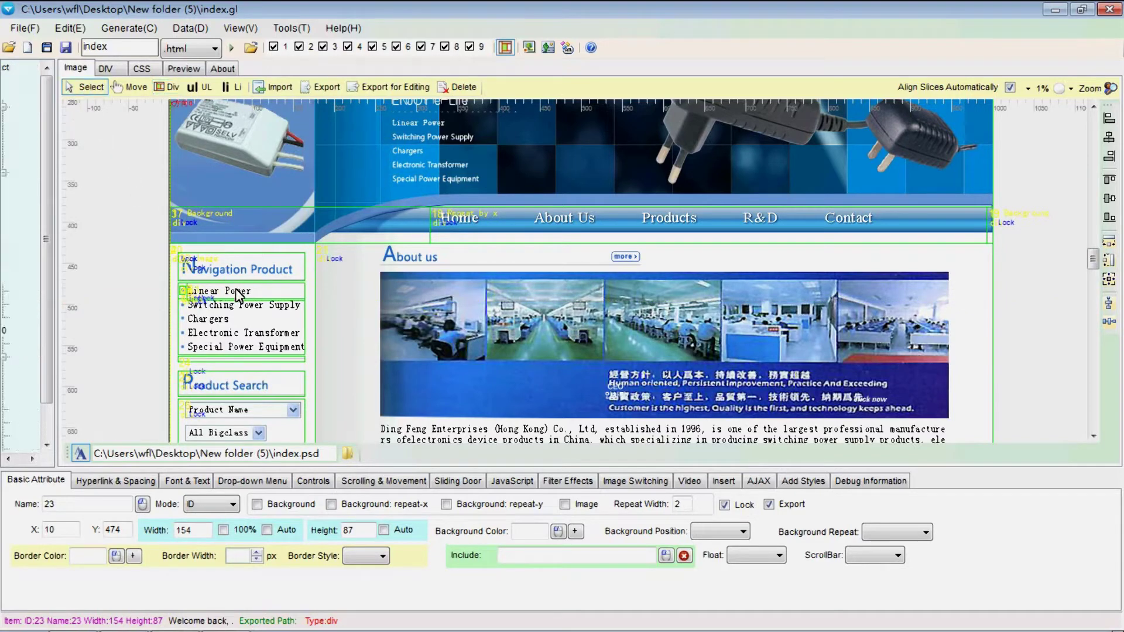
{"action": "left_click", "coordinate": [237, 304]}
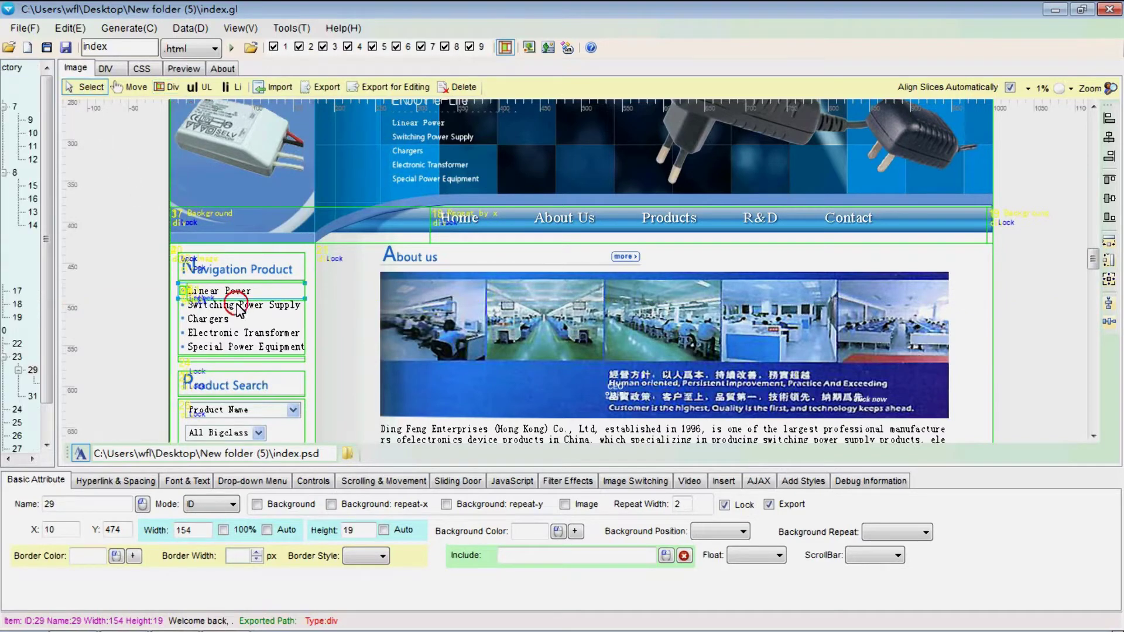
{"action": "left_click", "coordinate": [196, 291]}
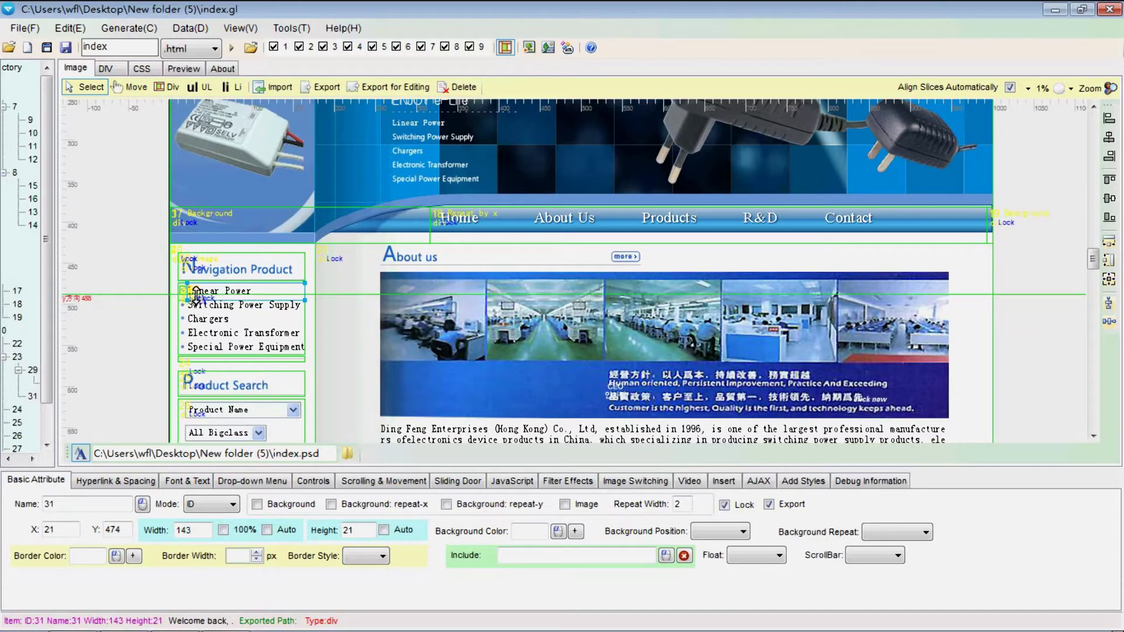
{"action": "left_click", "coordinate": [186, 295]}
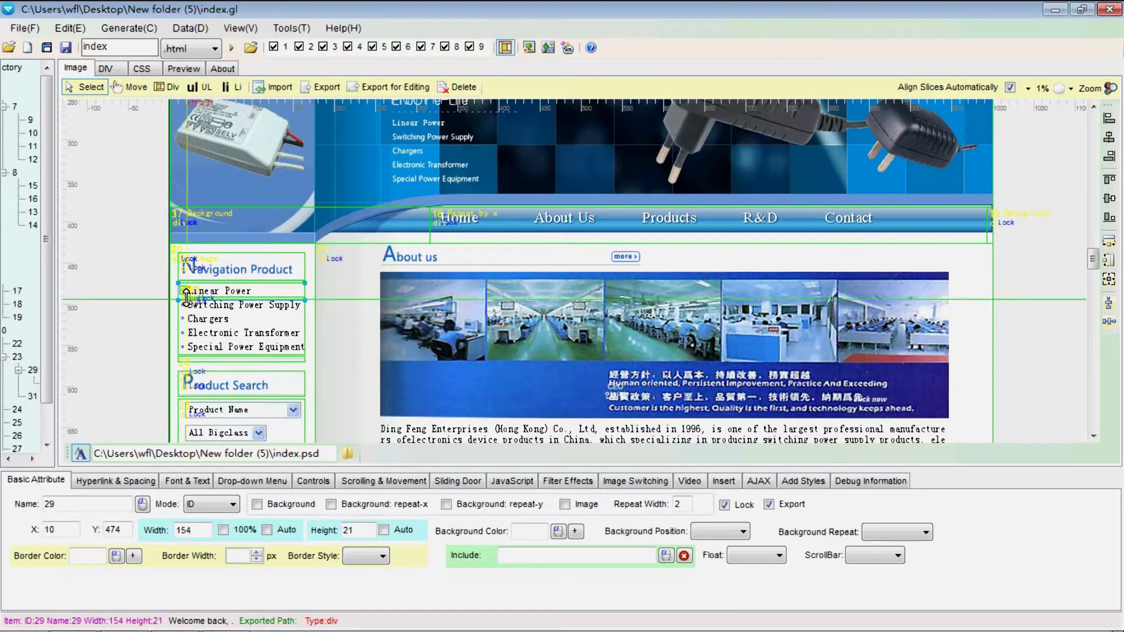
{"action": "left_click", "coordinate": [209, 289]}
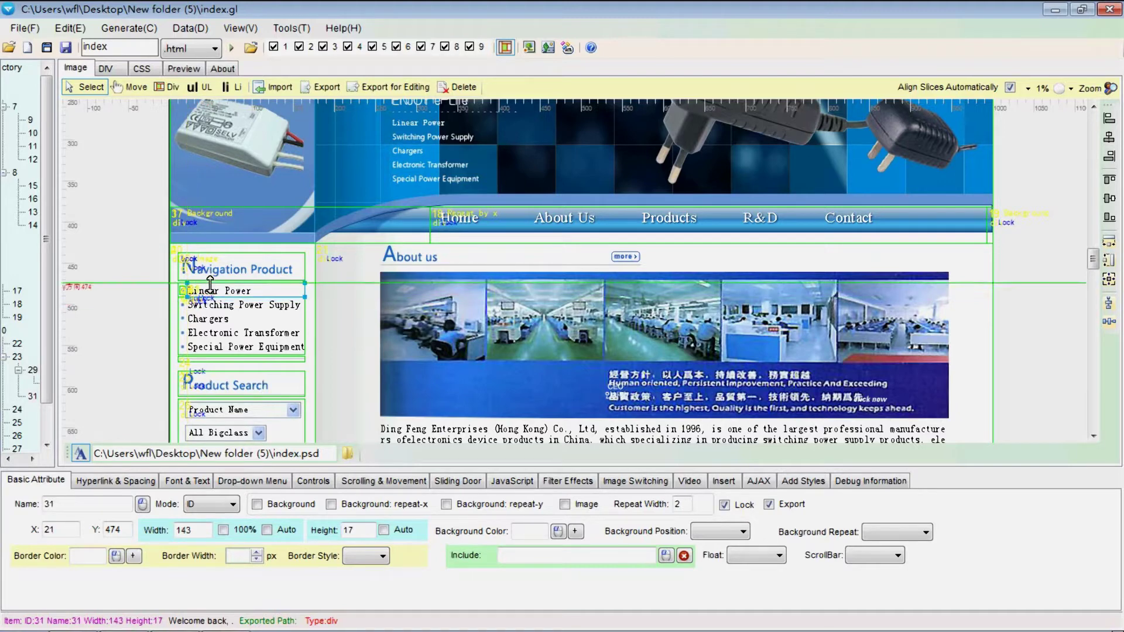
Enter "Linear Power" as the text content of the row's text div.
{"action": "left_click", "coordinate": [111, 482]}
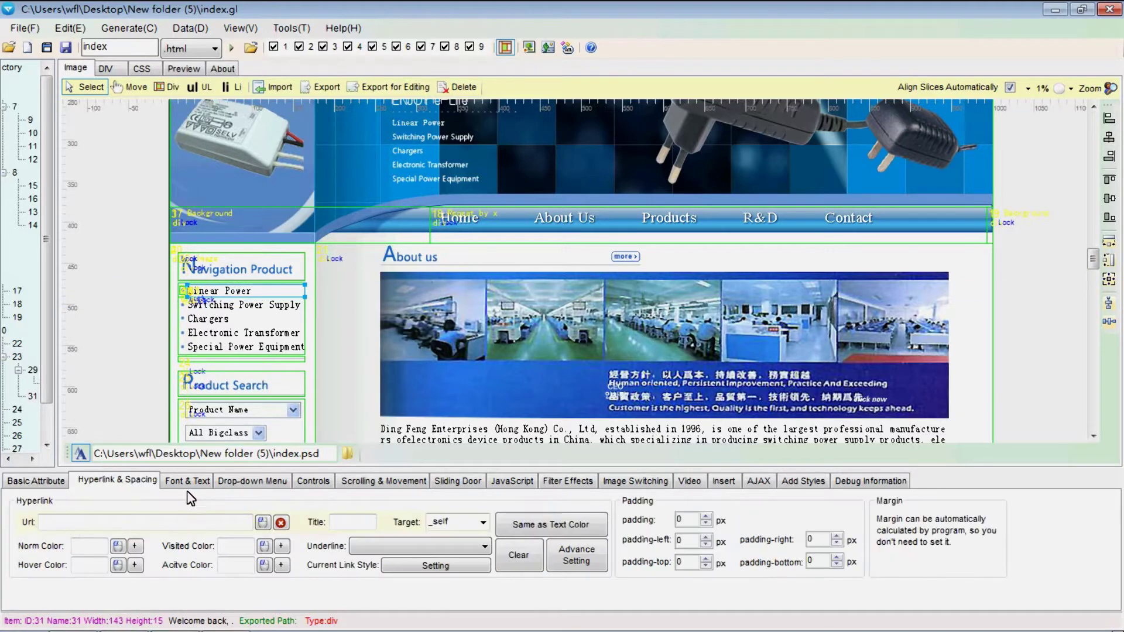
{"action": "left_click", "coordinate": [189, 480]}
{"action": "left_click", "coordinate": [187, 534]}
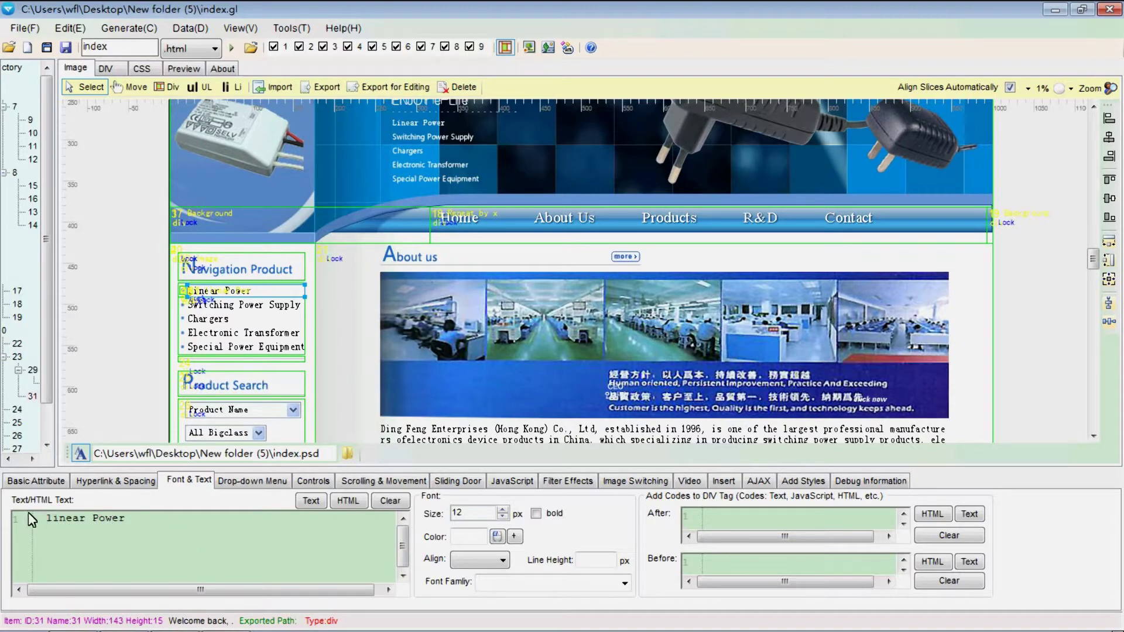
{"action": "type", "text": "L"}
Set the Linear Power bullet div and the Product Search heading div as Background.
{"action": "right_click", "coordinate": [185, 294]}
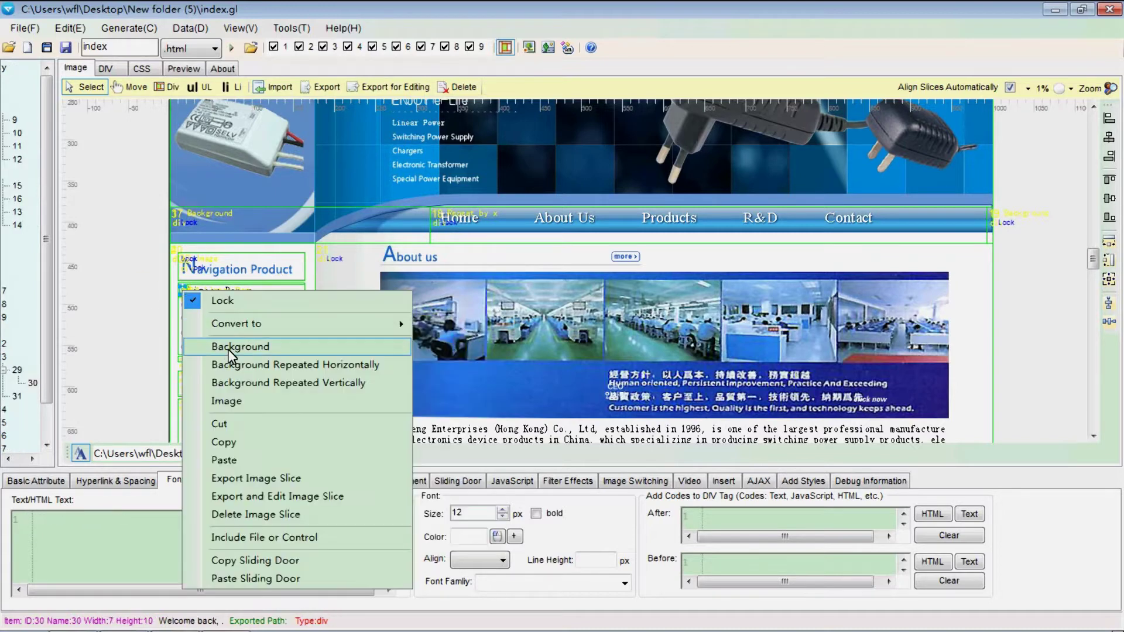
{"action": "left_click", "coordinate": [263, 417]}
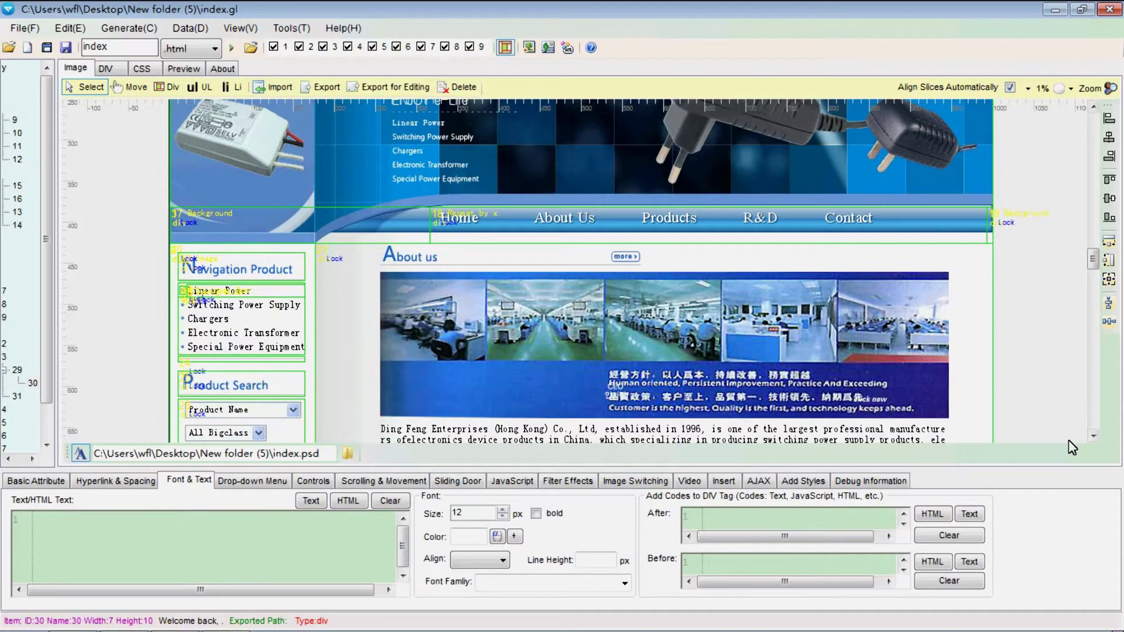
{"action": "left_click", "coordinate": [1093, 436]}
{"action": "right_click", "coordinate": [227, 222]}
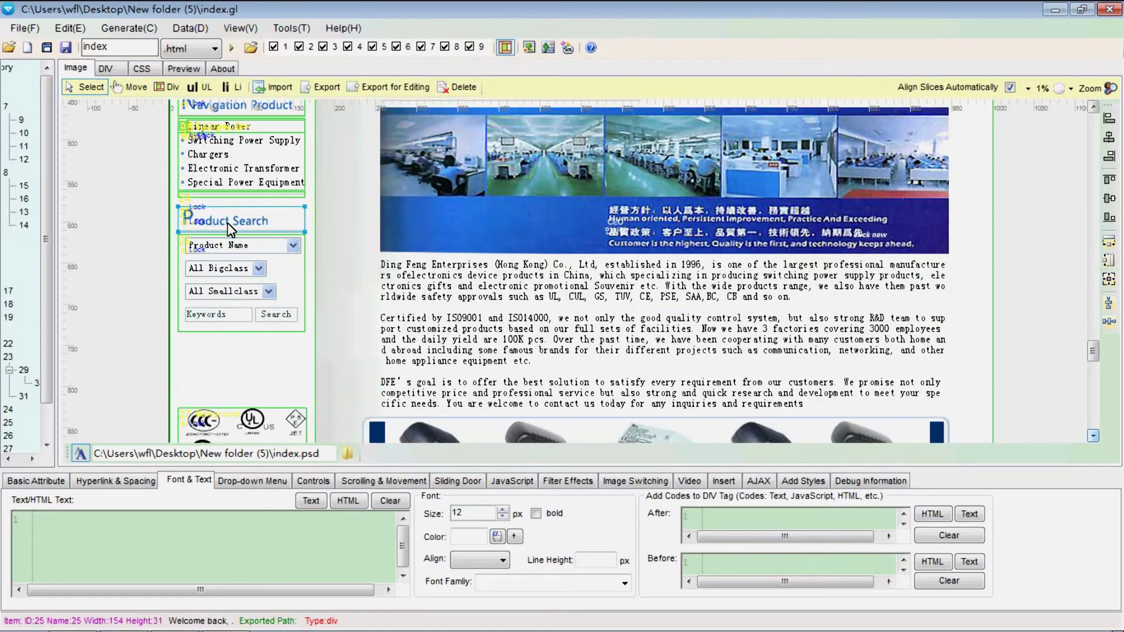
{"action": "left_click", "coordinate": [236, 264]}
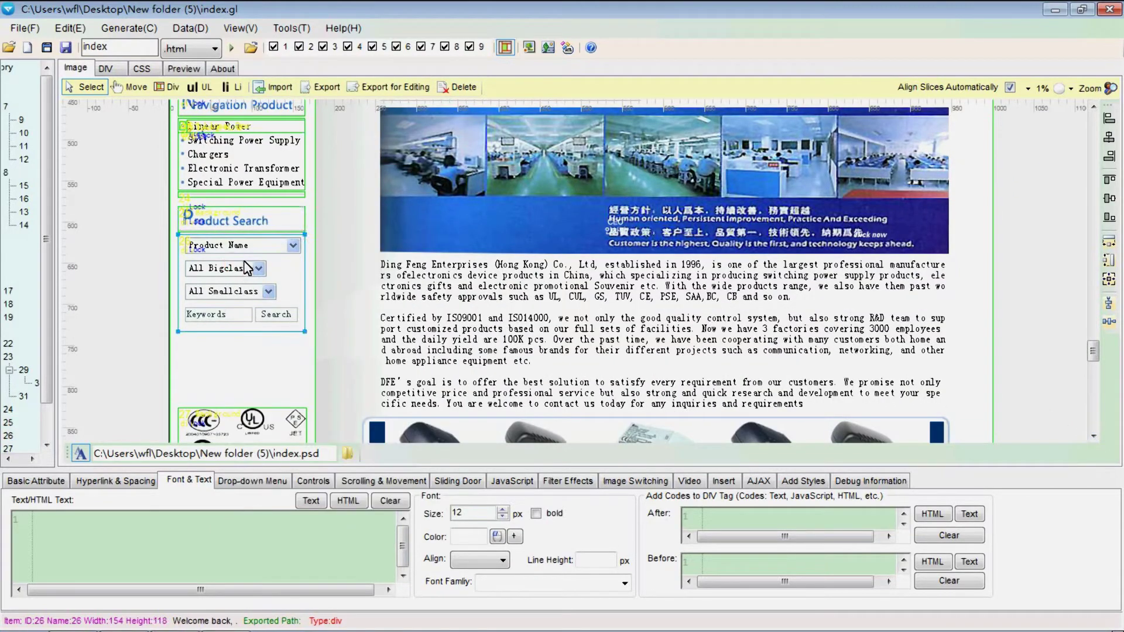
Draw divs over the three search dropdowns, about 140 × 20, 99 × 19 and 110 × 22 px, plus a row div with nested Keywords and Search divs.
{"action": "left_click", "coordinate": [168, 86]}
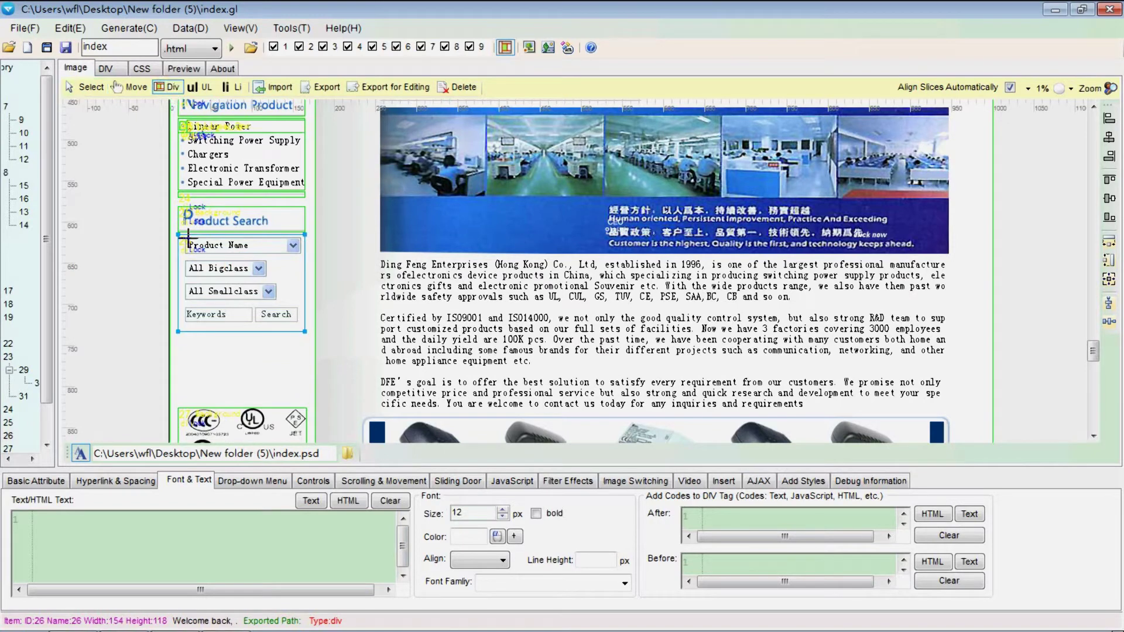
{"action": "left_click_drag", "start_coordinate": [185, 237], "coordinate": [300, 256]}
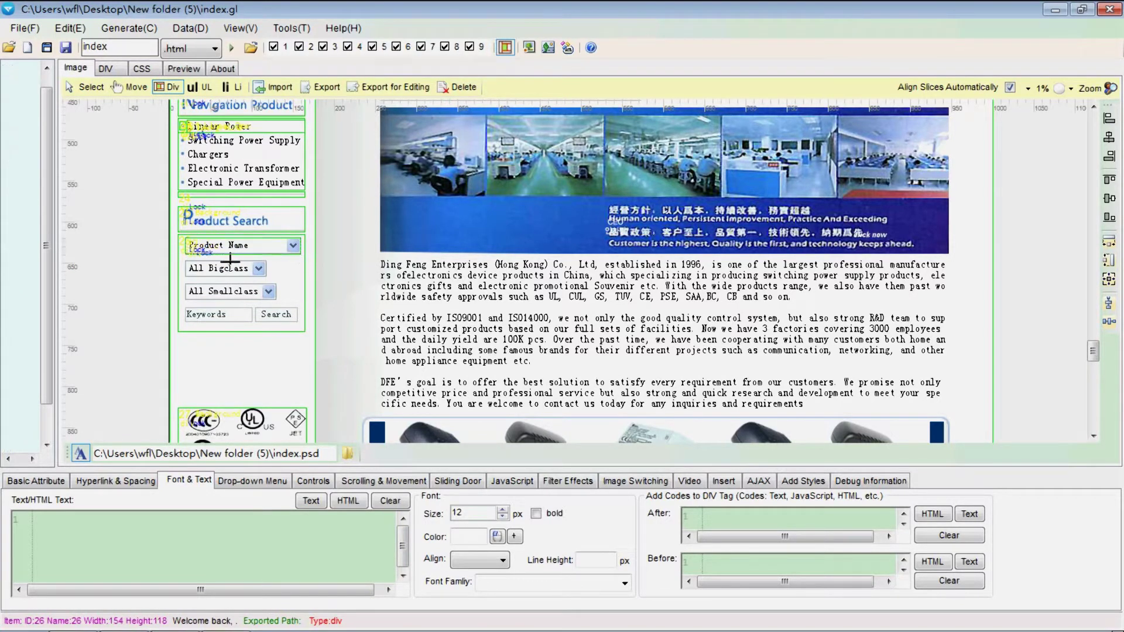
{"action": "left_click_drag", "start_coordinate": [192, 265], "coordinate": [267, 279]}
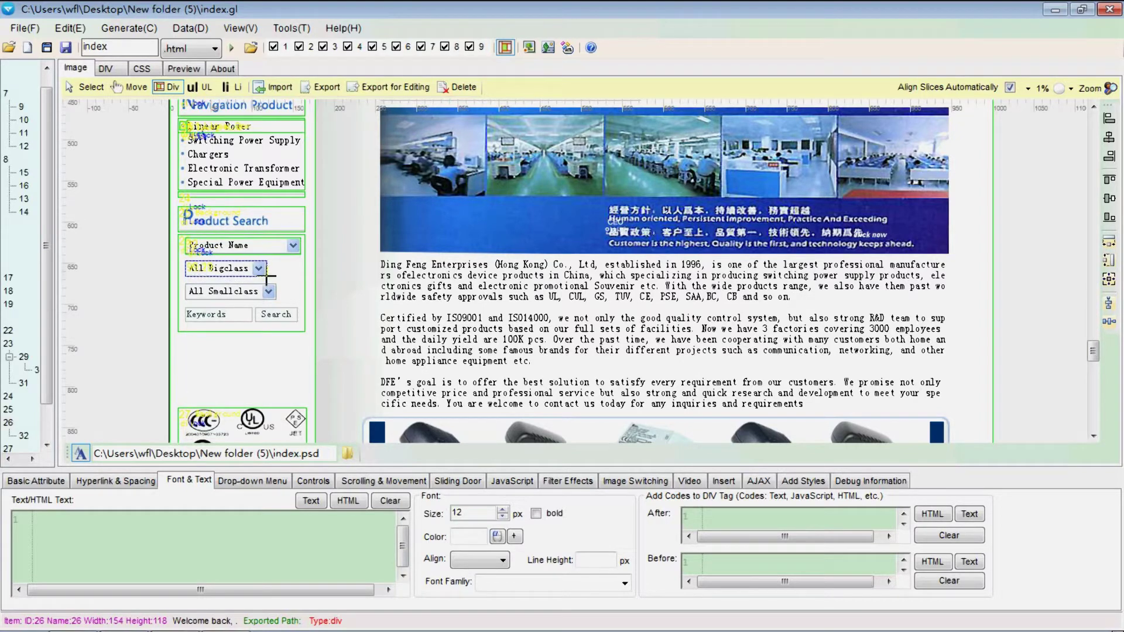
{"action": "left_click_drag", "start_coordinate": [193, 287], "coordinate": [275, 300]}
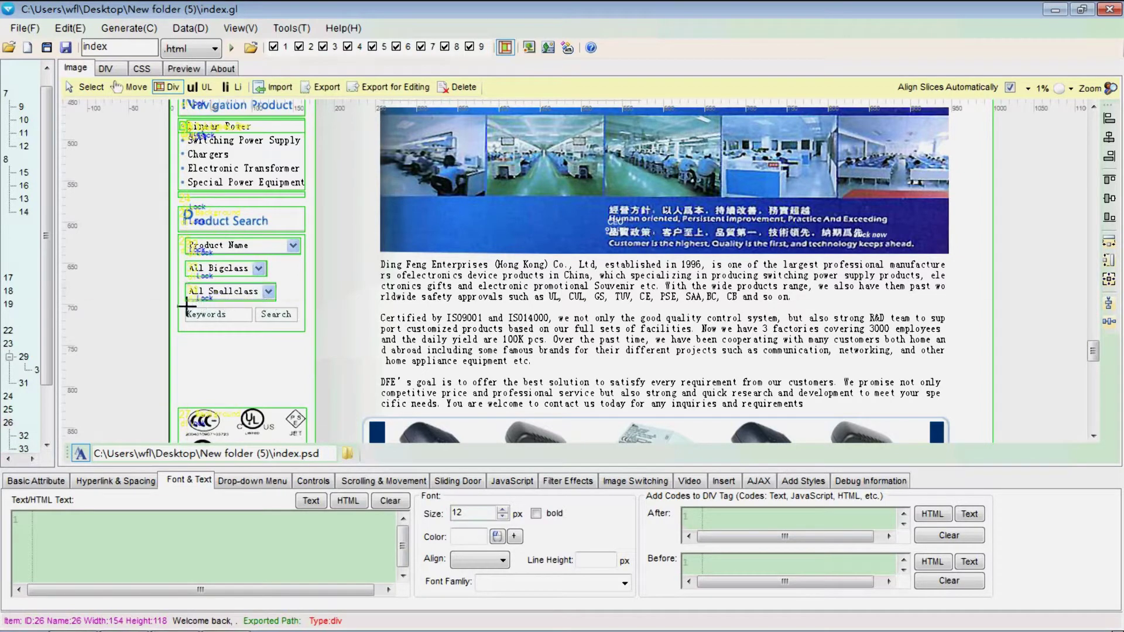
{"action": "left_click_drag", "start_coordinate": [182, 304], "coordinate": [300, 327]}
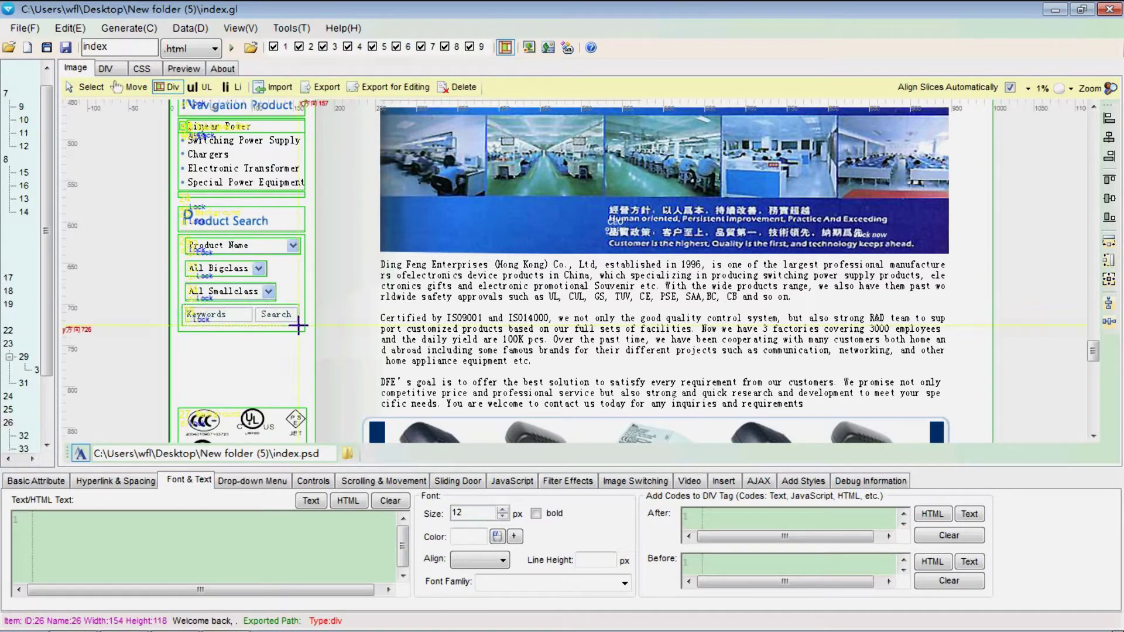
{"action": "left_click_drag", "start_coordinate": [191, 310], "coordinate": [299, 326]}
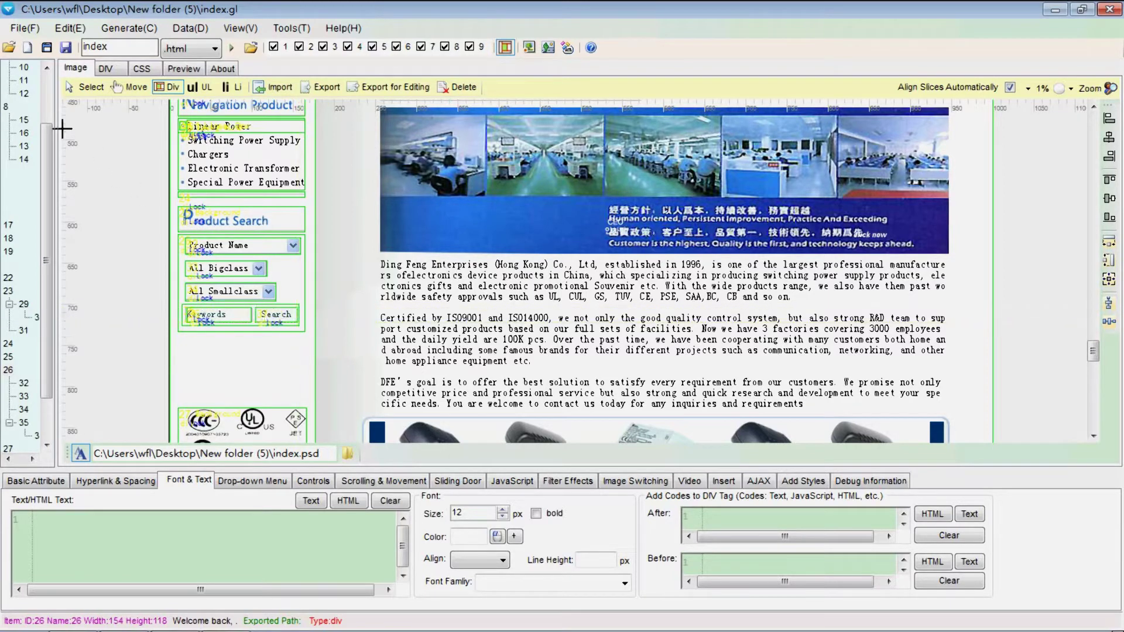
Widen the Keywords div to 80 px and give it a 1 px solid border in grey #c0c0c0.
{"action": "left_click", "coordinate": [85, 86]}
{"action": "left_click", "coordinate": [192, 316]}
{"action": "left_click", "coordinate": [192, 317]}
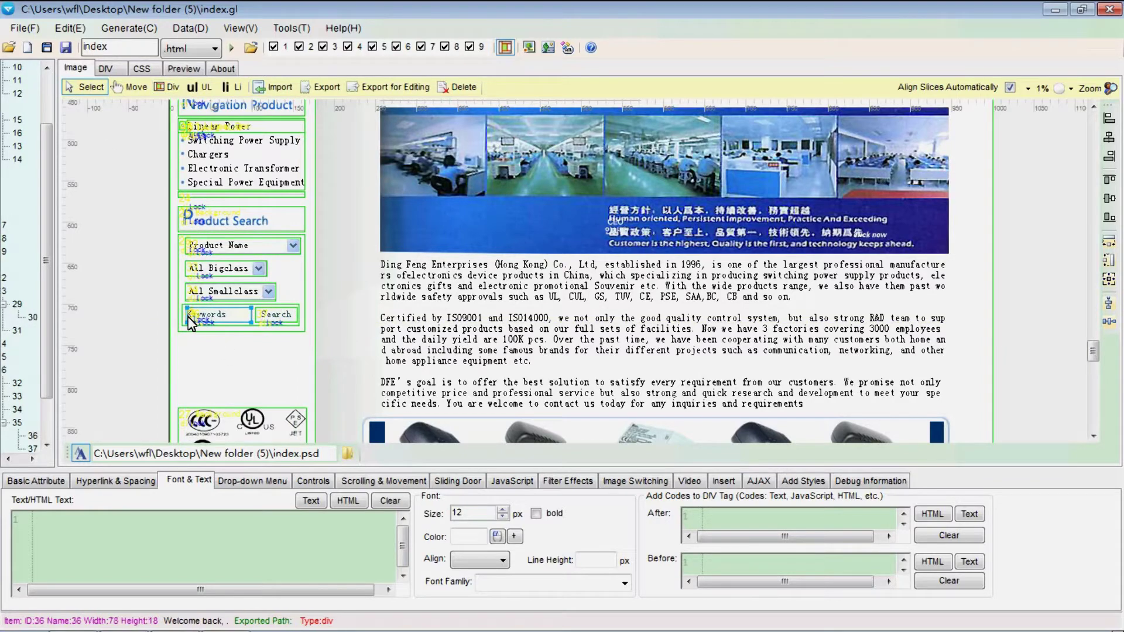
{"action": "left_click_drag", "start_coordinate": [186, 317], "coordinate": [185, 317]}
{"action": "left_click", "coordinate": [53, 477]}
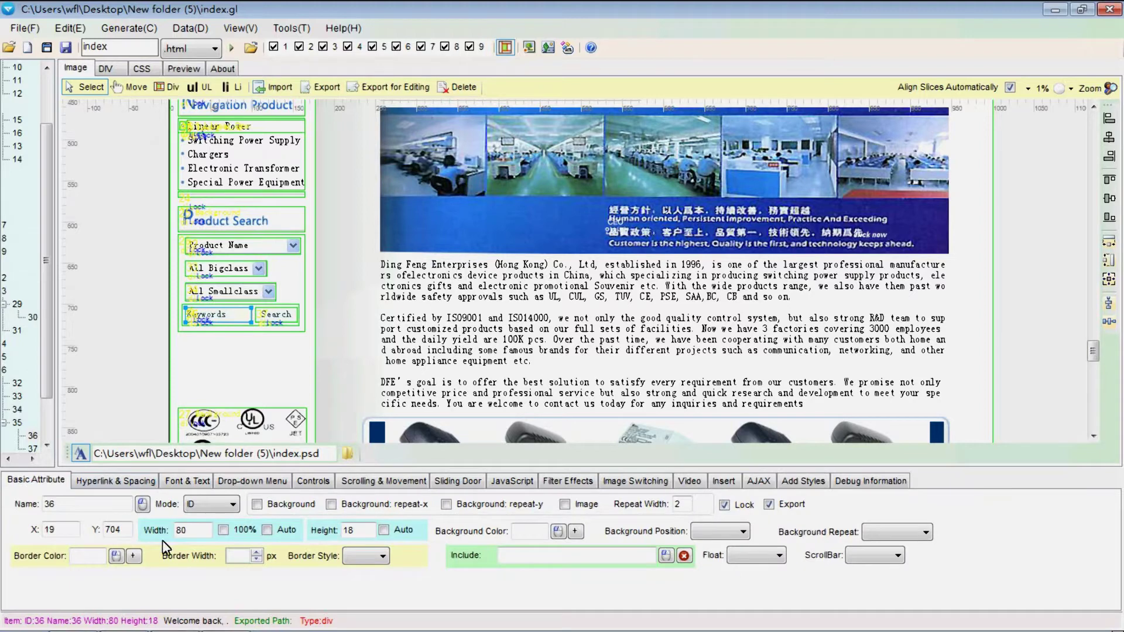
{"action": "left_click", "coordinate": [117, 556]}
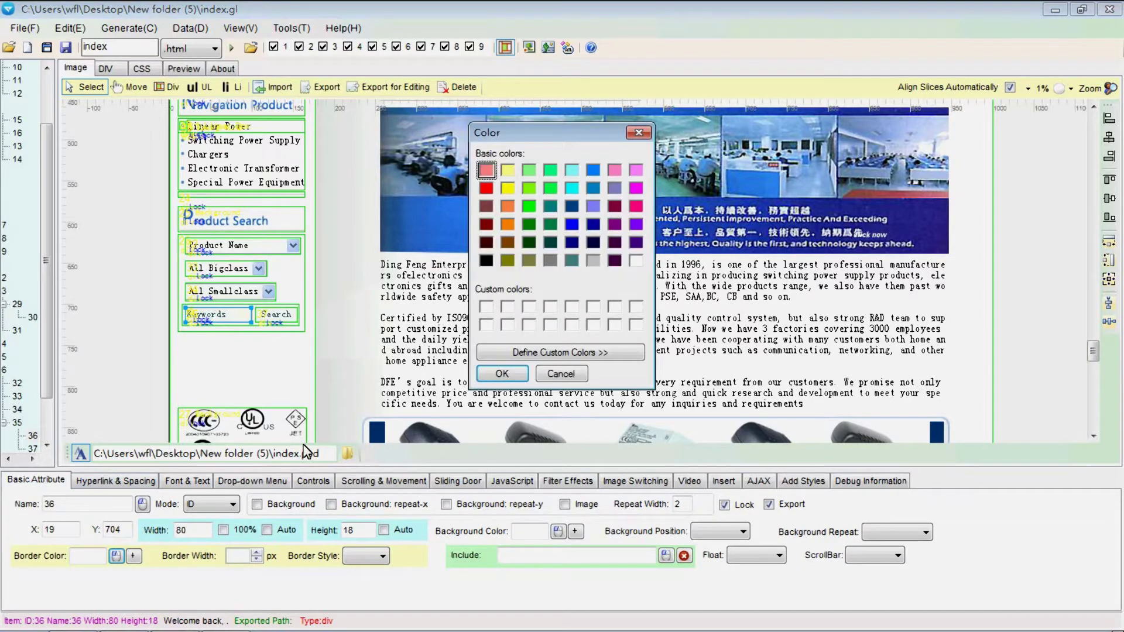
{"action": "left_click", "coordinate": [593, 260]}
{"action": "left_click", "coordinate": [503, 374]}
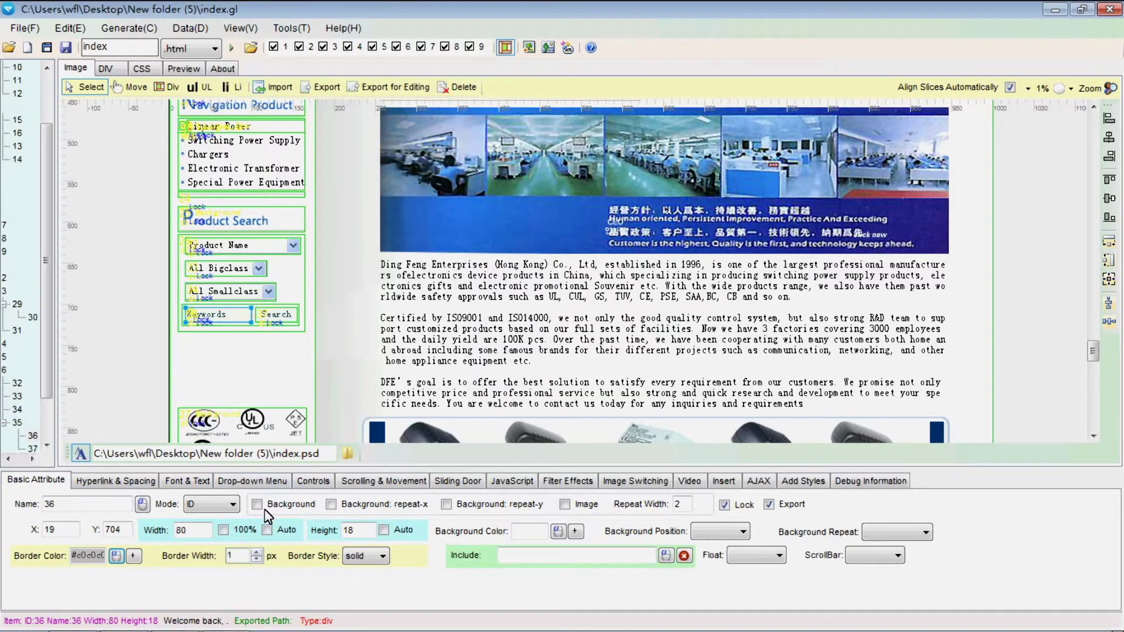
Make the Search div an ImageButton control and the Product Name, All Bigclass and All Smallclass divs ComboBox controls.
{"action": "left_click", "coordinate": [267, 321]}
{"action": "left_click", "coordinate": [313, 480]}
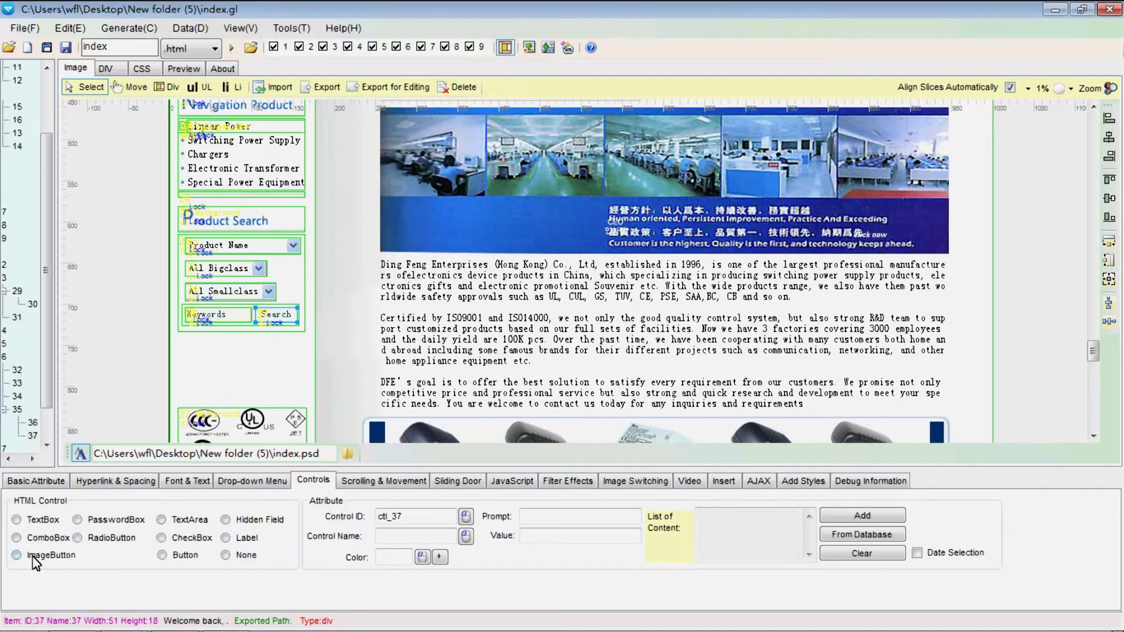
{"action": "left_click", "coordinate": [235, 294]}
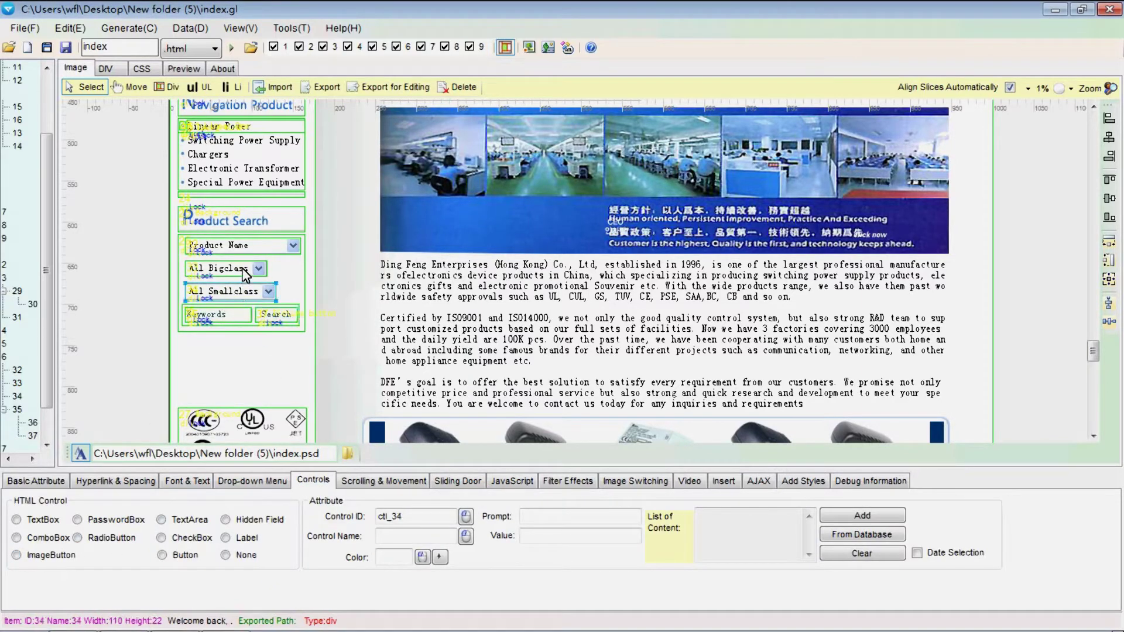
{"action": "left_click", "coordinate": [242, 268], "text": "shift"}
{"action": "left_click", "coordinate": [726, 558]}
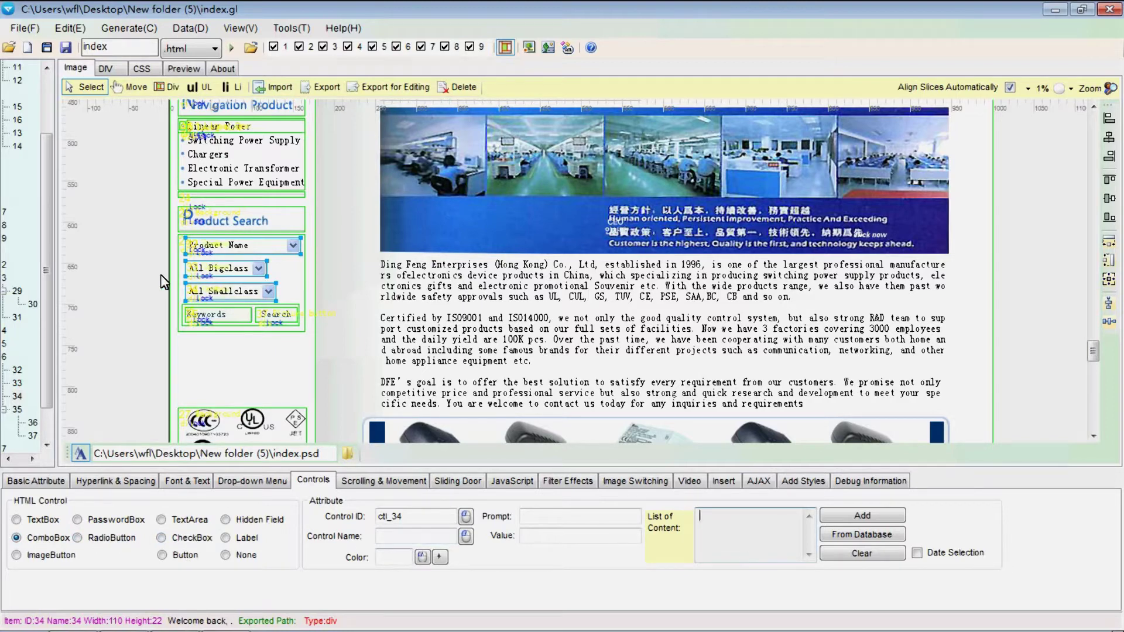
Add a list entry with value 0 and title "Product Name" to the Product Name combo box.
{"action": "left_click", "coordinate": [252, 268]}
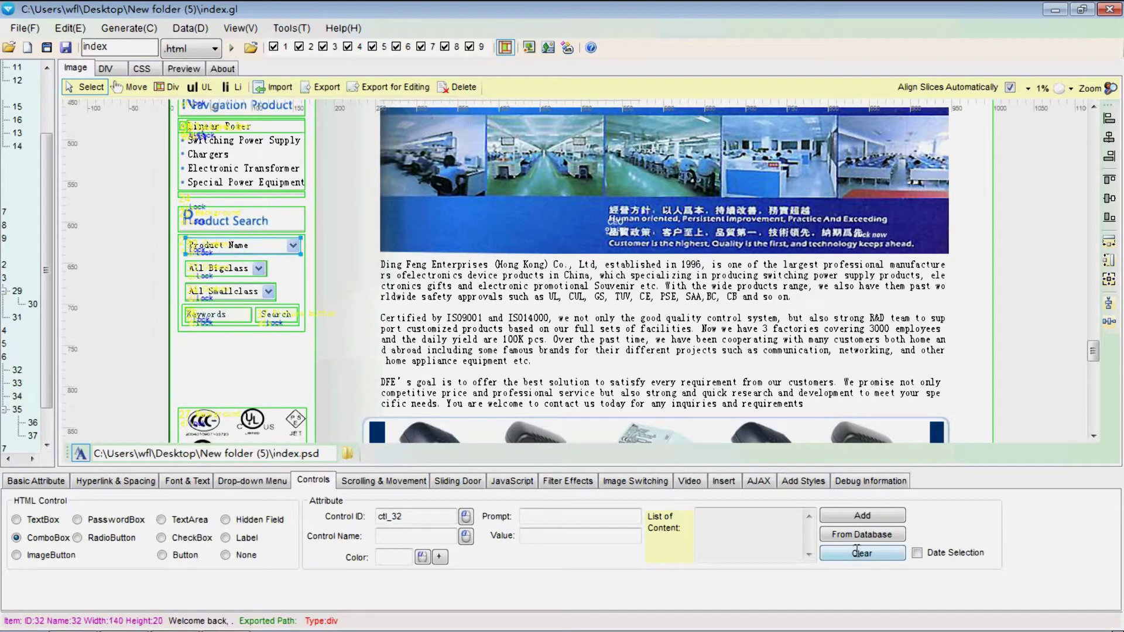
{"action": "left_click", "coordinate": [862, 516]}
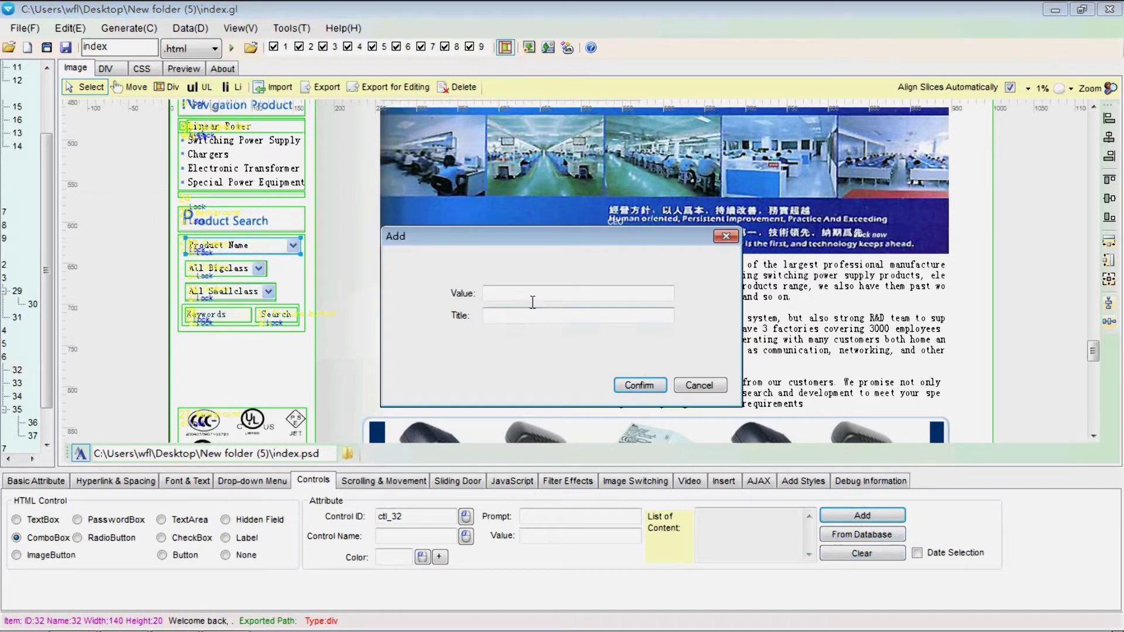
{"action": "left_click", "coordinate": [527, 294]}
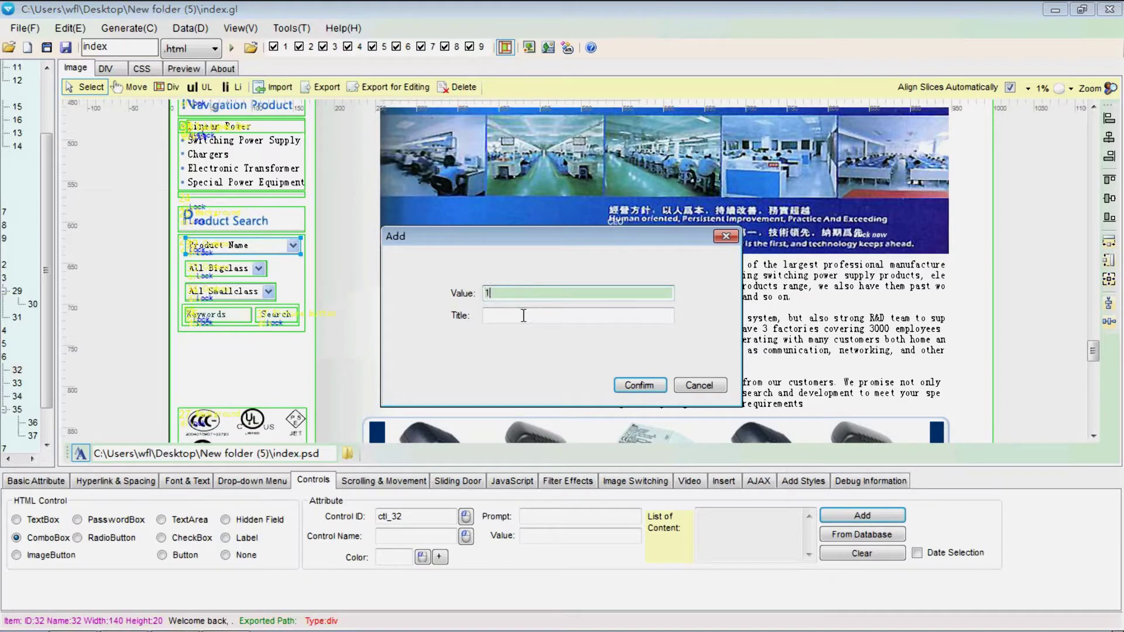
{"action": "left_click", "coordinate": [523, 315]}
{"action": "key", "text": "shift+Tab"}
{"action": "type", "text": "0"}
{"action": "left_click", "coordinate": [501, 316]}
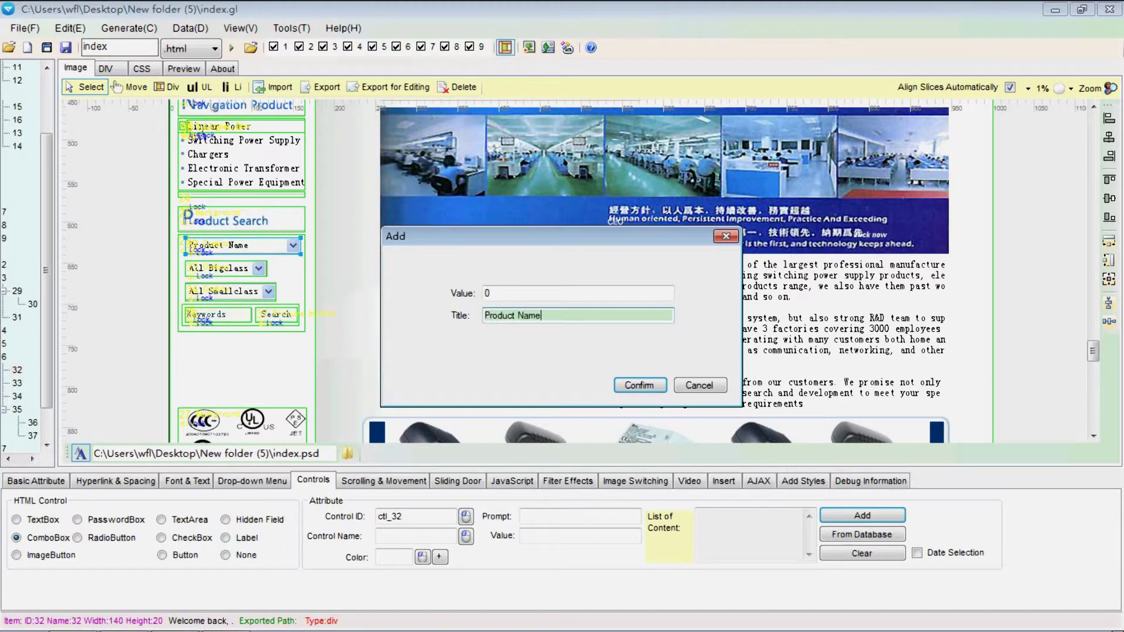
{"action": "left_click", "coordinate": [638, 386]}
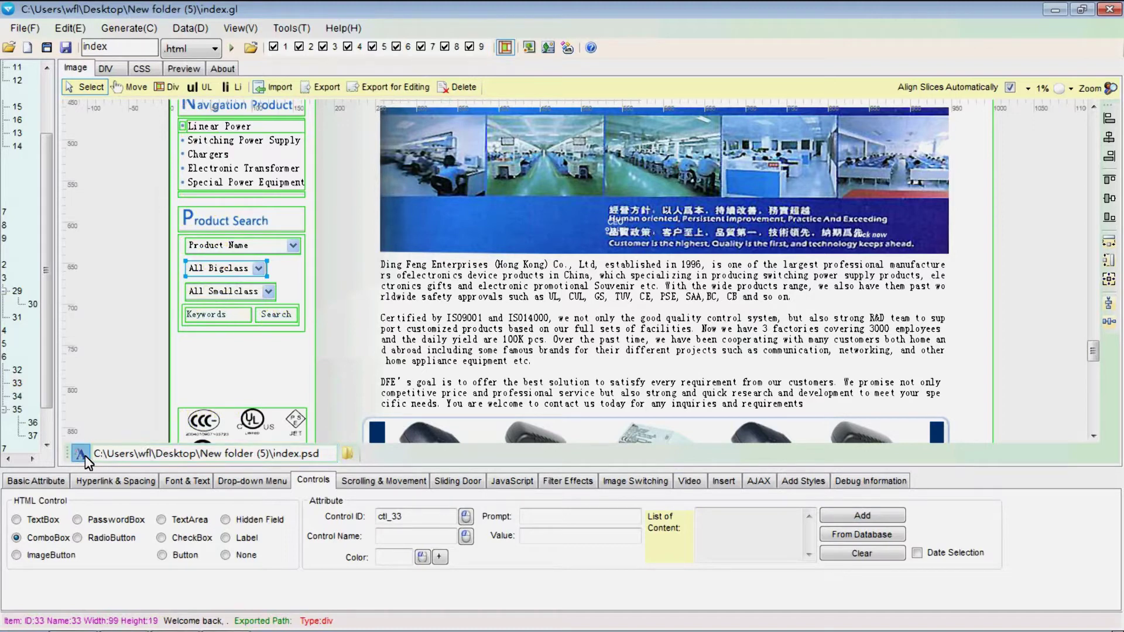
Add a list entry with value 0 and title "All Bigclass" to the All Bigclass combo box.
{"action": "left_click", "coordinate": [874, 521]}
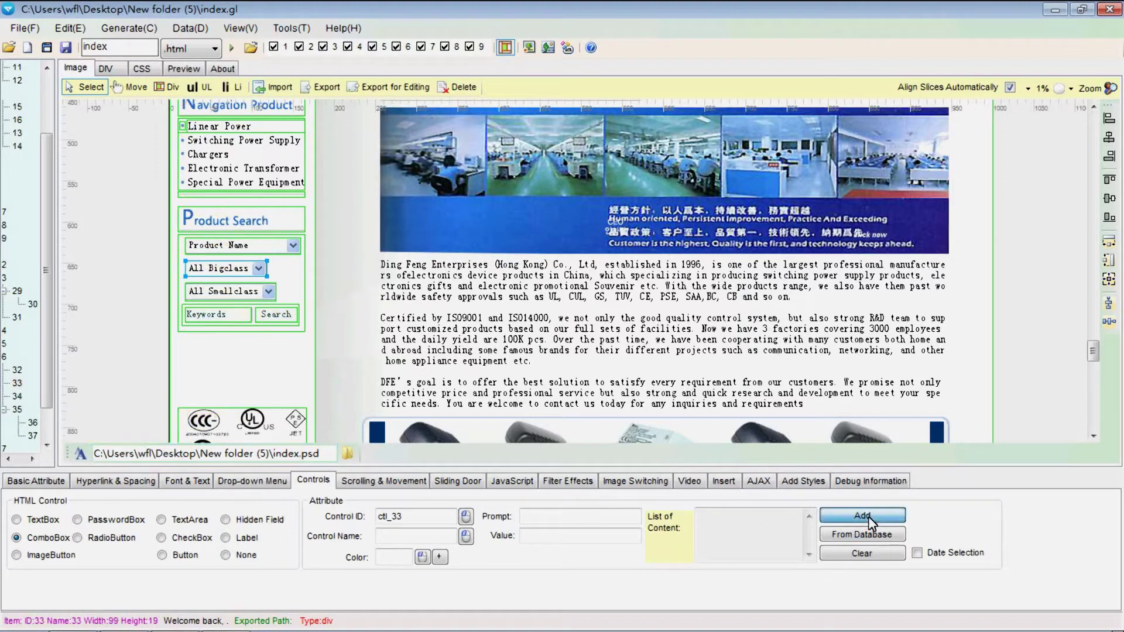
{"action": "left_click", "coordinate": [512, 294]}
{"action": "type", "text": "0"}
{"action": "left_click", "coordinate": [503, 315]}
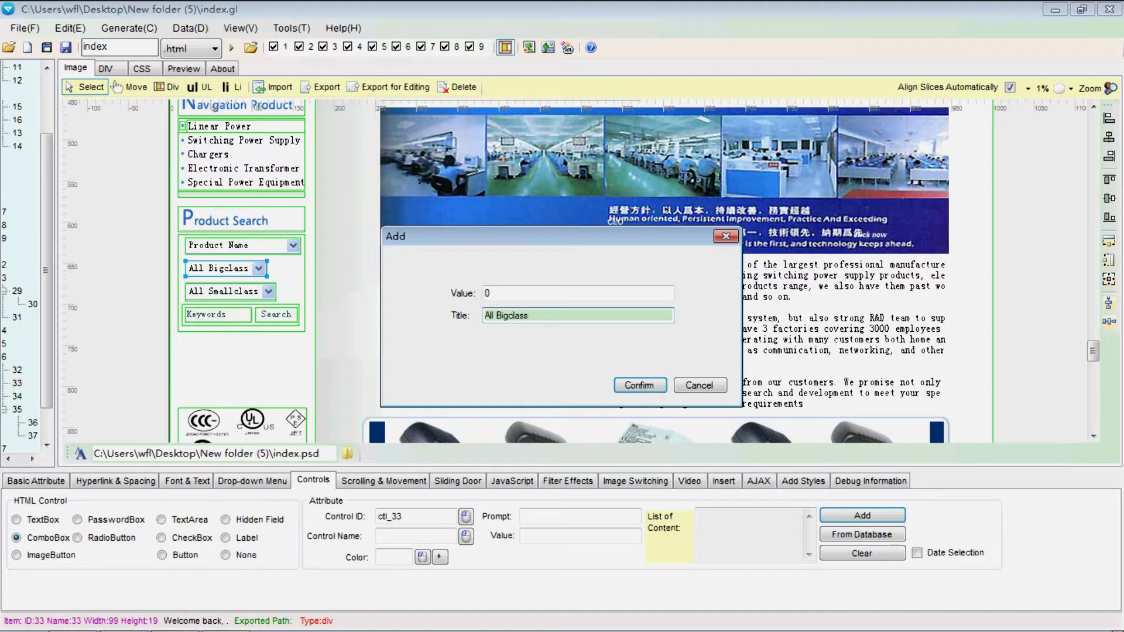
{"action": "type", "text": "All Bigclass"}
{"action": "left_click", "coordinate": [638, 385]}
Add a list entry with value 0 and title "All Smallclass" to the All Smallclass combo box.
{"action": "left_click", "coordinate": [236, 299]}
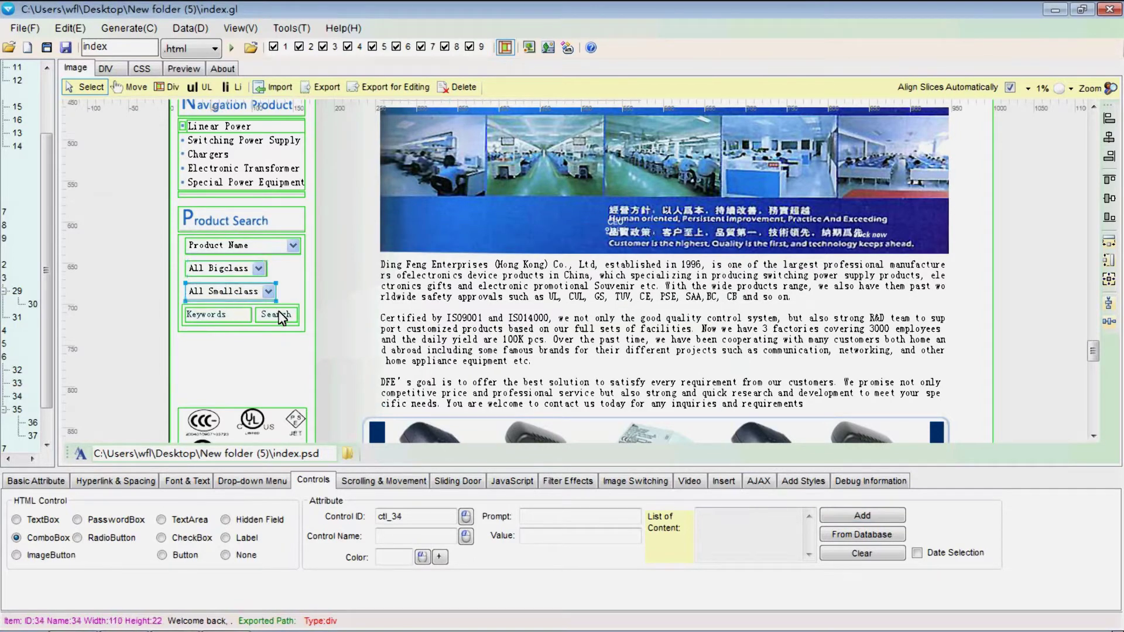
{"action": "left_click", "coordinate": [862, 515]}
{"action": "left_click", "coordinate": [584, 294]}
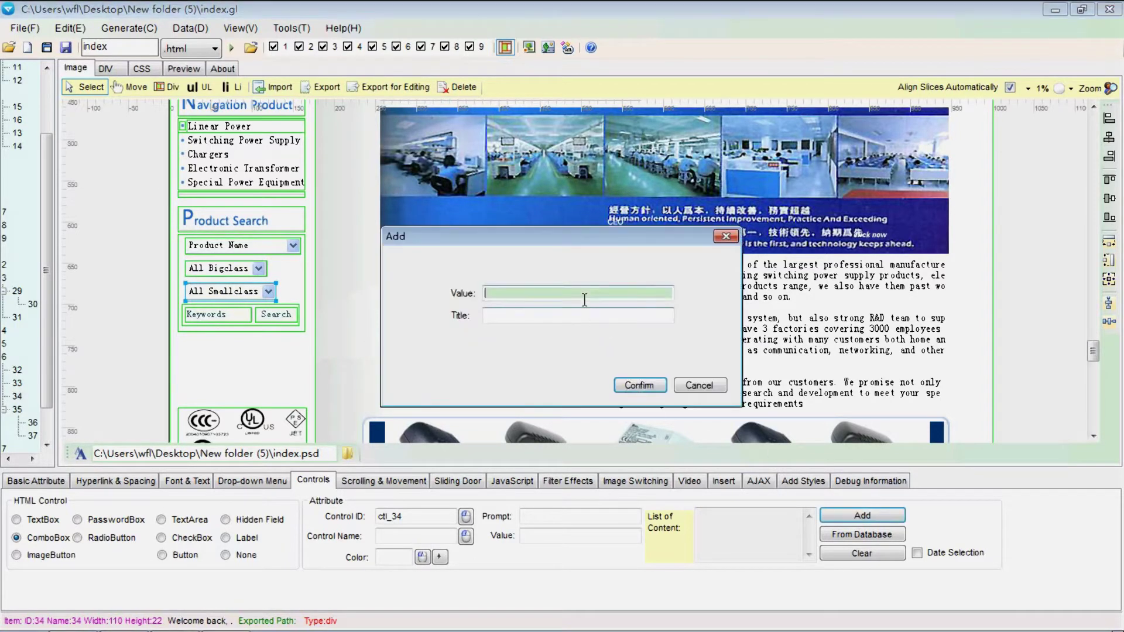
{"action": "type", "text": "0"}
{"action": "left_click", "coordinate": [572, 317]}
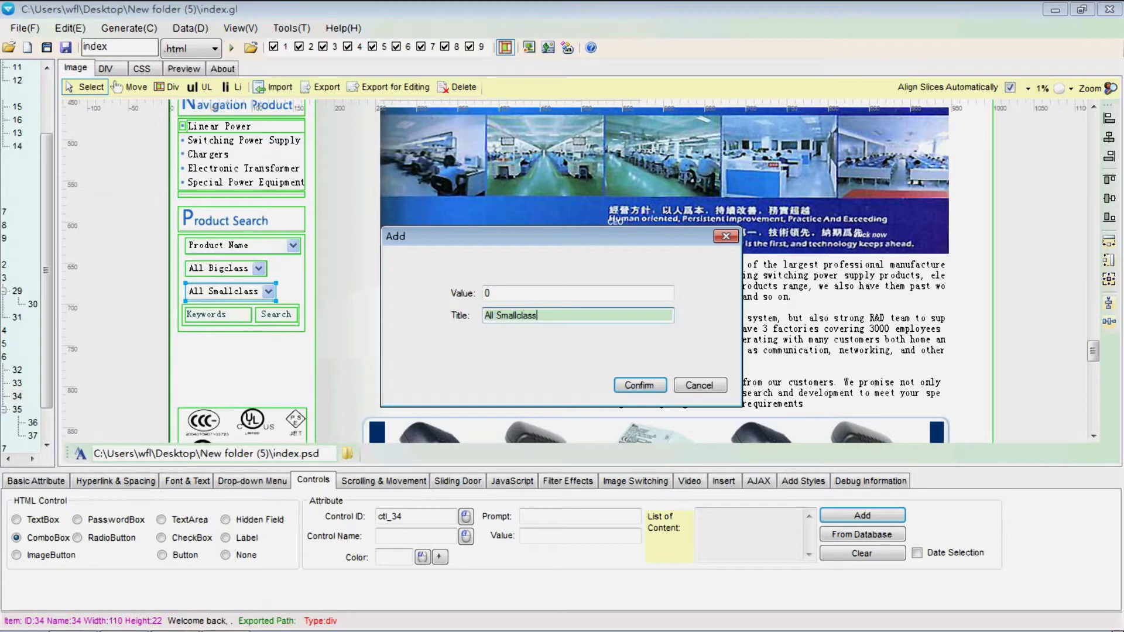
{"action": "left_click", "coordinate": [640, 384]}
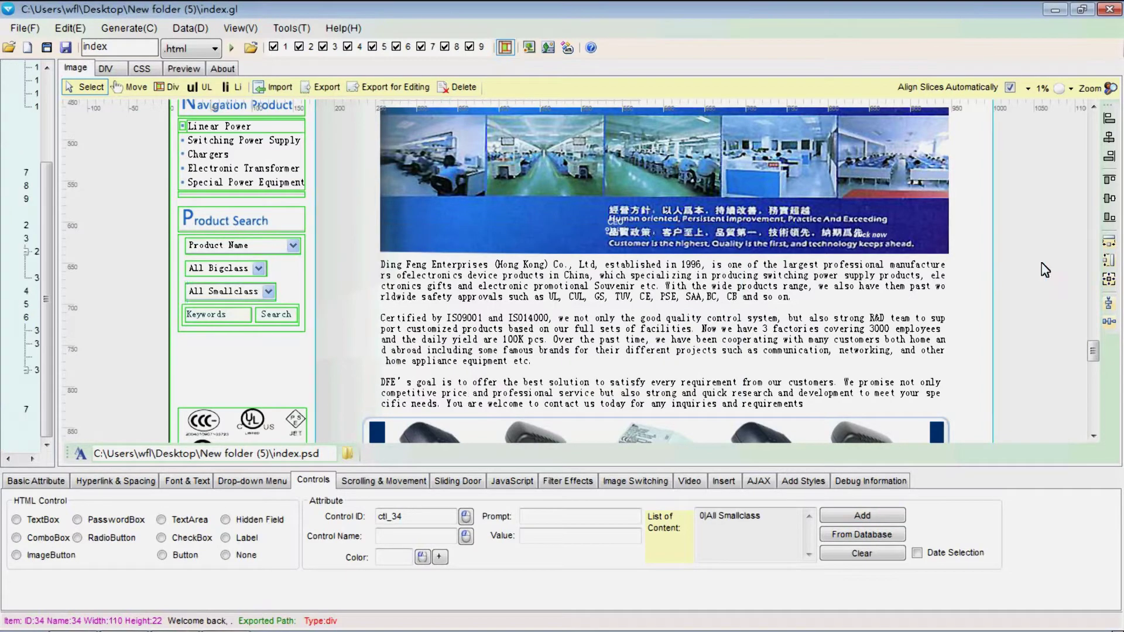
Set the main content div containing About us as a vertically repeated background with a repeat width of 1.
{"action": "left_click_drag", "start_coordinate": [1092, 332], "coordinate": [1083, 271]}
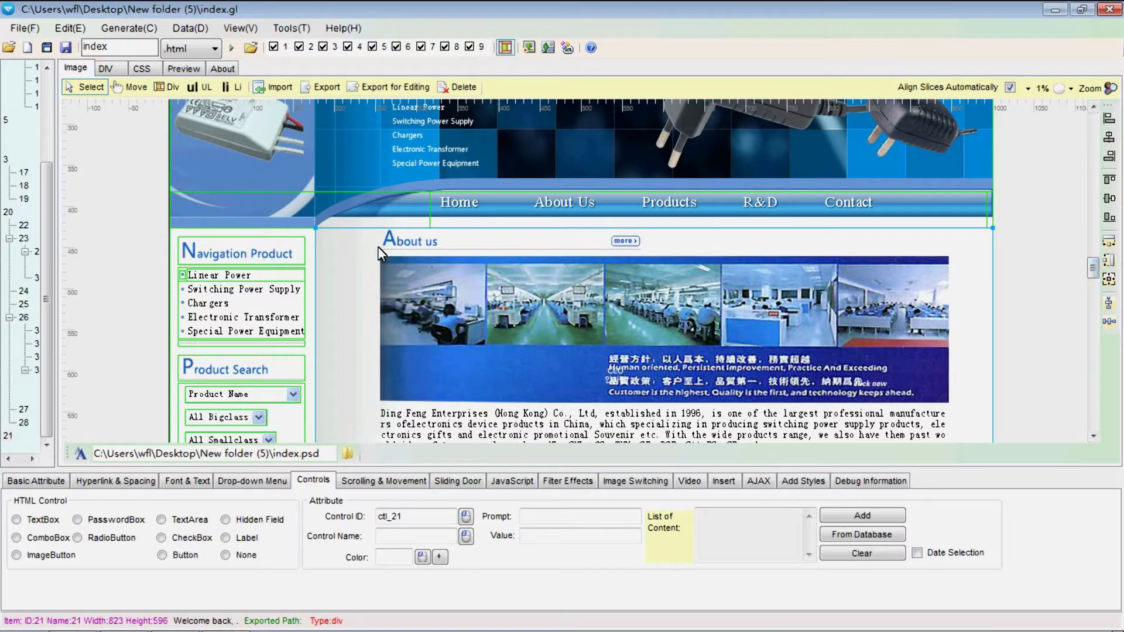
{"action": "mouse_move", "coordinate": [1093, 266]}
{"action": "left_mouse_down"}
{"action": "mouse_move", "coordinate": [1099, 425]}
{"action": "mouse_move", "coordinate": [1084, 373]}
{"action": "mouse_move", "coordinate": [1095, 283]}
{"action": "left_mouse_up"}
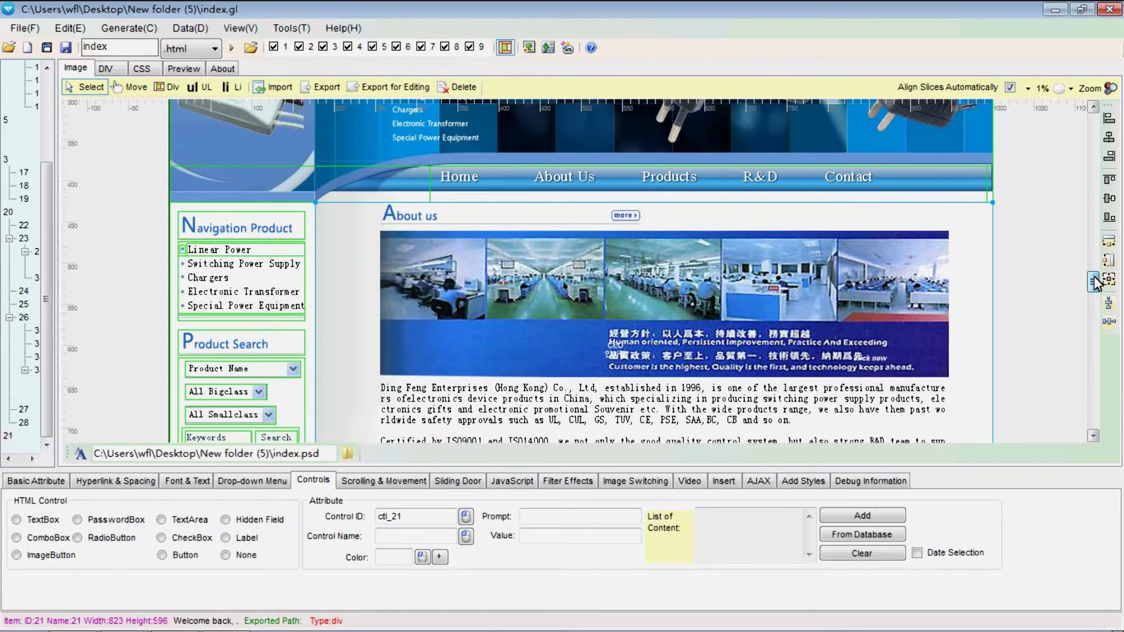
{"action": "right_click", "coordinate": [368, 238]}
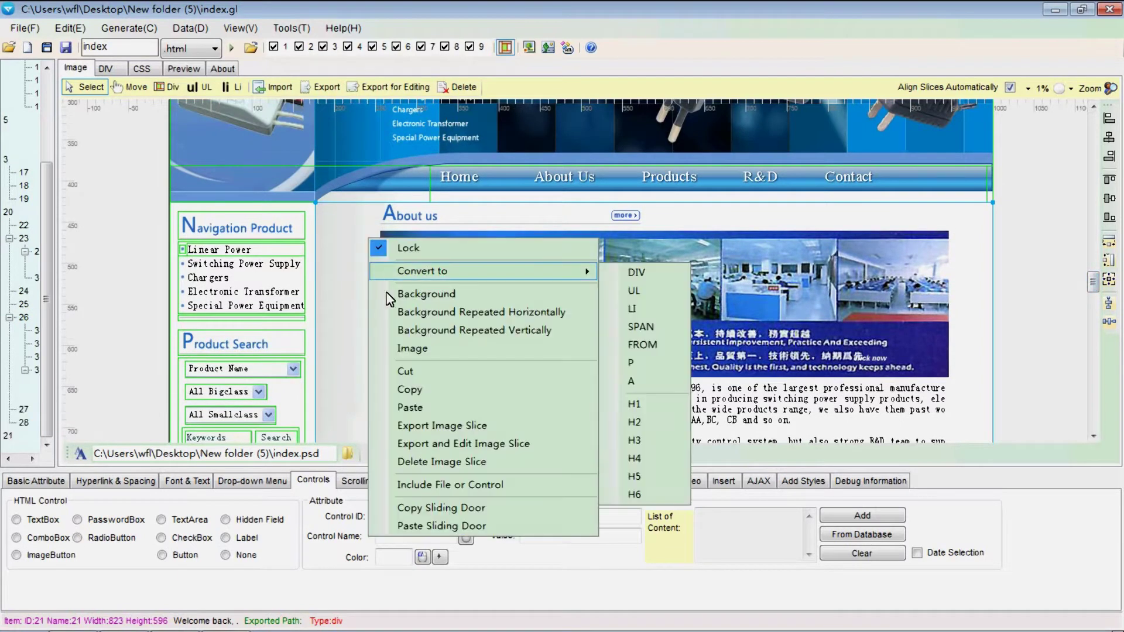
{"action": "left_click", "coordinate": [408, 330]}
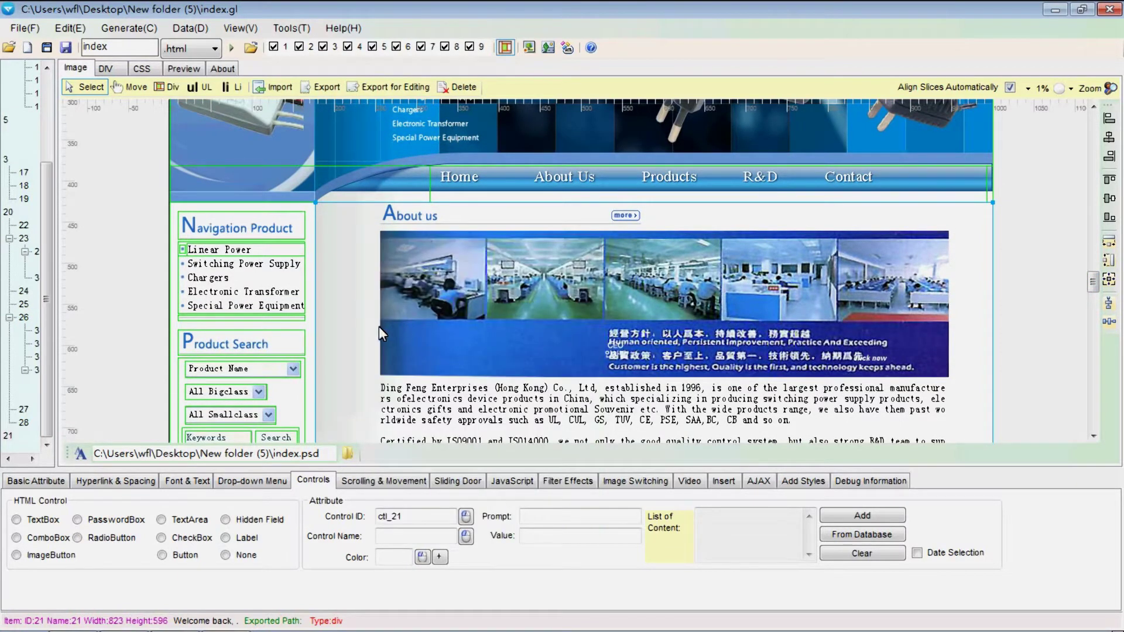
{"action": "left_click", "coordinate": [47, 482]}
{"action": "double_click", "coordinate": [682, 507]}
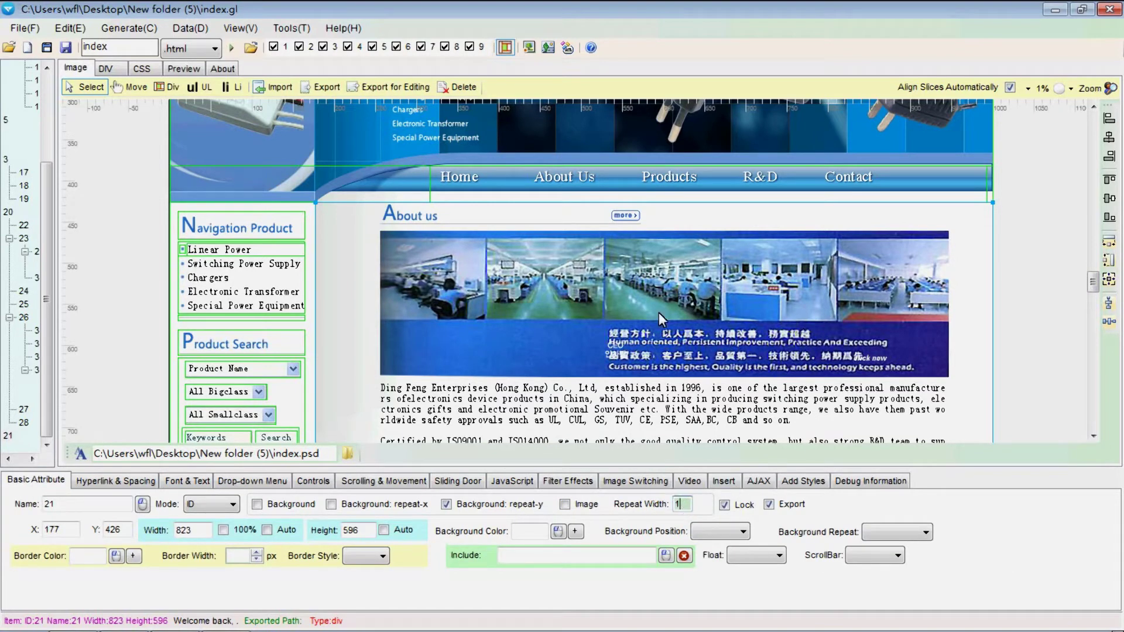
{"action": "key", "text": "Return"}
Draw nested divs over the About us heading row and the factory photo banner in the main content area.
{"action": "left_click_drag", "start_coordinate": [1092, 284], "coordinate": [1055, 256]}
{"action": "left_click", "coordinate": [167, 88]}
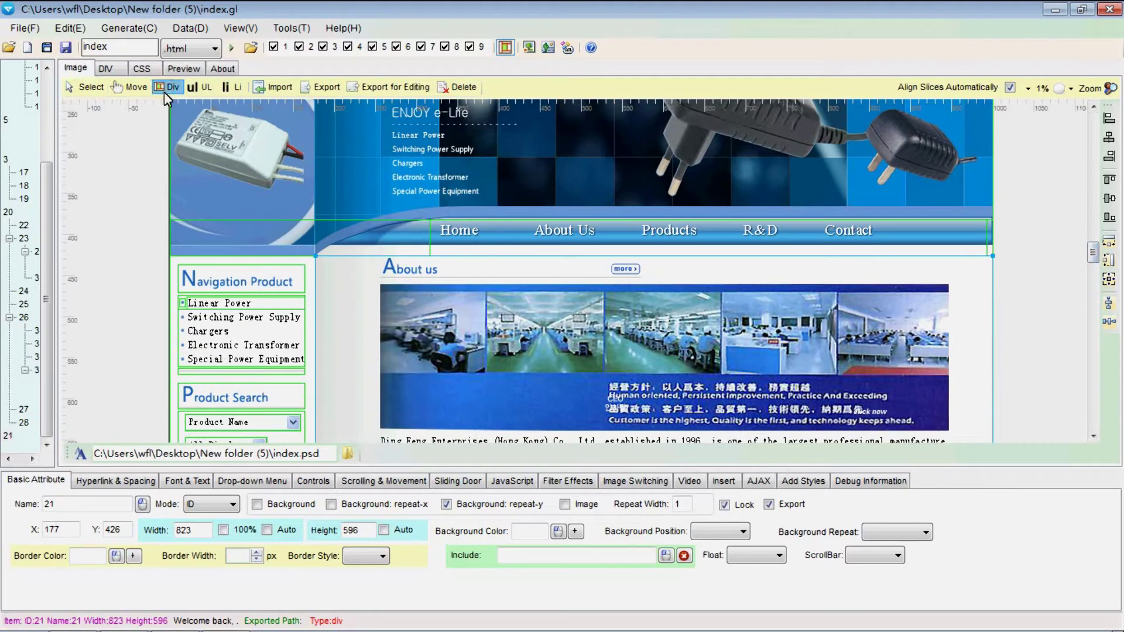
{"action": "left_click_drag", "start_coordinate": [378, 256], "coordinate": [644, 280]}
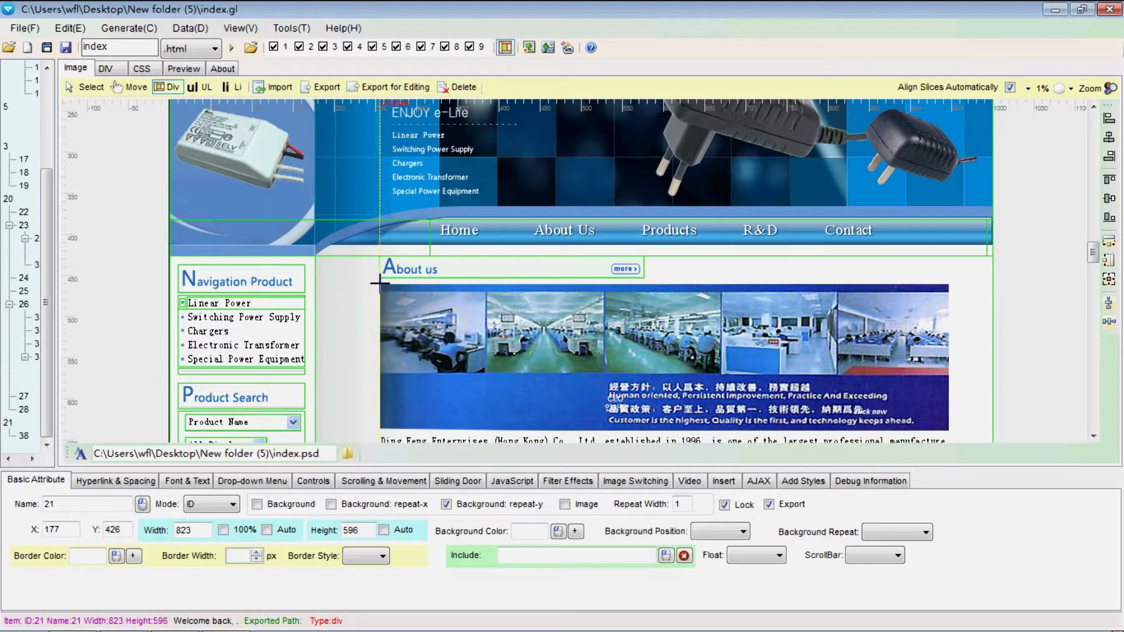
{"action": "left_click_drag", "start_coordinate": [379, 283], "coordinate": [951, 430]}
Draw divs over the company description paragraphs, the product picture carousel and the DFE footer in the main content area.
{"action": "left_click_drag", "start_coordinate": [1092, 253], "coordinate": [1060, 372]}
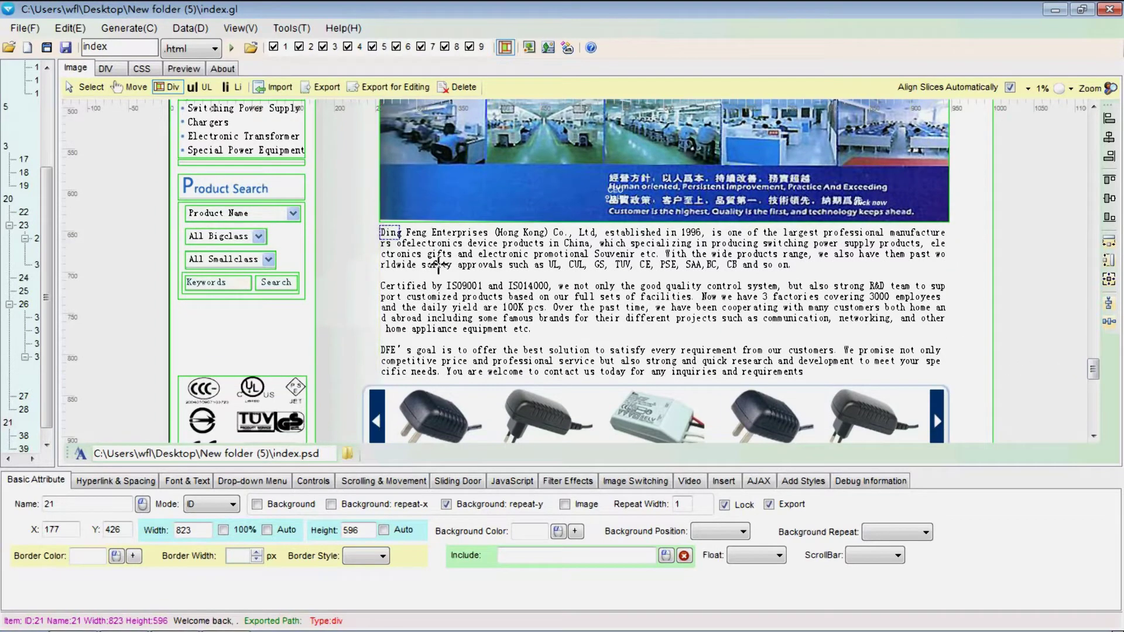
{"action": "mouse_move", "coordinate": [438, 266]}
{"action": "left_mouse_down"}
{"action": "mouse_move", "coordinate": [843, 260]}
{"action": "mouse_move", "coordinate": [948, 394]}
{"action": "mouse_move", "coordinate": [953, 433]}
{"action": "mouse_move", "coordinate": [949, 379]}
{"action": "left_mouse_up"}
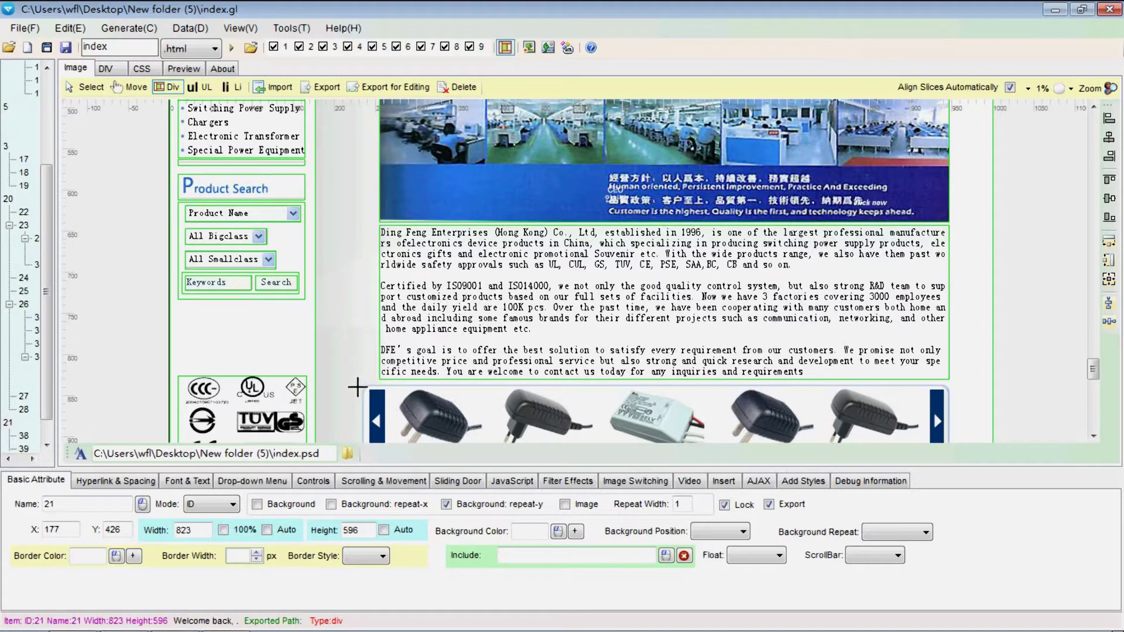
{"action": "scroll", "coordinate": [360, 383], "scroll_direction": "down", "scroll_amount": 4}
{"action": "left_click_drag", "start_coordinate": [361, 285], "coordinate": [951, 335]}
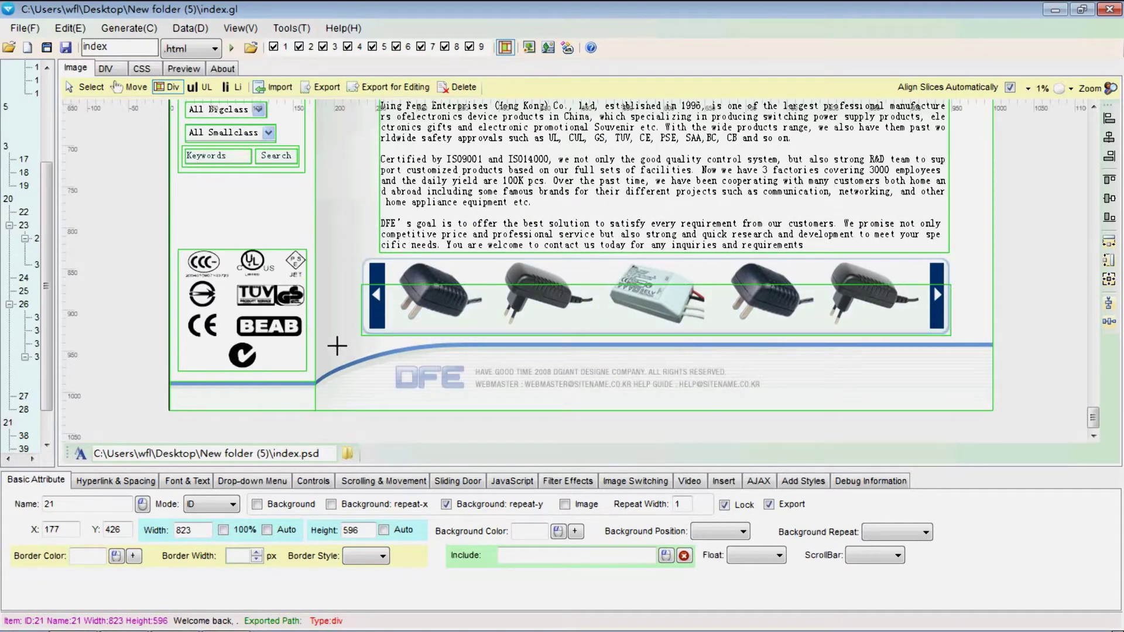
{"action": "left_click_drag", "start_coordinate": [315, 341], "coordinate": [987, 415]}
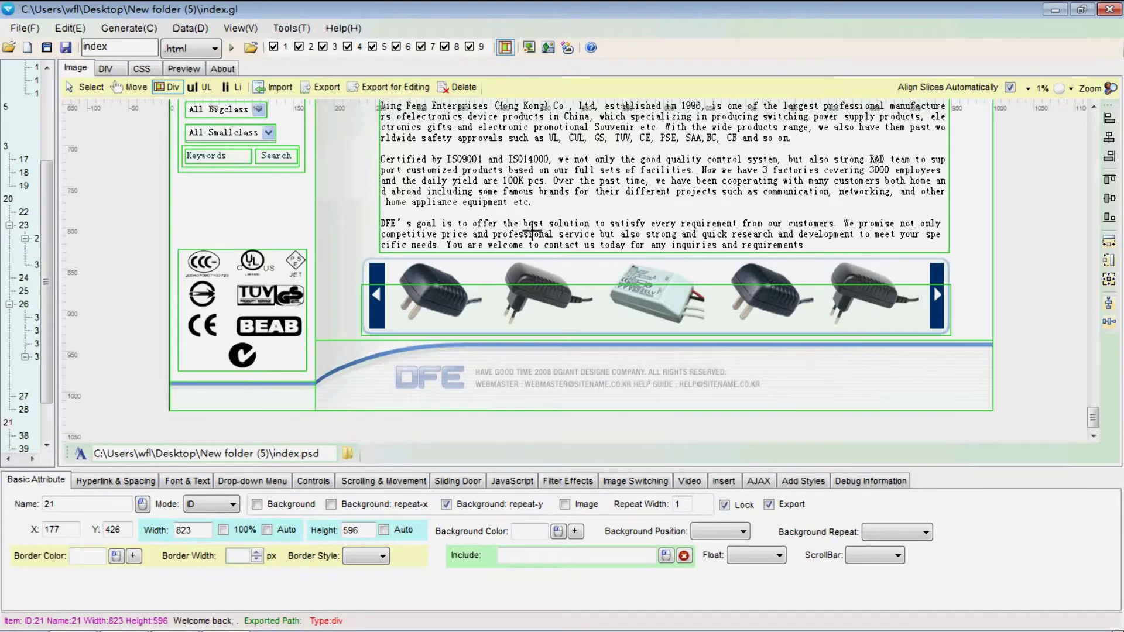
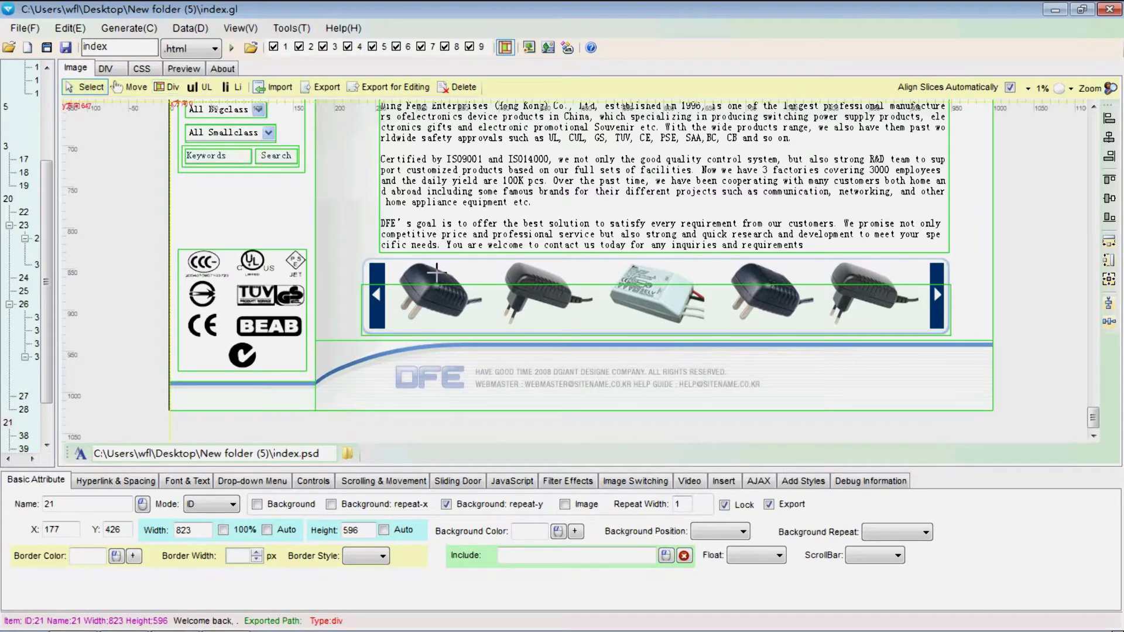
Extend the product carousel div upward so it covers the whole row of adapter pictures.
{"action": "left_click_drag", "start_coordinate": [420, 284], "coordinate": [413, 257]}
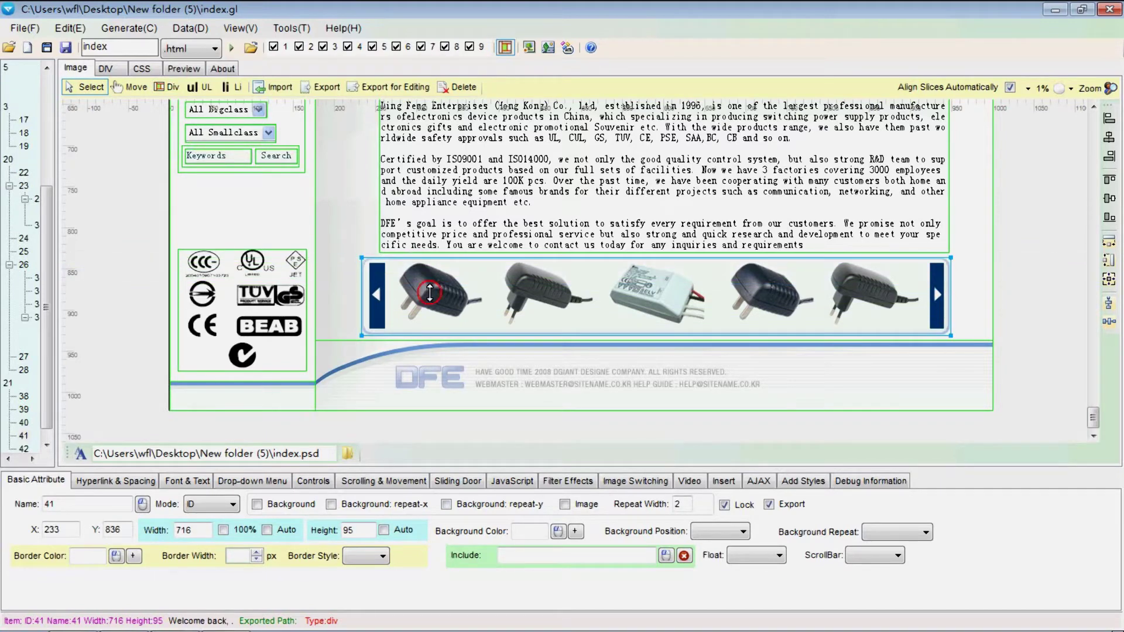
{"action": "left_click", "coordinate": [401, 358]}
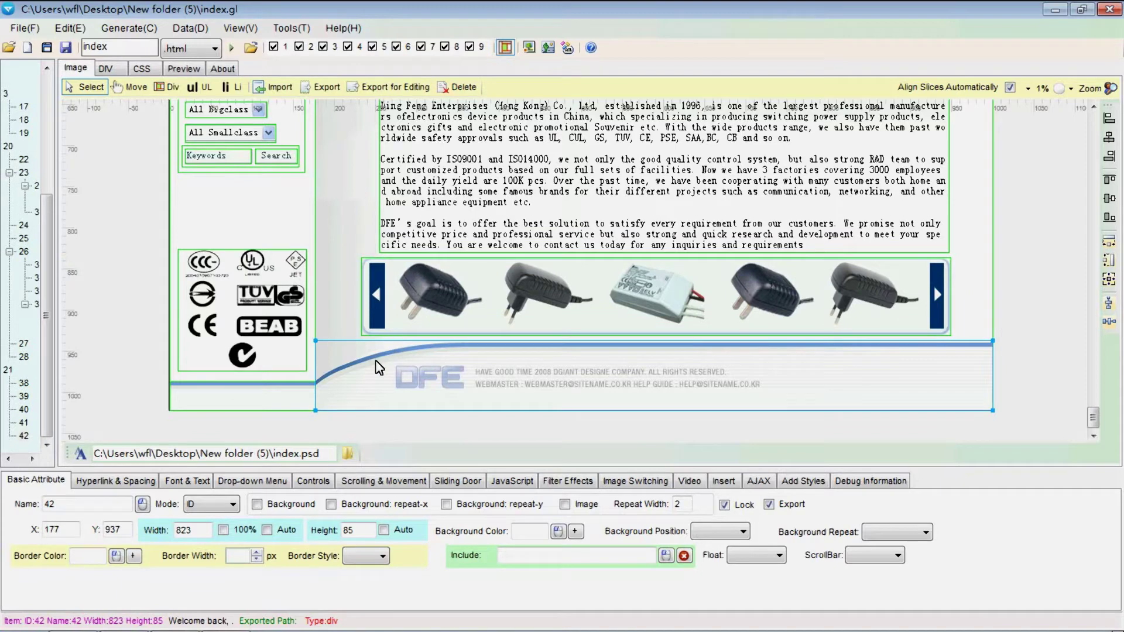
{"action": "left_click", "coordinate": [347, 310]}
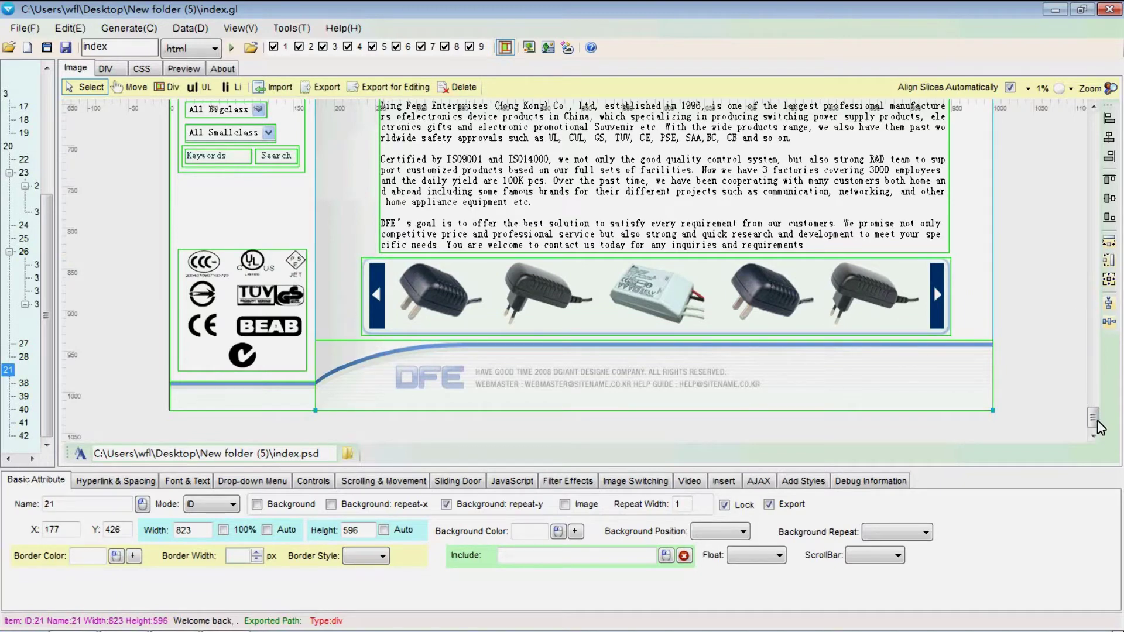
Set the factory photo banner div as a background and the About us heading div as an image.
{"action": "left_click_drag", "start_coordinate": [1099, 427], "coordinate": [1096, 313]}
{"action": "right_click", "coordinate": [546, 289]}
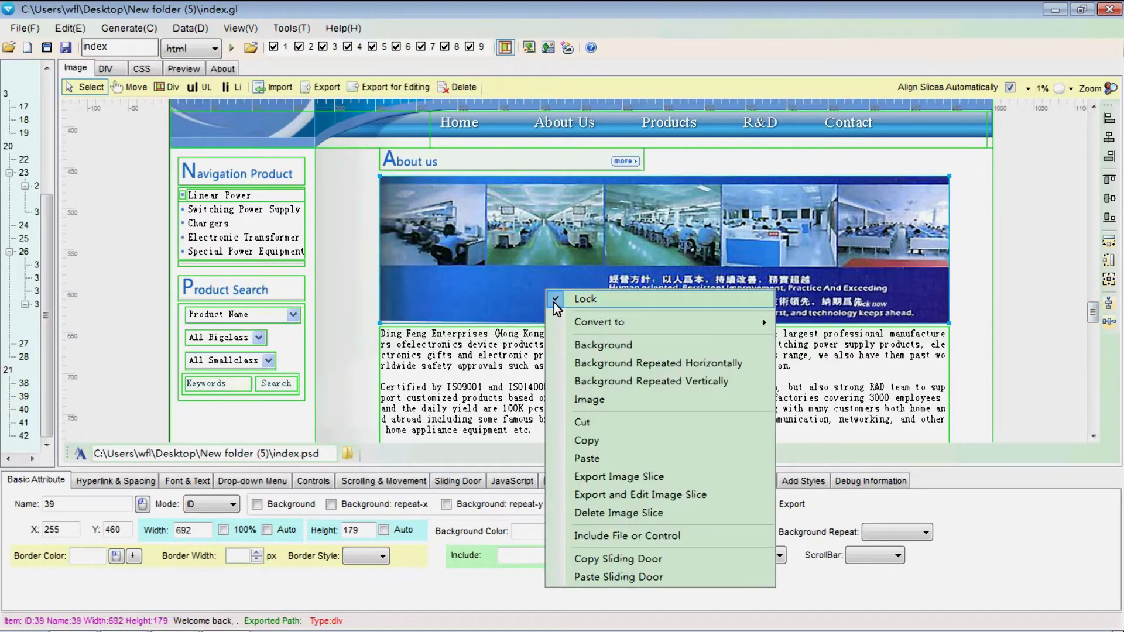
{"action": "left_click", "coordinate": [576, 344]}
{"action": "right_click", "coordinate": [443, 161]}
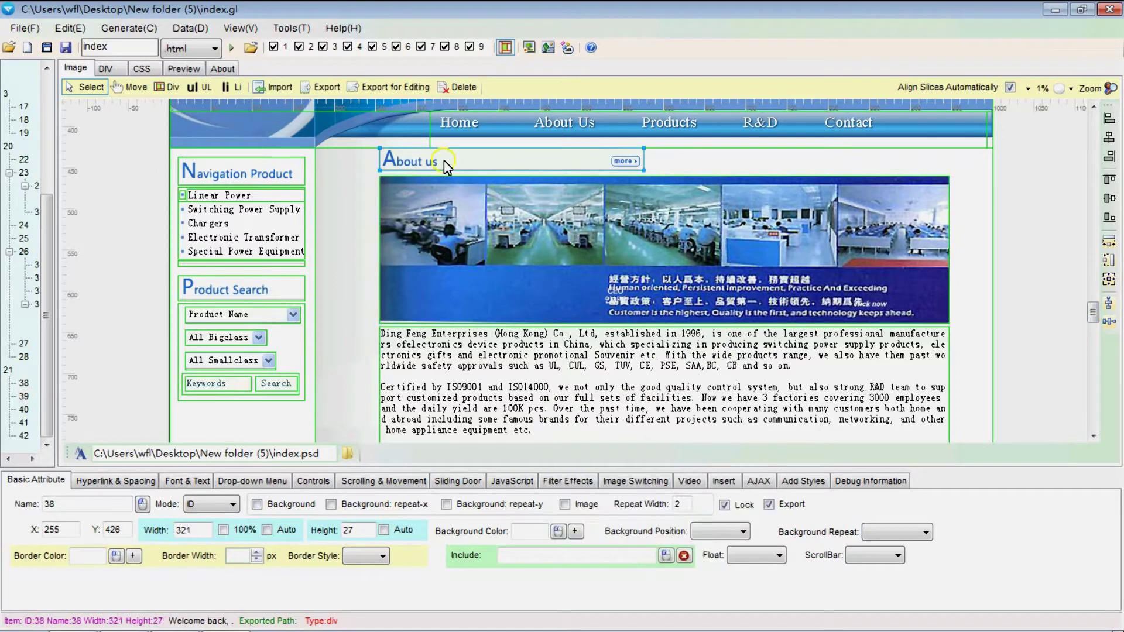
{"action": "left_click", "coordinate": [476, 274]}
{"action": "right_click", "coordinate": [494, 265]}
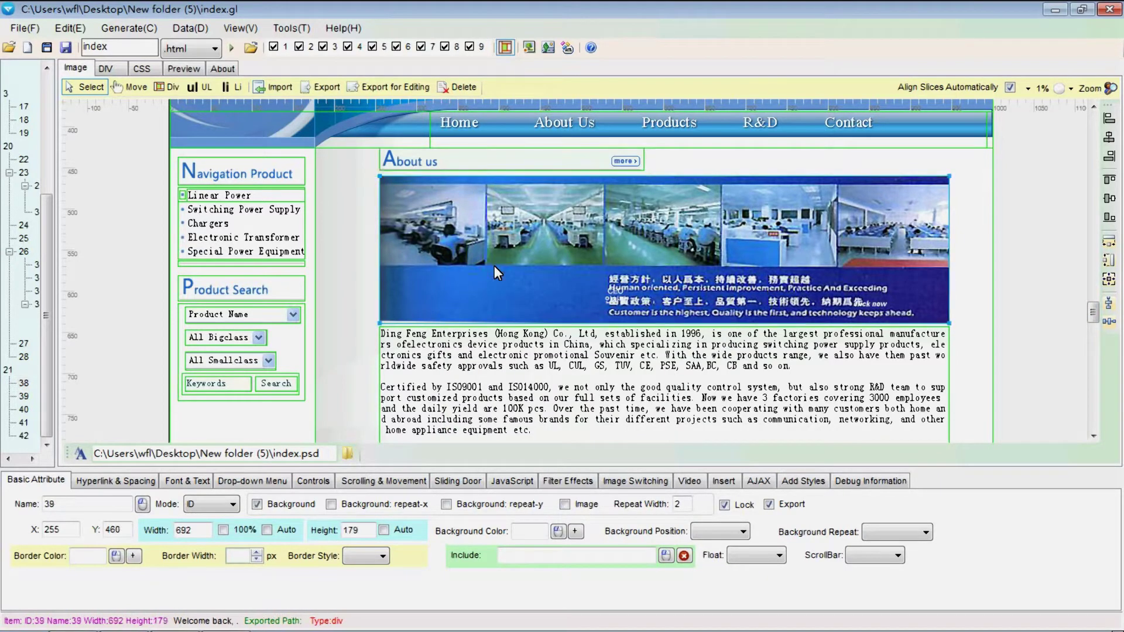
{"action": "left_click", "coordinate": [442, 301]}
Enter the placeholder text "sfs" as the content of the company description div.
{"action": "left_click", "coordinate": [451, 355]}
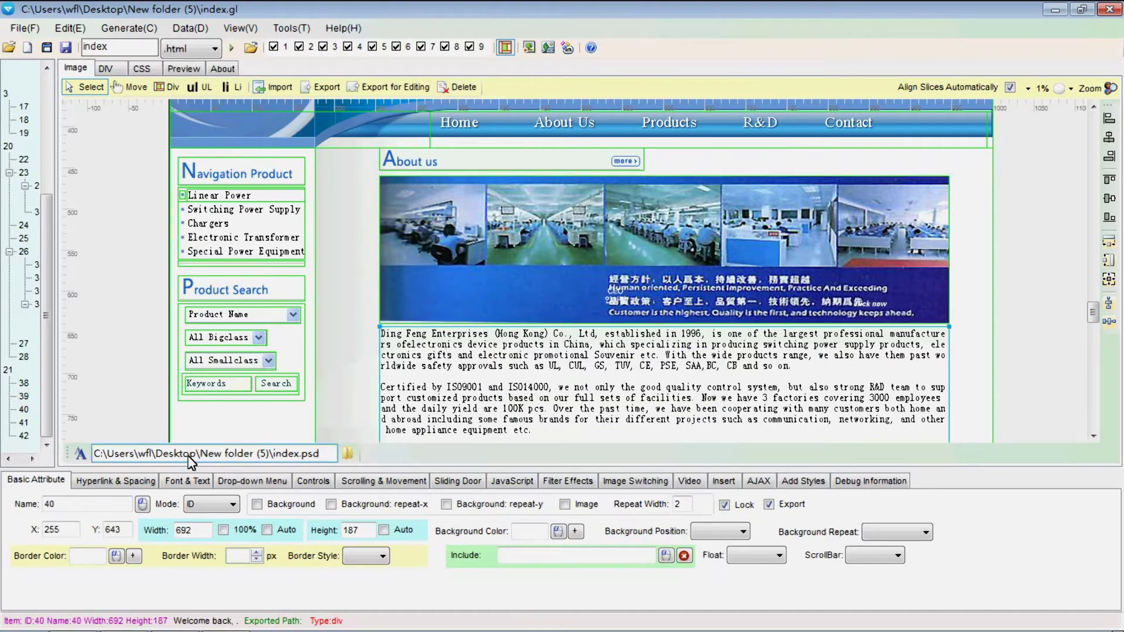
{"action": "left_click", "coordinate": [182, 480]}
{"action": "left_click", "coordinate": [349, 501]}
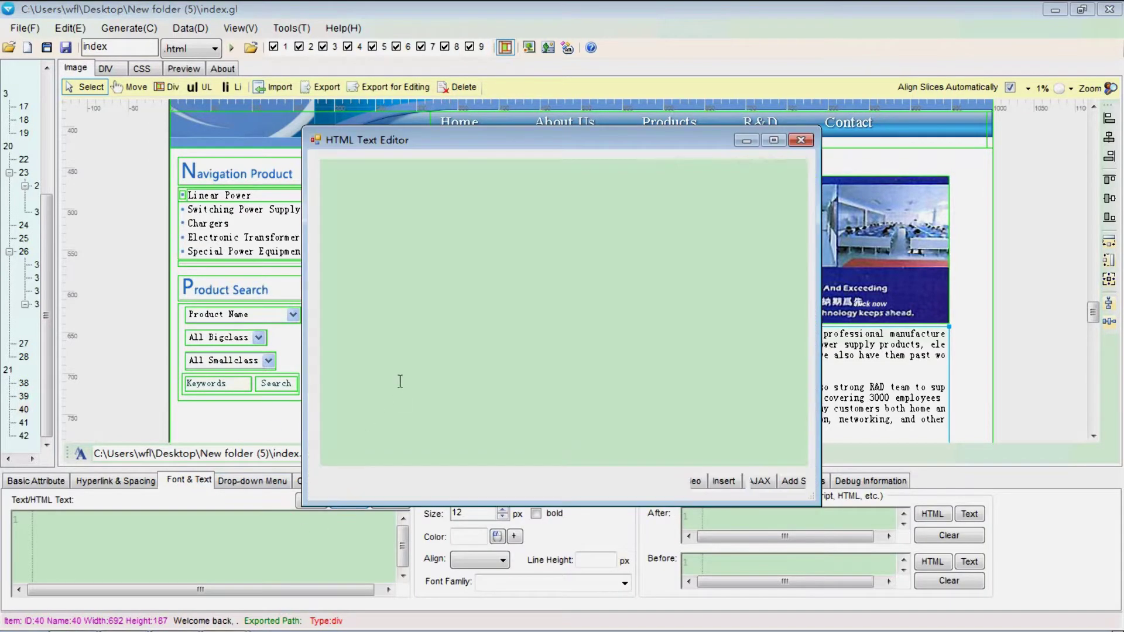
{"action": "type", "text": "sffs"}
{"action": "left_click", "coordinate": [718, 483]}
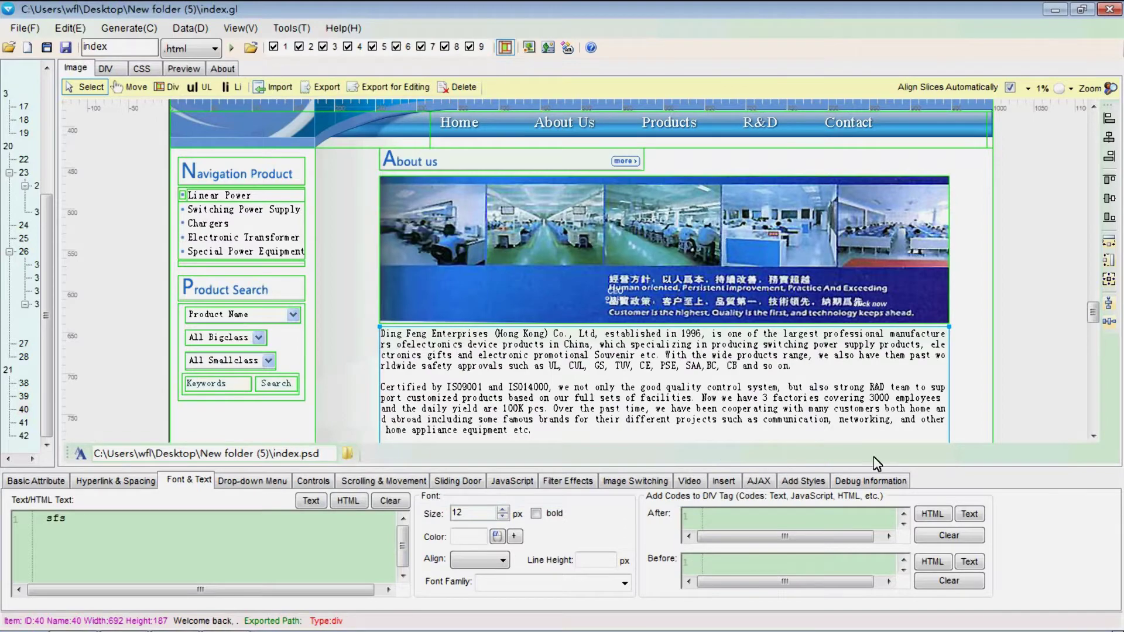
Set the DFE footer div below the product carousel as a background.
{"action": "scroll", "coordinate": [1090, 436], "scroll_direction": "down", "scroll_amount": 5}
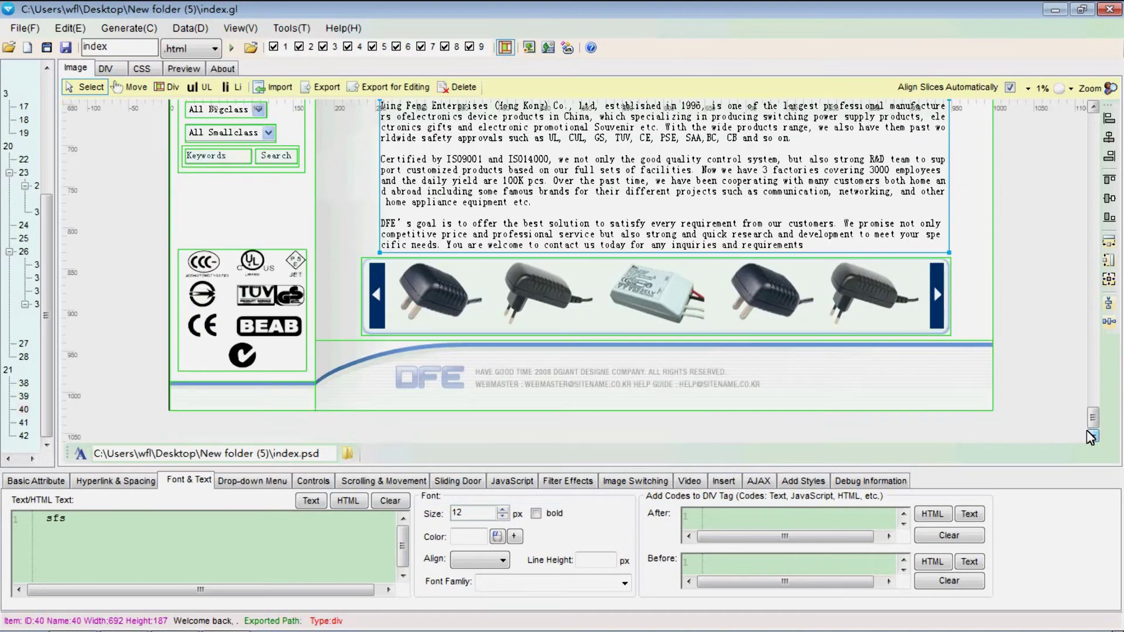
{"action": "left_click", "coordinate": [701, 317]}
{"action": "right_click", "coordinate": [401, 368]}
{"action": "left_click", "coordinate": [375, 375]}
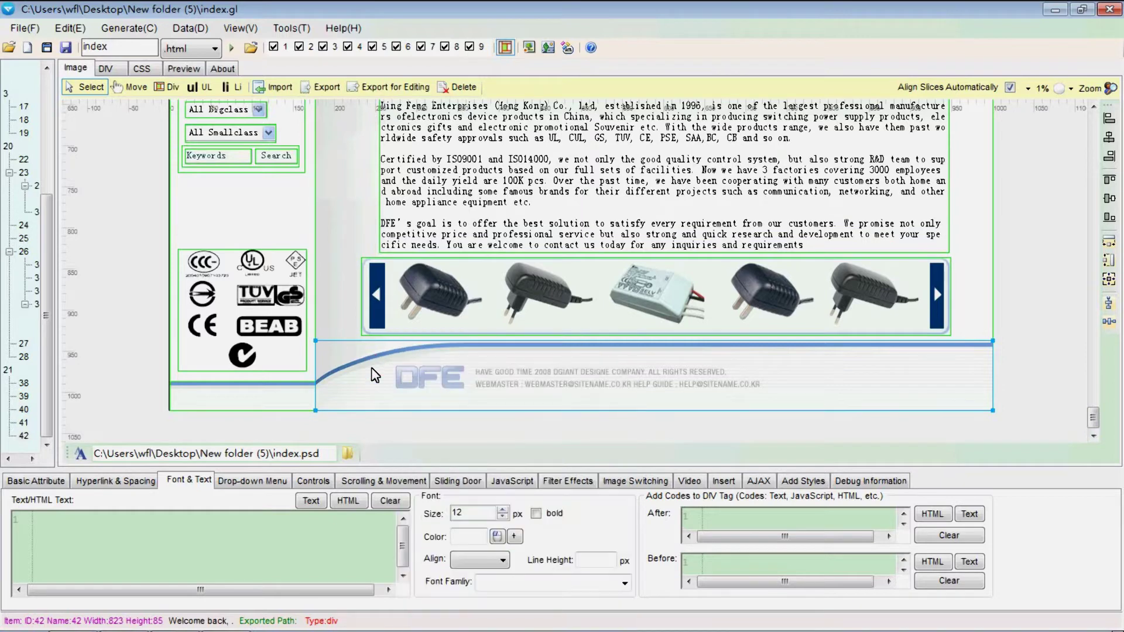
{"action": "right_click", "coordinate": [408, 369]}
{"action": "left_click", "coordinate": [456, 389]}
Generate the index page, overwriting the existing index.html, and look over its preview and div code.
{"action": "left_click_drag", "start_coordinate": [1092, 424], "coordinate": [1063, 217]}
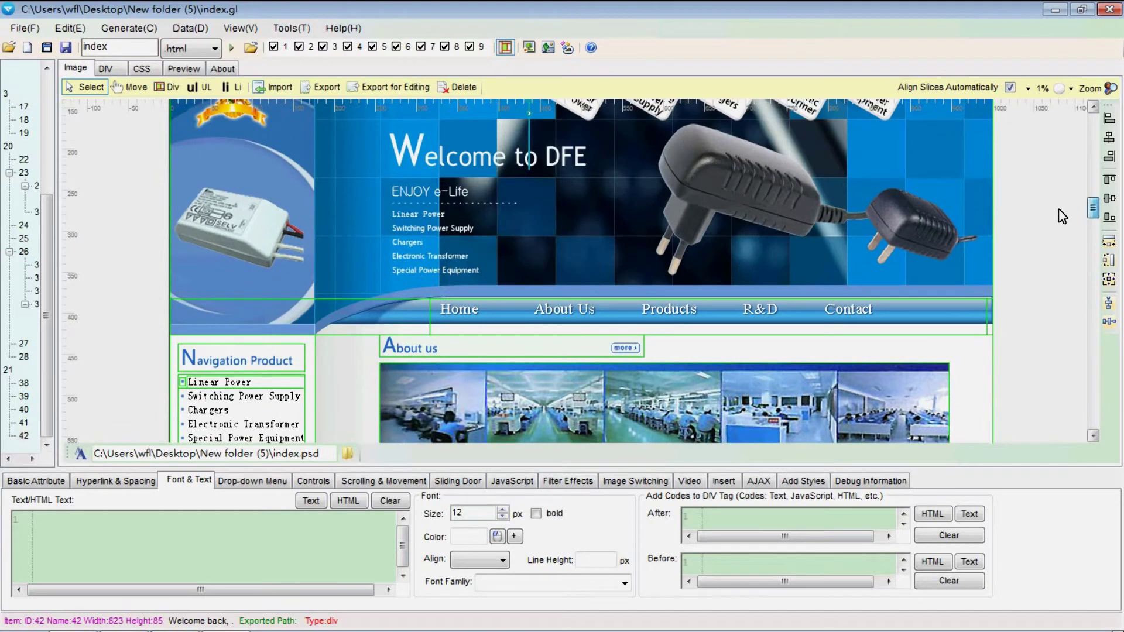
{"action": "left_click", "coordinate": [231, 48]}
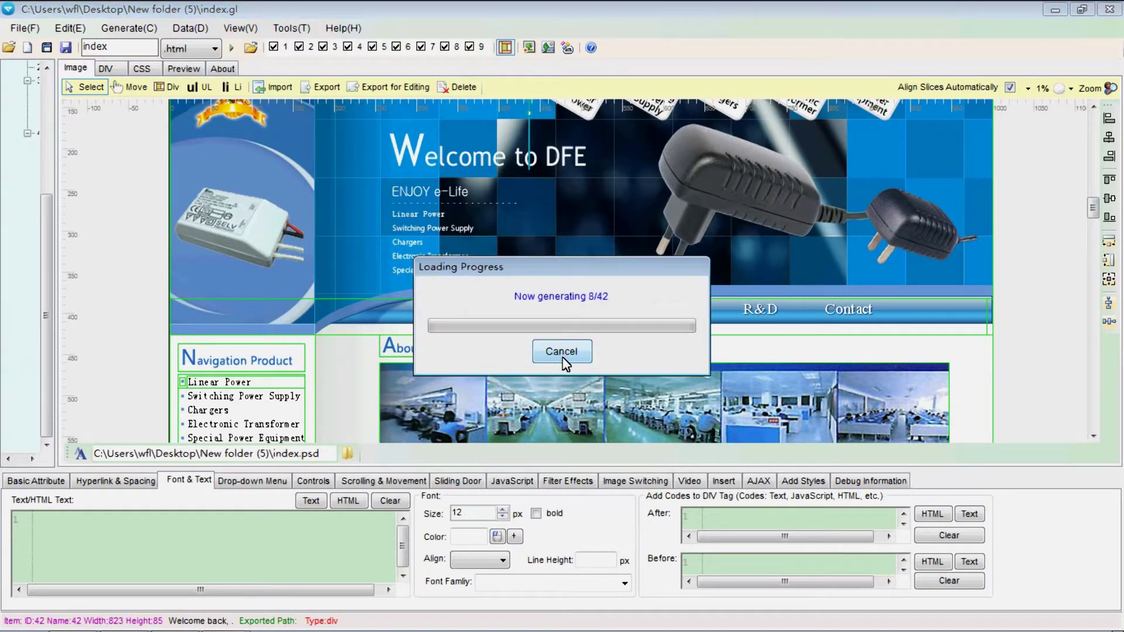
{"action": "left_click", "coordinate": [630, 384]}
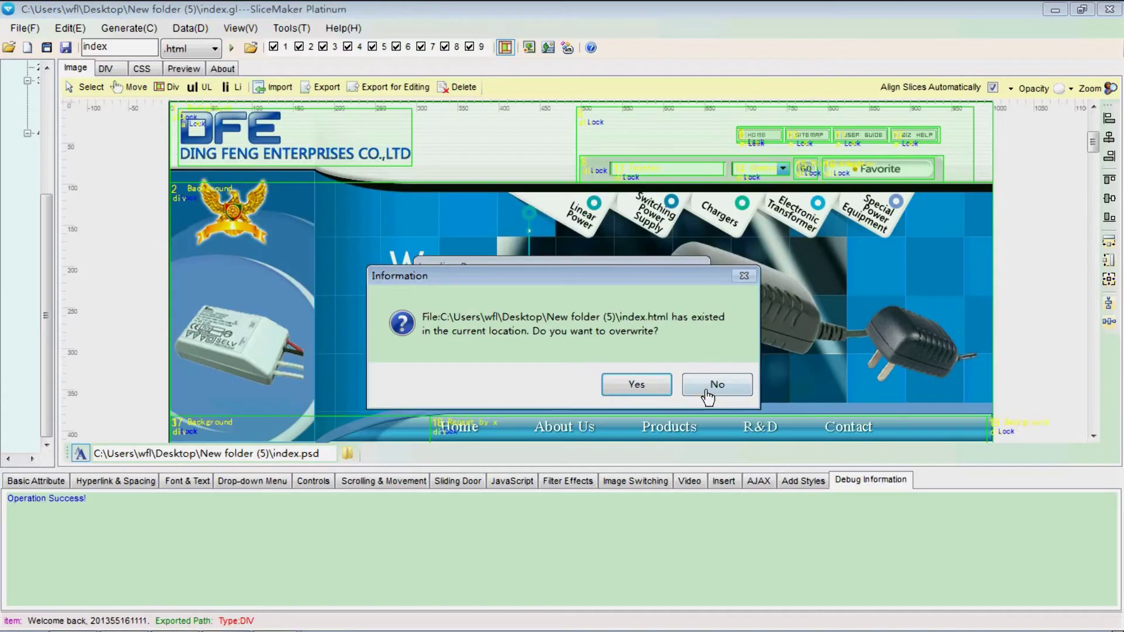
{"action": "left_click", "coordinate": [637, 384]}
{"action": "left_click", "coordinate": [660, 366]}
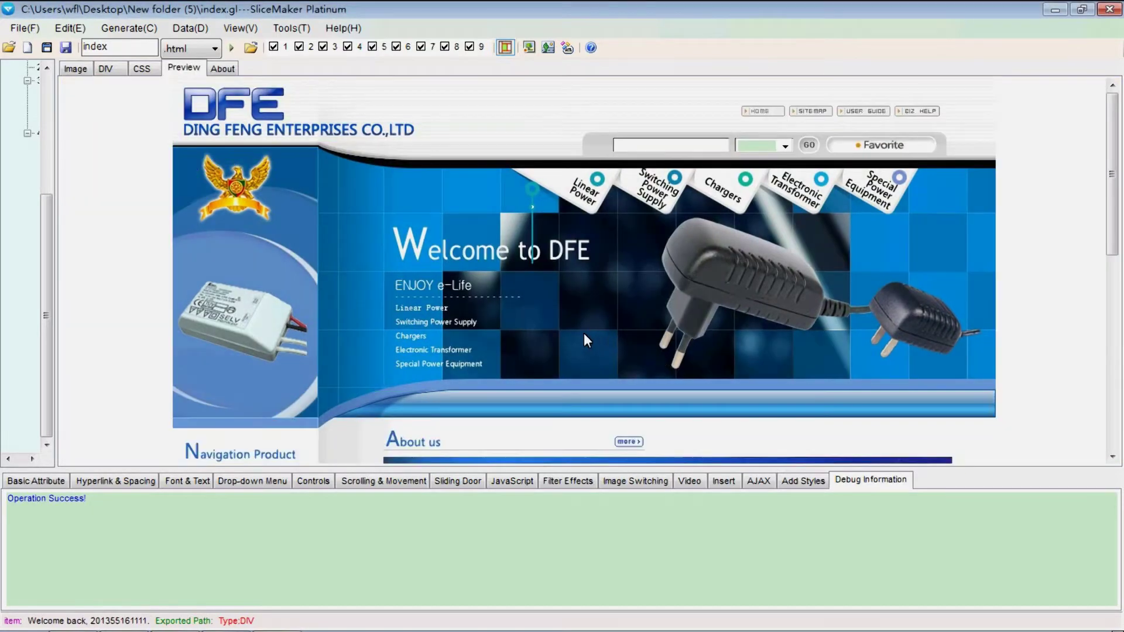
{"action": "left_click", "coordinate": [107, 69]}
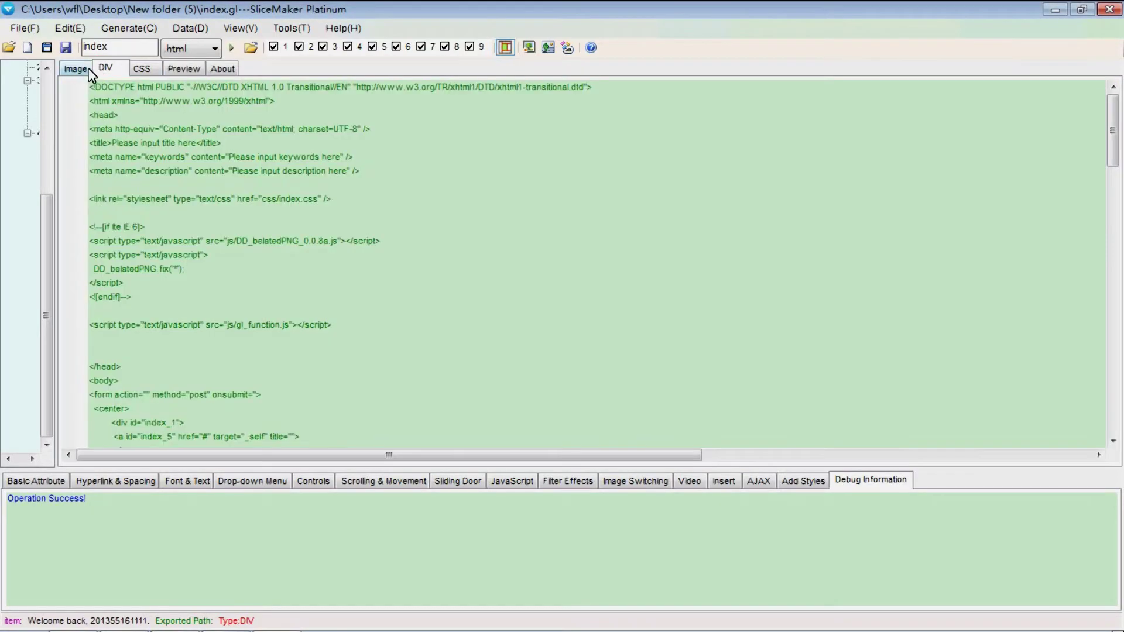
{"action": "left_click", "coordinate": [77, 68]}
Enable the Sliding Door effect with the title bar on the top for the Home to Contact navigation bar div.
{"action": "left_click_drag", "start_coordinate": [1093, 142], "coordinate": [1092, 427]}
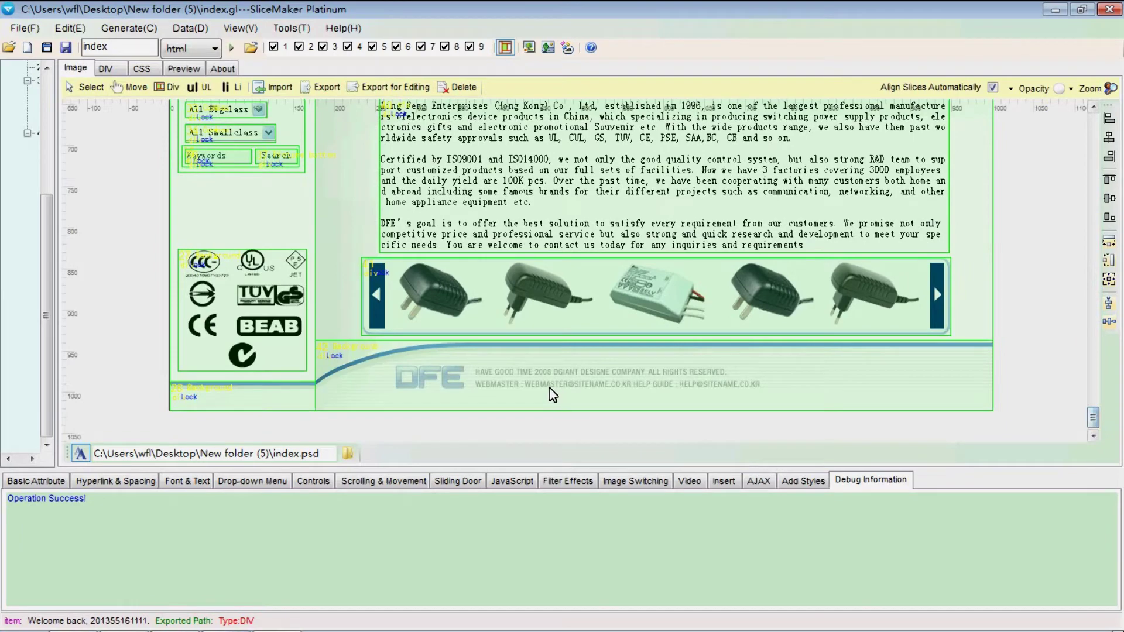
{"action": "left_click", "coordinate": [507, 310]}
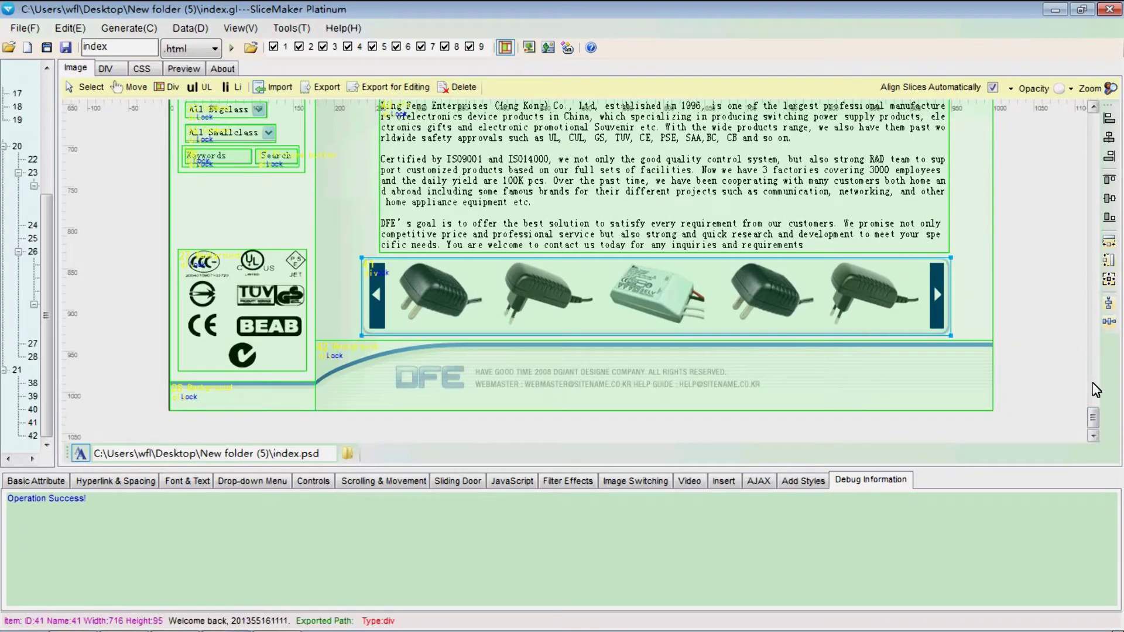
{"action": "left_click_drag", "start_coordinate": [1093, 417], "coordinate": [1081, 243]}
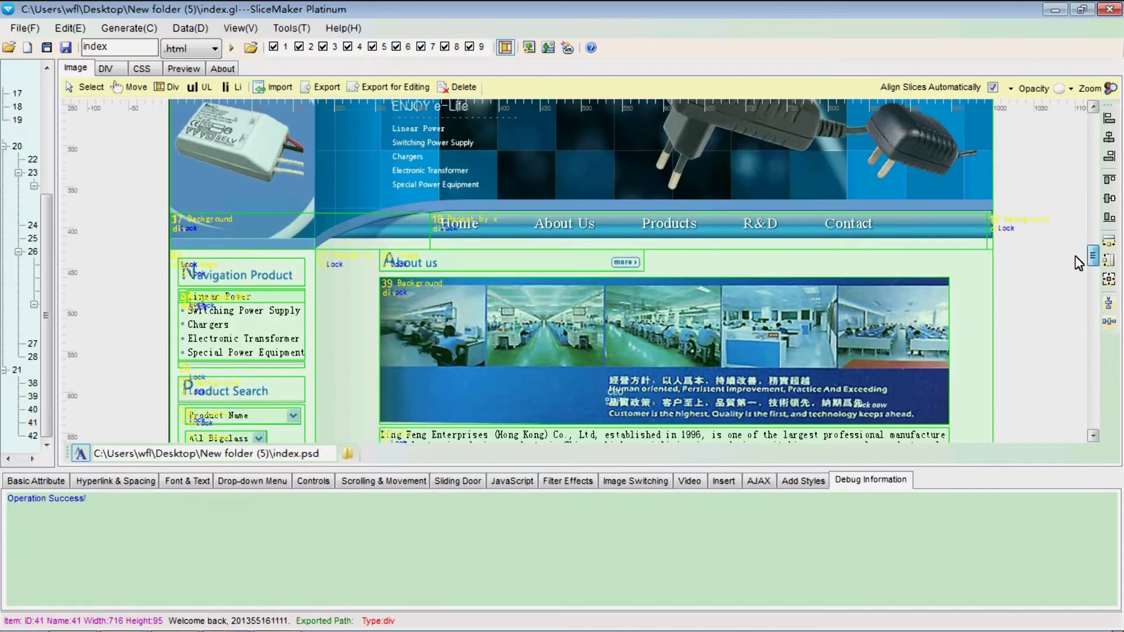
{"action": "left_click", "coordinate": [511, 261]}
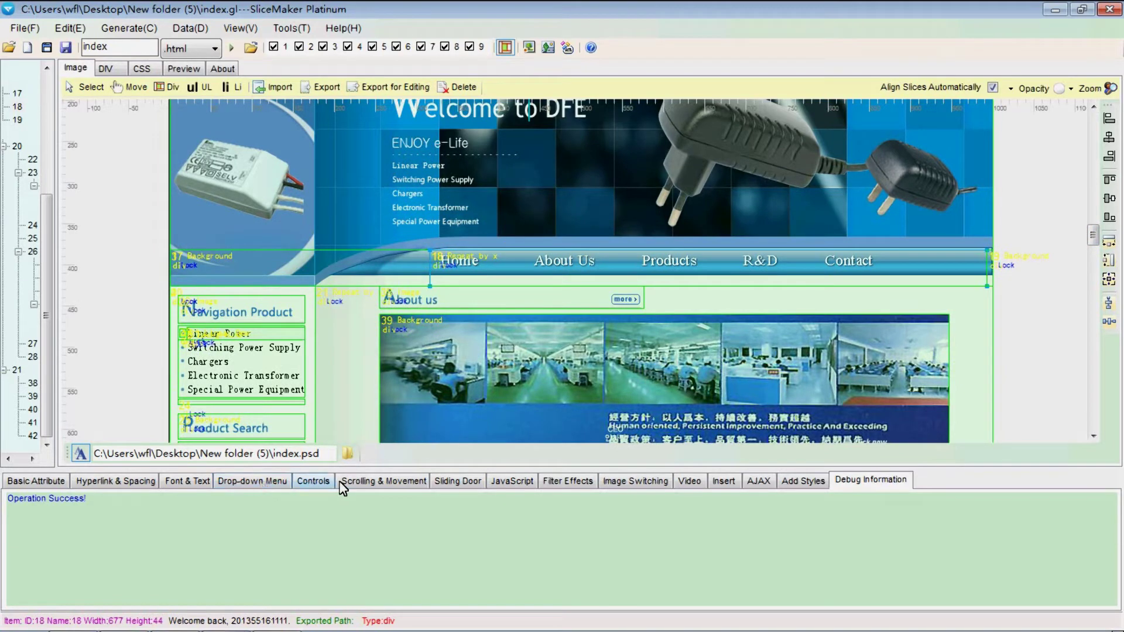
{"action": "left_click", "coordinate": [369, 482]}
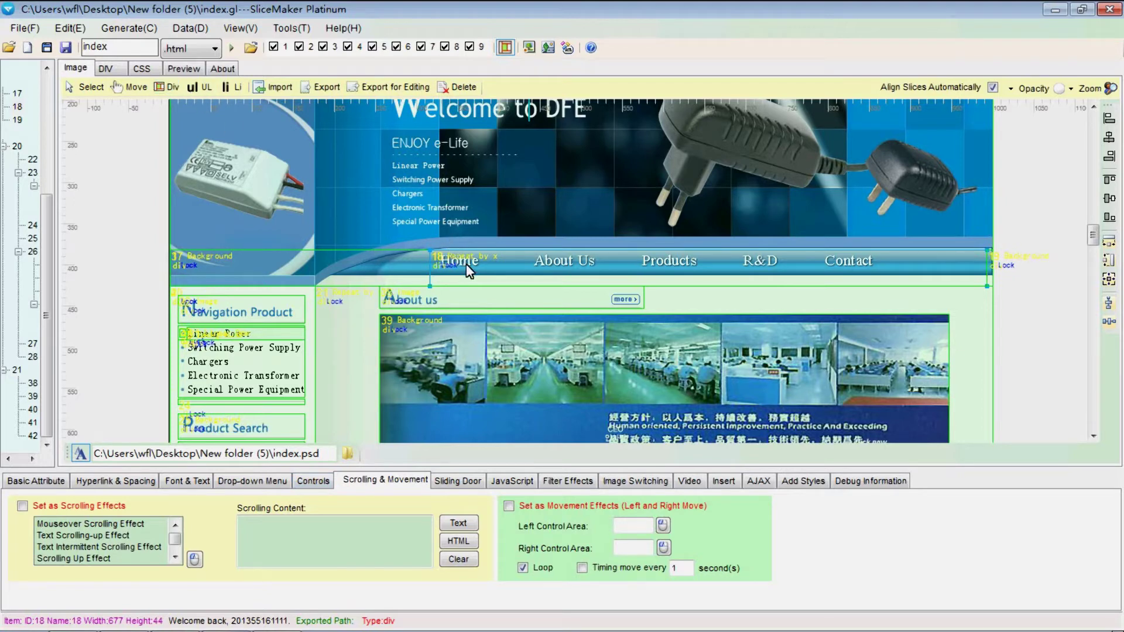
{"action": "left_click", "coordinate": [452, 481]}
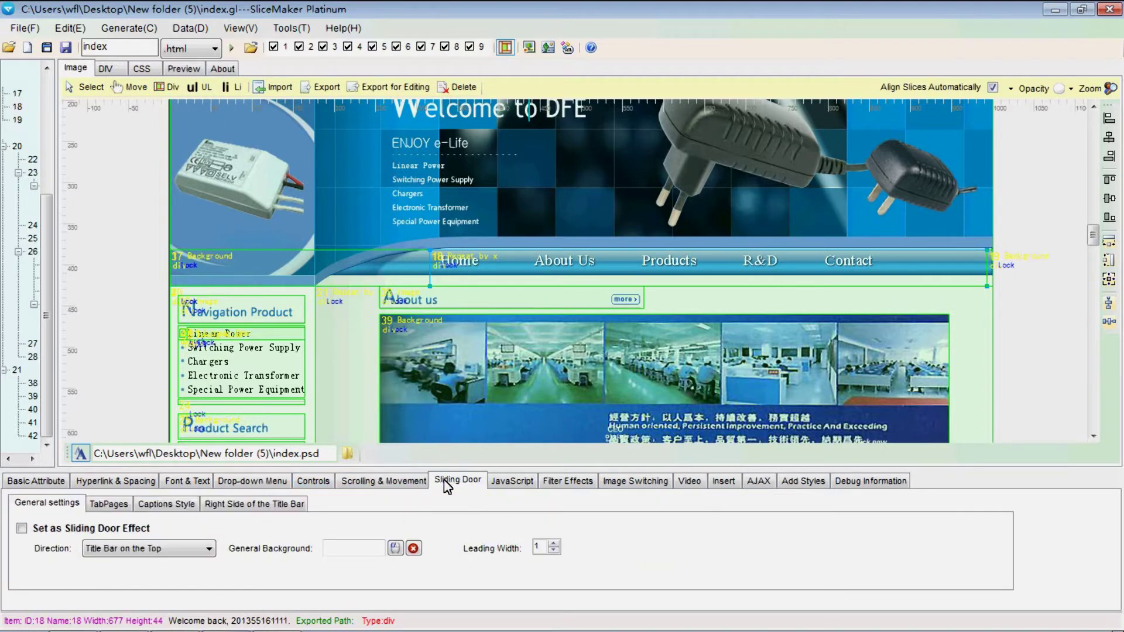
{"action": "left_click", "coordinate": [125, 510]}
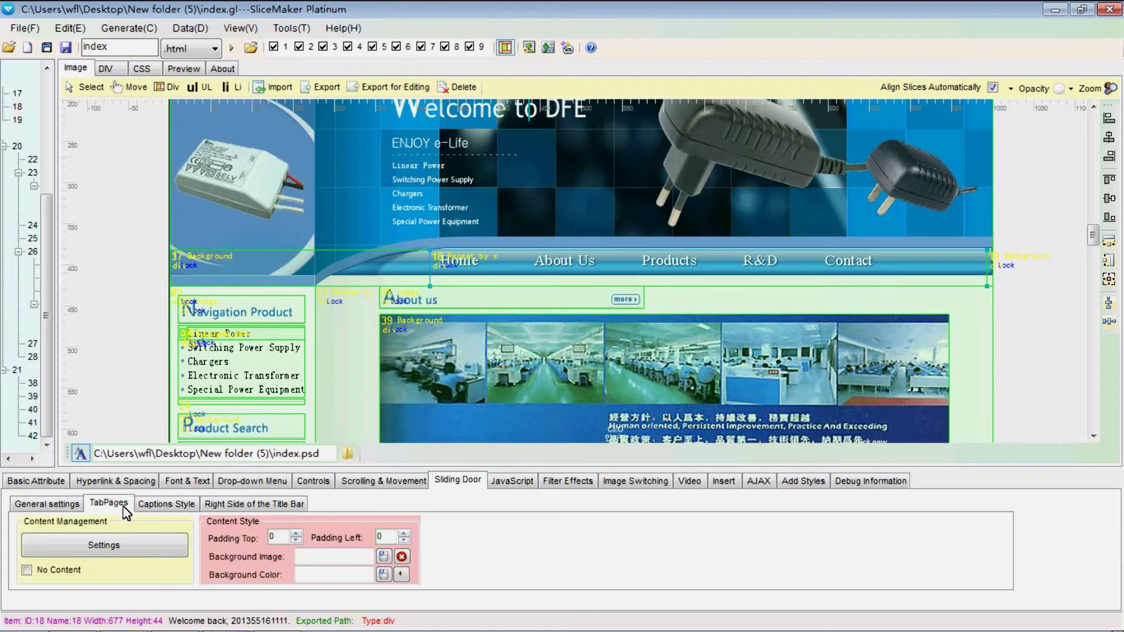
{"action": "left_click", "coordinate": [55, 504]}
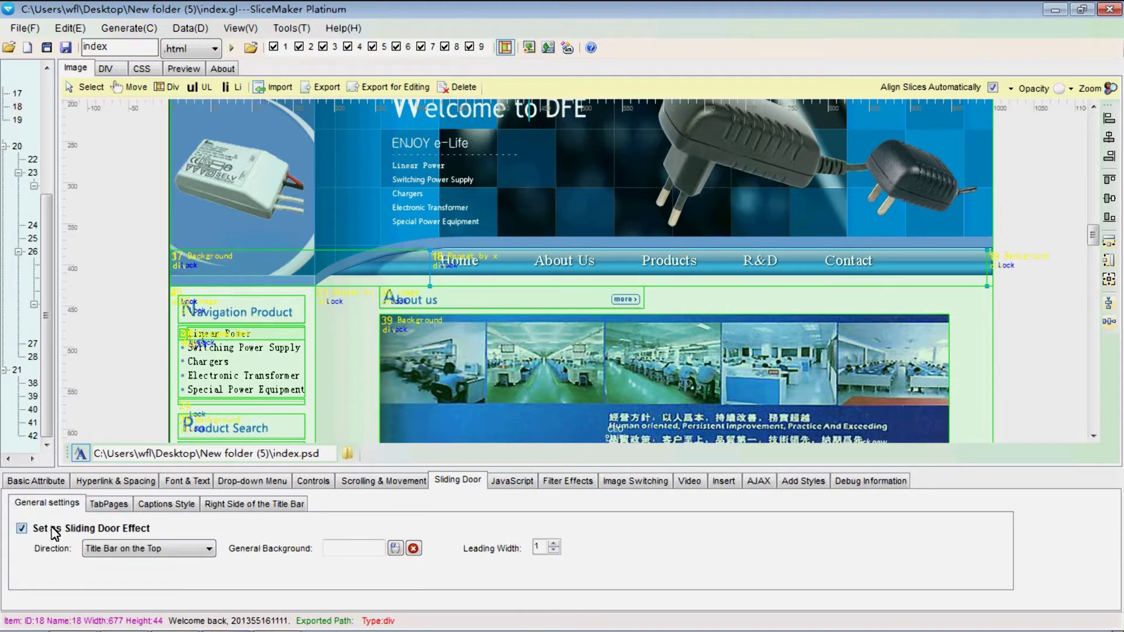
Set the navigation bar's tab pages to No Content and create five tab items in the sliding door settings.
{"action": "left_click", "coordinate": [105, 507]}
{"action": "left_click", "coordinate": [54, 571]}
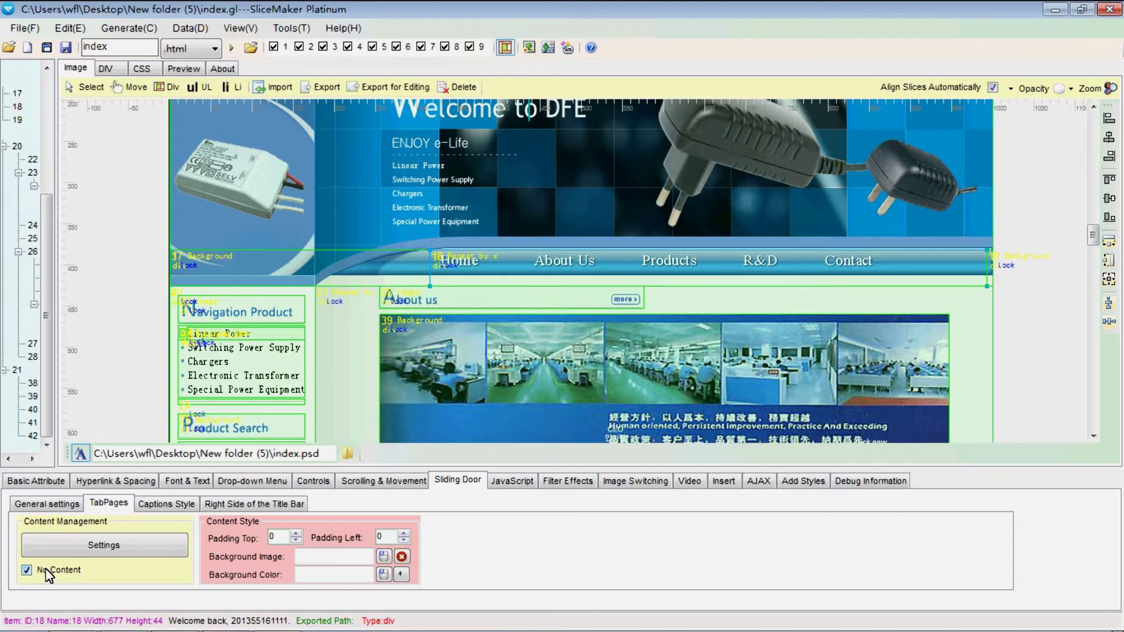
{"action": "left_click", "coordinate": [79, 546]}
{"action": "left_click", "coordinate": [170, 513]}
{"action": "left_click", "coordinate": [170, 513]}
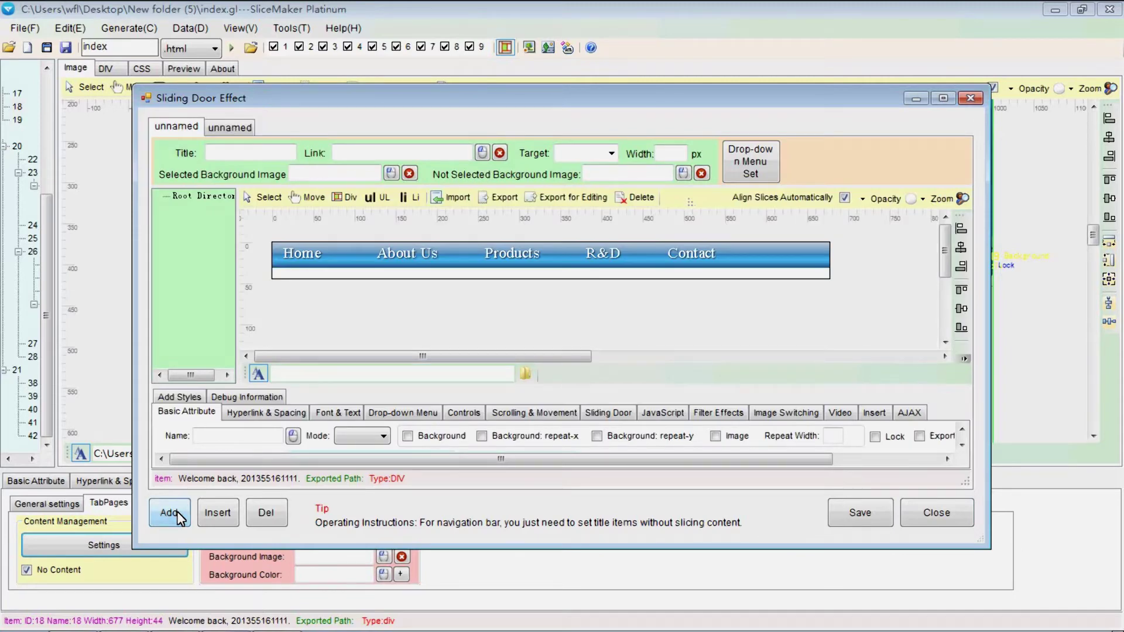
{"action": "left_click", "coordinate": [170, 513]}
{"action": "left_click", "coordinate": [170, 513]}
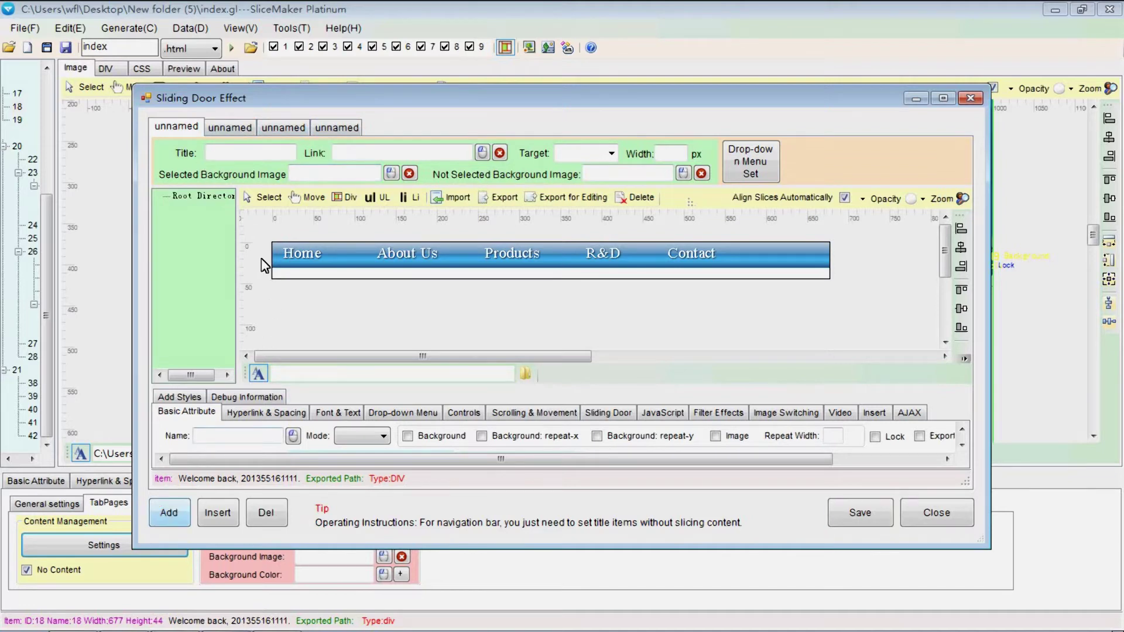
{"action": "left_click", "coordinate": [170, 512]}
Title the first three sliding door tab items Home, About Us and Products.
{"action": "left_click", "coordinate": [263, 153]}
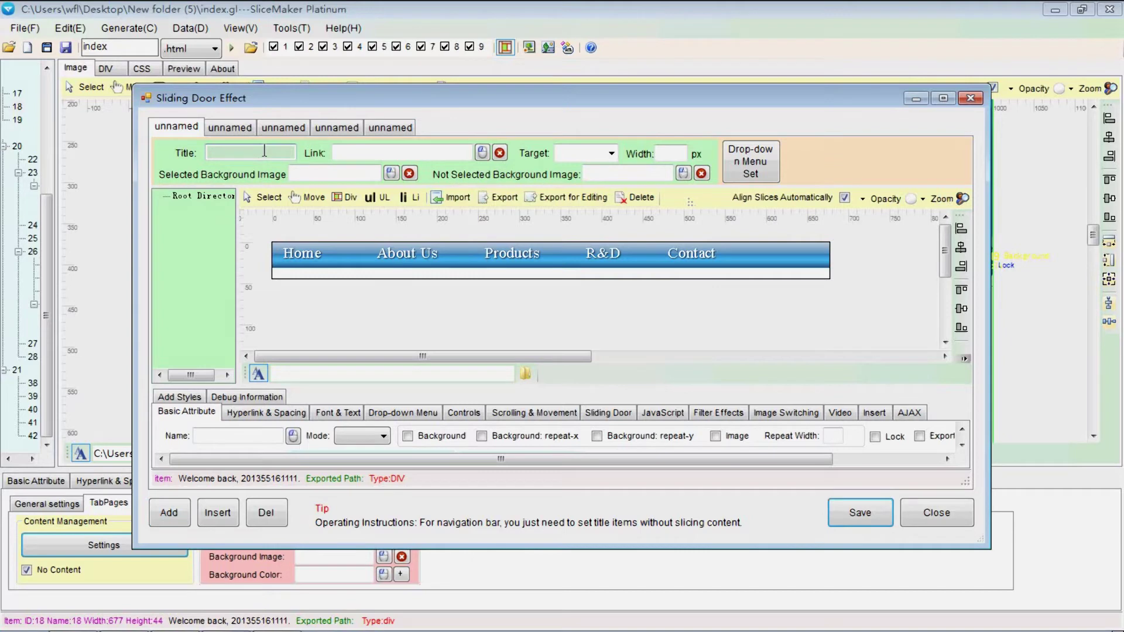
{"action": "left_click", "coordinate": [229, 127]}
{"action": "left_click", "coordinate": [251, 152]}
{"action": "type", "text": "About Us"}
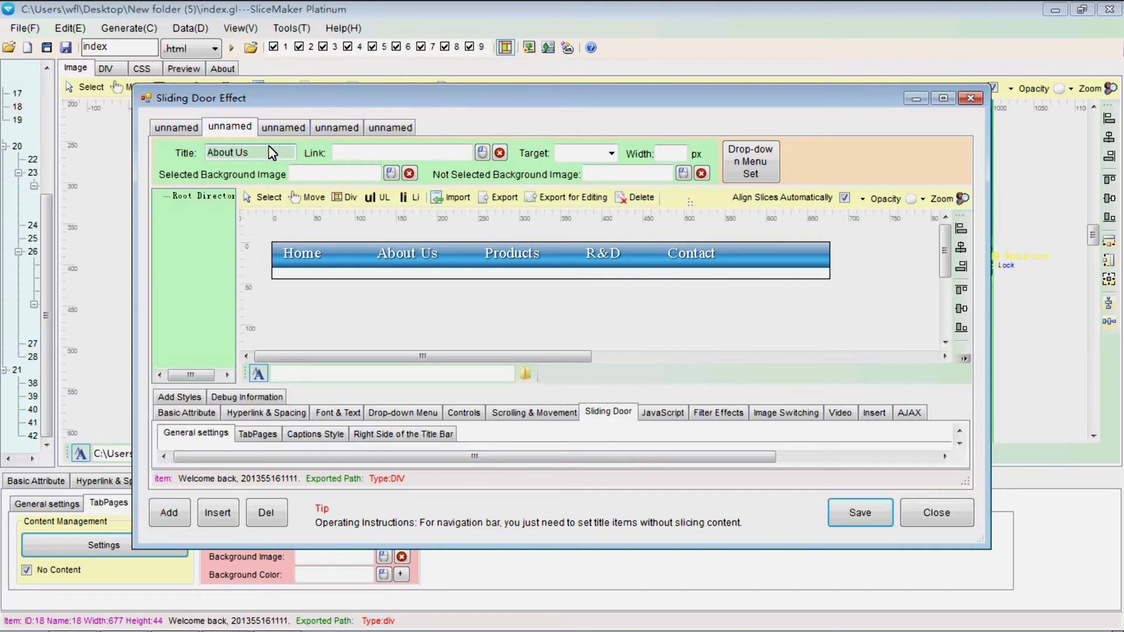
{"action": "left_click", "coordinate": [284, 126]}
{"action": "left_click", "coordinate": [290, 152]}
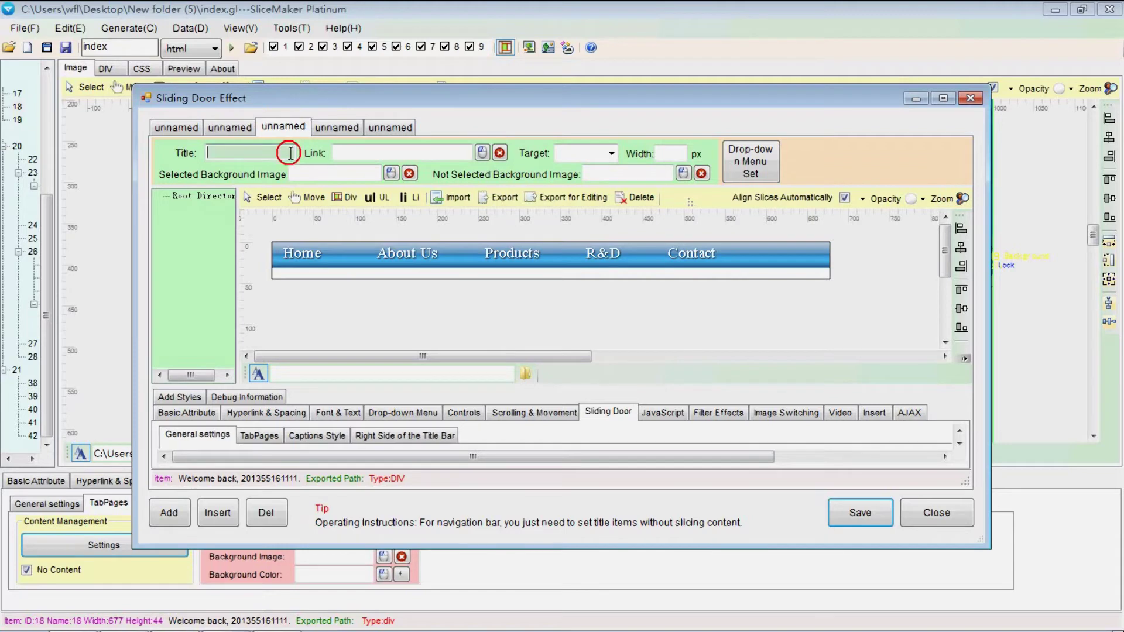
{"action": "type", "text": "Products"}
Title the last two sliding door tab items R&d and Contact, and save the tab settings.
{"action": "left_click", "coordinate": [337, 127]}
{"action": "left_click", "coordinate": [275, 152]}
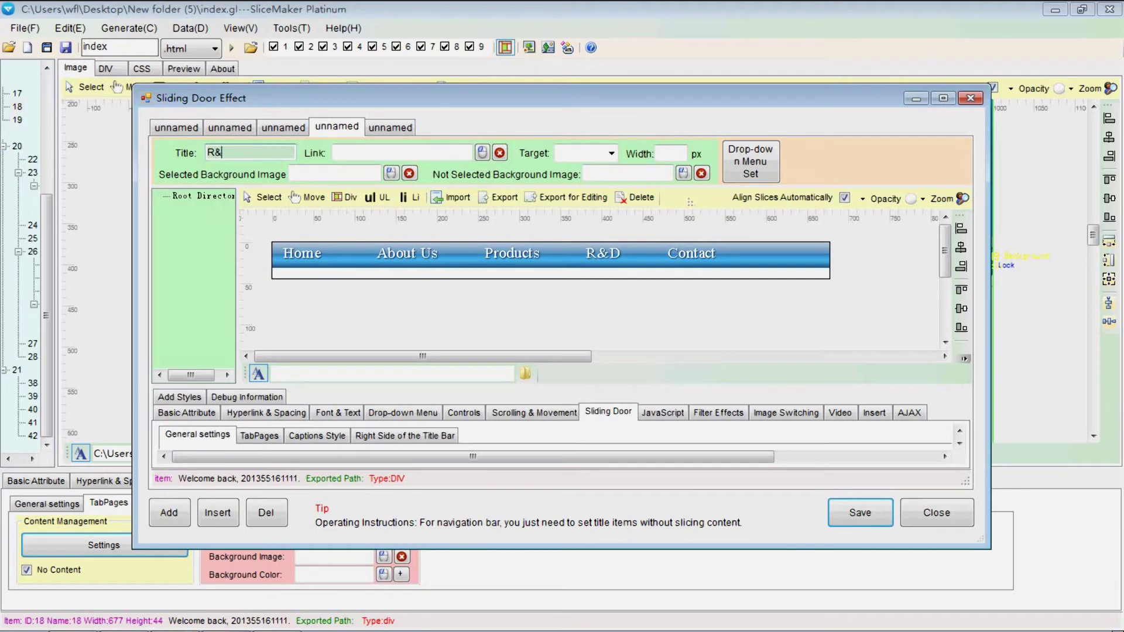
{"action": "left_click", "coordinate": [380, 127]}
{"action": "left_click", "coordinate": [260, 151]}
{"action": "type", "text": "Contact"}
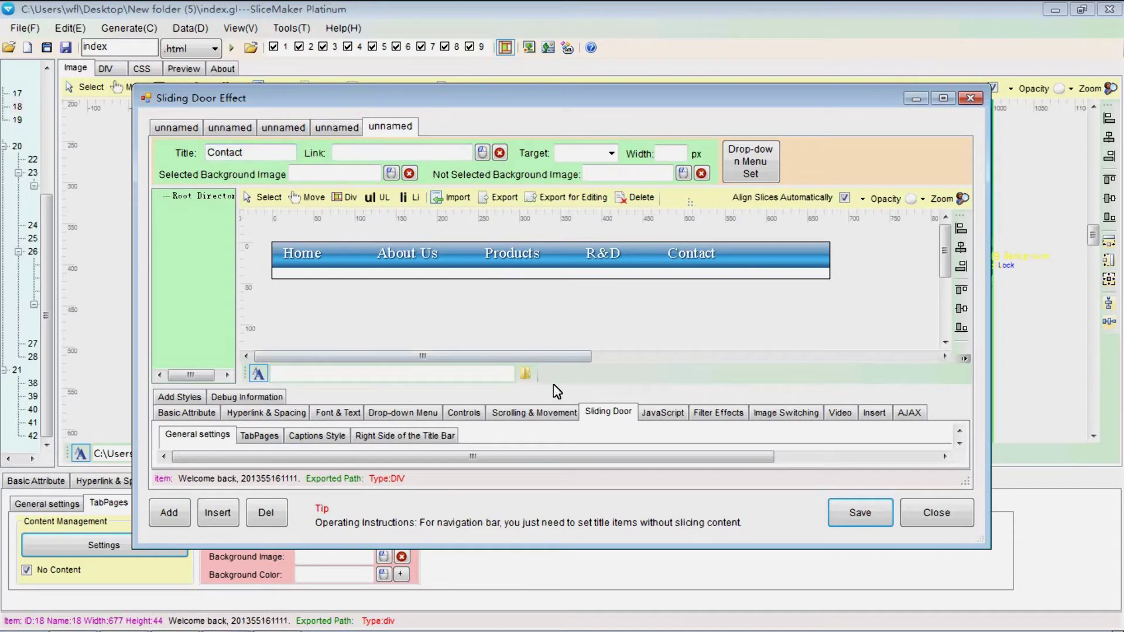
{"action": "left_click", "coordinate": [838, 511]}
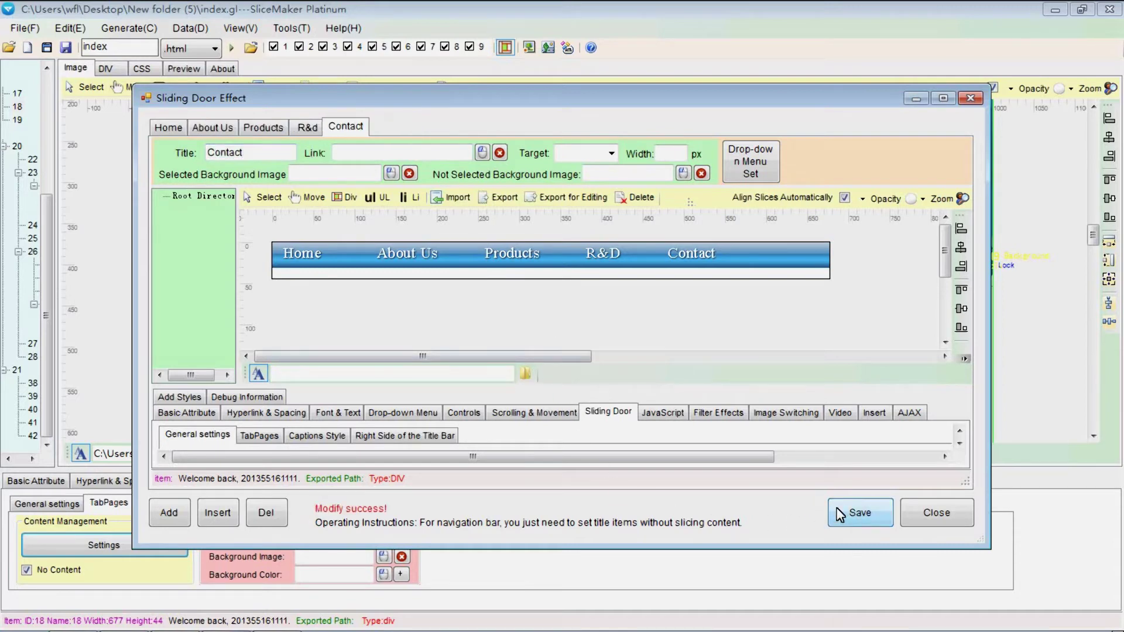
Link the Home tab item to index.htm and close the sliding door settings.
{"action": "left_click", "coordinate": [175, 131]}
{"action": "left_click", "coordinate": [373, 153]}
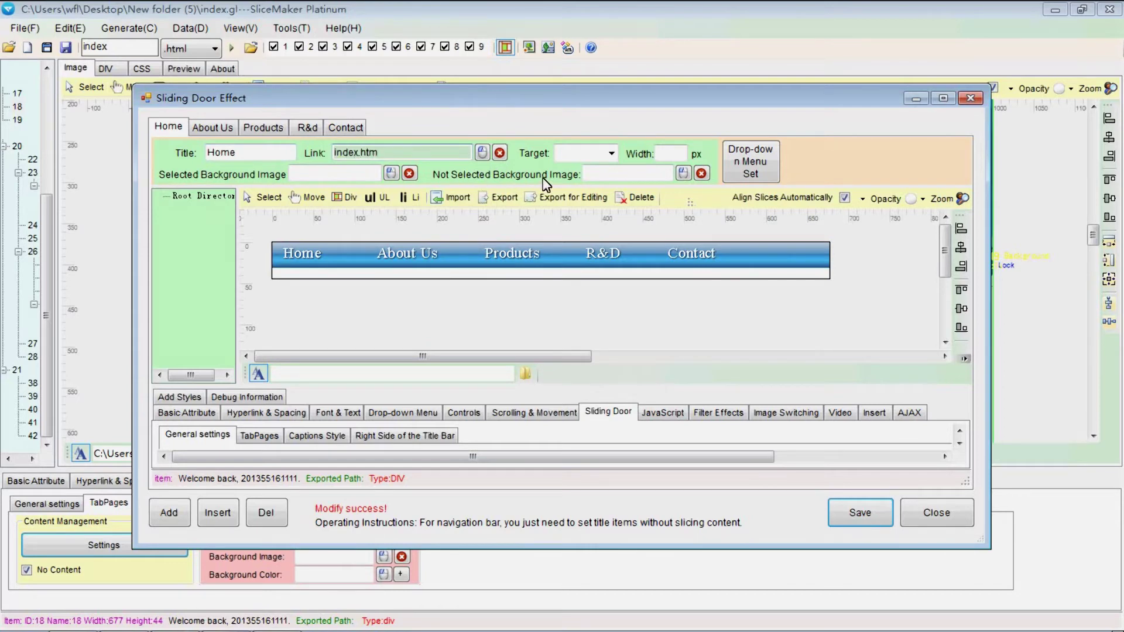
{"action": "left_click", "coordinate": [610, 153]}
{"action": "left_click", "coordinate": [670, 151]}
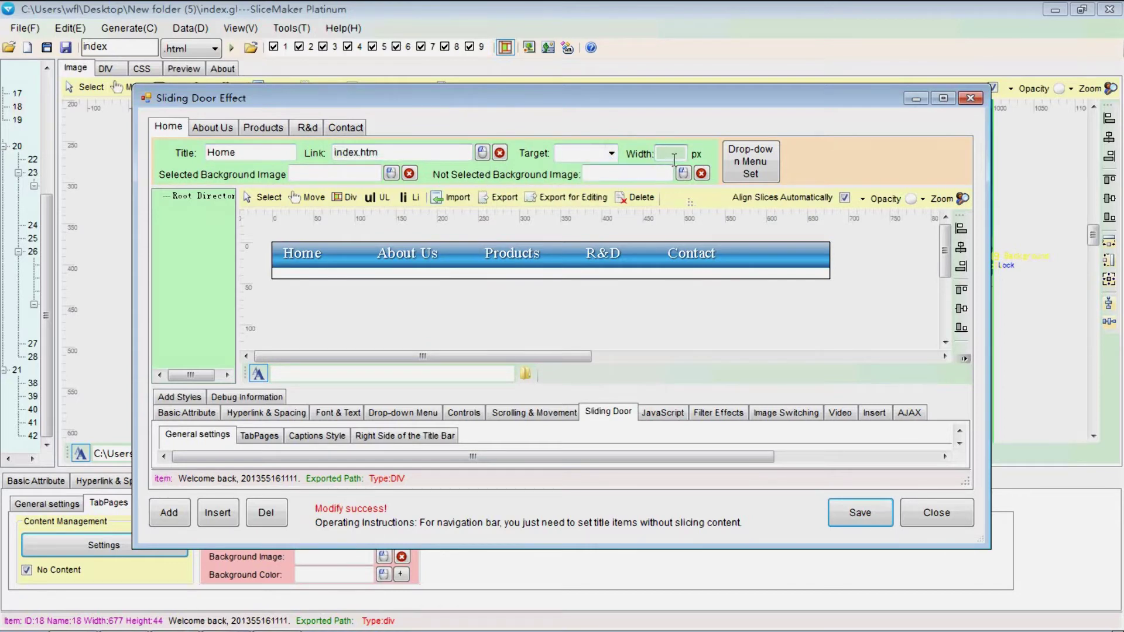
{"action": "left_click", "coordinate": [920, 513]}
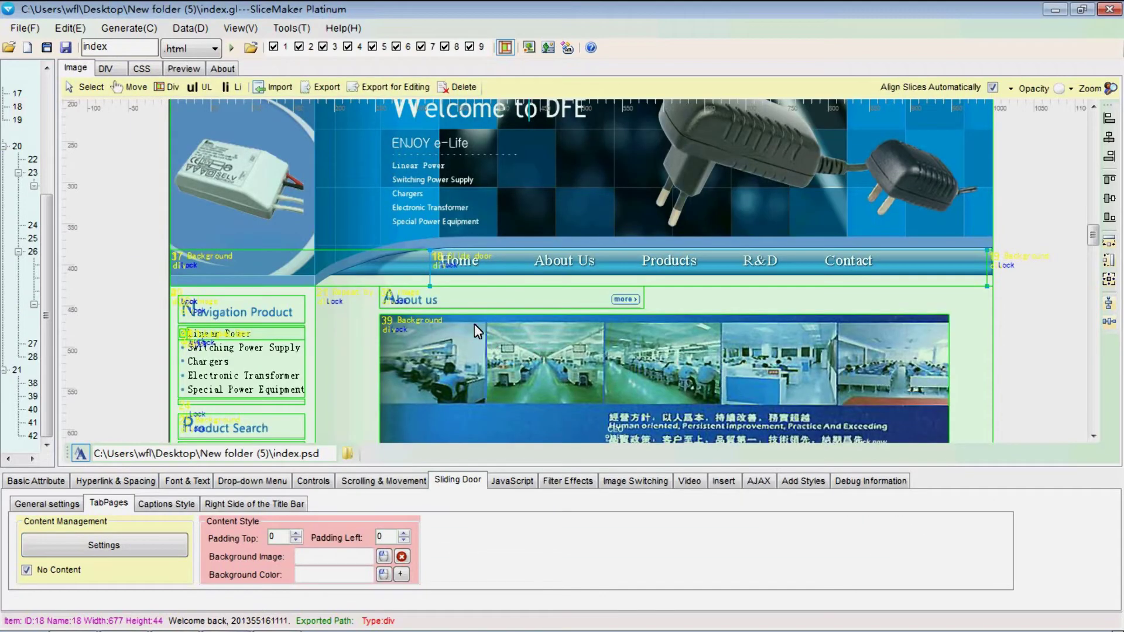
Set the sliding door title item's height to 44 and its top padding to 8.
{"action": "left_click", "coordinate": [167, 503]}
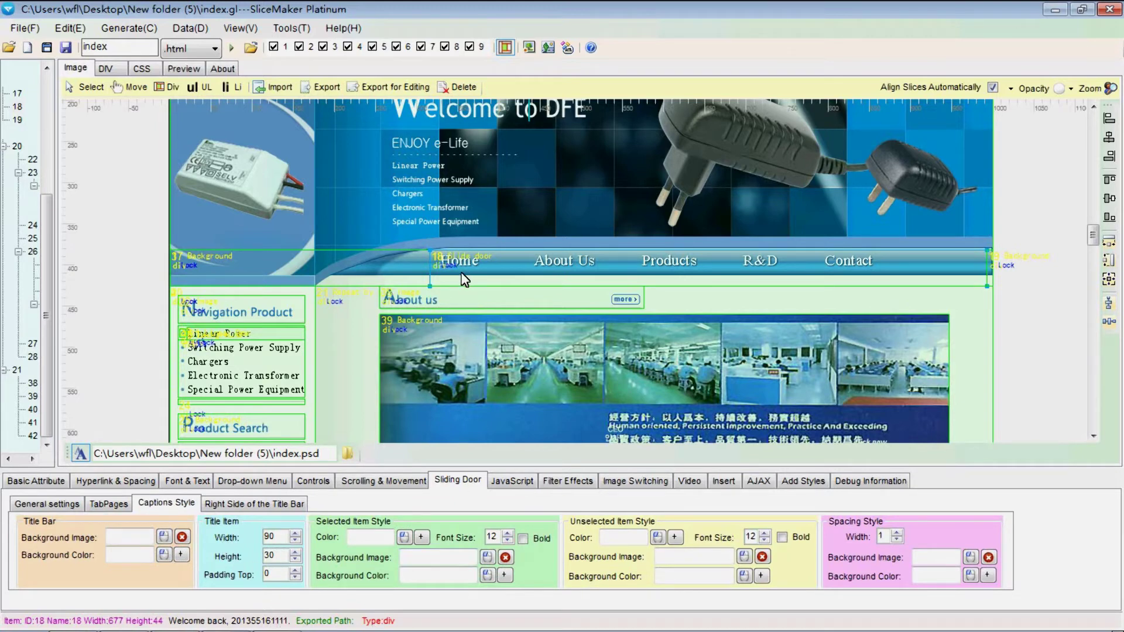
{"action": "double_click", "coordinate": [278, 556]}
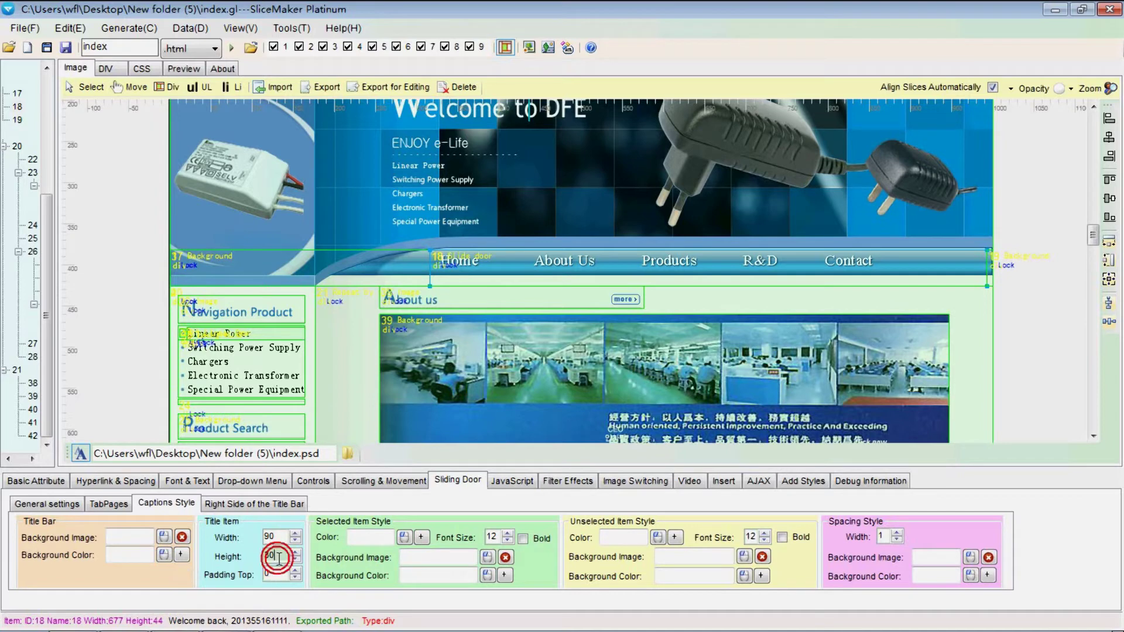
{"action": "left_click", "coordinate": [294, 574]}
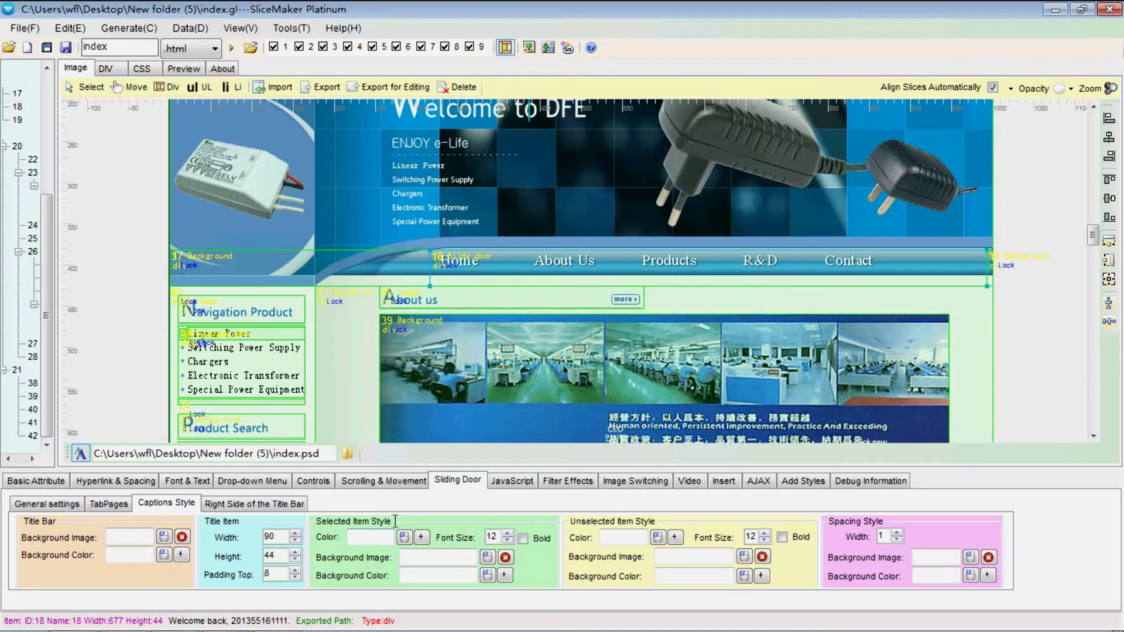
Style the title captions bold at size 14, with selected items coloured #ffff00 and unselected items #ffffff.
{"action": "left_click", "coordinate": [523, 538]}
{"action": "left_click", "coordinate": [507, 534]}
{"action": "left_click", "coordinate": [764, 534]}
{"action": "left_click", "coordinate": [765, 534]}
{"action": "left_click", "coordinate": [782, 538]}
{"action": "left_click", "coordinate": [675, 537]}
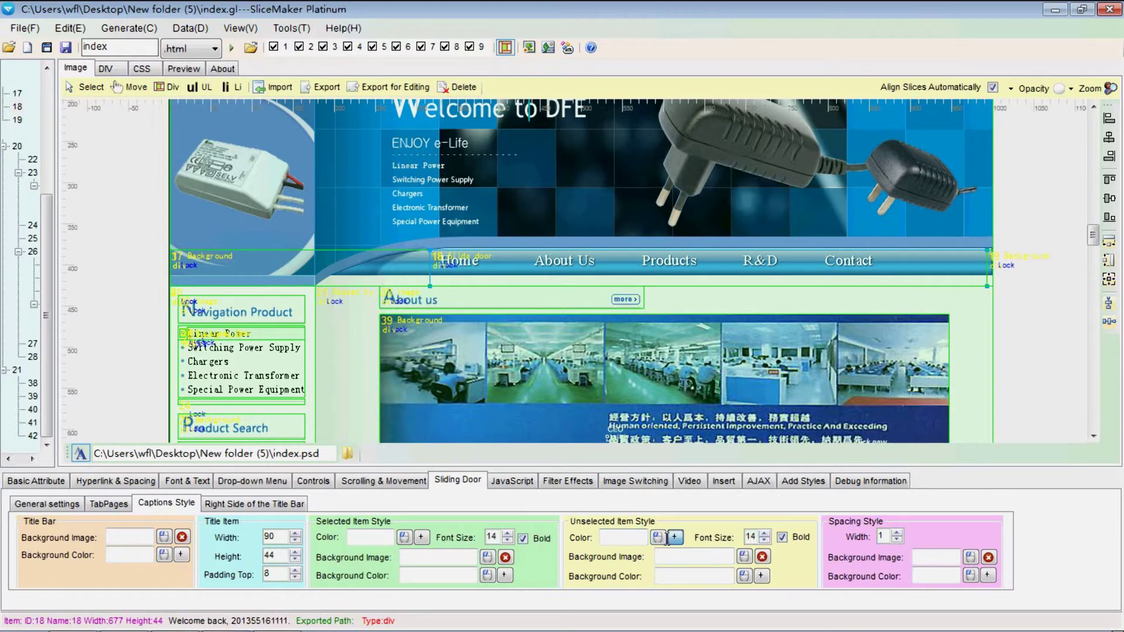
{"action": "left_click", "coordinate": [405, 537]}
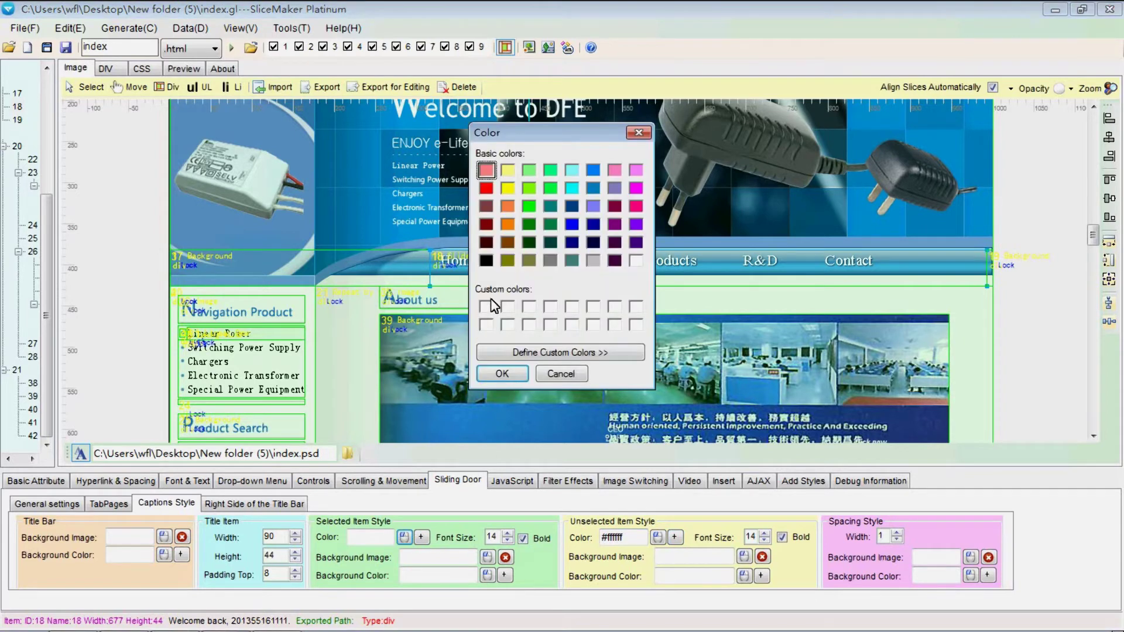
{"action": "left_click", "coordinate": [502, 374]}
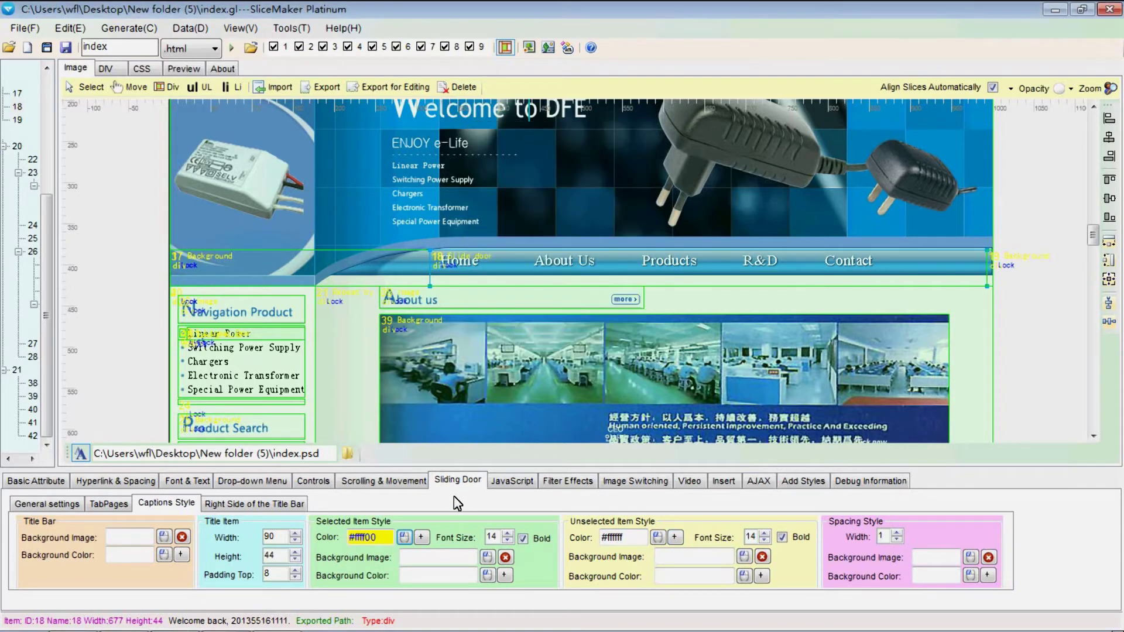
{"action": "left_click", "coordinate": [470, 559]}
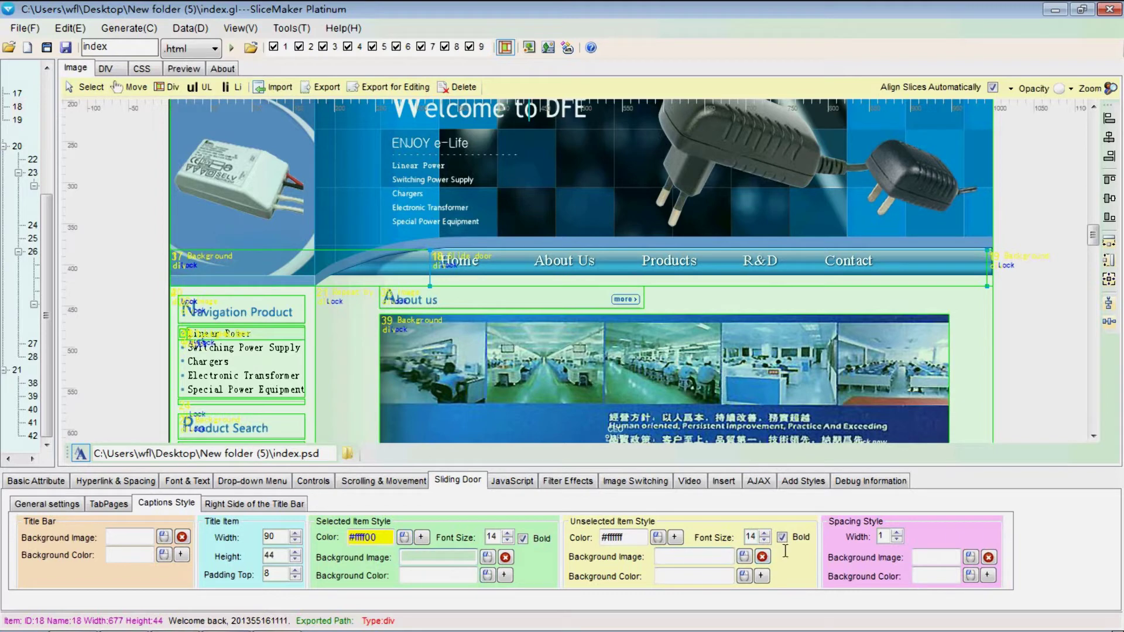
{"action": "left_click", "coordinate": [920, 559]}
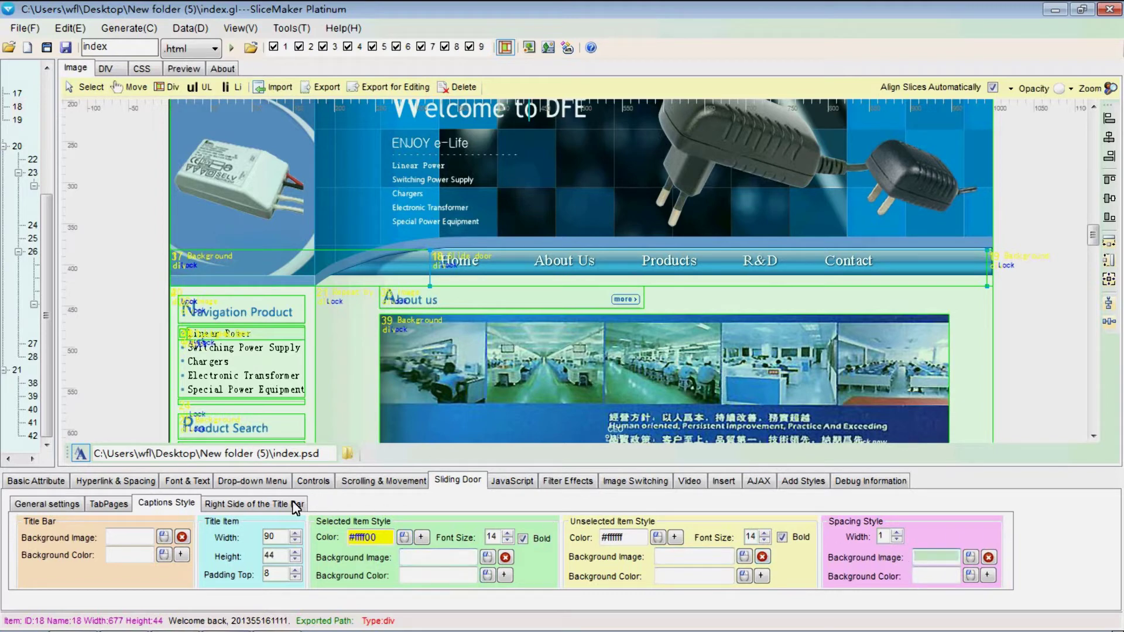
{"action": "left_click", "coordinate": [271, 507]}
{"action": "left_click", "coordinate": [144, 504]}
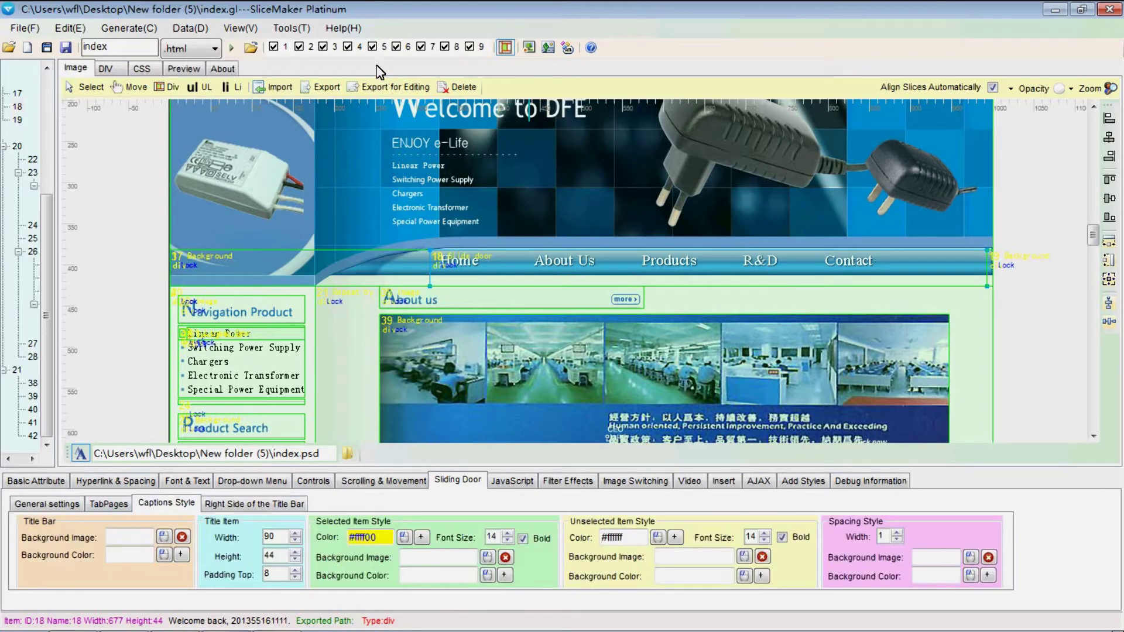
Generate the DIV and CSS, export the page over the existing index.html, and preview the navigation bar.
{"action": "left_click", "coordinate": [232, 50]}
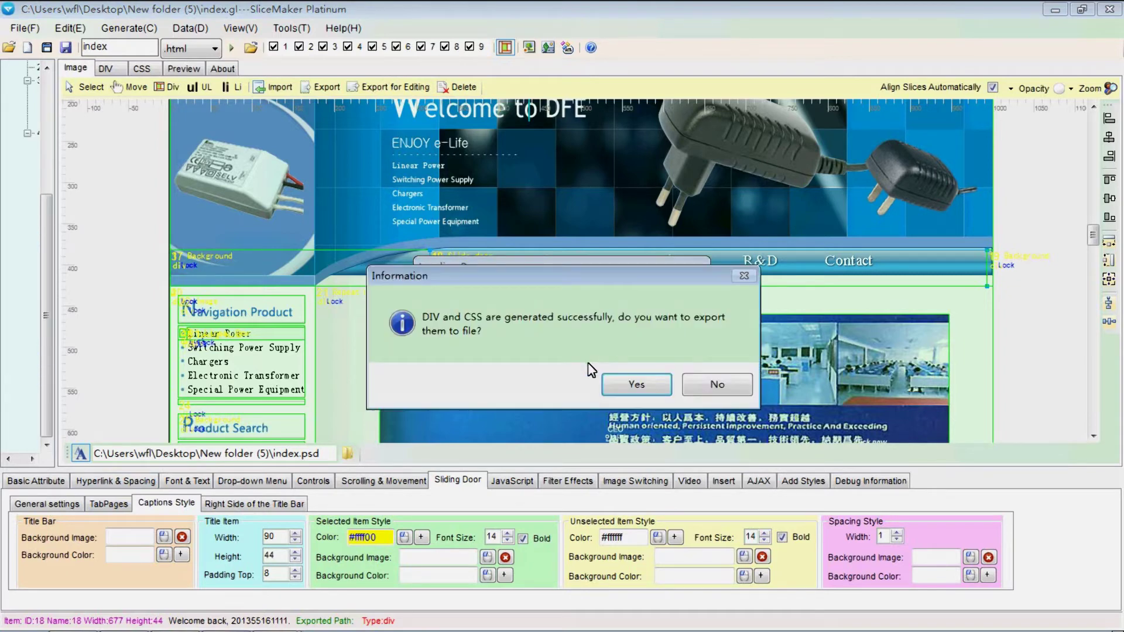
{"action": "left_click", "coordinate": [615, 388]}
{"action": "left_click", "coordinate": [708, 393]}
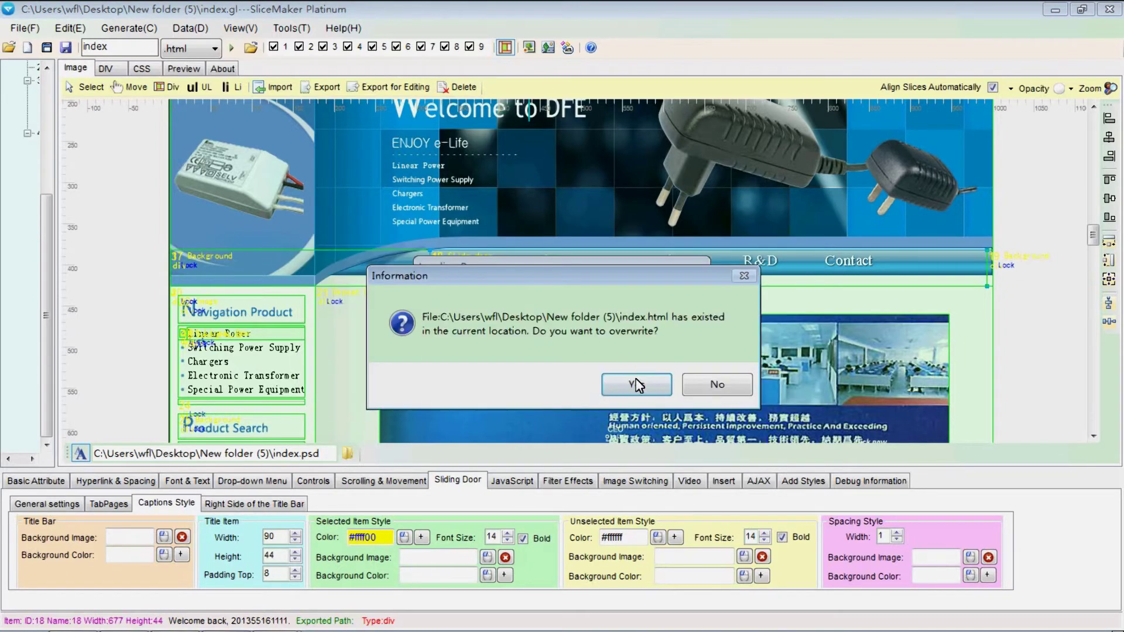
{"action": "left_click", "coordinate": [636, 382]}
{"action": "left_click", "coordinate": [644, 364]}
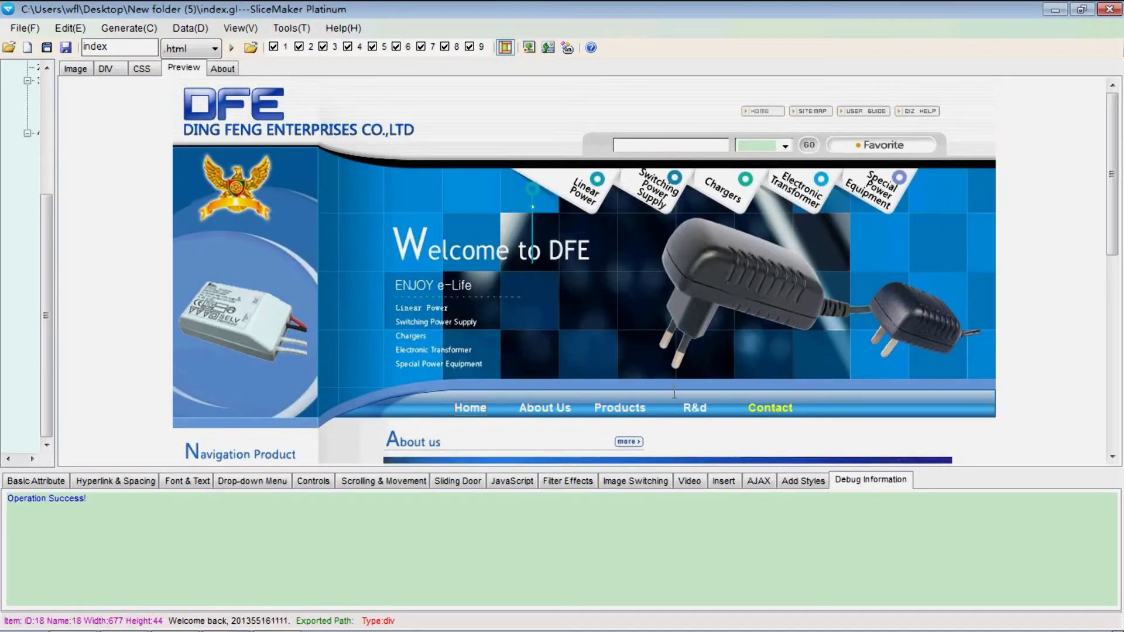
Return to the design image and set the navigation title items' top padding to 1.
{"action": "left_click", "coordinate": [74, 68]}
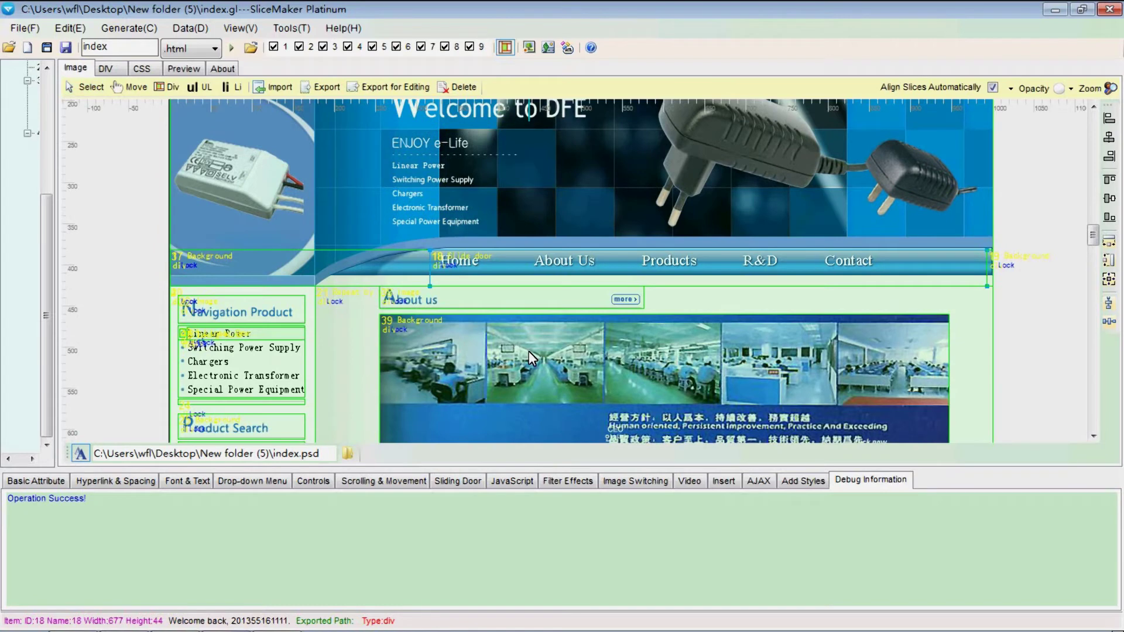
{"action": "left_click", "coordinate": [459, 481]}
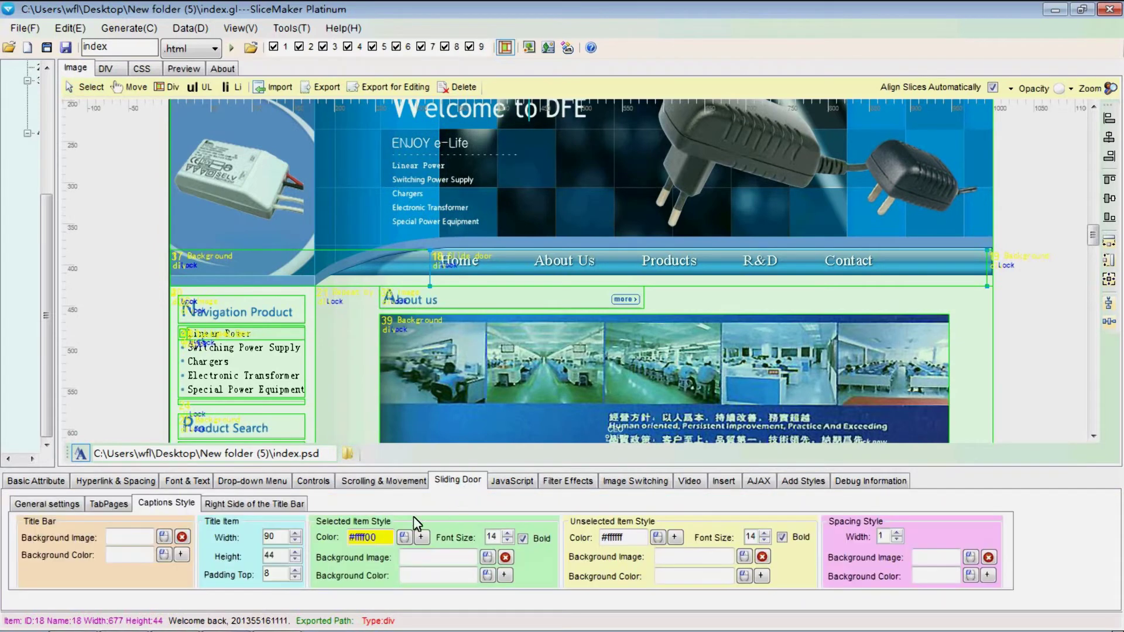
{"action": "left_click", "coordinate": [297, 578]}
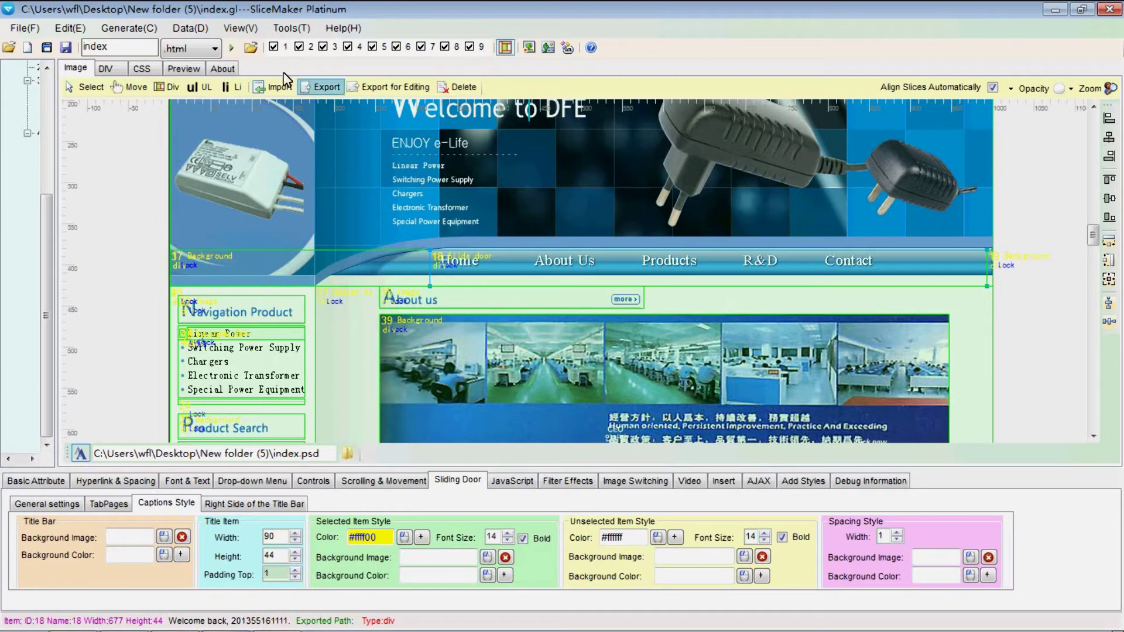
Regenerate the page and export the CSS, HTML and JavaScript files without images, overwriting the existing files.
{"action": "left_click", "coordinate": [232, 48]}
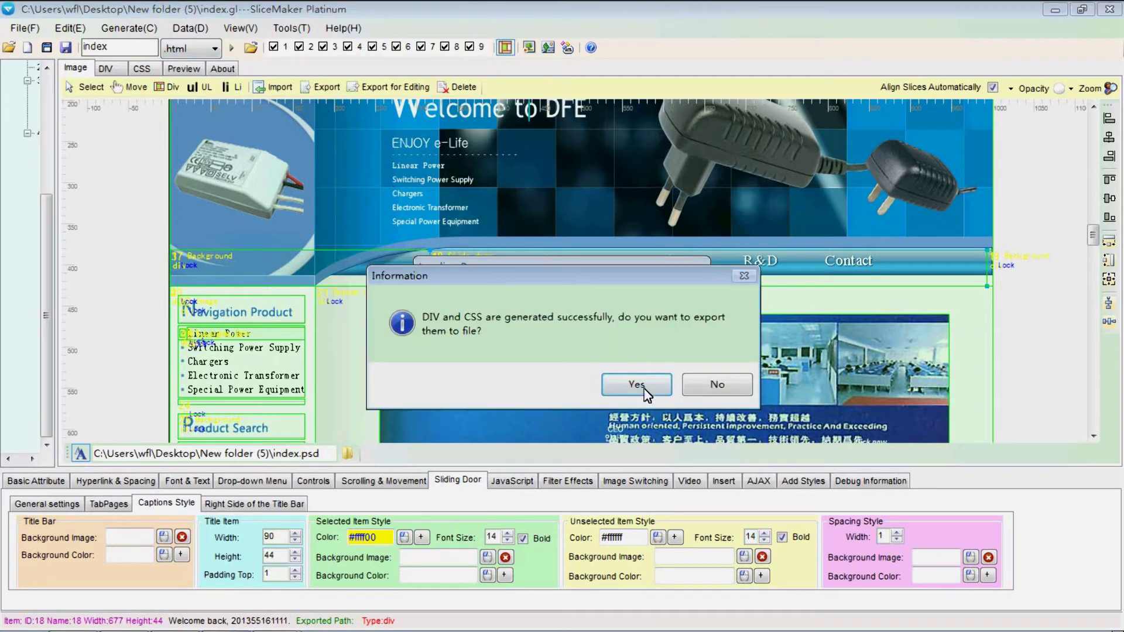
{"action": "left_click", "coordinate": [644, 391]}
{"action": "left_click", "coordinate": [426, 289]}
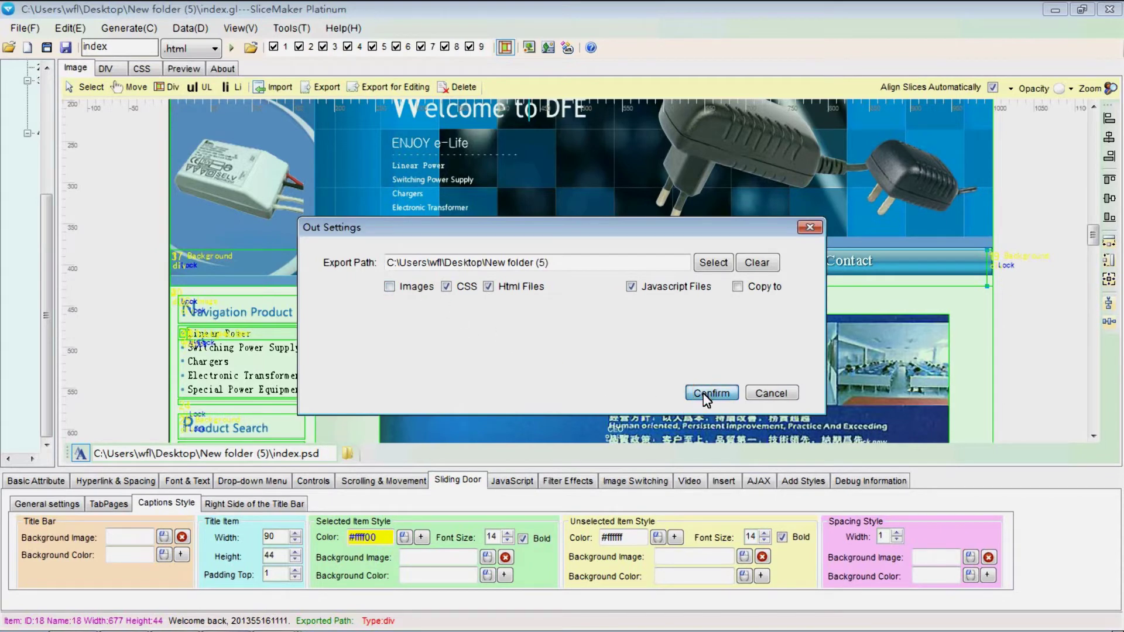
{"action": "left_click", "coordinate": [706, 393]}
{"action": "left_click", "coordinate": [632, 378]}
{"action": "left_click", "coordinate": [650, 359]}
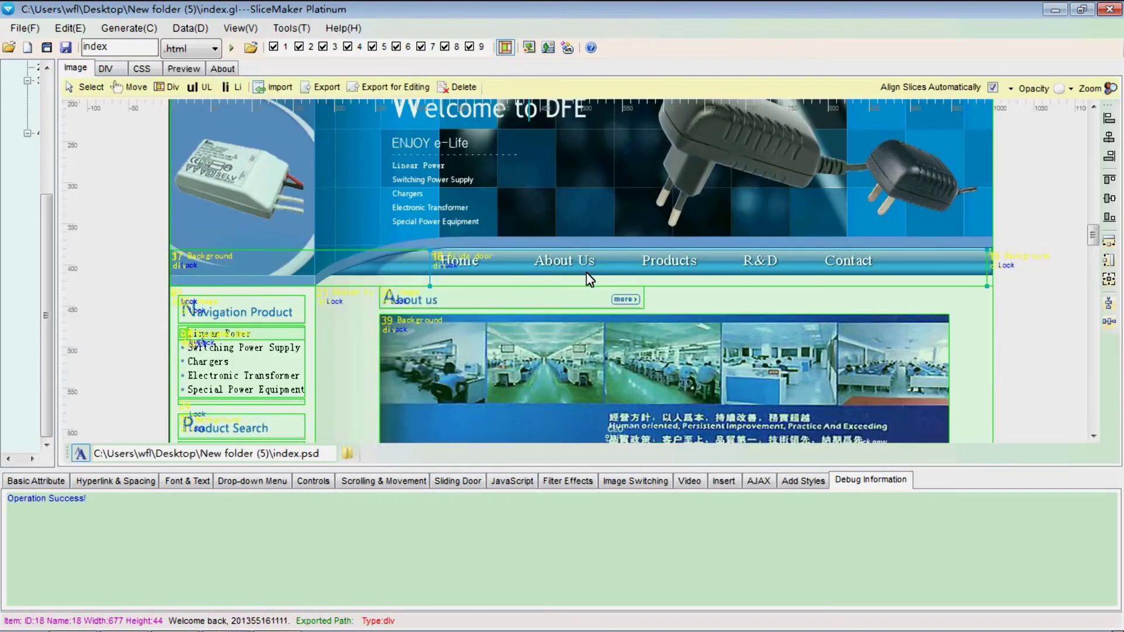
Set the width of the navigation bar's title items to 120.
{"action": "left_click", "coordinate": [451, 480]}
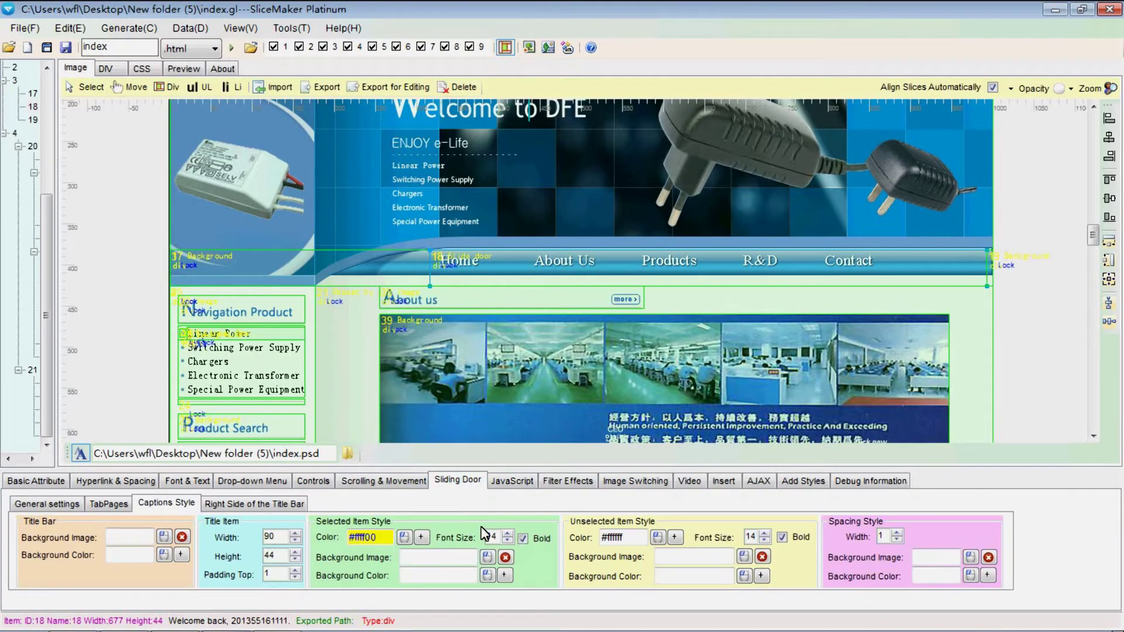
{"action": "left_click", "coordinate": [295, 533]}
{"action": "left_click", "coordinate": [295, 534]}
{"action": "left_click", "coordinate": [295, 534]}
{"action": "left_click", "coordinate": [295, 534]}
{"action": "left_click", "coordinate": [295, 534]}
{"action": "left_click", "coordinate": [295, 533]}
{"action": "left_click", "coordinate": [295, 533]}
{"action": "left_click", "coordinate": [295, 534]}
{"action": "left_click", "coordinate": [295, 534]}
{"action": "left_click", "coordinate": [295, 533]}
{"action": "left_click", "coordinate": [295, 534]}
{"action": "left_click", "coordinate": [295, 533]}
{"action": "left_click", "coordinate": [295, 541]}
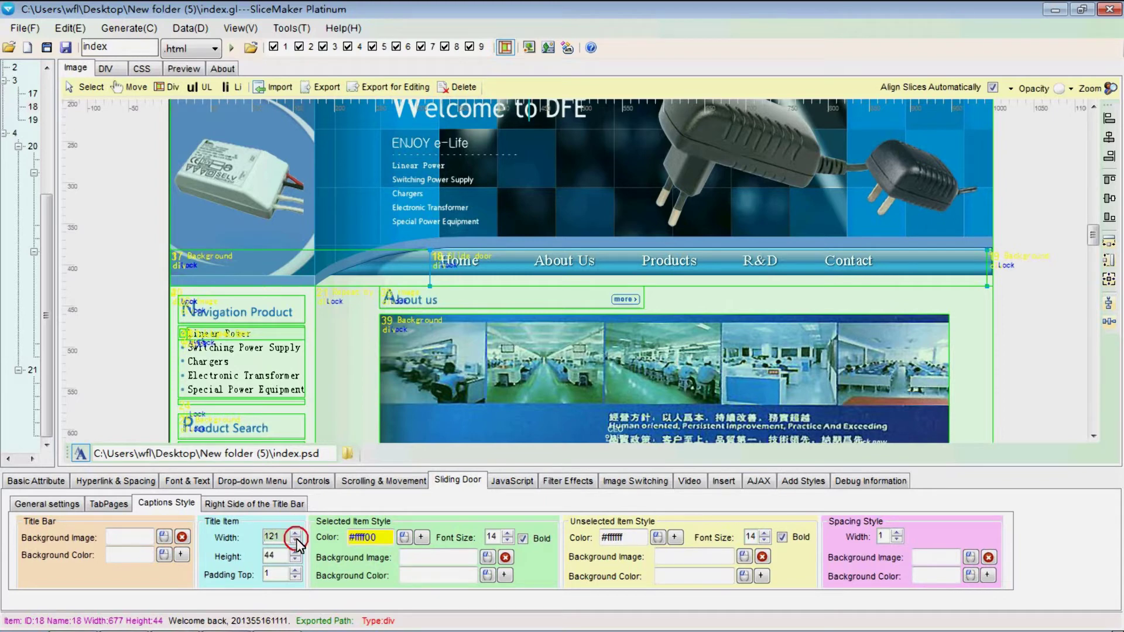
Generate and export the page again without images, overwriting index.html, and check the preview down to the footer.
{"action": "left_click", "coordinate": [231, 48]}
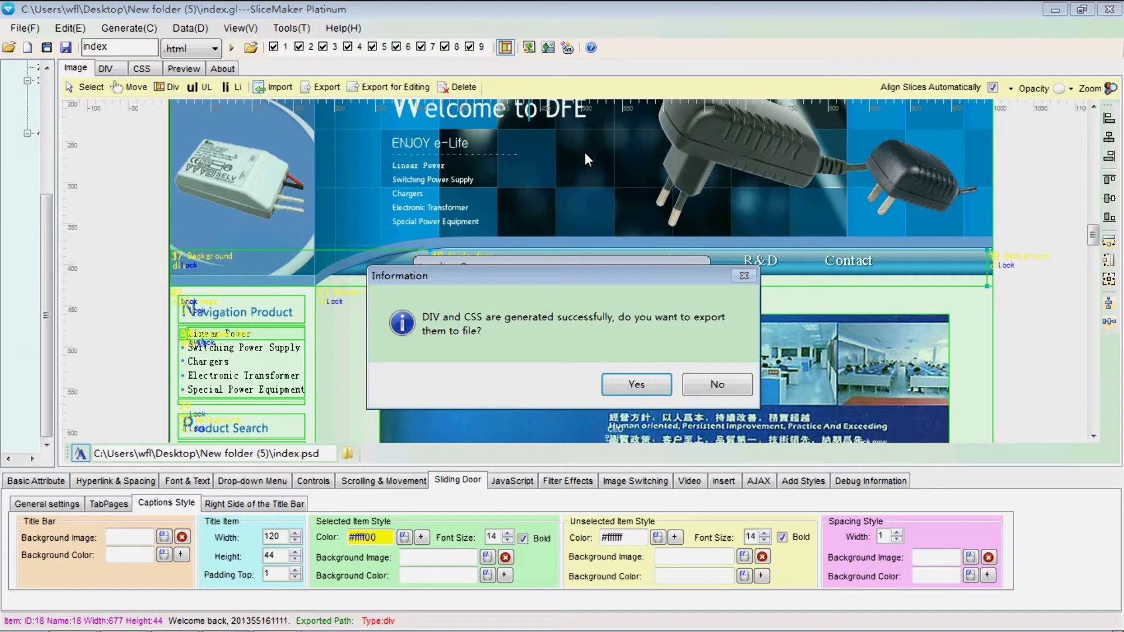
{"action": "left_click", "coordinate": [619, 388]}
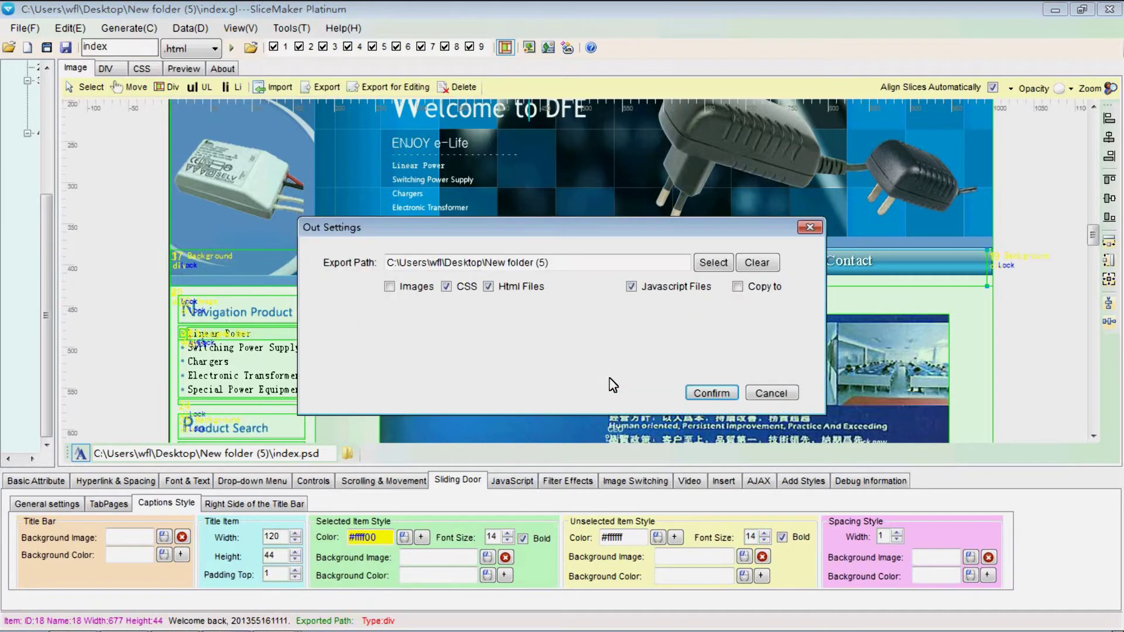
{"action": "left_click", "coordinate": [711, 387]}
{"action": "left_click", "coordinate": [663, 385]}
{"action": "left_click", "coordinate": [647, 361]}
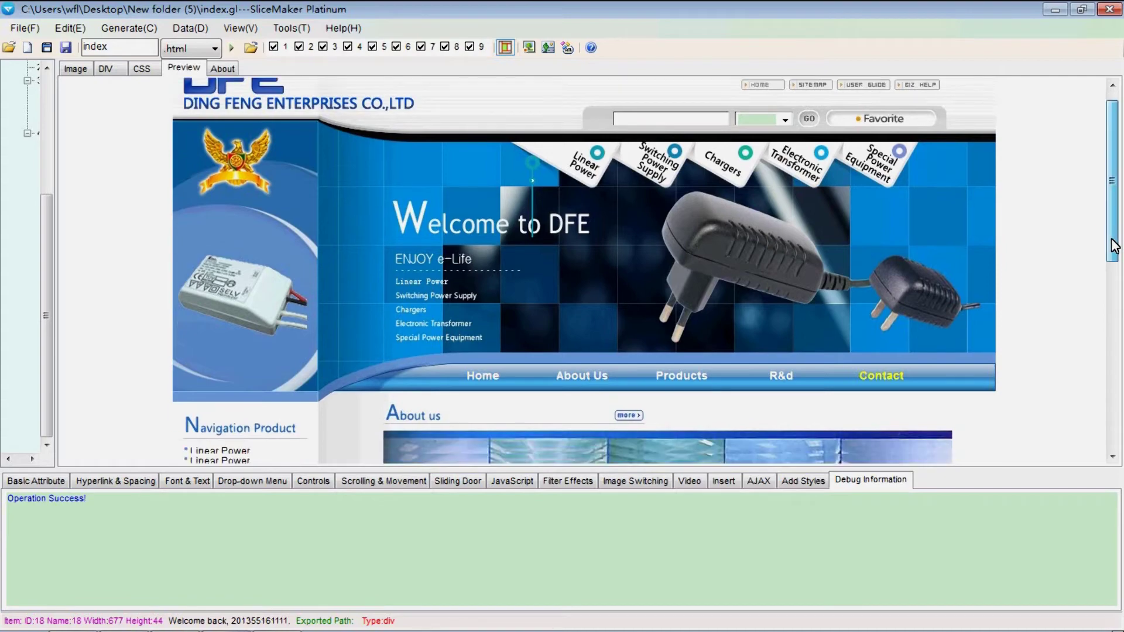
{"action": "scroll", "coordinate": [1077, 357], "scroll_direction": "down", "scroll_amount": 6}
{"action": "scroll", "coordinate": [1073, 388], "scroll_direction": "down", "scroll_amount": 2}
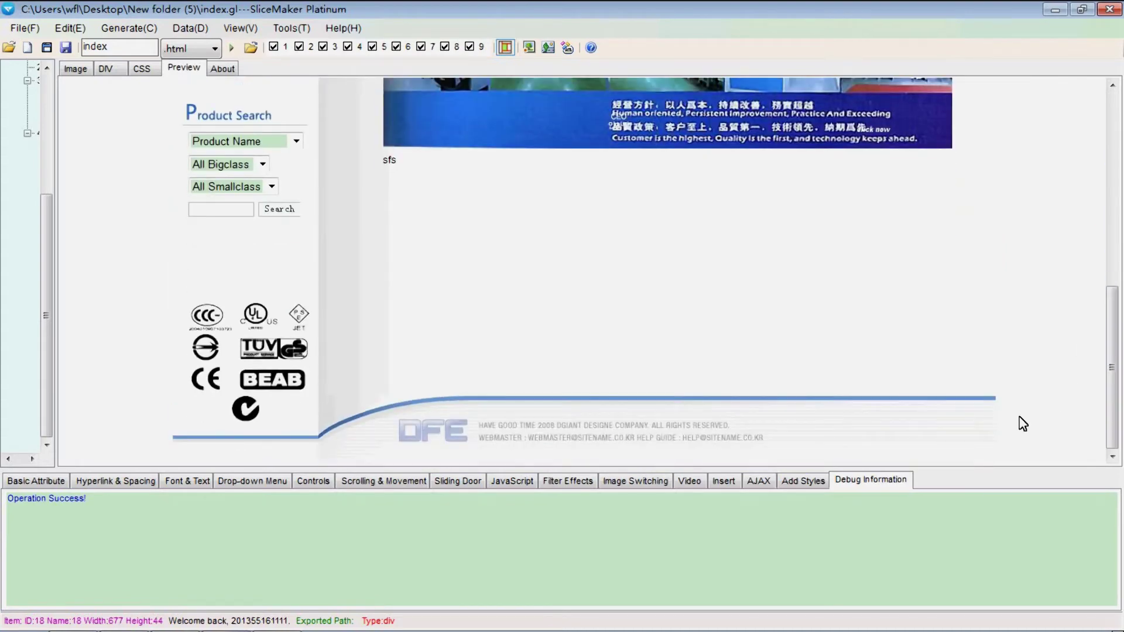
Select the product picture strip div in the design image and set the slice overlay opacity to 1%.
{"action": "left_click", "coordinate": [105, 69]}
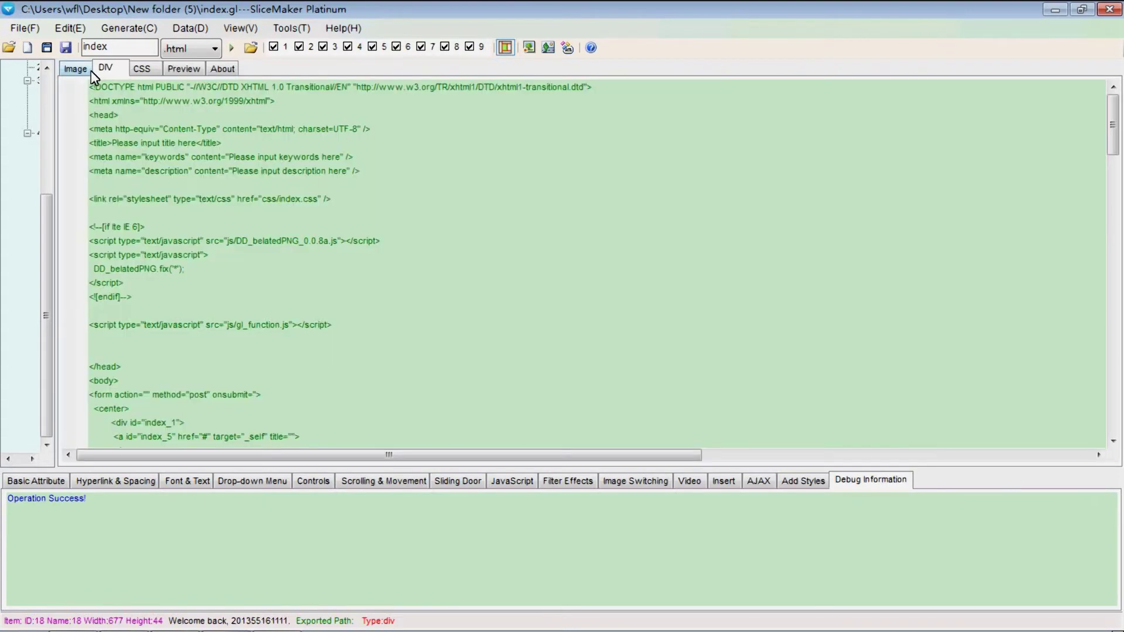
{"action": "left_click", "coordinate": [76, 68]}
{"action": "scroll", "coordinate": [1092, 240], "scroll_direction": "down", "scroll_amount": 6}
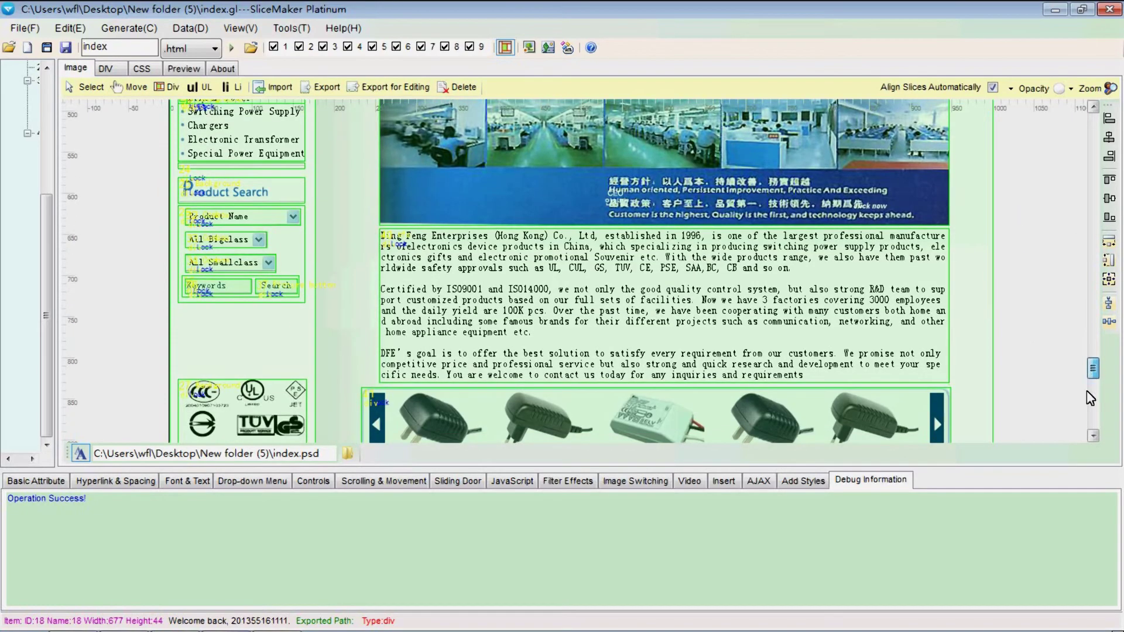
{"action": "left_click", "coordinate": [579, 332]}
{"action": "left_click", "coordinate": [1069, 89]}
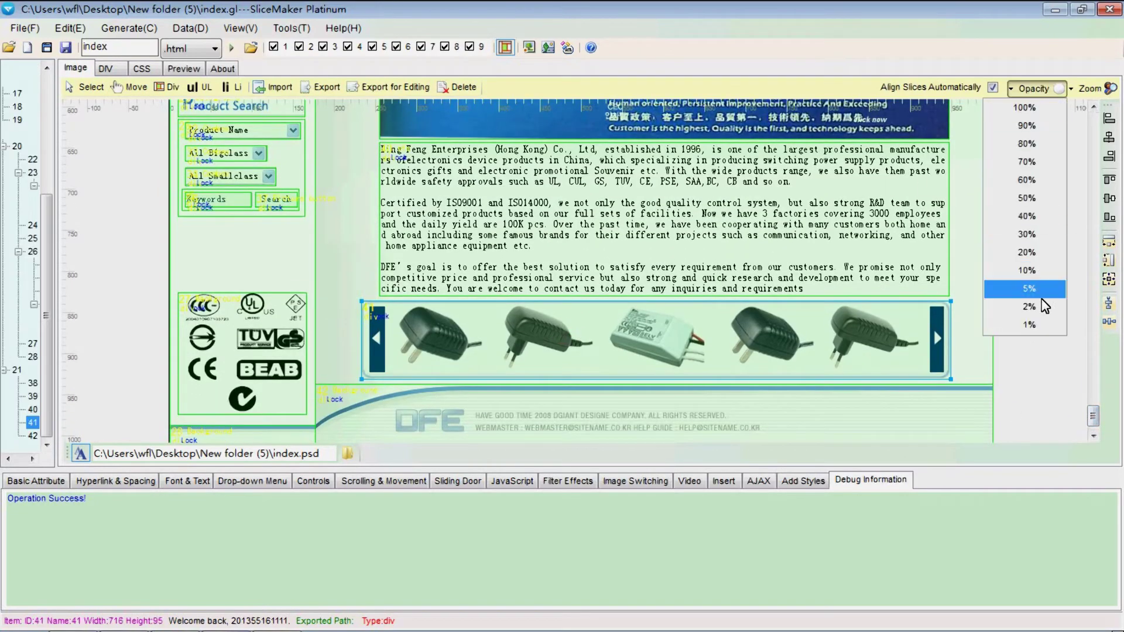
{"action": "left_click", "coordinate": [1042, 321]}
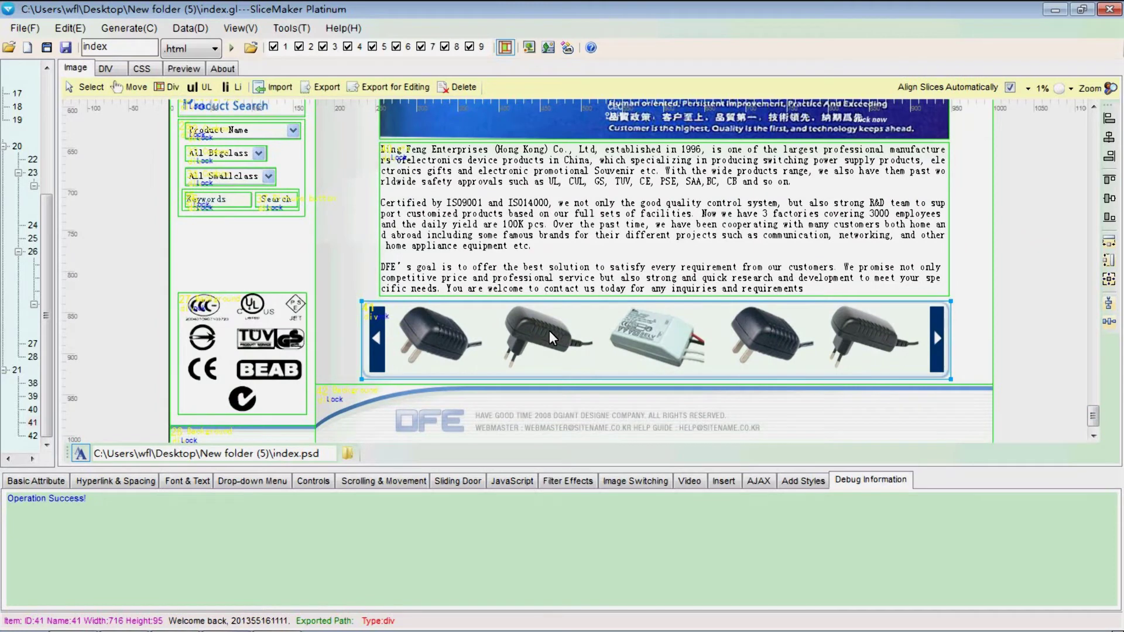
Slice the product strip into a left arrow div about 35 px wide, a middle pictures div, and a right arrow div about 28 px wide.
{"action": "left_click", "coordinate": [389, 314]}
{"action": "right_click", "coordinate": [391, 319]}
{"action": "key", "text": "Escape"}
{"action": "left_click", "coordinate": [170, 88]}
{"action": "left_click_drag", "start_coordinate": [363, 304], "coordinate": [392, 369]}
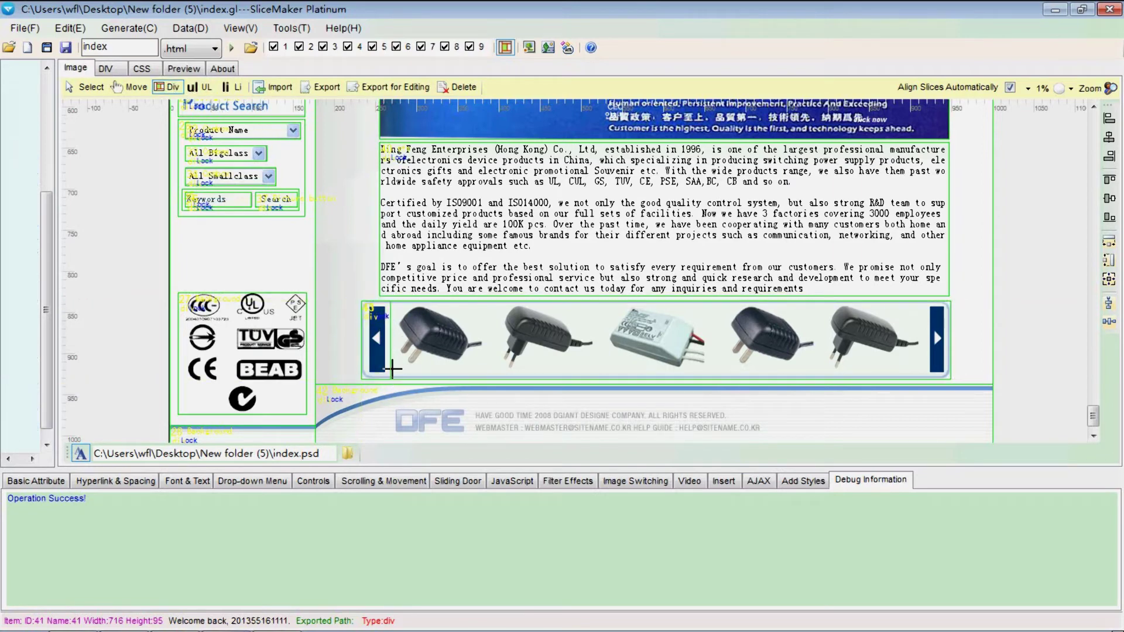
{"action": "left_click_drag", "start_coordinate": [391, 302], "coordinate": [928, 378]}
{"action": "left_click_drag", "start_coordinate": [927, 302], "coordinate": [950, 378]}
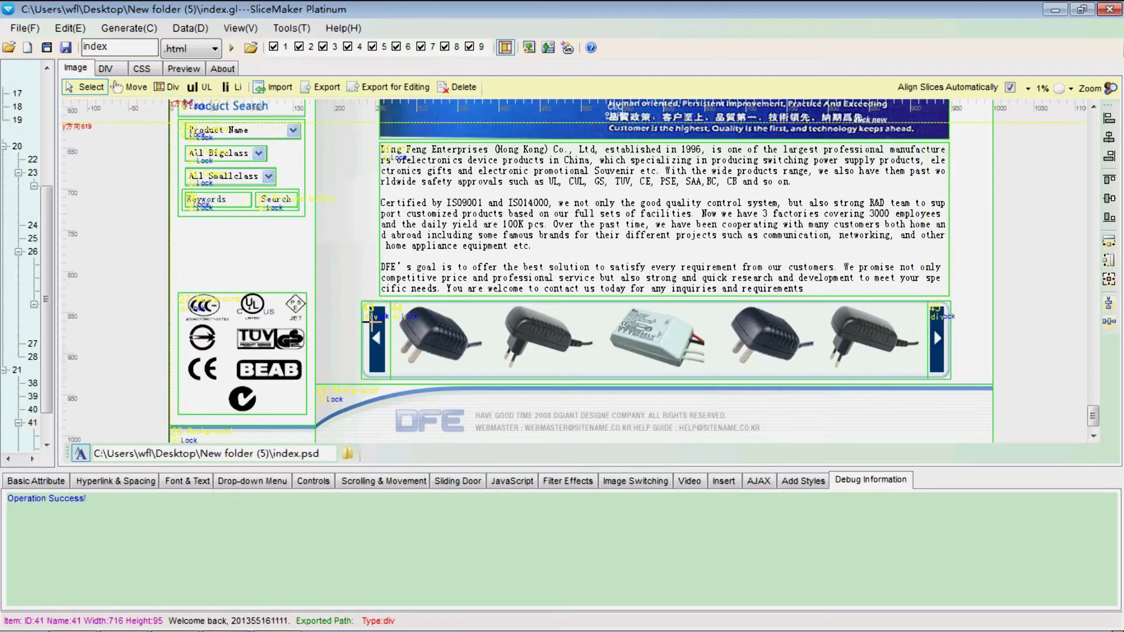
Set the left and right arrow divs of the product strip to the Image type.
{"action": "right_click", "coordinate": [373, 322]}
{"action": "left_click", "coordinate": [479, 404]}
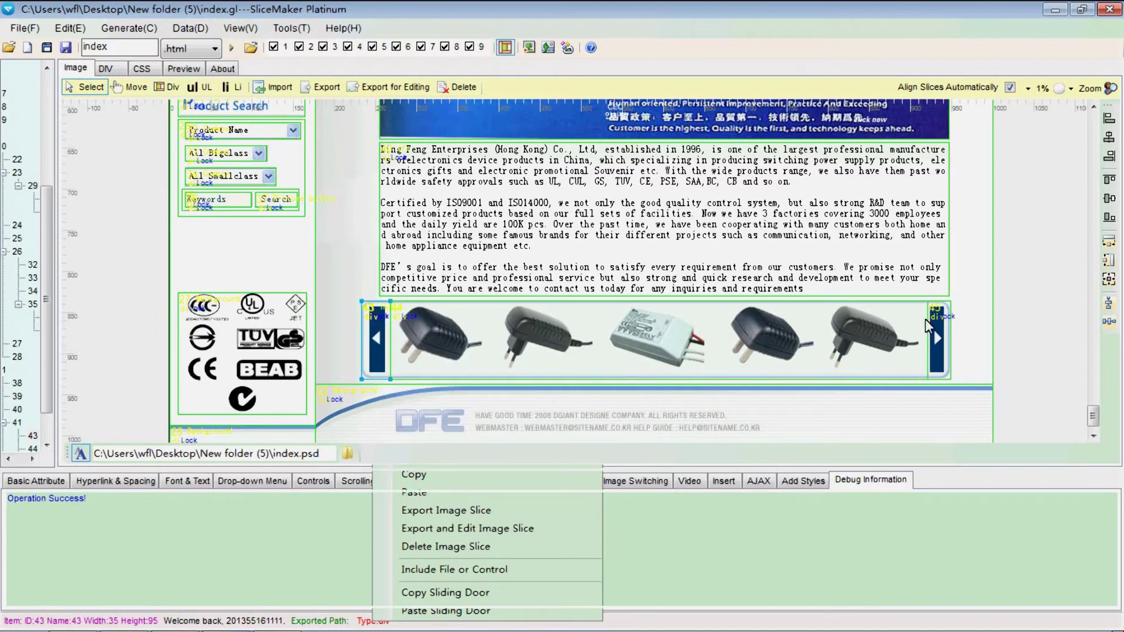
{"action": "right_click", "coordinate": [936, 319]}
{"action": "left_click", "coordinate": [945, 423]}
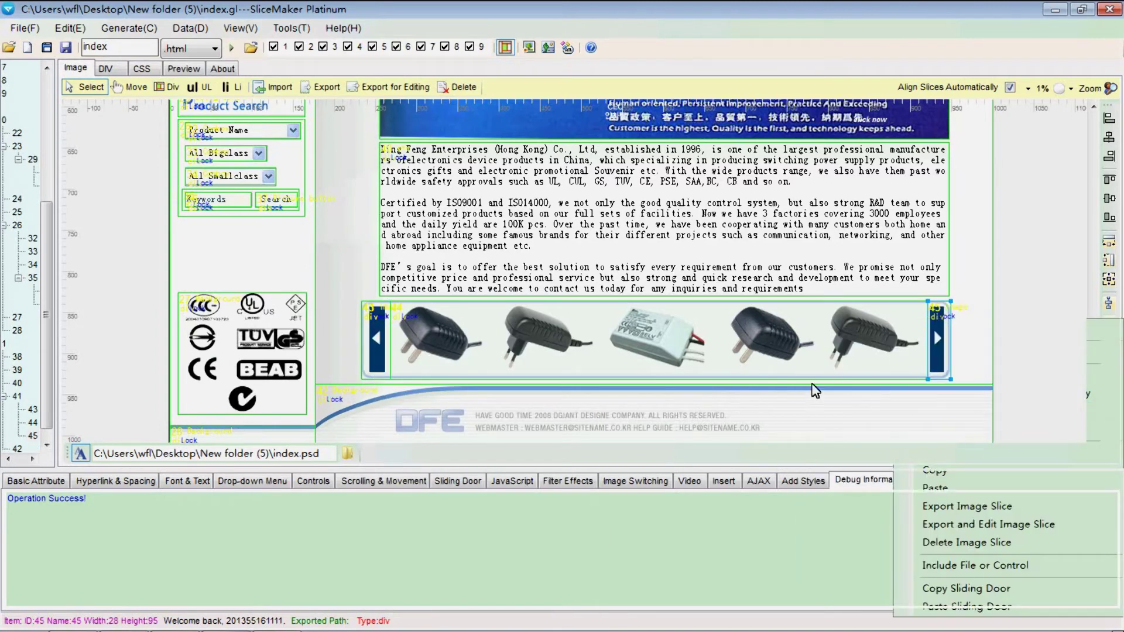
Enable the Left and Right Move movement effect on the middle pictures div of the product strip.
{"action": "left_click", "coordinate": [580, 363]}
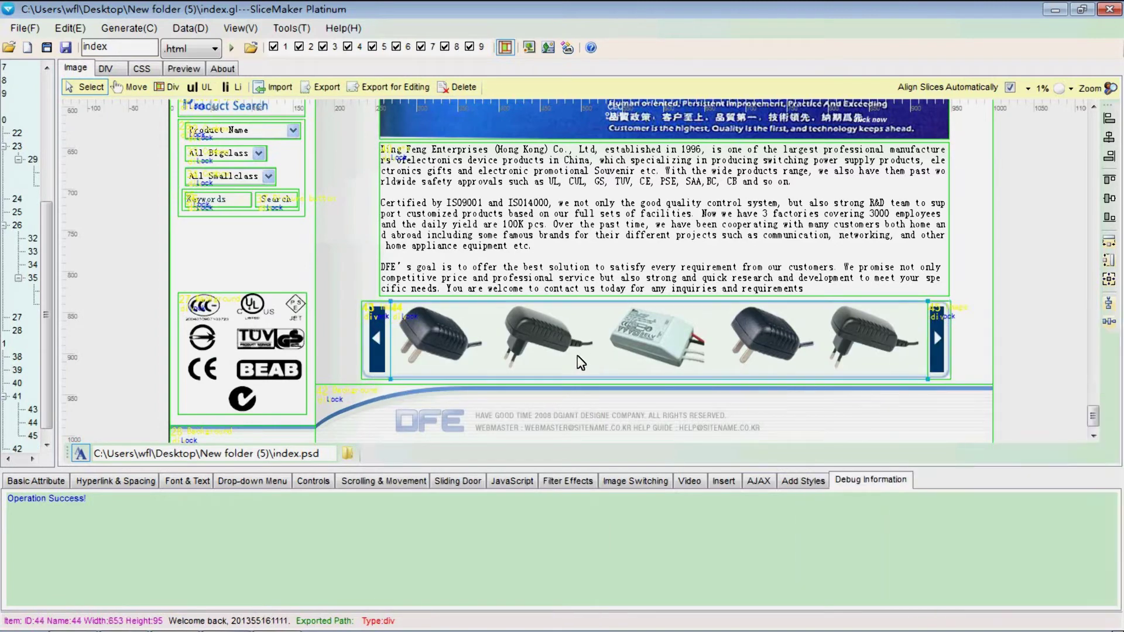
{"action": "left_click", "coordinate": [427, 484]}
{"action": "left_click", "coordinate": [439, 481]}
{"action": "left_click", "coordinate": [514, 479]}
{"action": "left_click", "coordinate": [458, 481]}
{"action": "left_click", "coordinate": [385, 480]}
{"action": "left_click", "coordinate": [508, 507]}
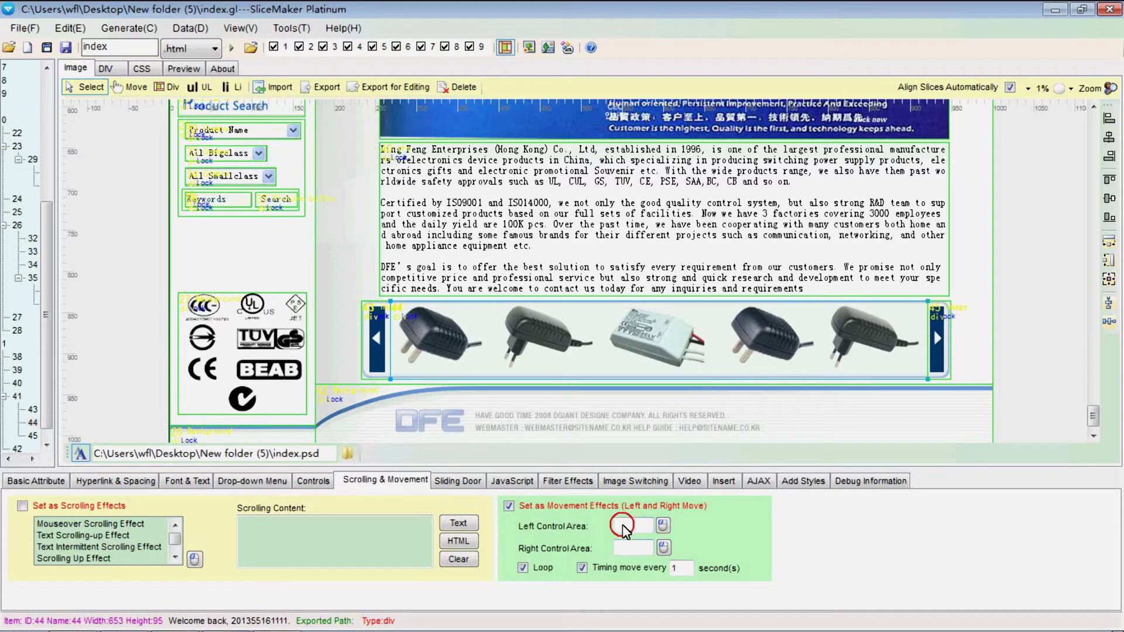
Assign the left arrow div 43 as the left control area and the right arrow div 45 as the right control area.
{"action": "left_click", "coordinate": [632, 548]}
{"action": "left_click", "coordinate": [634, 526]}
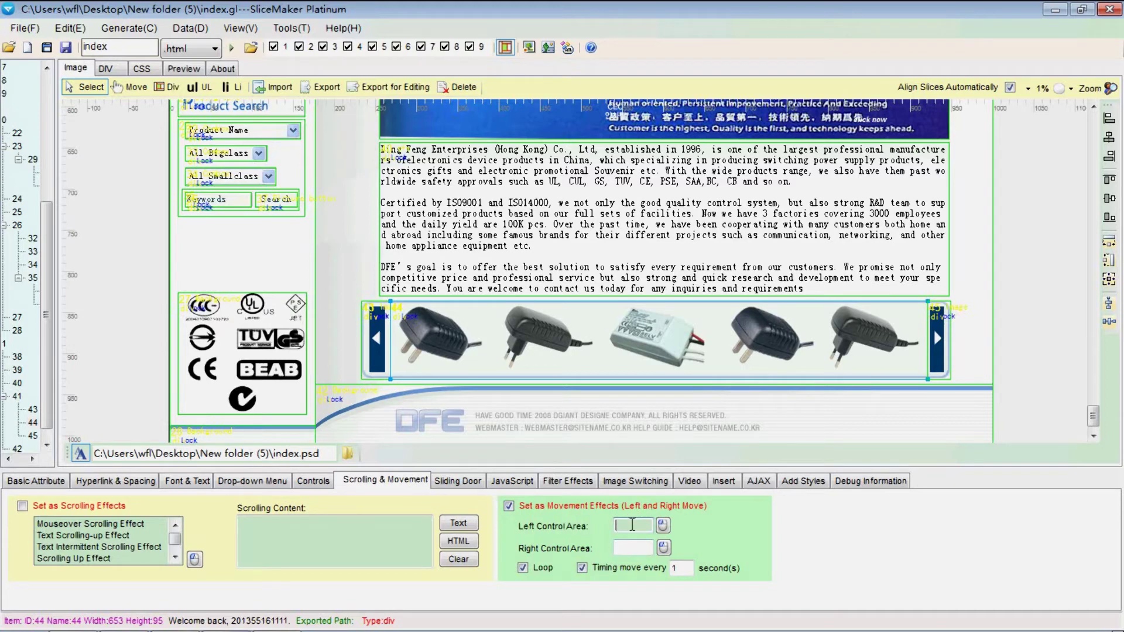
{"action": "left_click", "coordinate": [663, 525]}
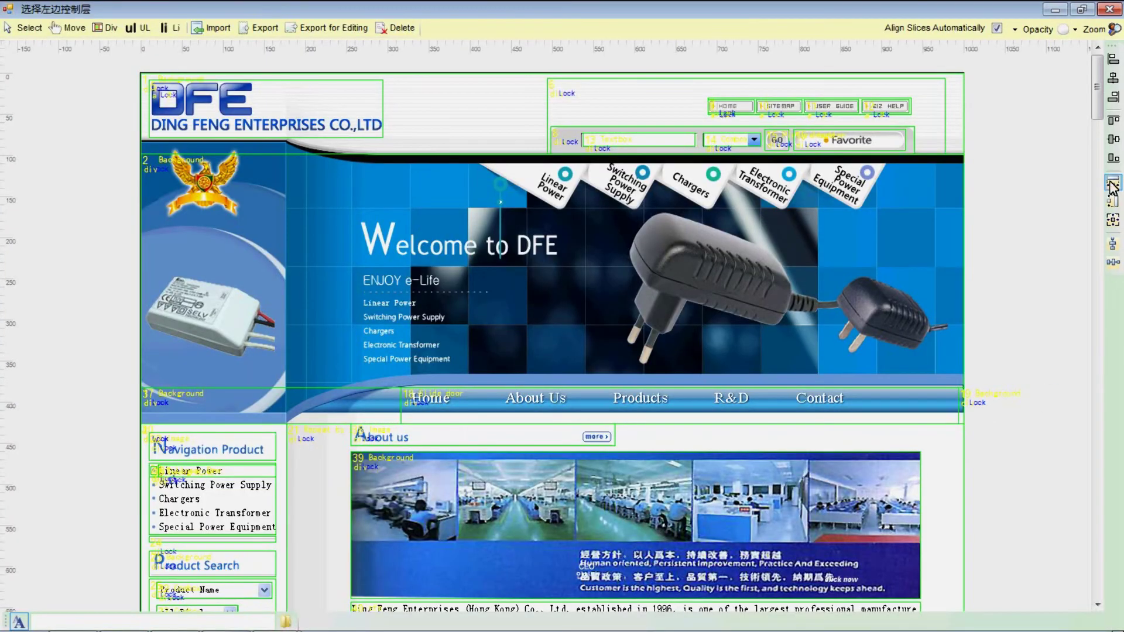
{"action": "left_click_drag", "start_coordinate": [1097, 88], "coordinate": [1073, 556]}
{"action": "left_click", "coordinate": [343, 511]}
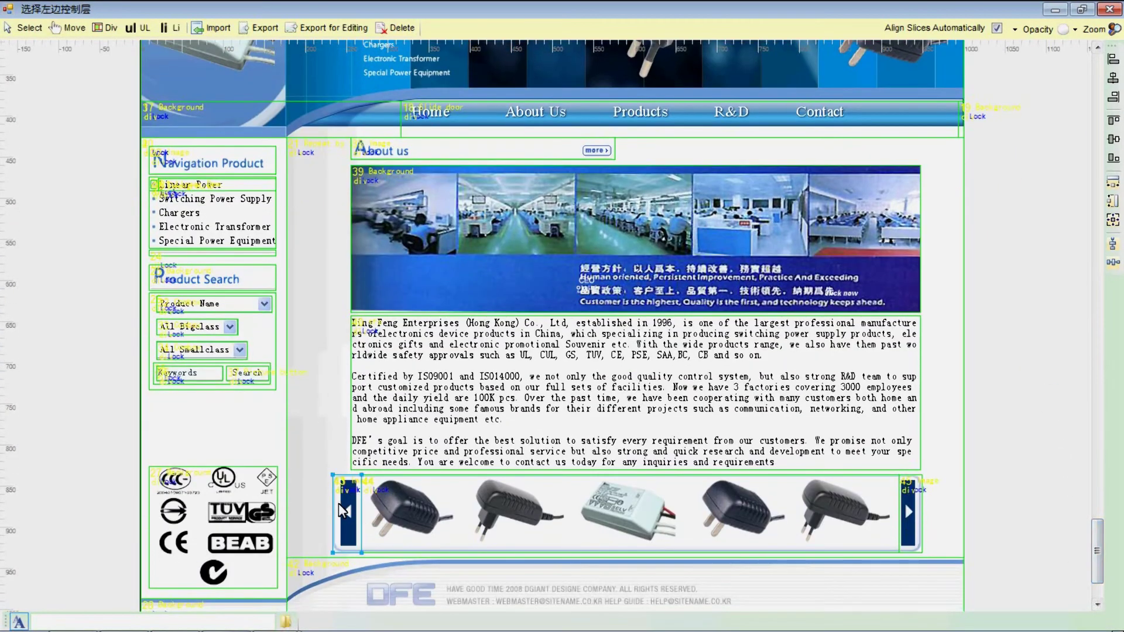
{"action": "left_click", "coordinate": [1112, 9]}
{"action": "left_click", "coordinate": [663, 548]}
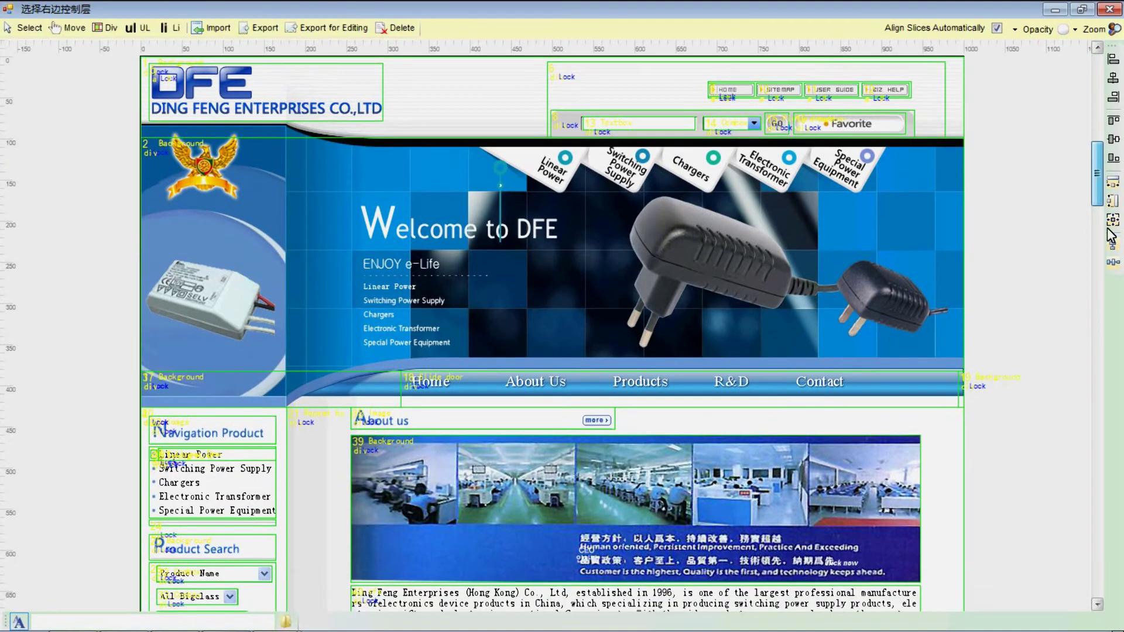
{"action": "left_click_drag", "start_coordinate": [1098, 174], "coordinate": [1098, 510]}
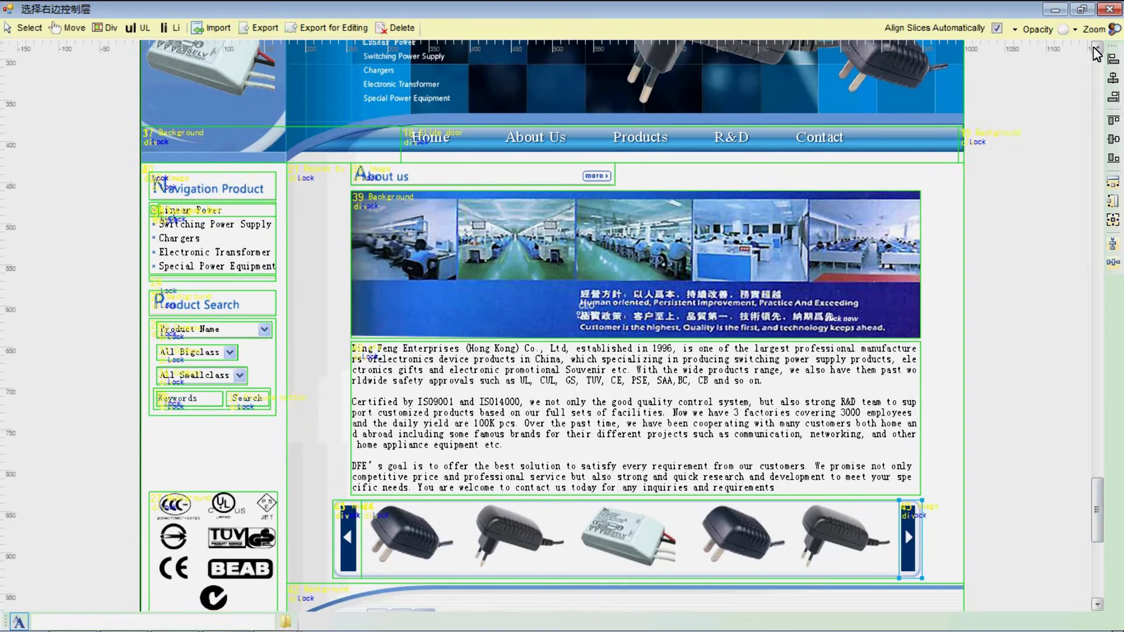
{"action": "left_click", "coordinate": [1110, 9]}
Slice a div of about 105 by 80 px around the first adapter picture and set it to the Image type.
{"action": "left_click", "coordinate": [476, 358]}
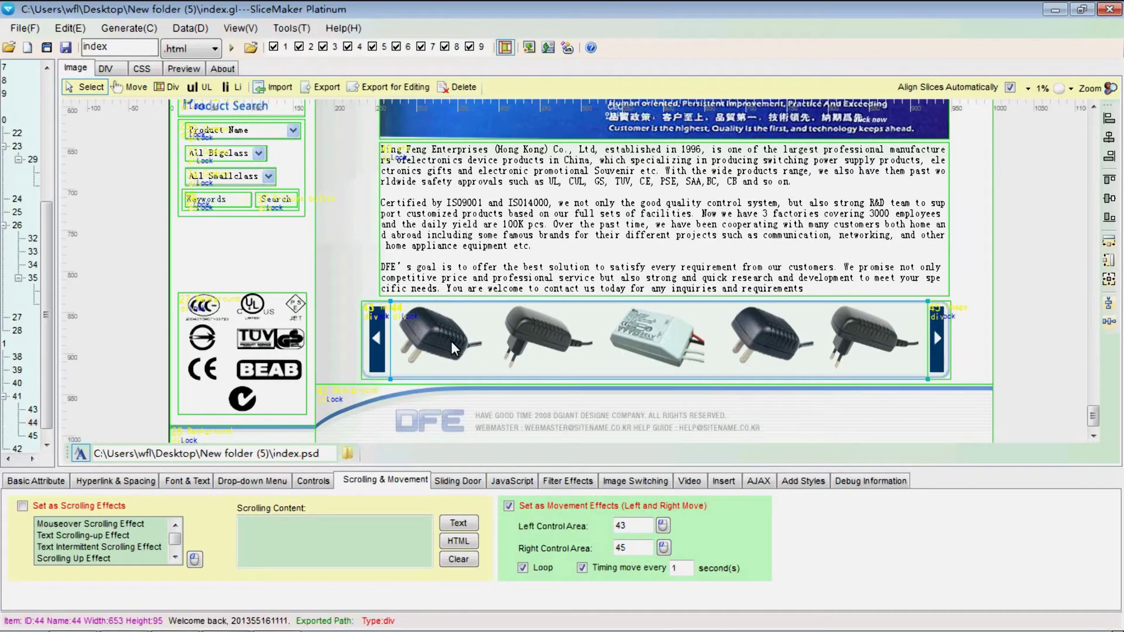
{"action": "left_click", "coordinate": [169, 87]}
{"action": "left_click_drag", "start_coordinate": [393, 301], "coordinate": [484, 371]}
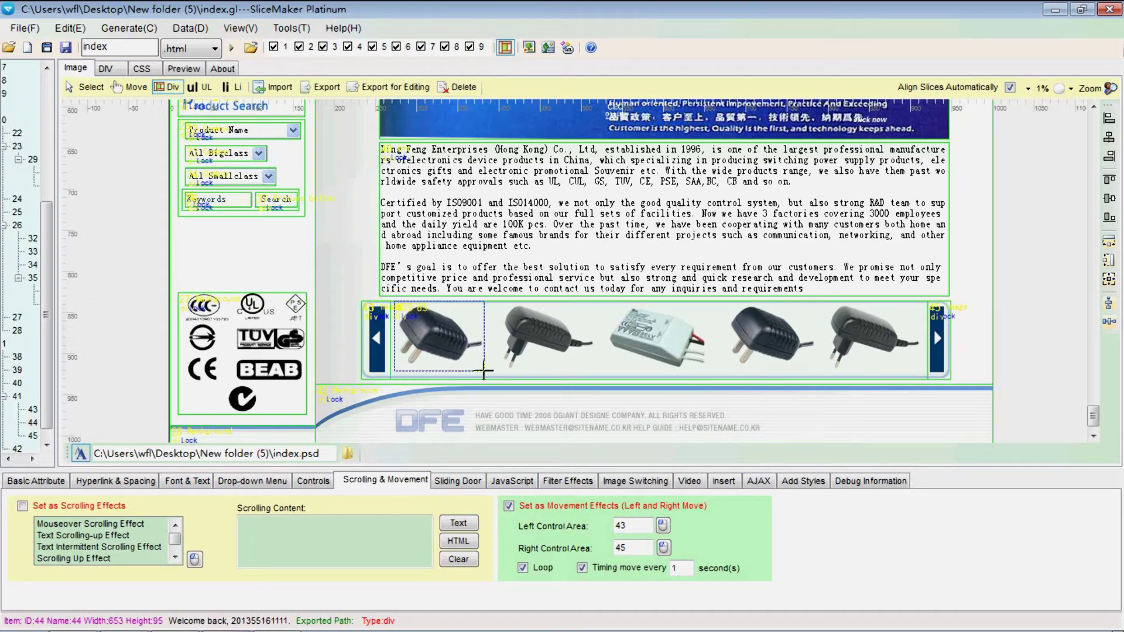
{"action": "left_click", "coordinate": [96, 87]}
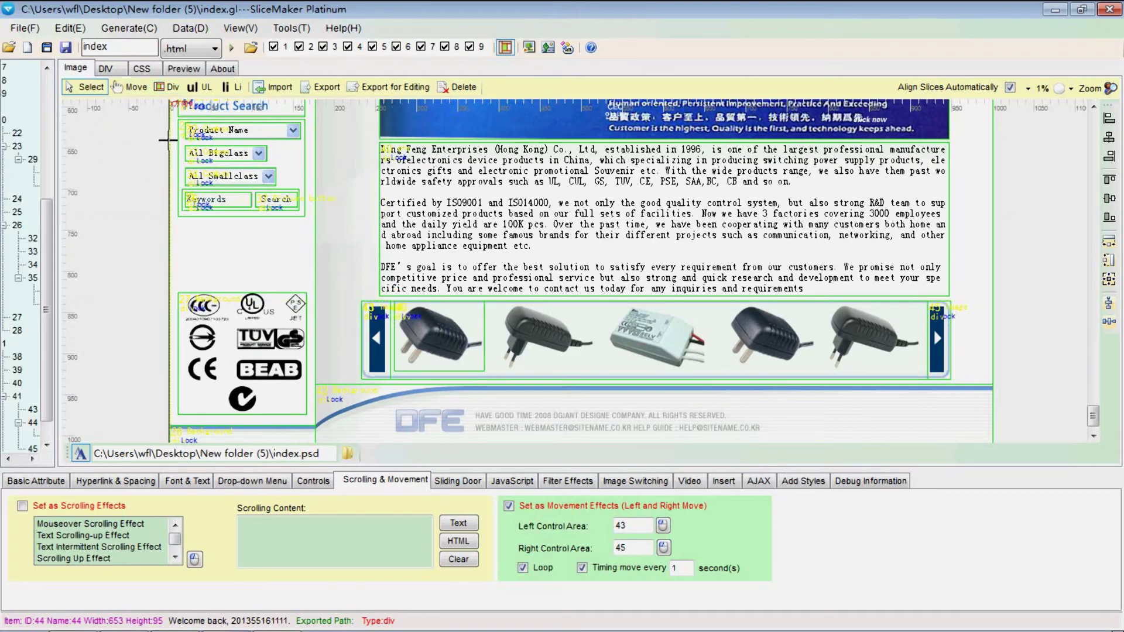
{"action": "left_click", "coordinate": [448, 310]}
{"action": "left_click_drag", "start_coordinate": [446, 306], "coordinate": [401, 326]}
{"action": "right_click", "coordinate": [427, 335]}
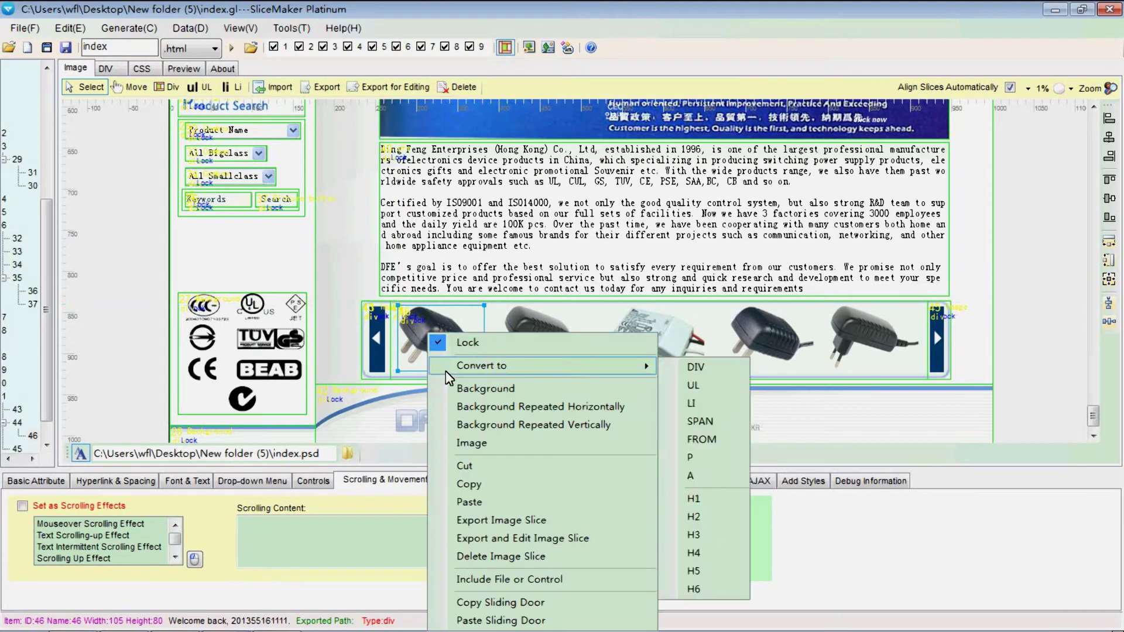
{"action": "left_click", "coordinate": [468, 443]}
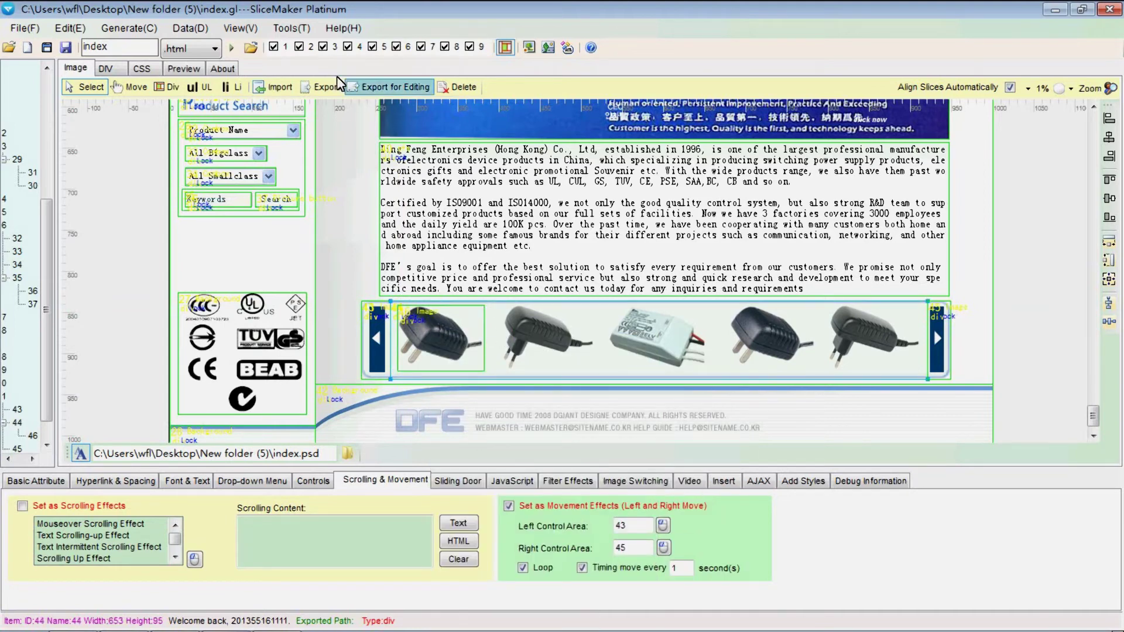
Generate and export the page without images to New folder (5), and check the product strip in the preview.
{"action": "left_click", "coordinate": [231, 47]}
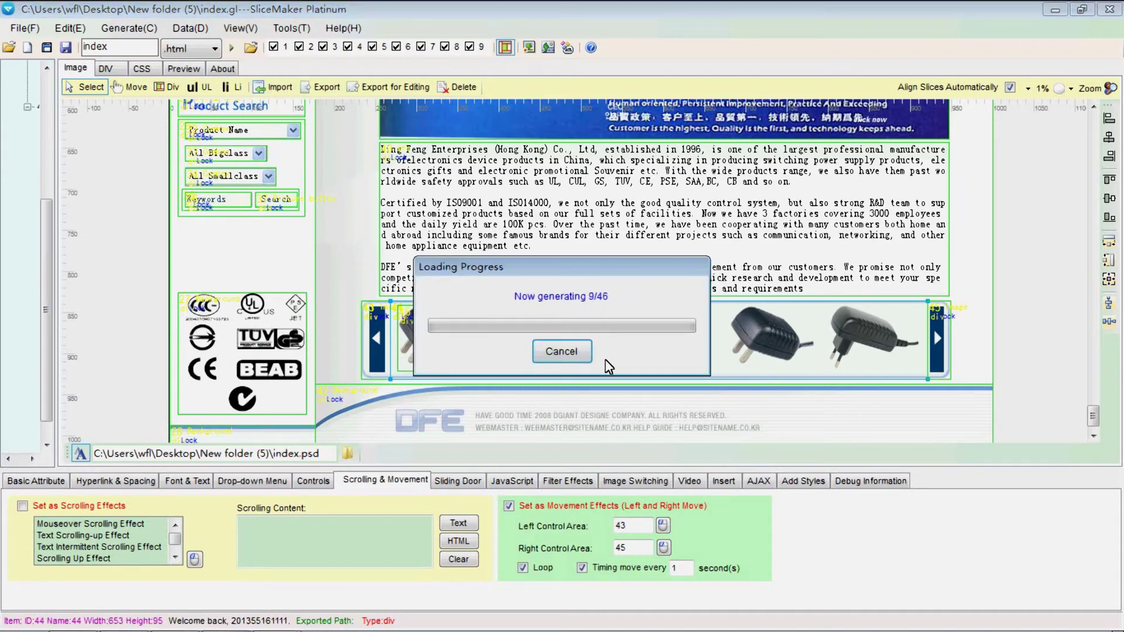
{"action": "left_click", "coordinate": [606, 385]}
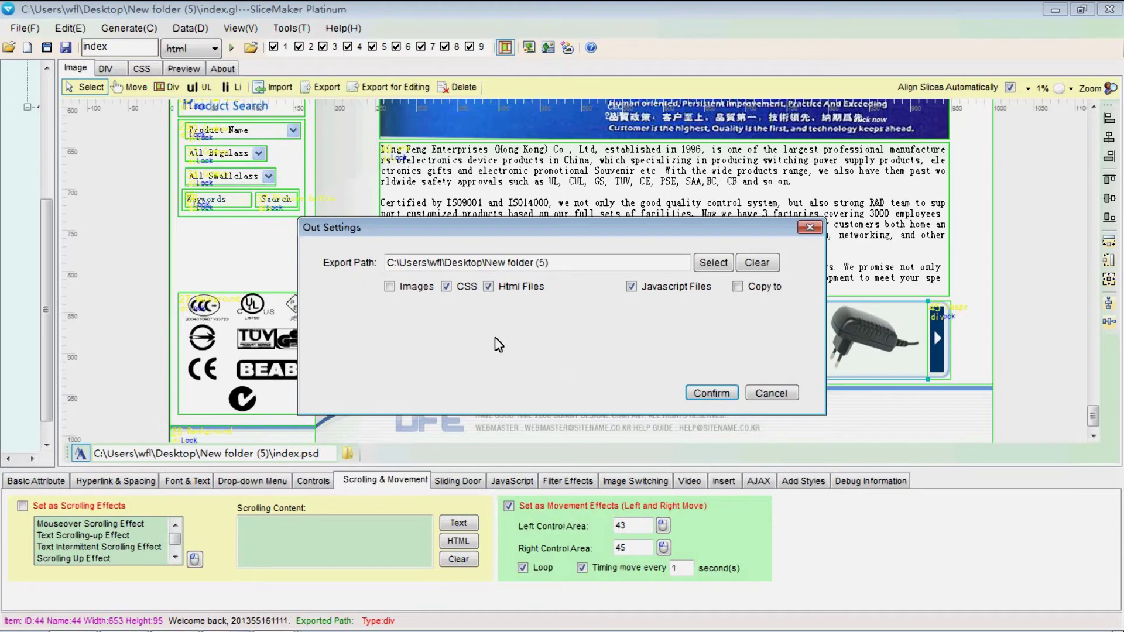
{"action": "left_click", "coordinate": [706, 393]}
{"action": "left_click", "coordinate": [656, 381]}
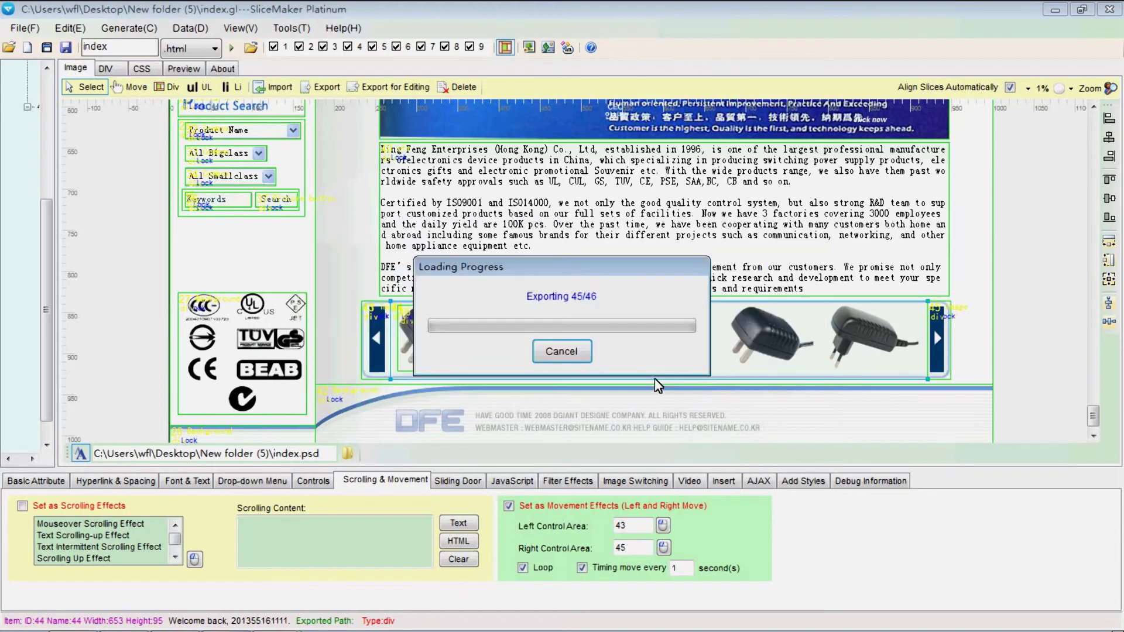
{"action": "left_click", "coordinate": [643, 367]}
{"action": "left_click_drag", "start_coordinate": [1113, 188], "coordinate": [1092, 398]}
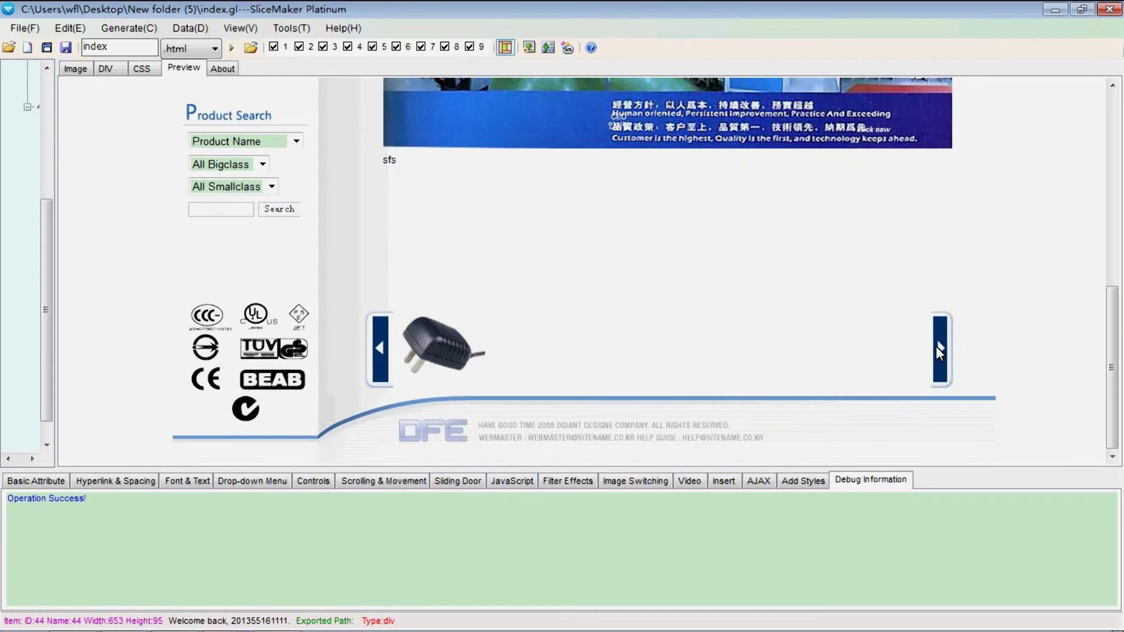
Set the middle pictures div of the product strip to Background Repeated Horizontally in the design image.
{"action": "left_click", "coordinate": [74, 67]}
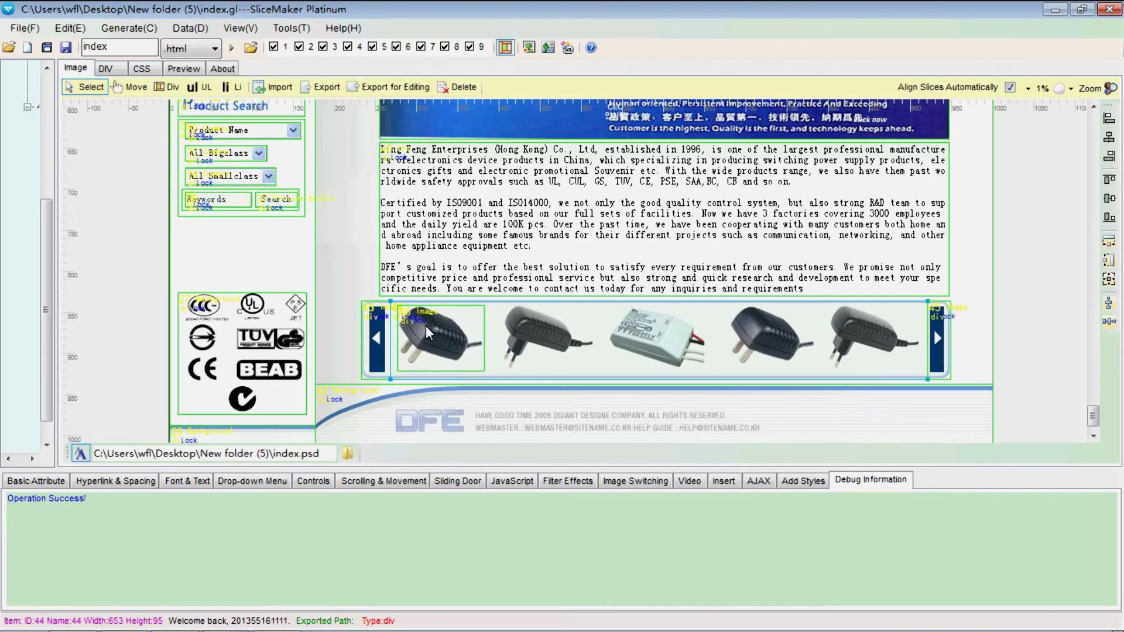
{"action": "right_click", "coordinate": [537, 350]}
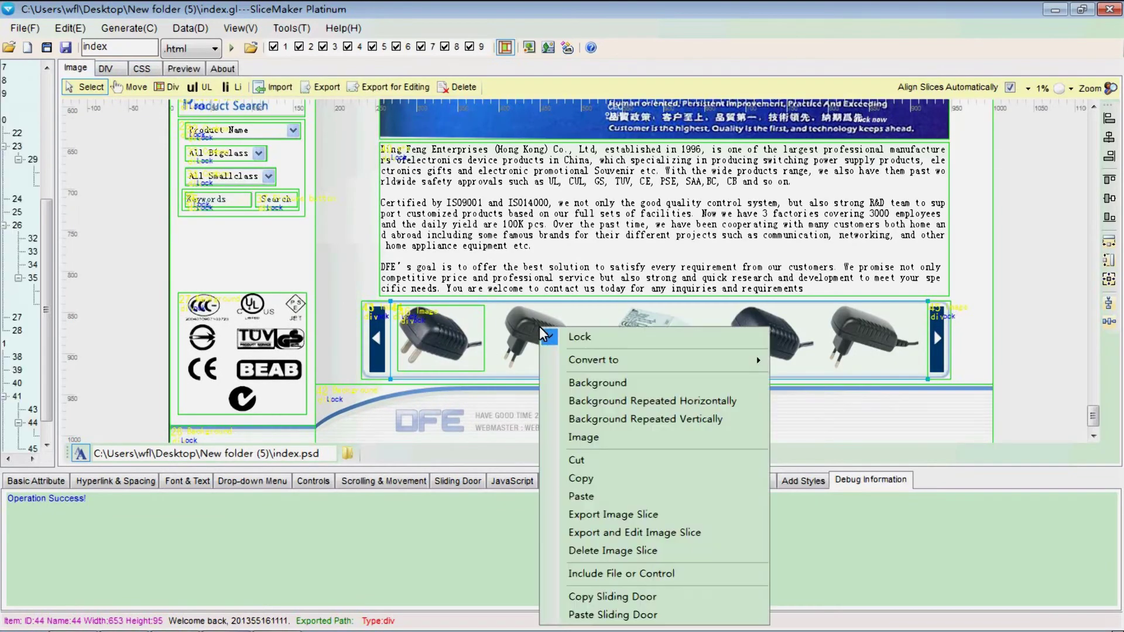
{"action": "left_click", "coordinate": [615, 403]}
Generate and export the page again with images included, and check the product strip in the preview.
{"action": "left_click", "coordinate": [231, 47]}
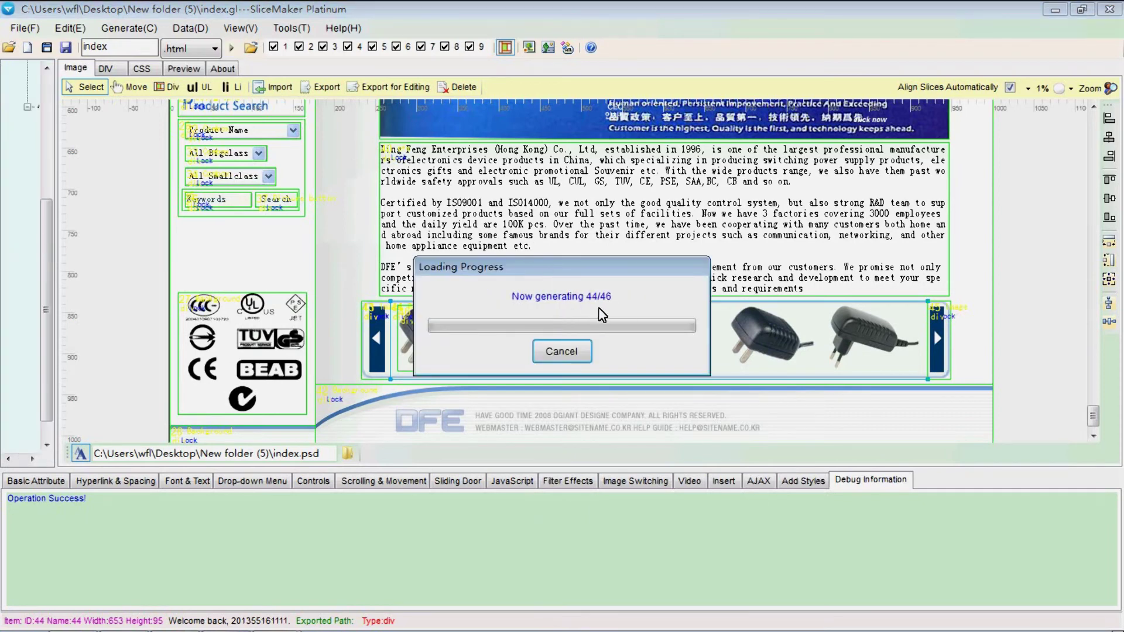
{"action": "left_click", "coordinate": [627, 386]}
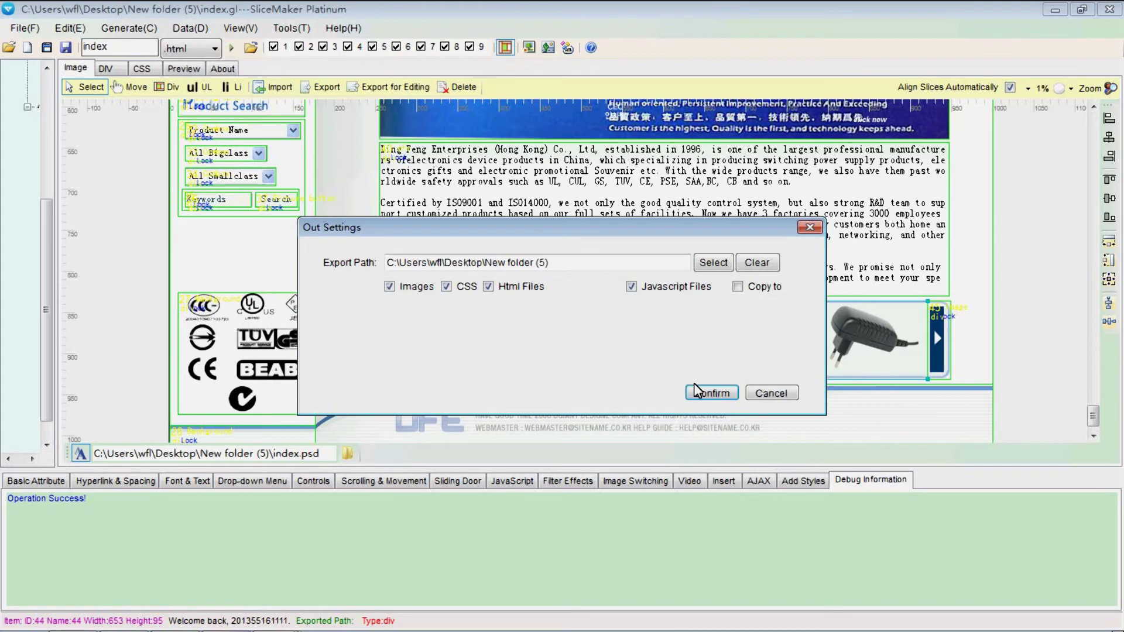
{"action": "left_click", "coordinate": [696, 391]}
{"action": "left_click", "coordinate": [641, 384]}
{"action": "left_click", "coordinate": [646, 365]}
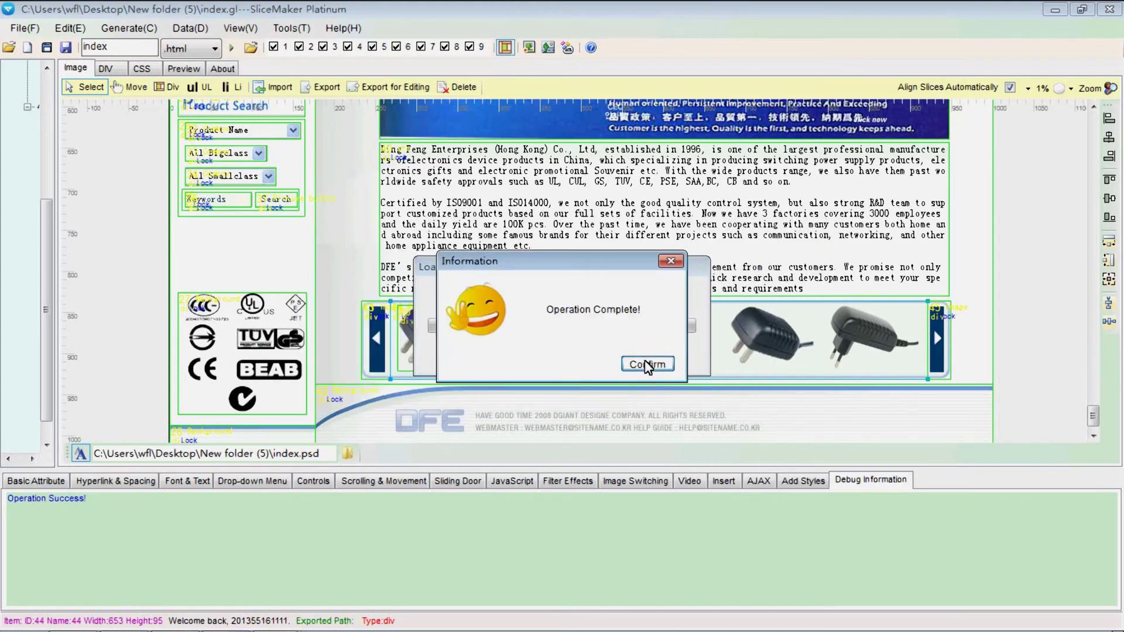
{"action": "left_click_drag", "start_coordinate": [1119, 193], "coordinate": [982, 391]}
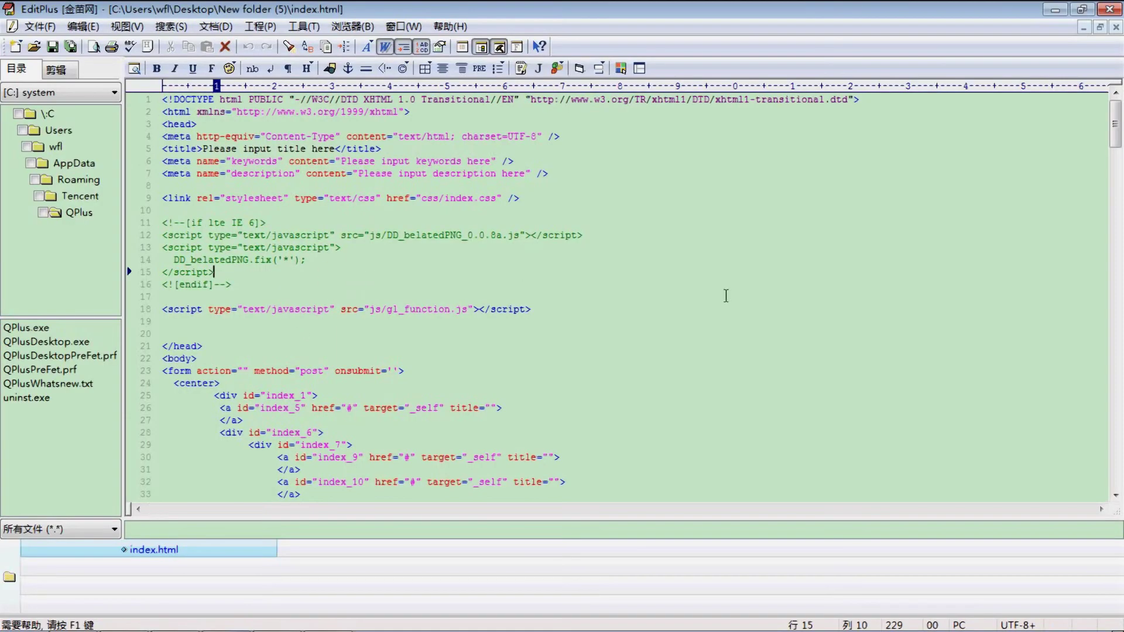
In index.html in EditPlus, copy the index_46 image div line inside the index_44 div.
{"action": "left_click_drag", "start_coordinate": [1118, 156], "coordinate": [1090, 330]}
{"action": "left_click_drag", "start_coordinate": [304, 248], "coordinate": [391, 248]}
{"action": "left_click", "coordinate": [392, 248]}
{"action": "left_click_drag", "start_coordinate": [309, 248], "coordinate": [636, 249]}
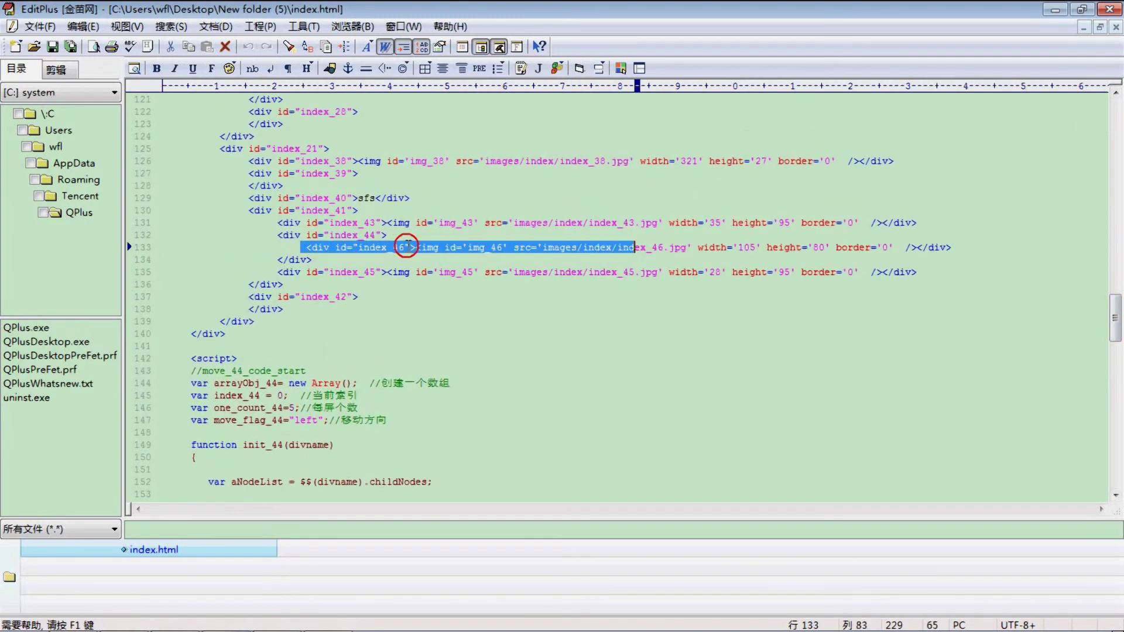
{"action": "left_click", "coordinate": [409, 248]}
{"action": "left_click", "coordinate": [305, 248]}
{"action": "left_click_drag", "start_coordinate": [358, 248], "coordinate": [953, 243]}
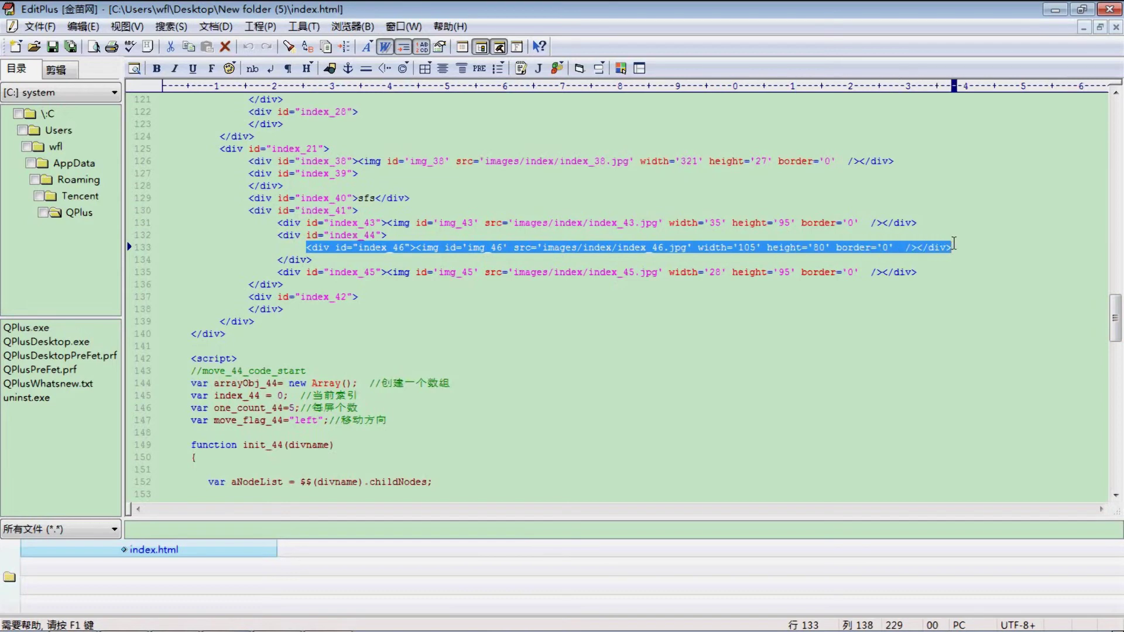
{"action": "key", "text": "ctrl+c"}
Paste twelve copies of the index_46 div, each on its own line, below the original.
{"action": "left_click", "coordinate": [955, 249]}
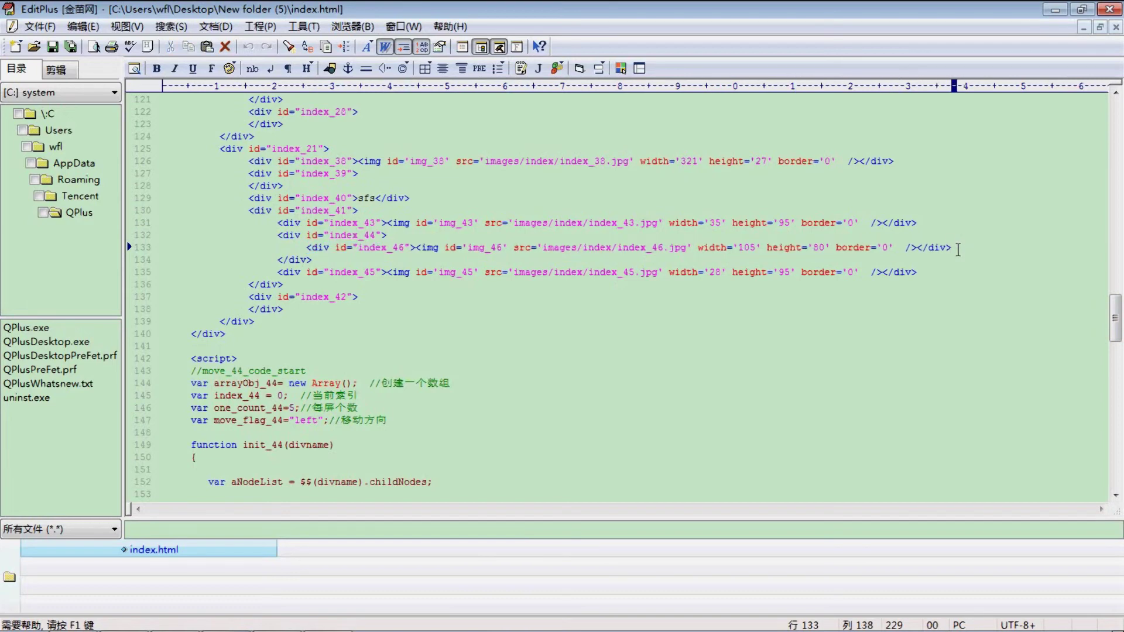
{"action": "key", "text": "Return"}
{"action": "key", "text": "ctrl+v"}
{"action": "key", "text": "Return"}
{"action": "key", "text": "ctrl+v"}
{"action": "key", "text": "Return"}
{"action": "key", "text": "ctrl+v"}
{"action": "key", "text": "Return"}
{"action": "key", "text": "ctrl+v"}
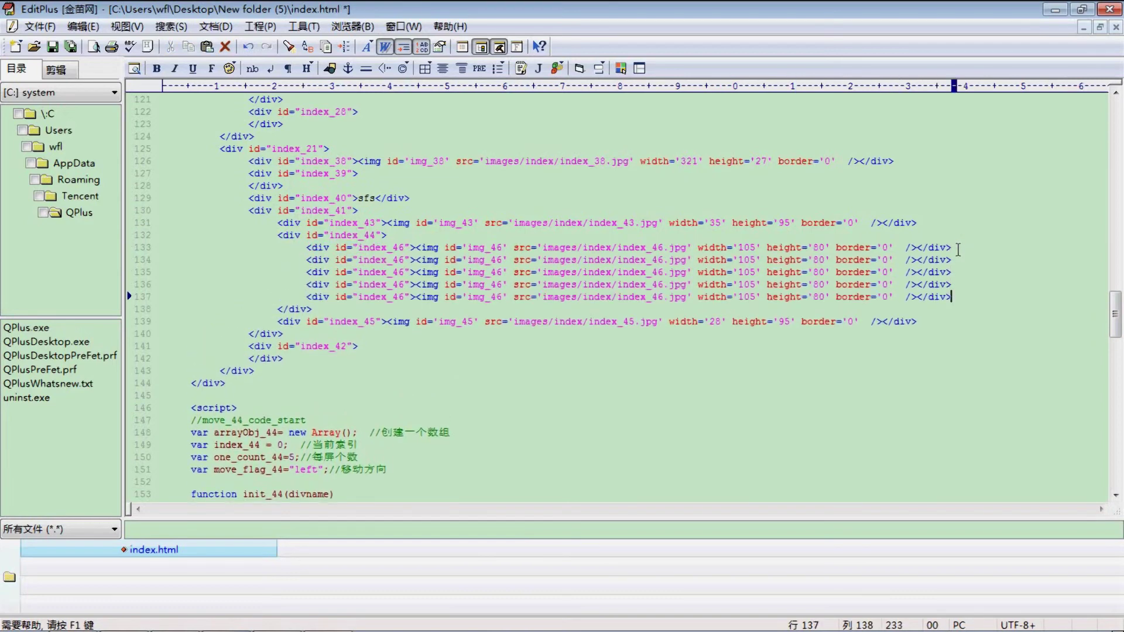
{"action": "key", "text": "Return"}
{"action": "key", "text": "ctrl+v"}
{"action": "key", "text": "Return"}
{"action": "key", "text": "ctrl+v"}
{"action": "key", "text": "Return"}
{"action": "key", "text": "ctrl+v"}
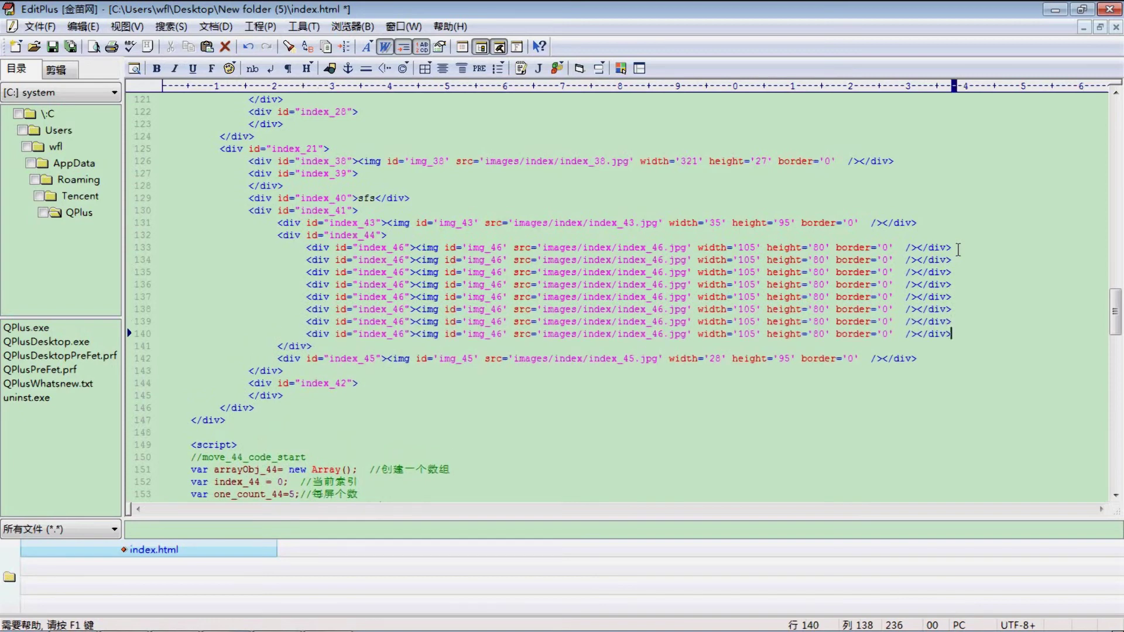
{"action": "key", "text": "Return"}
{"action": "key", "text": "ctrl+v"}
{"action": "key", "text": "Return"}
{"action": "key", "text": "ctrl+v"}
{"action": "key", "text": "Return"}
{"action": "key", "text": "ctrl+v"}
{"action": "key", "text": "Return"}
{"action": "key", "text": "ctrl+v"}
{"action": "key", "text": "Return"}
{"action": "key", "text": "ctrl+v"}
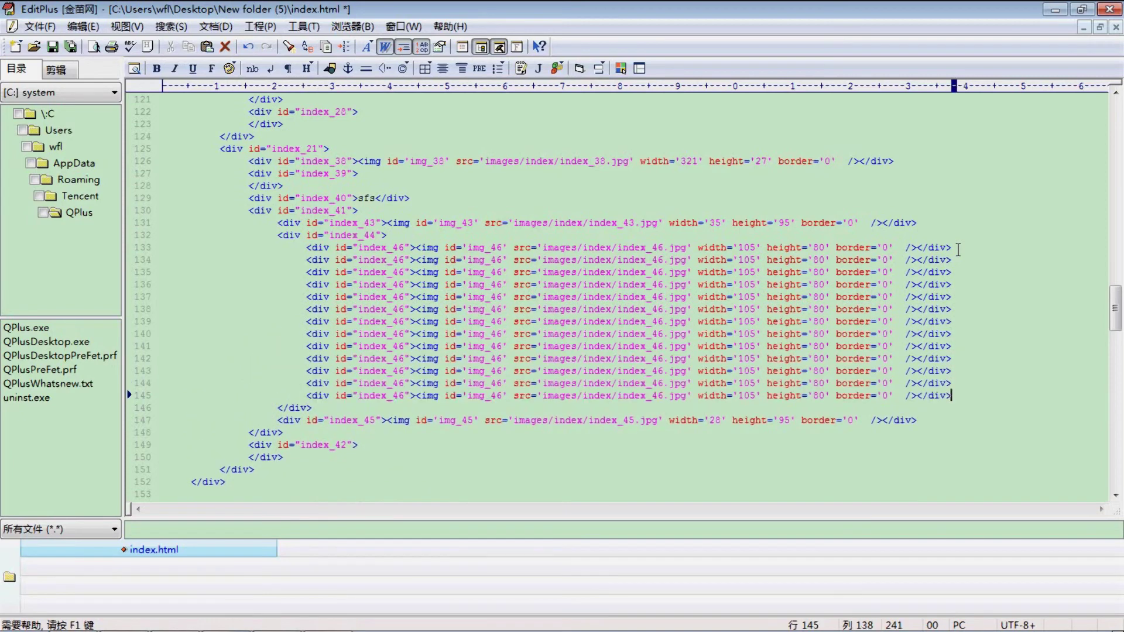
Insert the numbers 1, 2, 3 and 4 before the images in the first four index_46 divs and save index.html.
{"action": "left_click", "coordinate": [413, 250]}
{"action": "type", "text": "1"}
{"action": "left_click", "coordinate": [415, 261]}
{"action": "type", "text": "2"}
{"action": "left_click", "coordinate": [416, 273]}
{"action": "type", "text": "23"}
{"action": "key", "text": "BackSpace"}
{"action": "key", "text": "BackSpace"}
{"action": "type", "text": "3"}
{"action": "left_click", "coordinate": [414, 284]}
{"action": "left_click", "coordinate": [418, 283]}
{"action": "type", "text": "4"}
{"action": "left_click", "coordinate": [428, 295]}
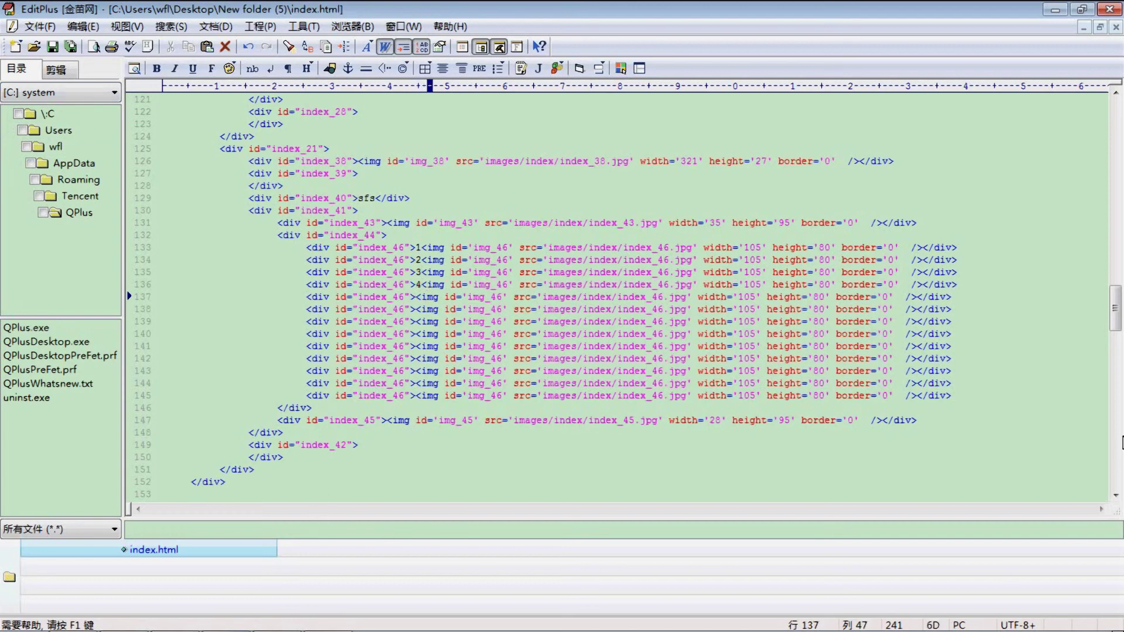
Preview index.html in EditPlus's built-in browser and examine the product strip near the footer.
{"action": "left_click", "coordinate": [379, 468]}
{"action": "left_click", "coordinate": [510, 432]}
{"action": "key", "text": "ctrl+b"}
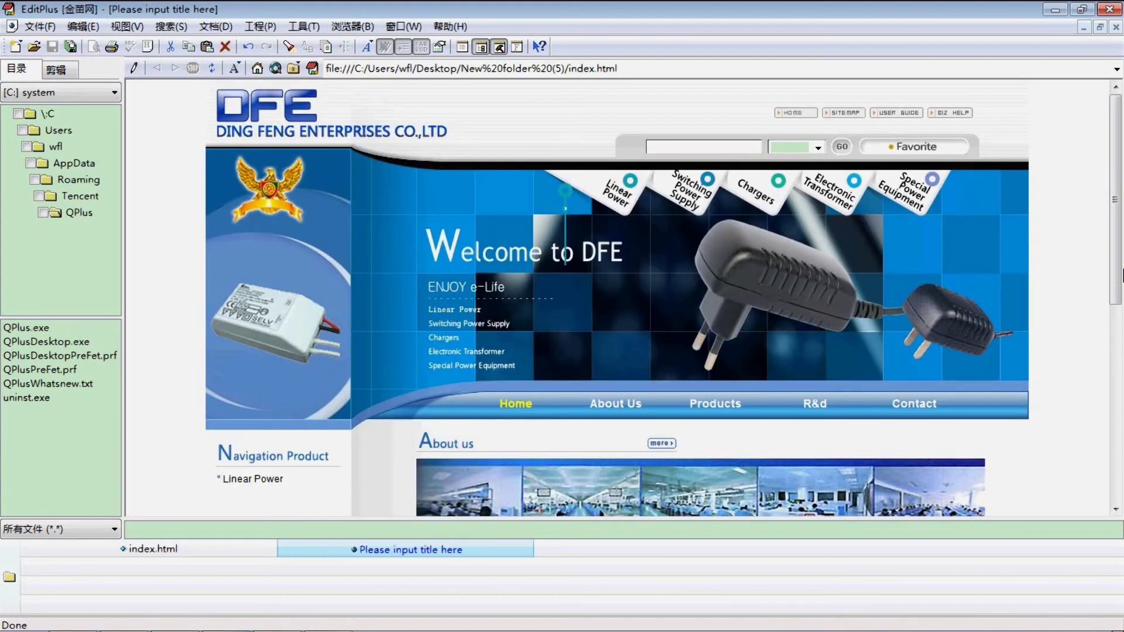
{"action": "scroll", "coordinate": [1119, 272], "scroll_direction": "down", "scroll_amount": 7}
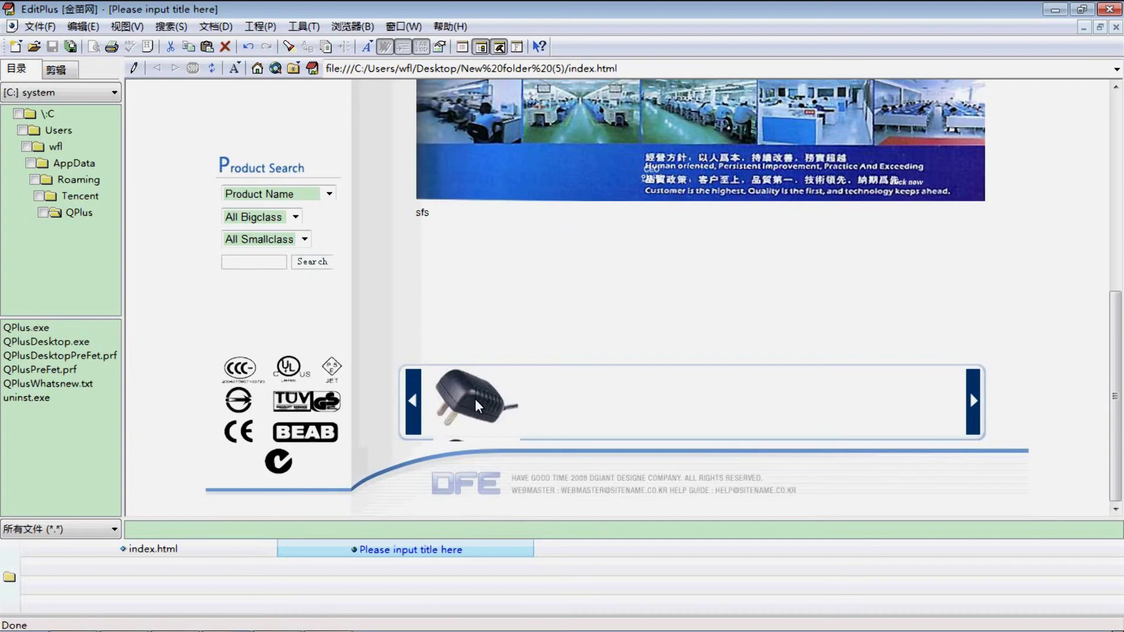
Switch back to SliceMaker and set Float to left for the first adapter picture div.
{"action": "mouse_move", "coordinate": [239, 603]}
{"action": "left_click", "coordinate": [275, 615]}
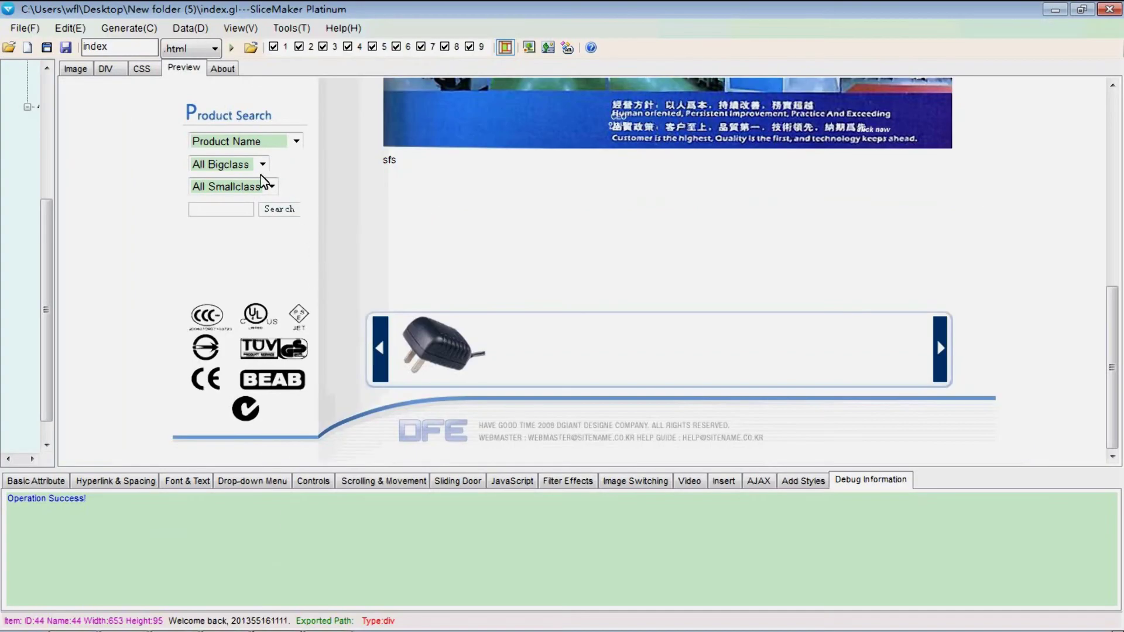
{"action": "left_click", "coordinate": [69, 70]}
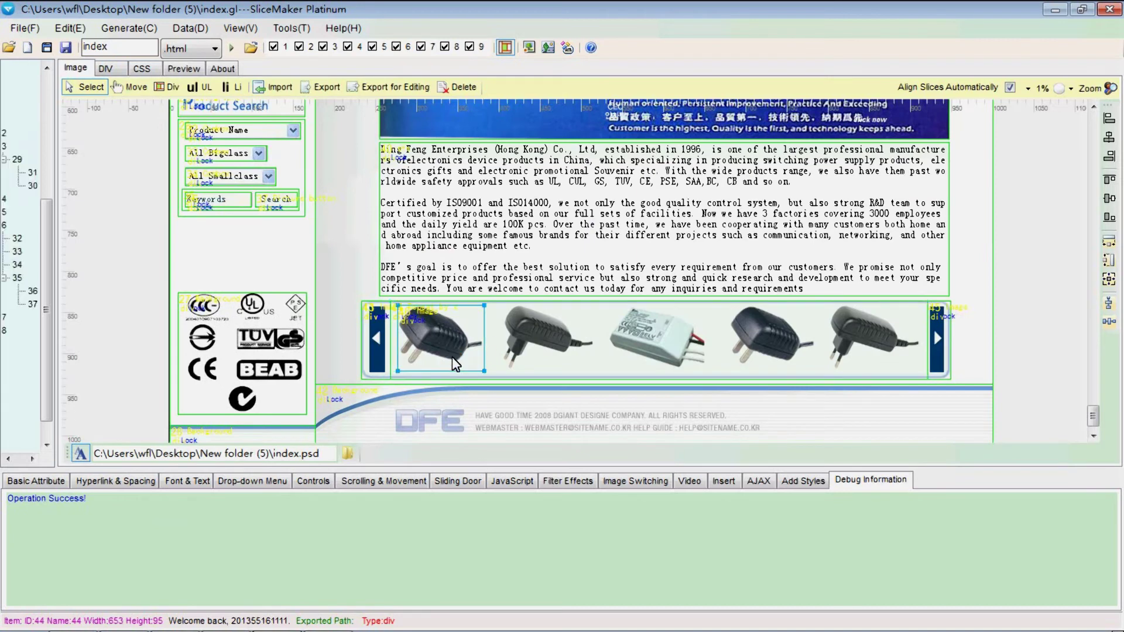
{"action": "left_click", "coordinate": [58, 481]}
{"action": "left_click", "coordinate": [753, 555]}
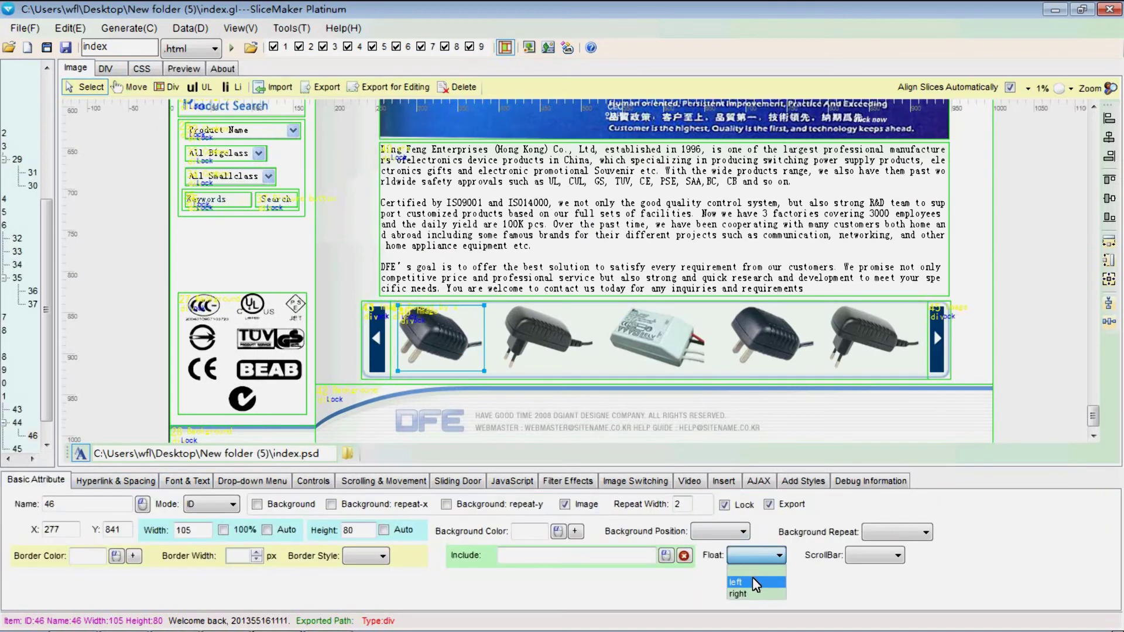
{"action": "left_click", "coordinate": [753, 582]}
Generate the index page and export it to New folder (5) with the images left out.
{"action": "left_click", "coordinate": [231, 49]}
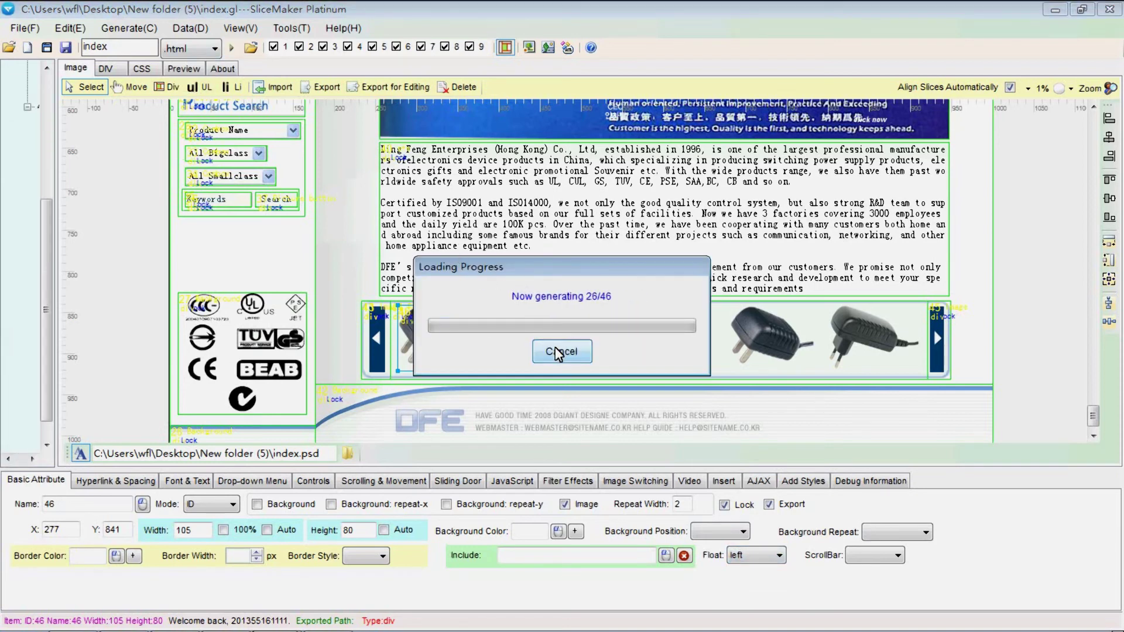
{"action": "left_click", "coordinate": [636, 384]}
{"action": "left_click", "coordinate": [390, 287]}
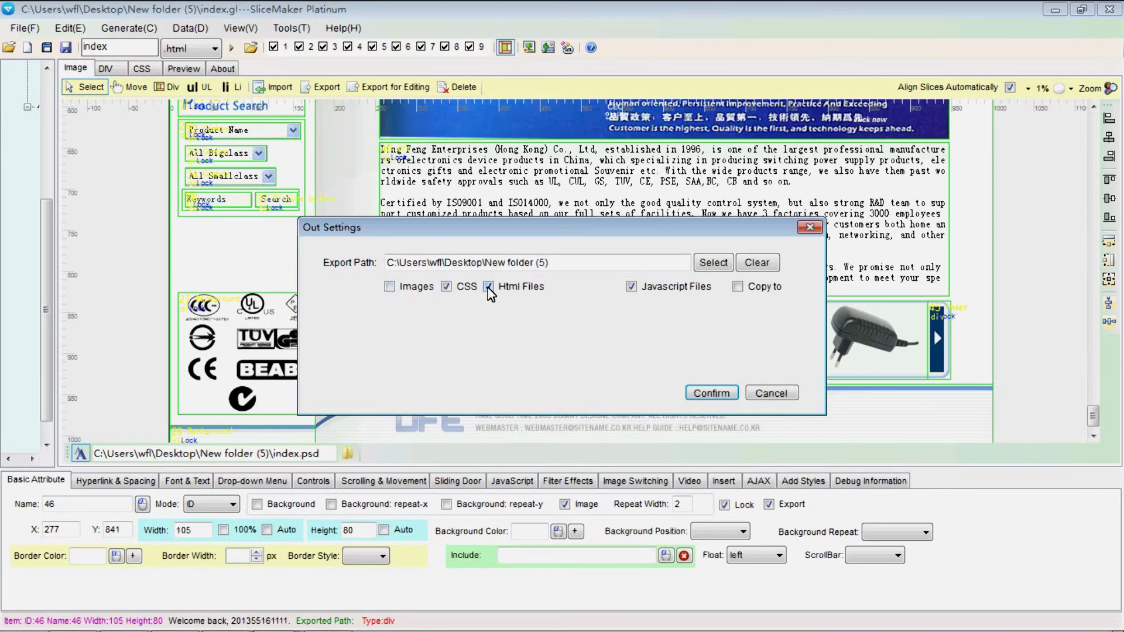
{"action": "left_click", "coordinate": [725, 391]}
{"action": "left_click", "coordinate": [658, 369]}
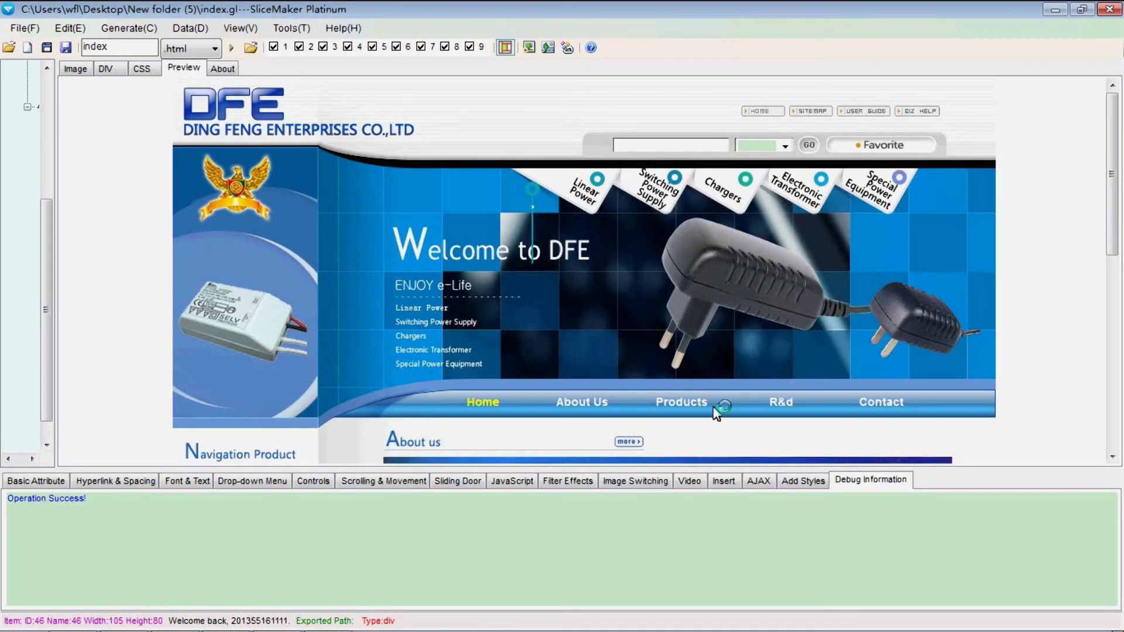
Examine the moving product strip, the product search fields and the navigation in the page preview.
{"action": "left_click_drag", "start_coordinate": [1111, 228], "coordinate": [1083, 376]}
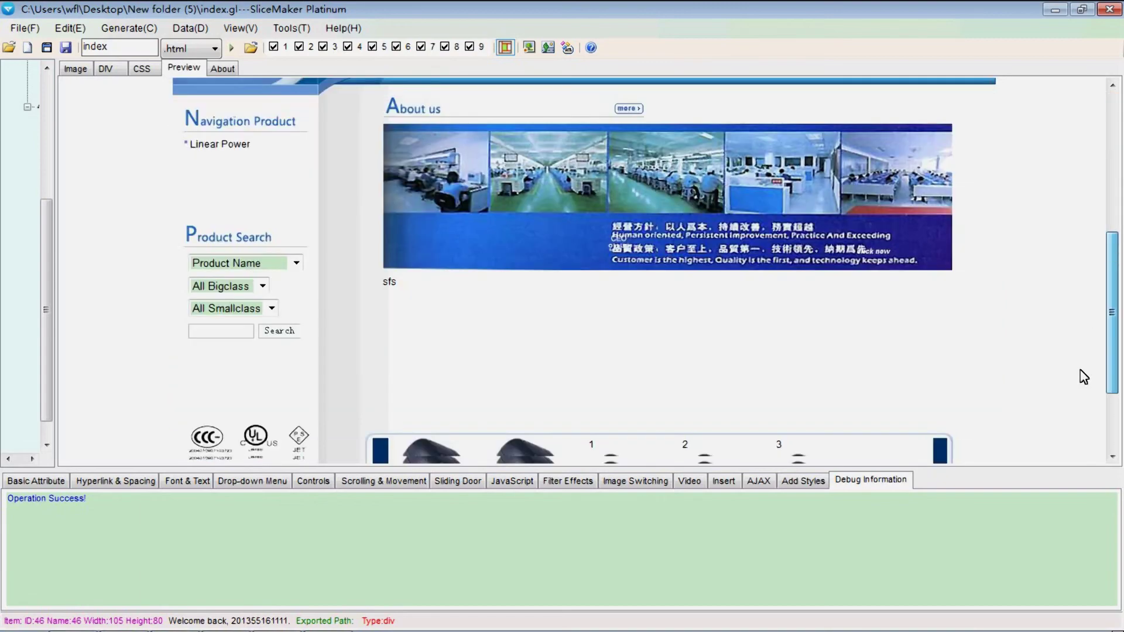
{"action": "scroll", "coordinate": [991, 403], "scroll_direction": "down", "scroll_amount": 3}
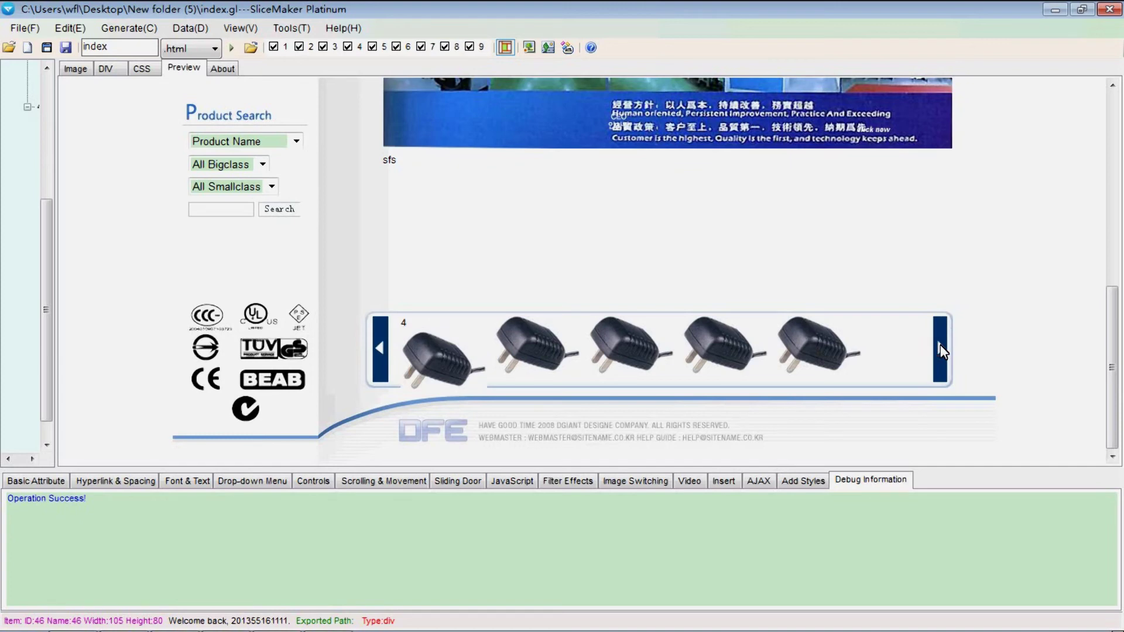
{"action": "left_click_drag", "start_coordinate": [1118, 320], "coordinate": [1070, 246]}
{"action": "left_click", "coordinate": [296, 360]}
{"action": "left_click", "coordinate": [252, 378]}
{"action": "left_click", "coordinate": [240, 385]}
{"action": "left_click", "coordinate": [240, 390]}
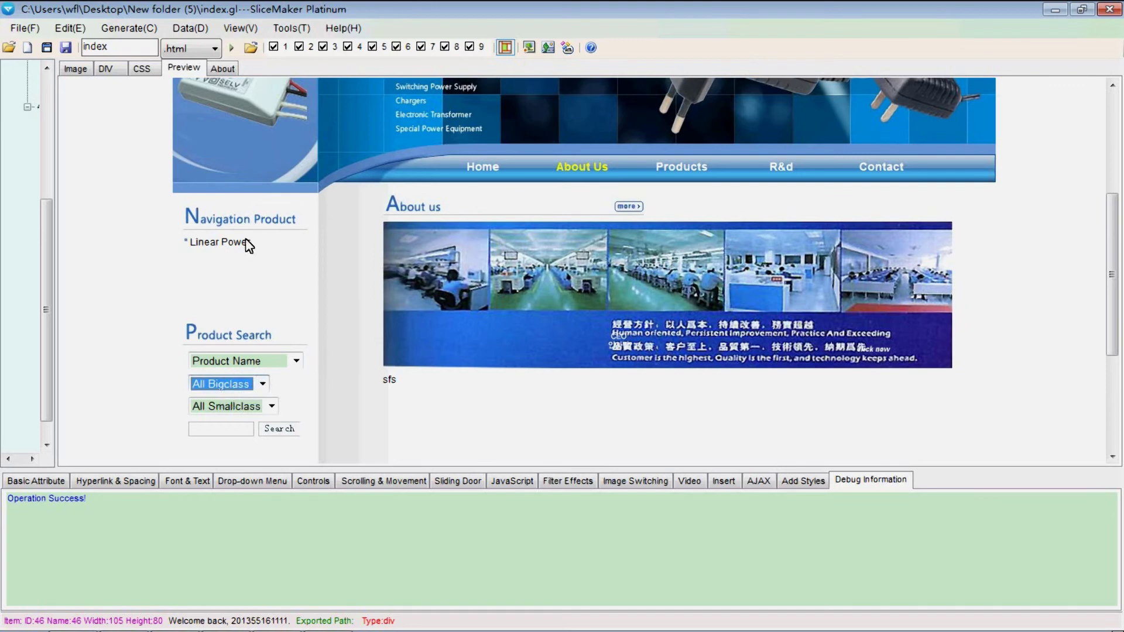
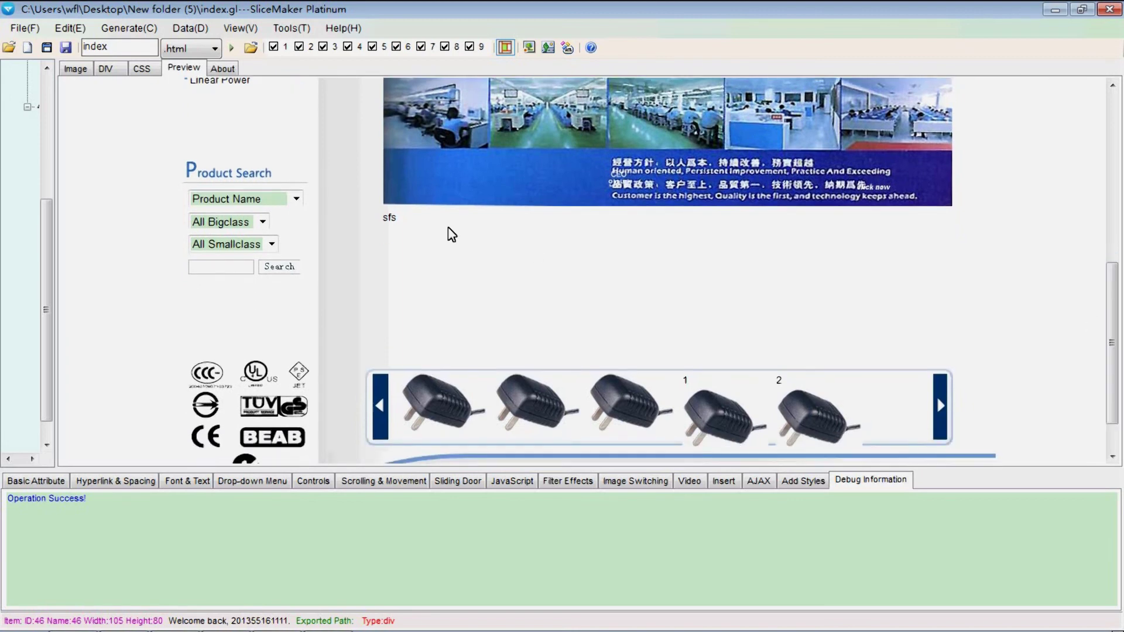
{"action": "left_click", "coordinate": [280, 199]}
{"action": "left_click", "coordinate": [251, 267]}
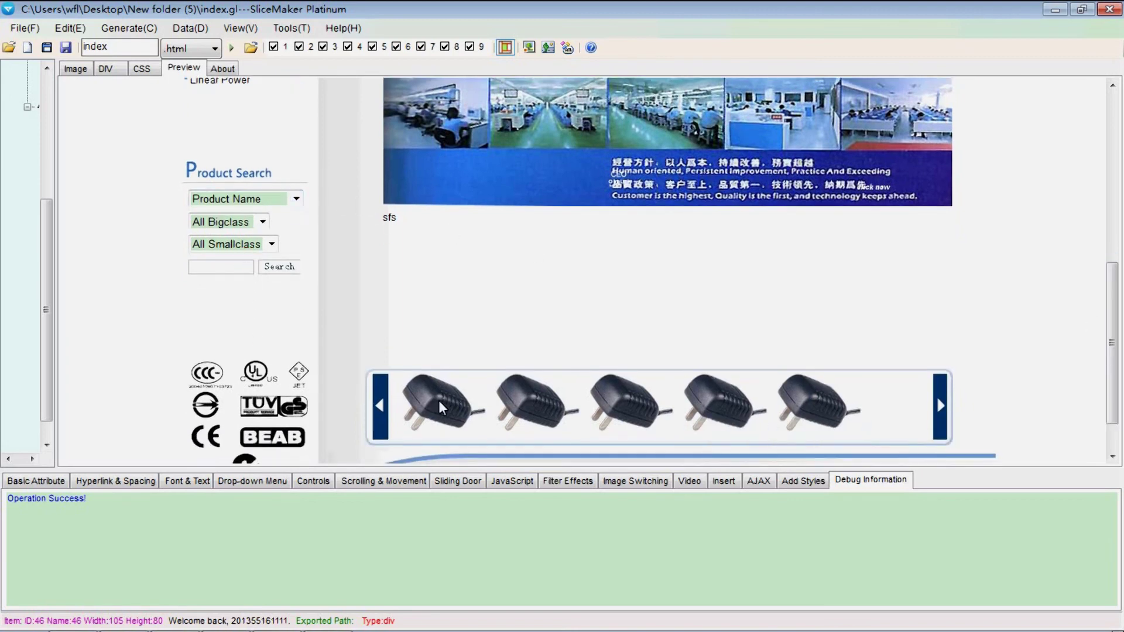
{"action": "left_click_drag", "start_coordinate": [1116, 291], "coordinate": [1117, 206]}
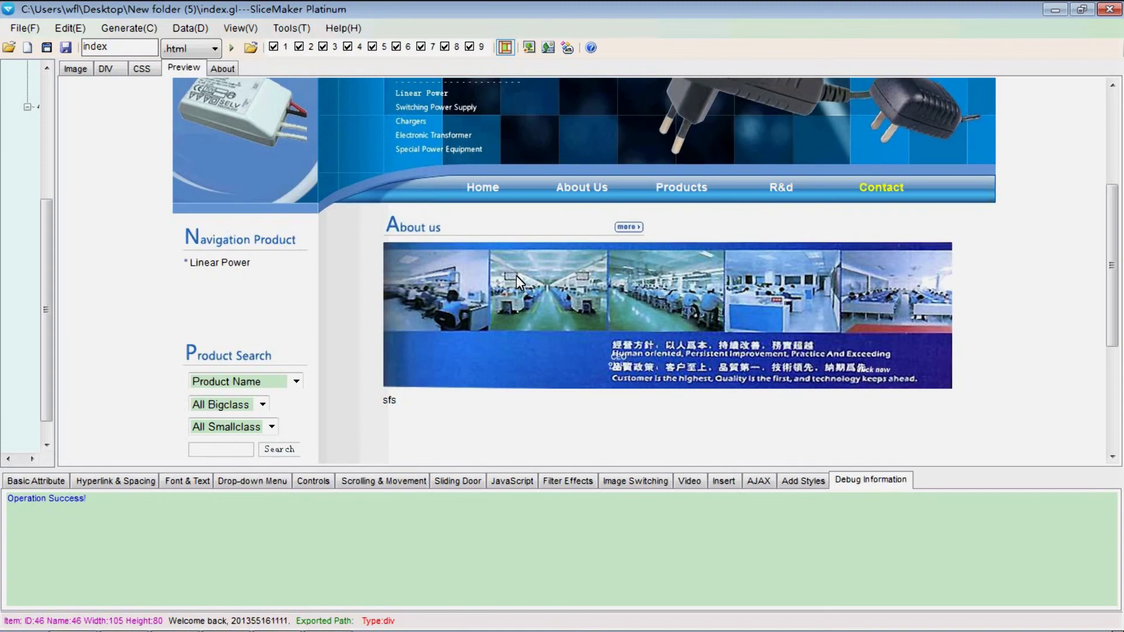
Set the factory photo banner div under About us as an image switching effect in Bcastr3 mode.
{"action": "left_click", "coordinate": [76, 68]}
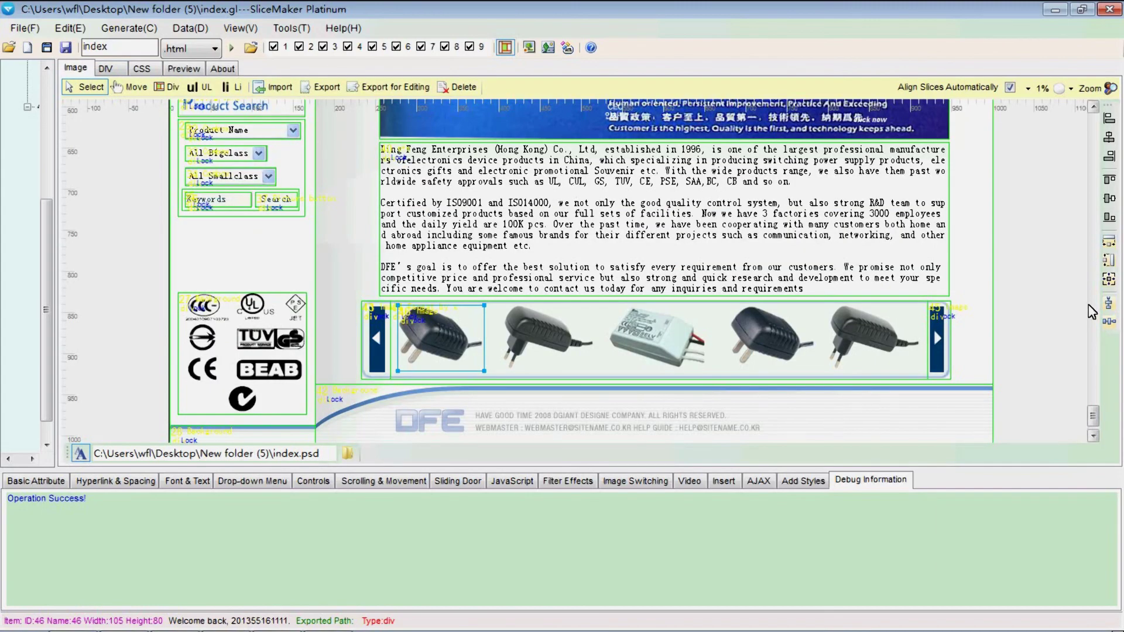
{"action": "left_click_drag", "start_coordinate": [1090, 412], "coordinate": [1092, 291]}
{"action": "left_click", "coordinate": [772, 318]}
{"action": "left_click", "coordinate": [383, 481]}
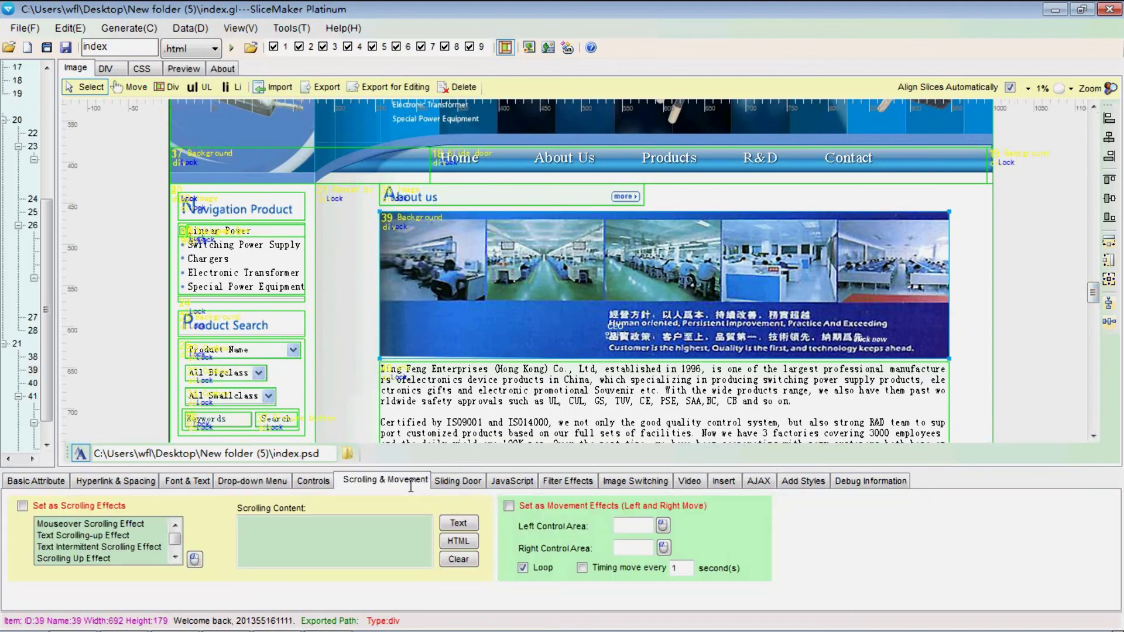
{"action": "left_click", "coordinate": [463, 481]}
{"action": "left_click", "coordinate": [554, 481]}
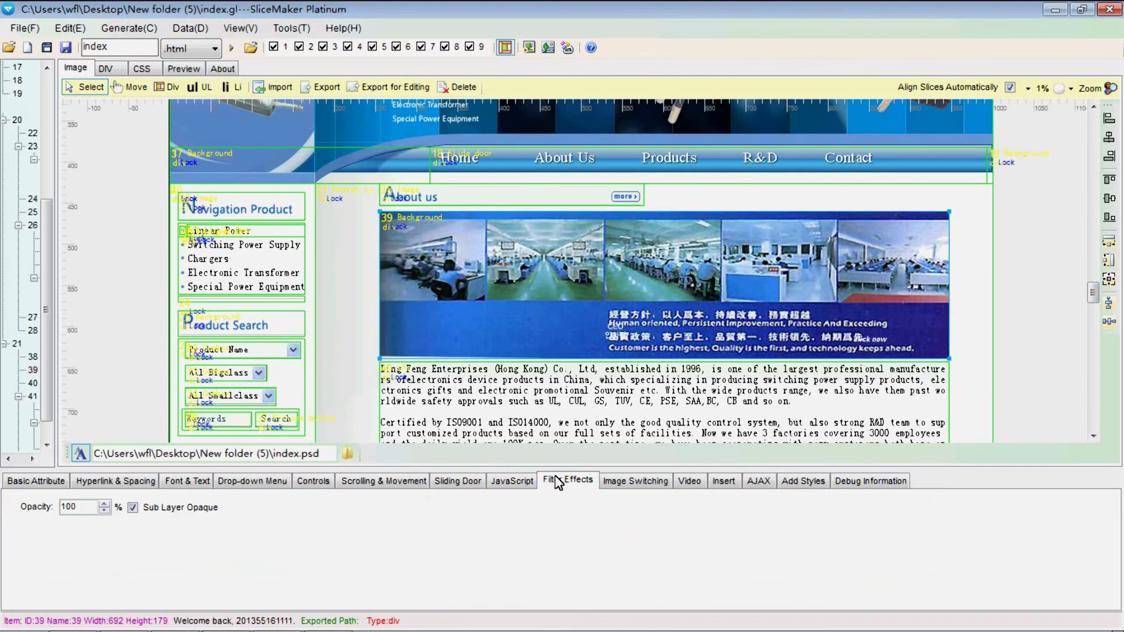
{"action": "left_click", "coordinate": [620, 483]}
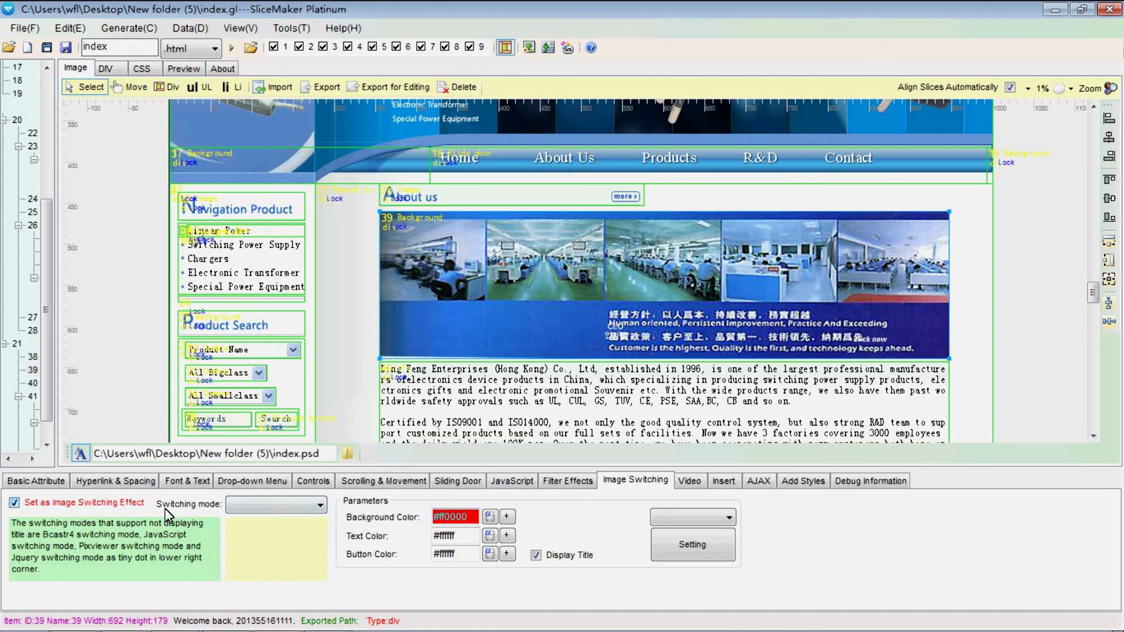
{"action": "left_click", "coordinate": [270, 505]}
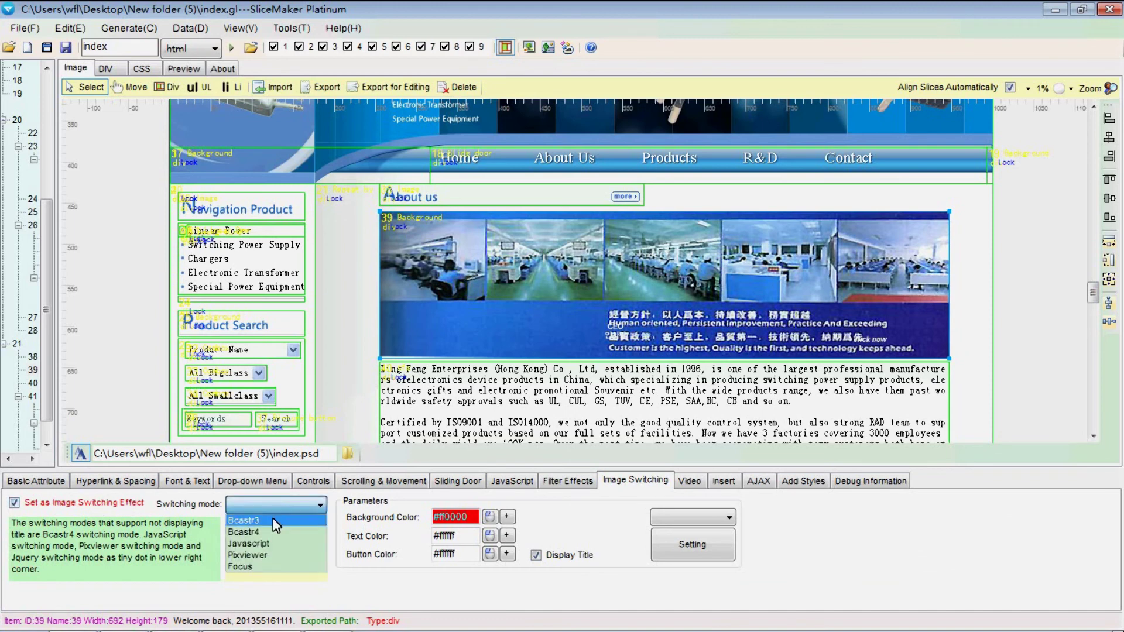
{"action": "left_click", "coordinate": [275, 523]}
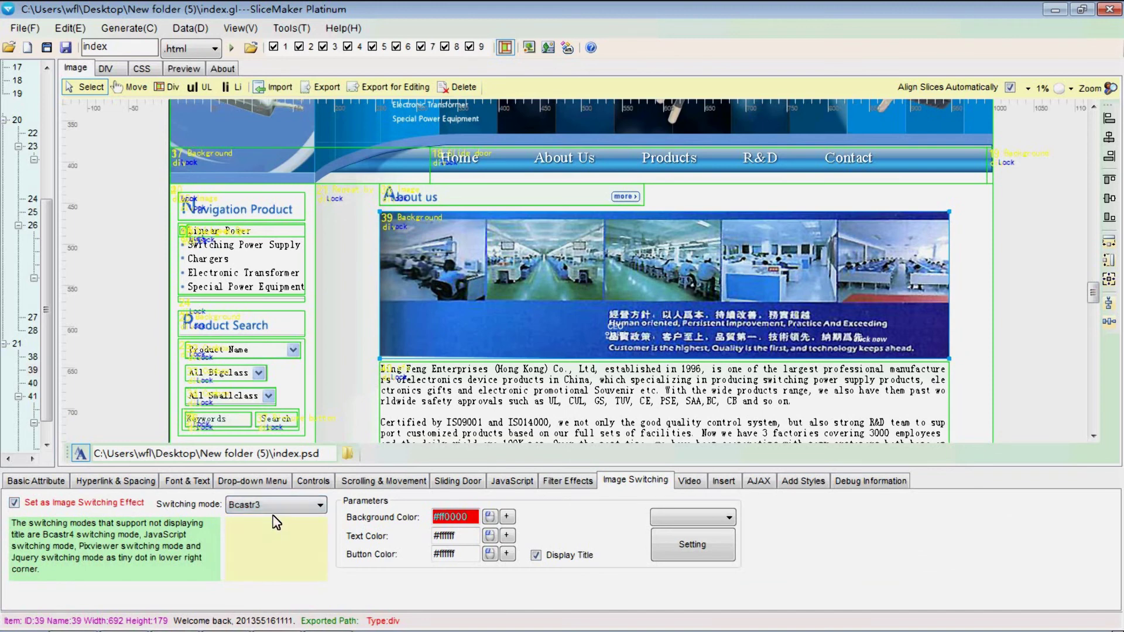
Take the banner's switching images from file and add index_2.jpg from the images/index folder as the first source.
{"action": "left_click", "coordinate": [683, 549]}
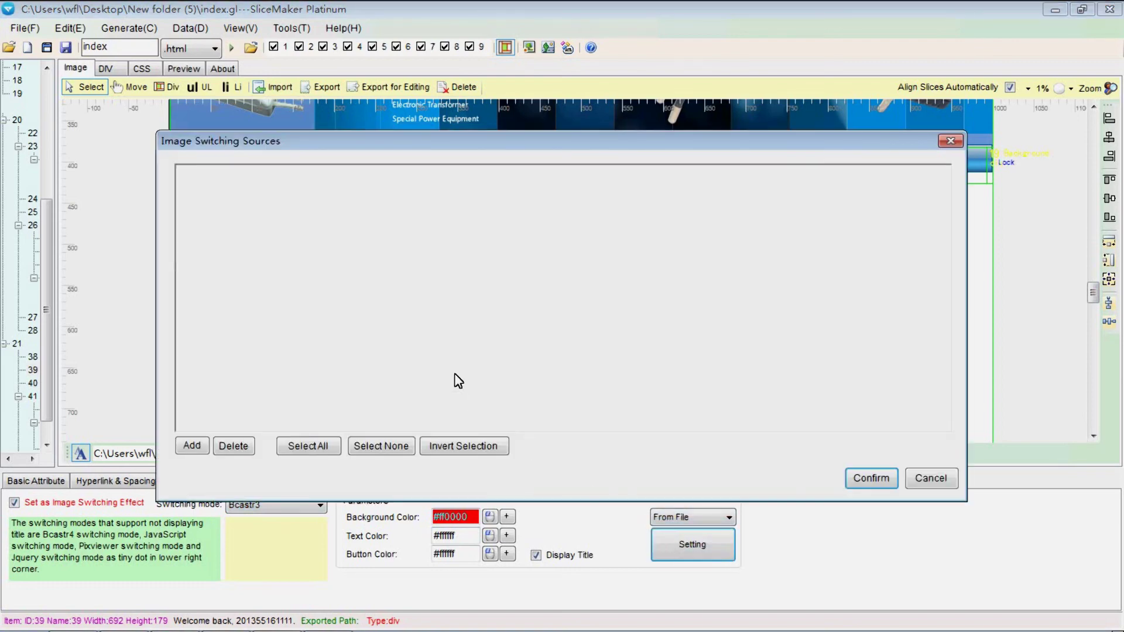
{"action": "left_click", "coordinate": [191, 446]}
{"action": "double_click", "coordinate": [526, 287]}
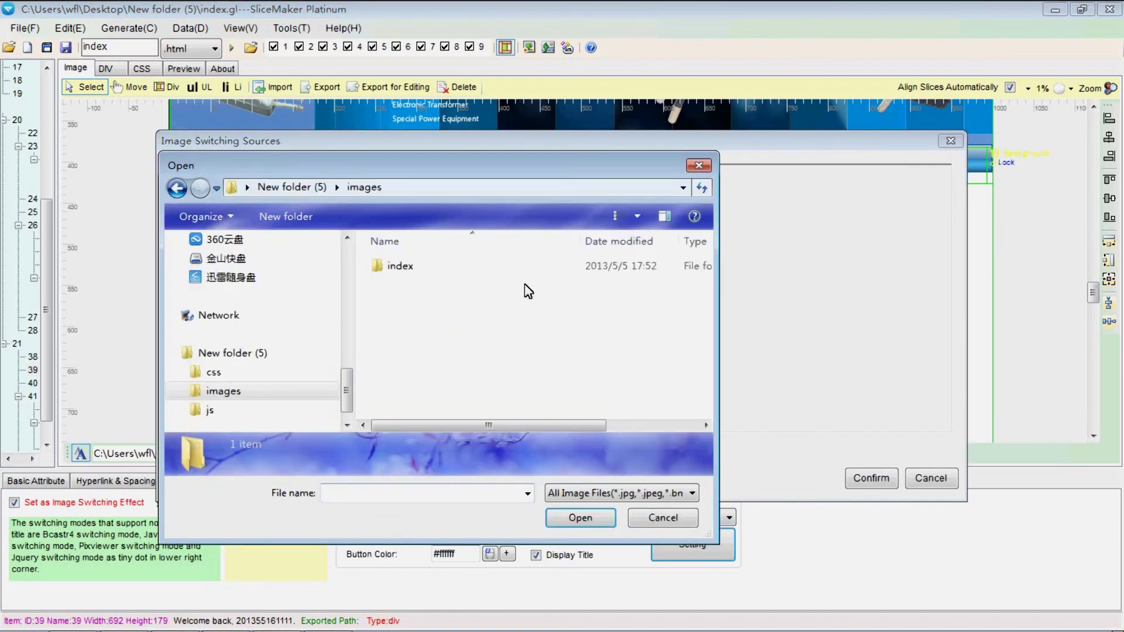
{"action": "double_click", "coordinate": [440, 282]}
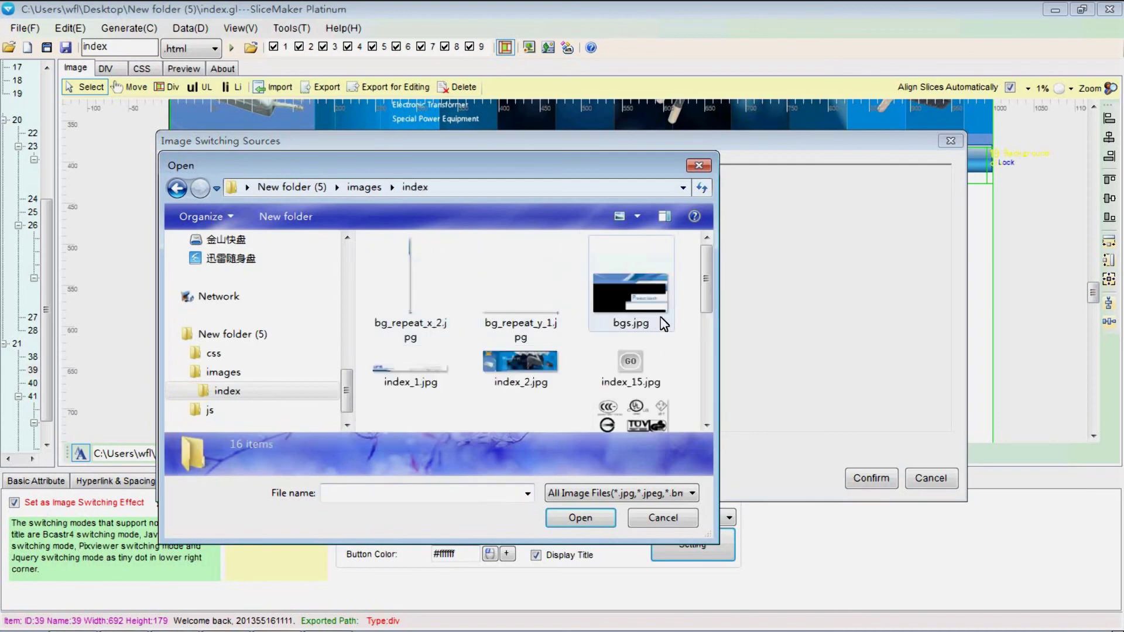
{"action": "double_click", "coordinate": [527, 362]}
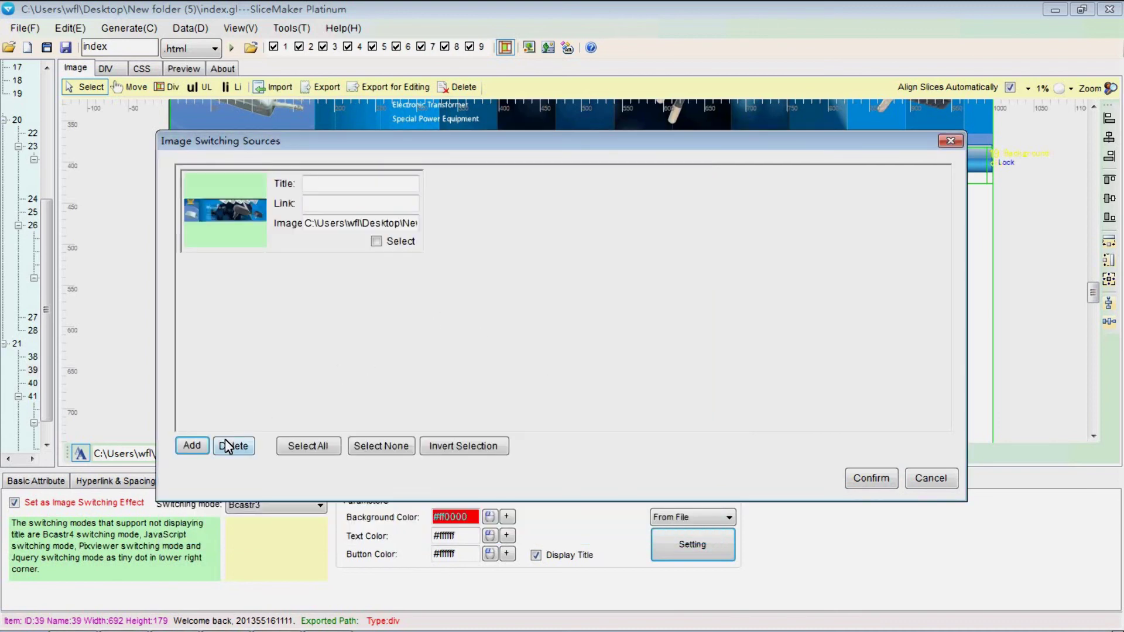
Add index_39.jpg and the black adapter picture as the second and third image switching sources.
{"action": "left_click", "coordinate": [205, 449]}
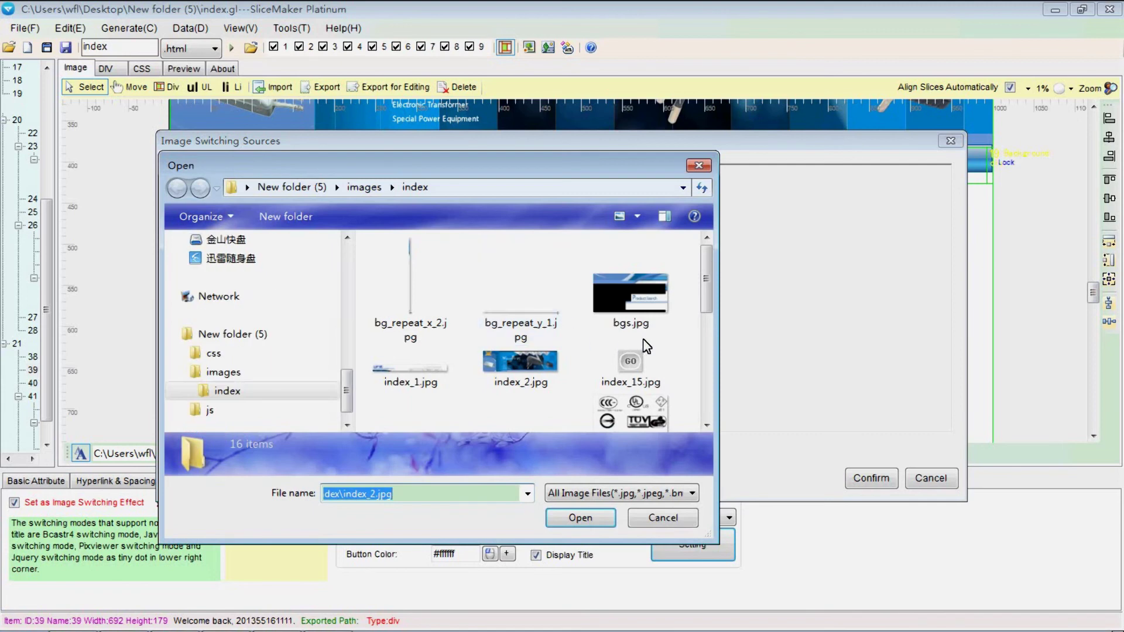
{"action": "left_click_drag", "start_coordinate": [714, 284], "coordinate": [710, 357]}
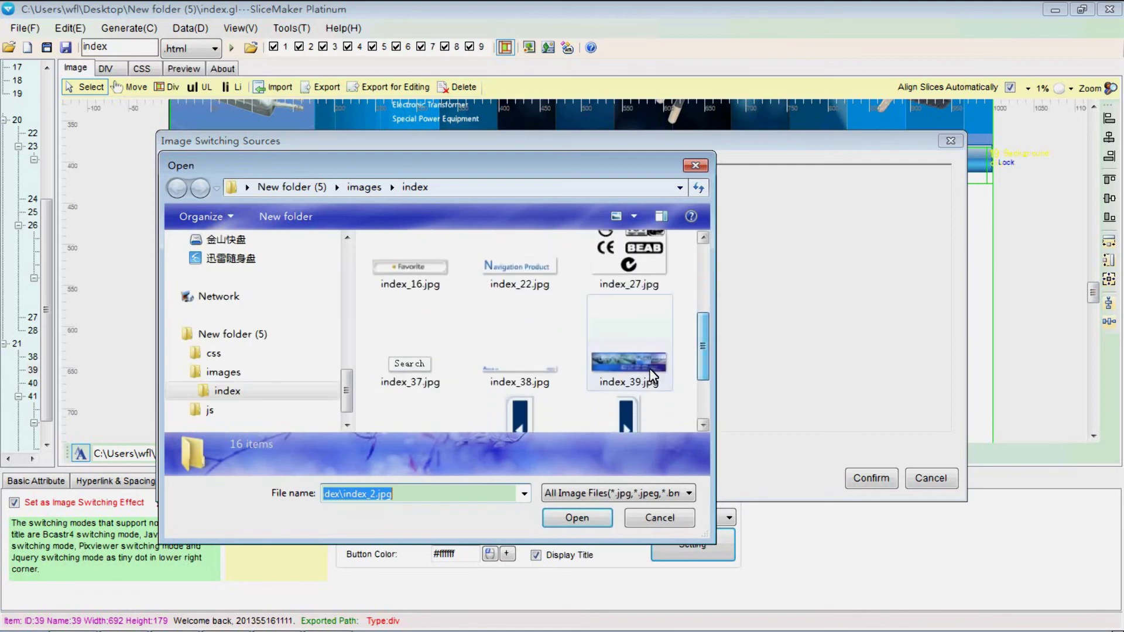
{"action": "double_click", "coordinate": [648, 367]}
{"action": "left_click", "coordinate": [205, 449]}
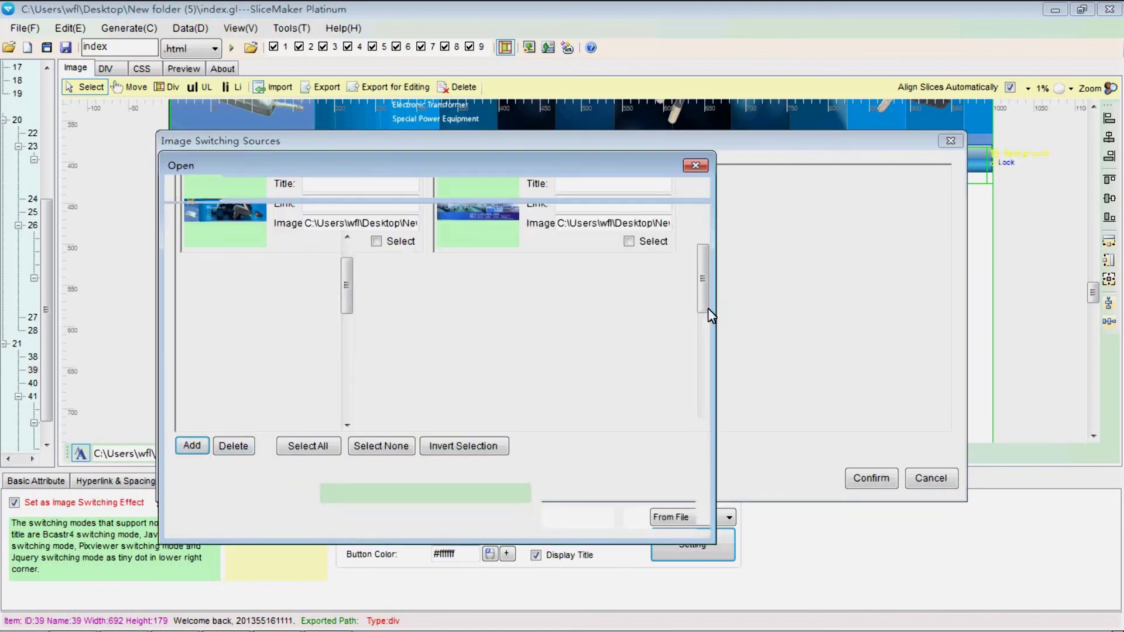
{"action": "scroll", "coordinate": [641, 340], "scroll_direction": "down", "scroll_amount": 5}
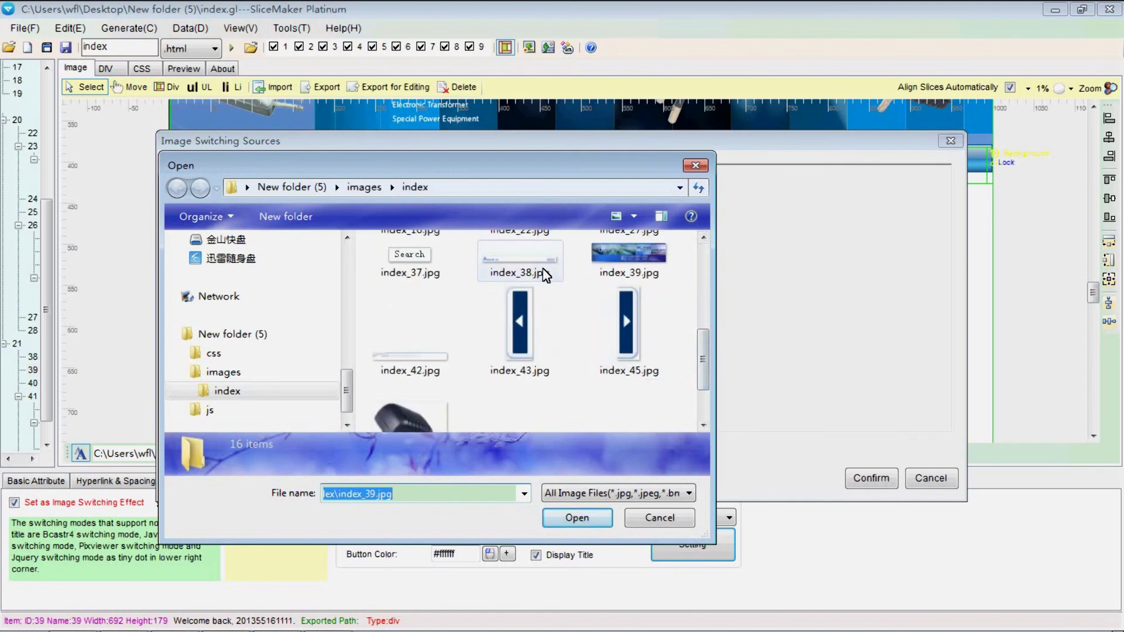
{"action": "scroll", "coordinate": [545, 328], "scroll_direction": "down", "scroll_amount": 2}
{"action": "double_click", "coordinate": [416, 420]}
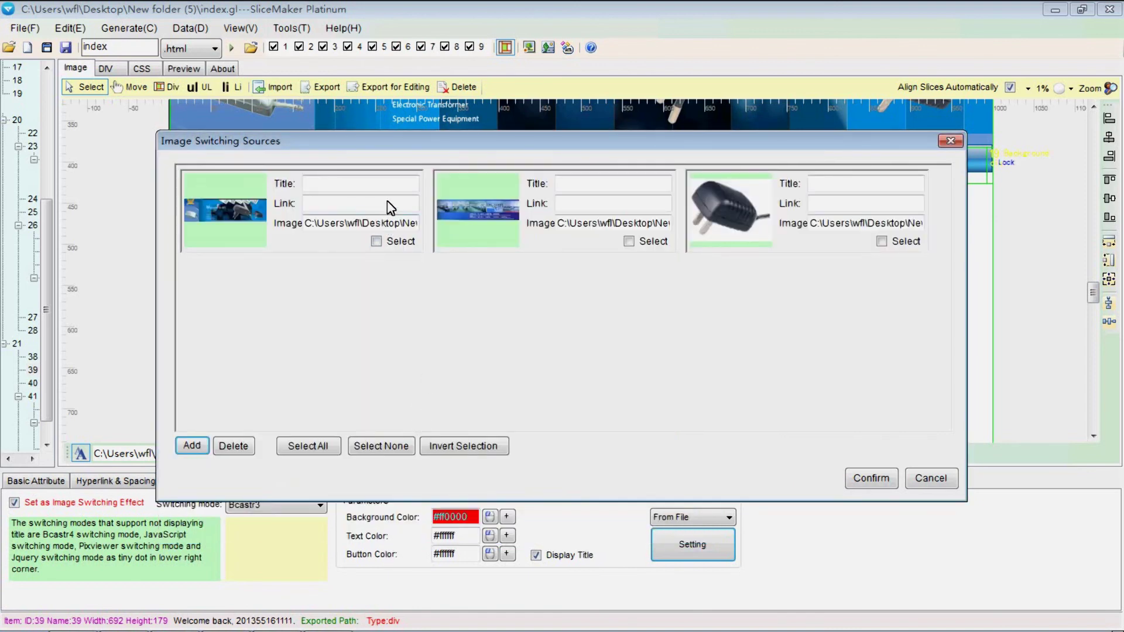
Title the three switching images tt, sfs and aa, link each to a.htm, and accept the sources.
{"action": "left_click", "coordinate": [373, 187]}
{"action": "left_click", "coordinate": [614, 183]}
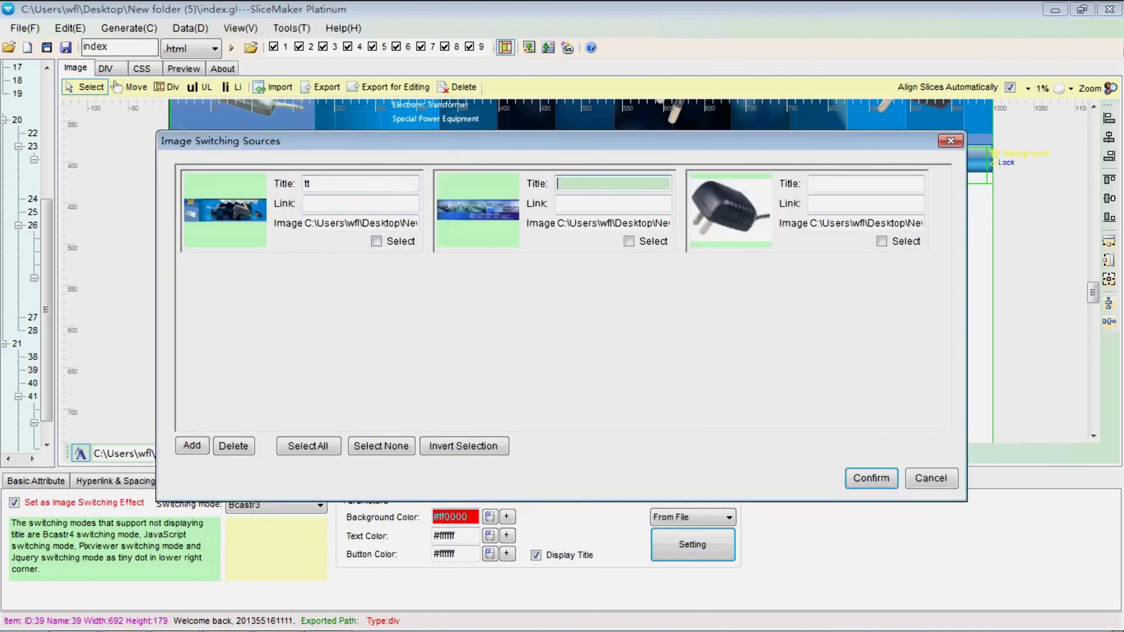
{"action": "type", "text": "sfs"}
{"action": "left_click", "coordinate": [844, 185]}
{"action": "left_click", "coordinate": [835, 201]}
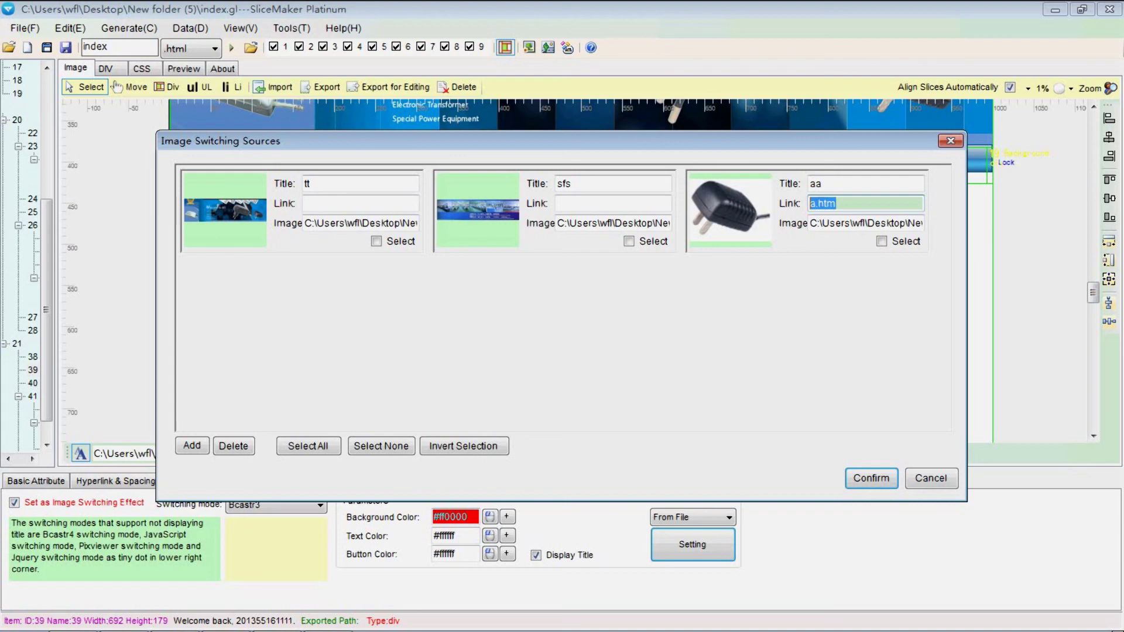
{"action": "left_click", "coordinate": [614, 204]}
{"action": "type", "text": "a.htm"}
{"action": "left_click", "coordinate": [381, 209]}
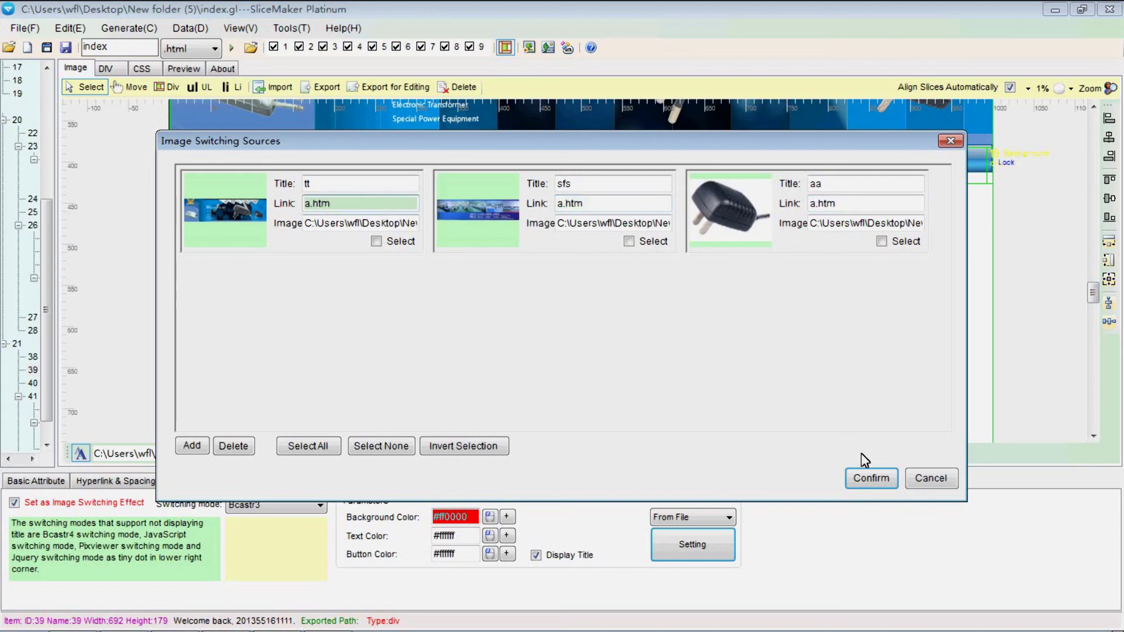
{"action": "left_click", "coordinate": [870, 478]}
Regenerate the page and export its images, CSS and HTML files, leaving out the Javascript files.
{"action": "left_click", "coordinate": [231, 48]}
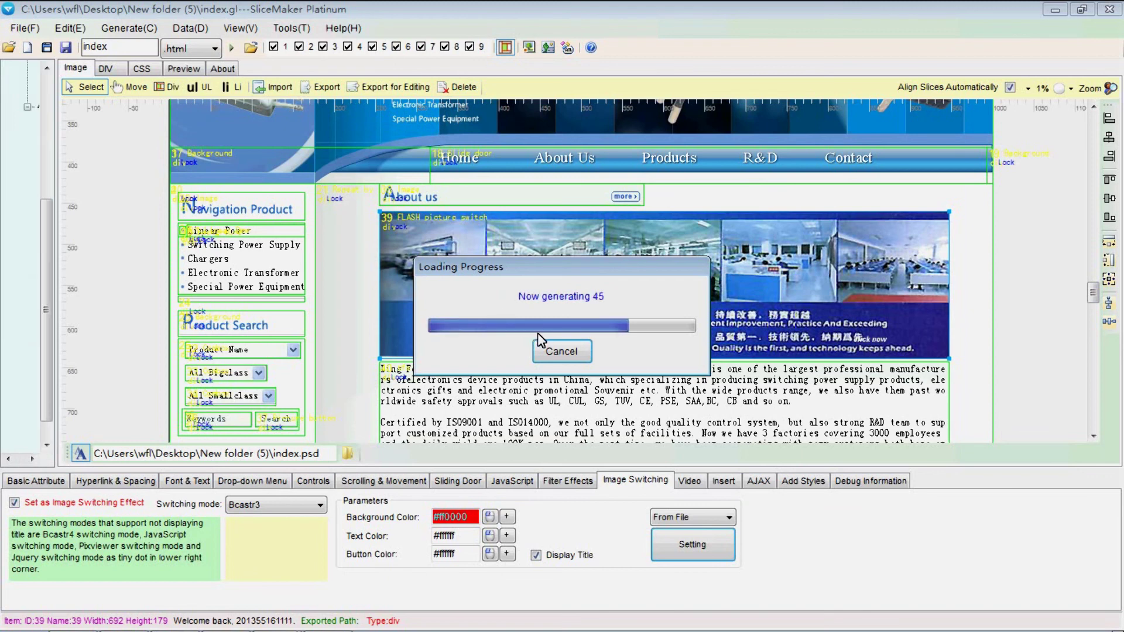
{"action": "left_click", "coordinate": [618, 383]}
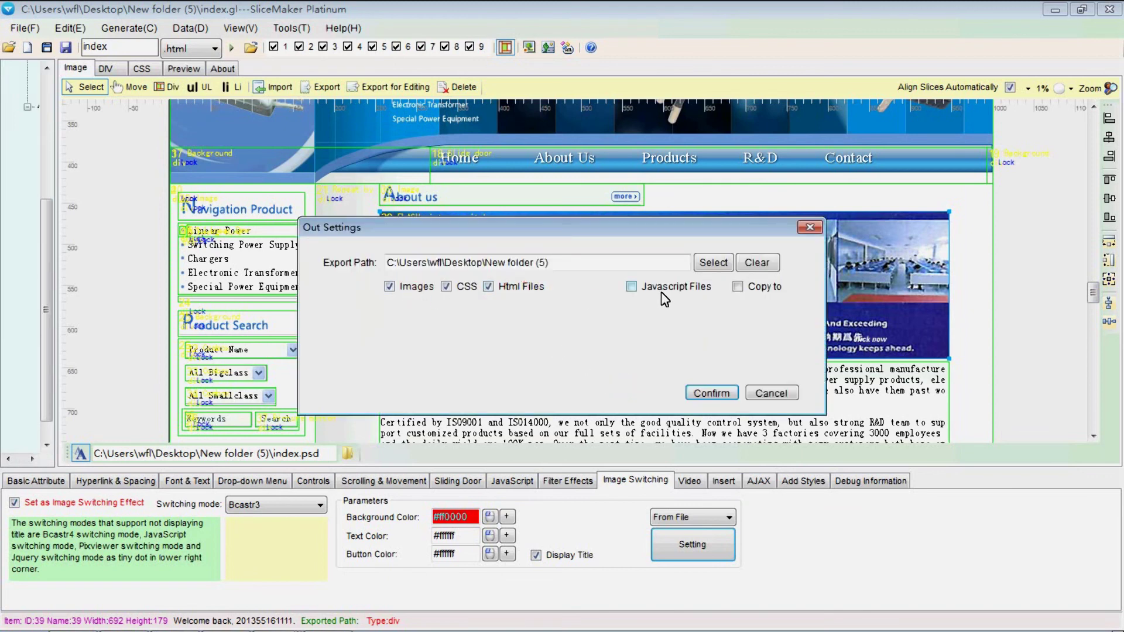
{"action": "left_click", "coordinate": [712, 393]}
{"action": "left_click", "coordinate": [638, 378]}
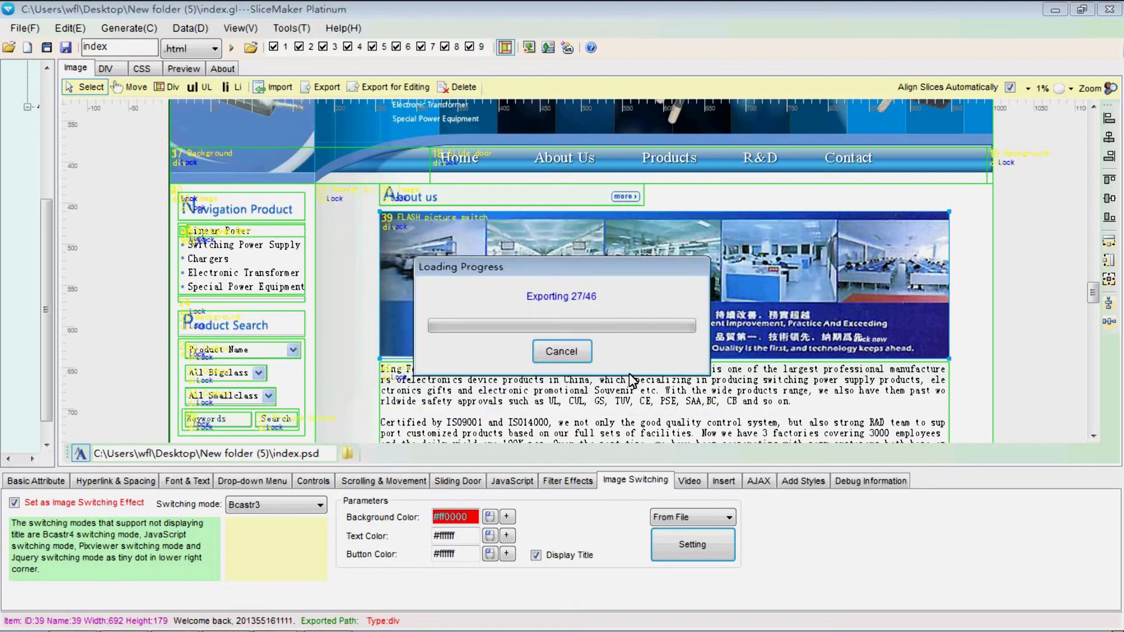
{"action": "left_click", "coordinate": [639, 358]}
Examine the numbered image switching banner under About us in the page preview.
{"action": "scroll", "coordinate": [637, 356], "scroll_direction": "down", "scroll_amount": 5}
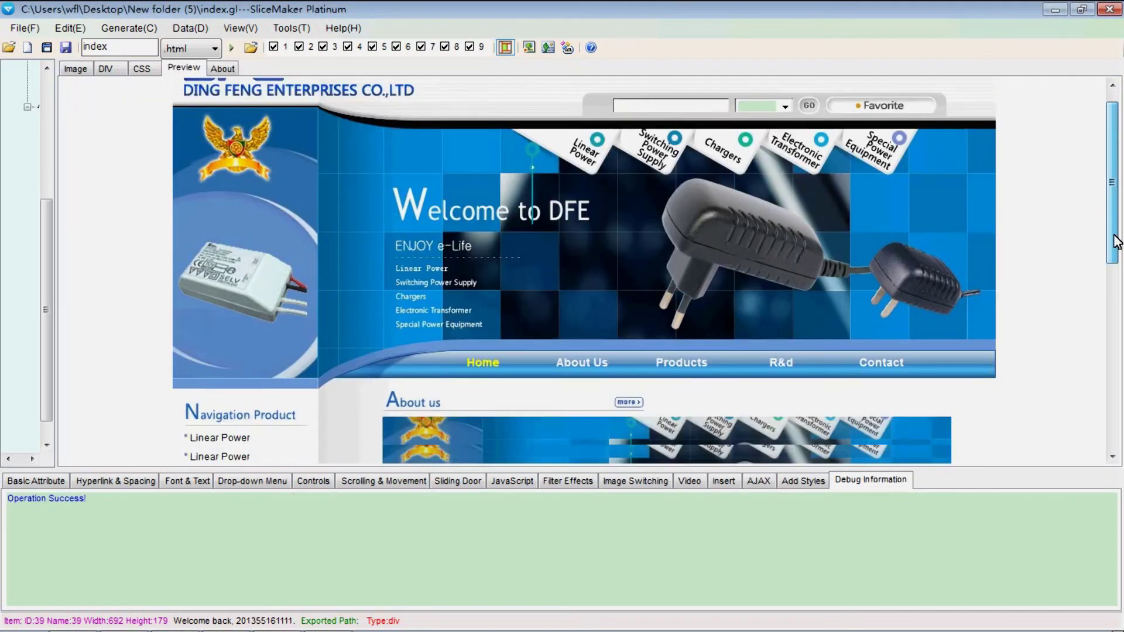
{"action": "left_click", "coordinate": [939, 281]}
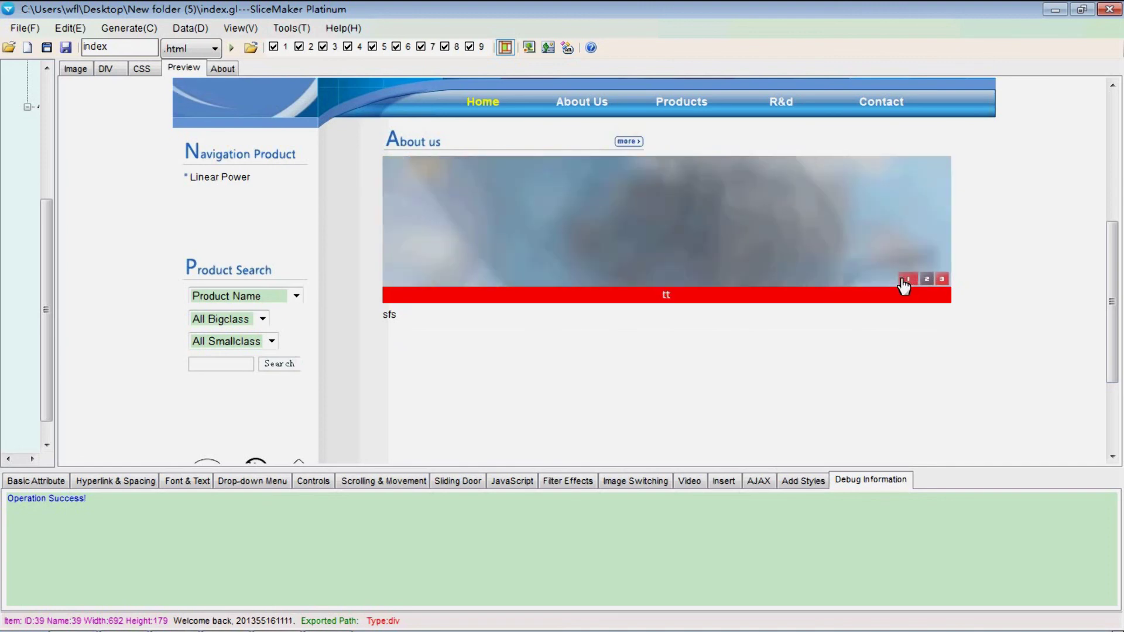
{"action": "left_click", "coordinate": [77, 69]}
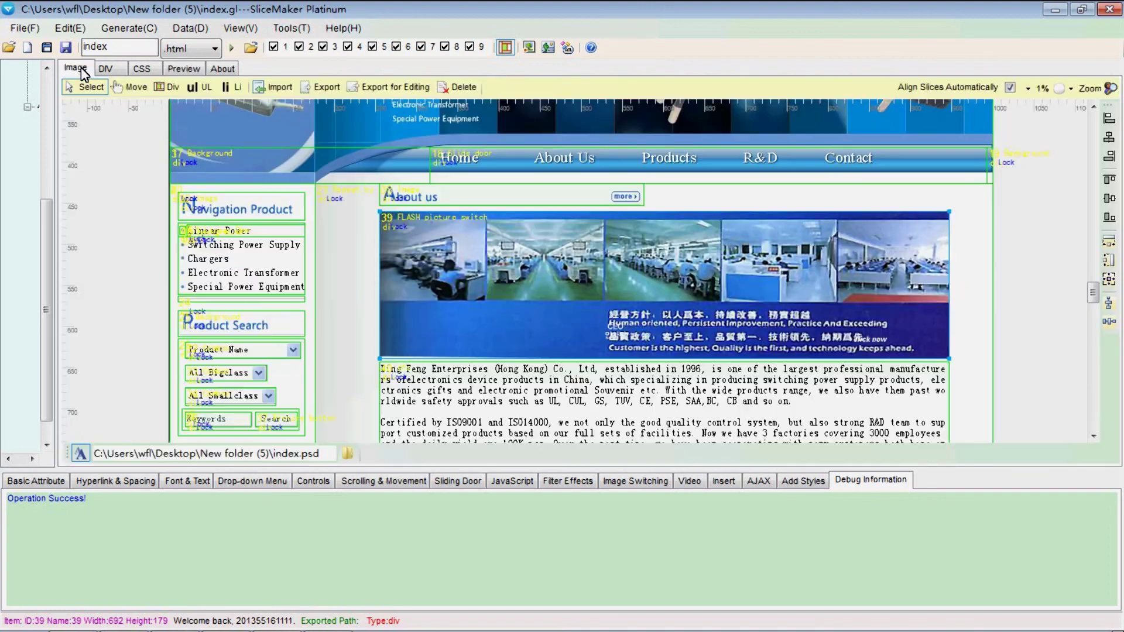
{"action": "key", "text": "F12"}
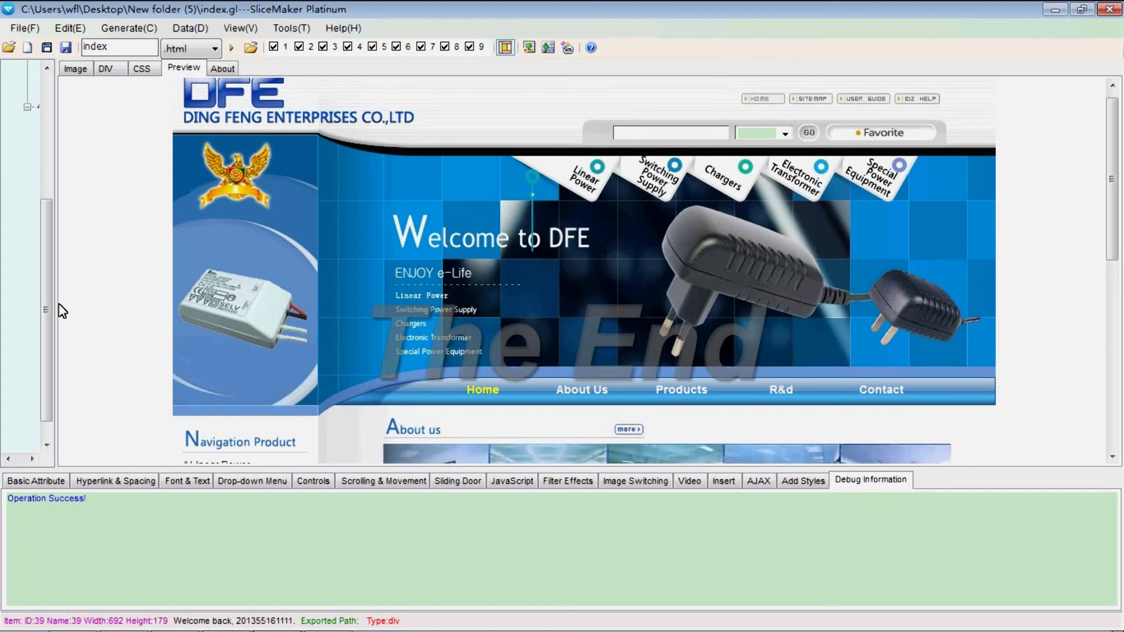
Return to the sliced image and save the index.gl project.
{"action": "left_click", "coordinate": [47, 48]}
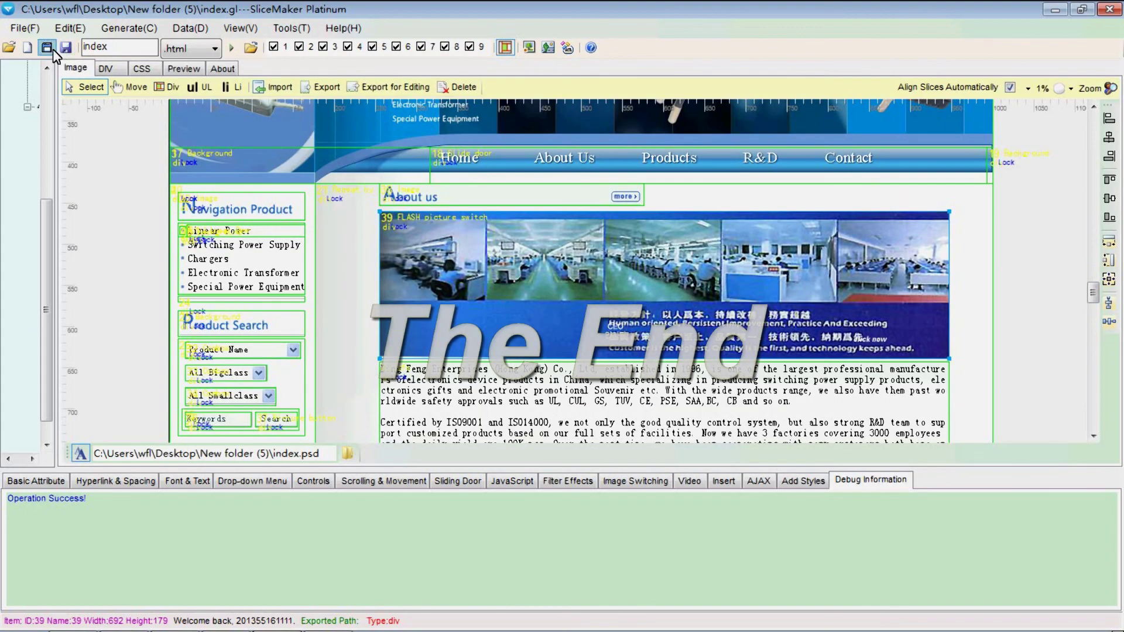
{"action": "key", "text": "Return"}
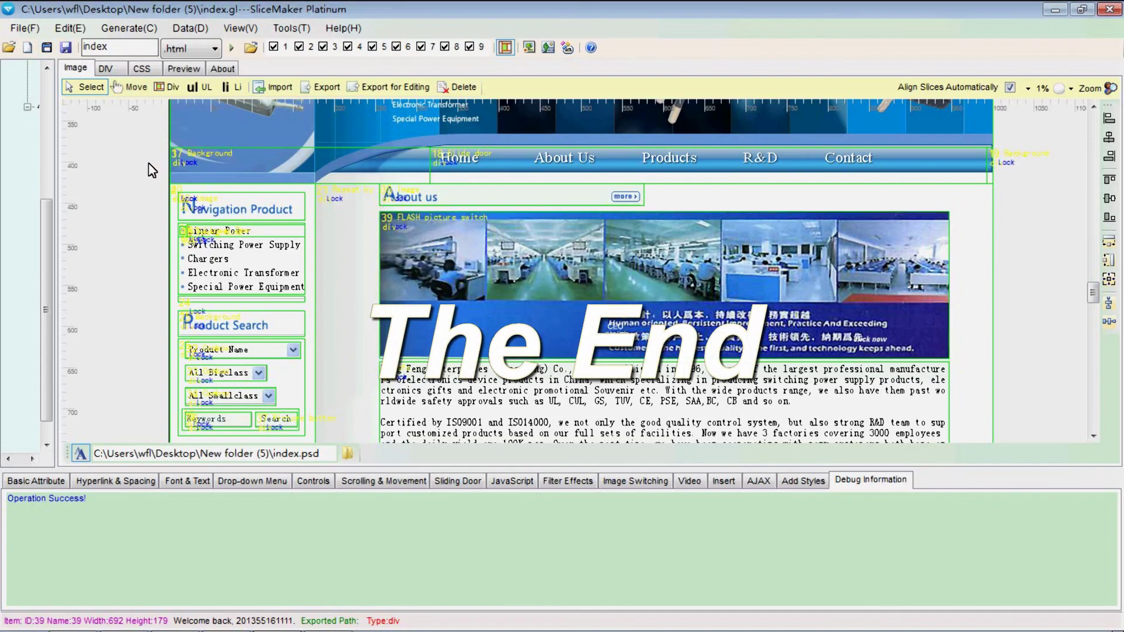